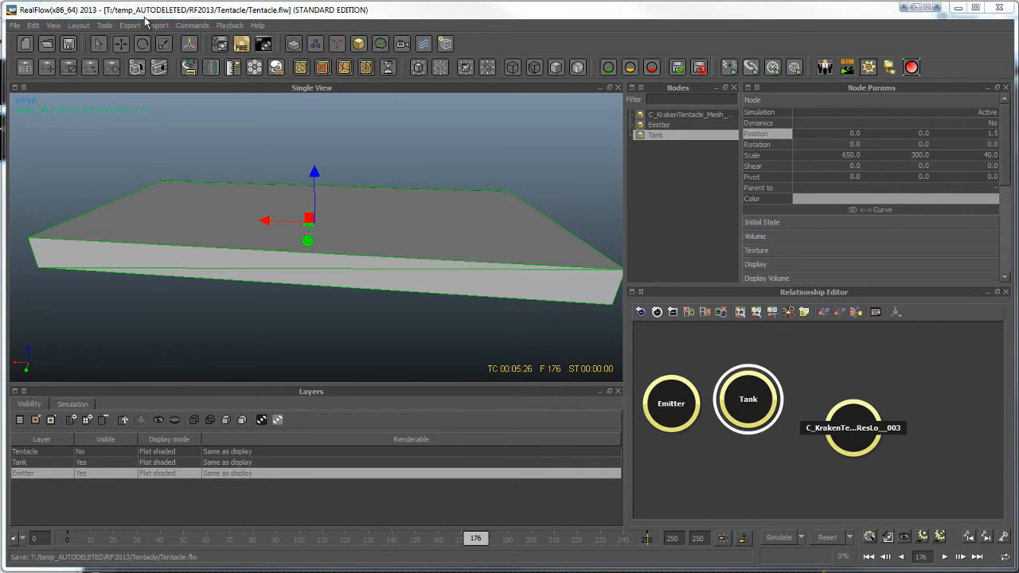
Add a Hybrido domain to the scene and place its node below the Emitter node in the relationship graph
click(299, 44)
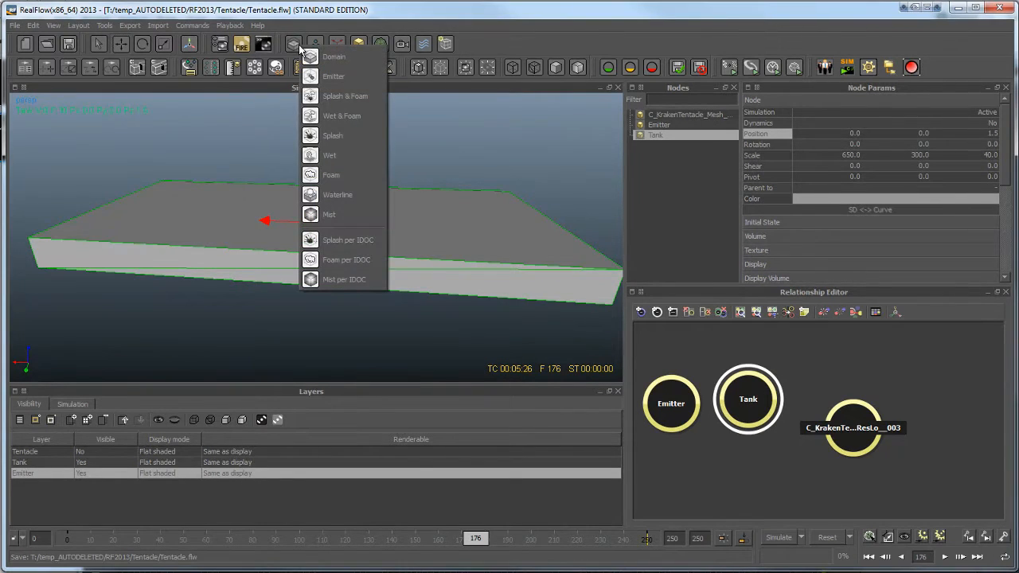
click(327, 58)
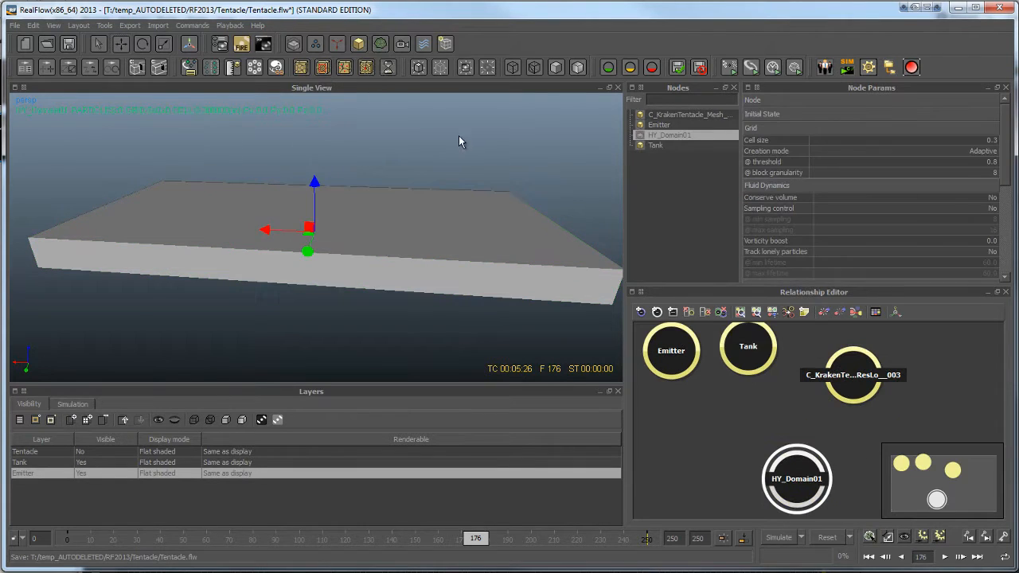
drag(784, 487, 679, 460)
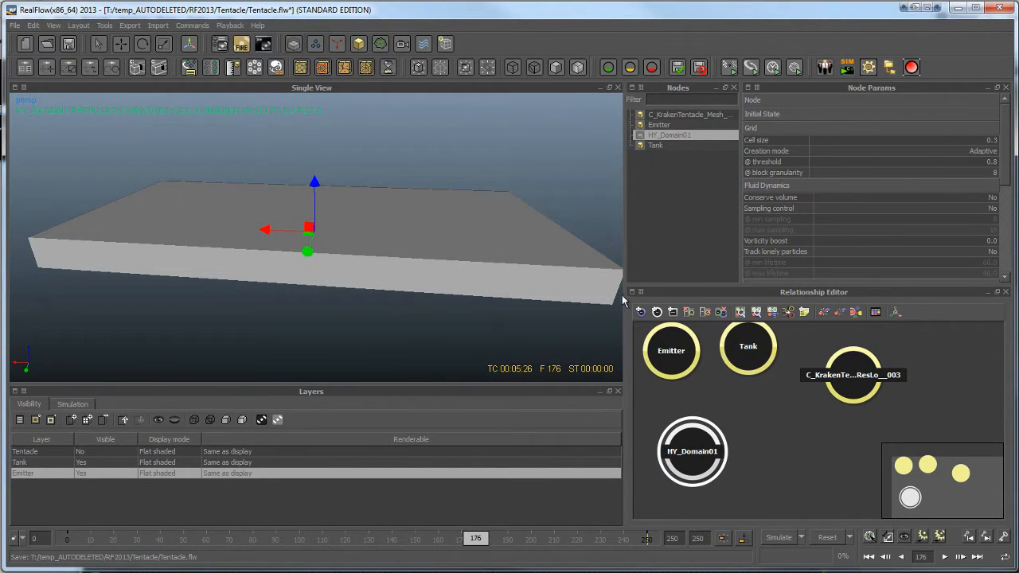
Add a Hybrido emitter and arrange its node beside HY_Domain01 in the relationship graph
click(687, 365)
click(293, 43)
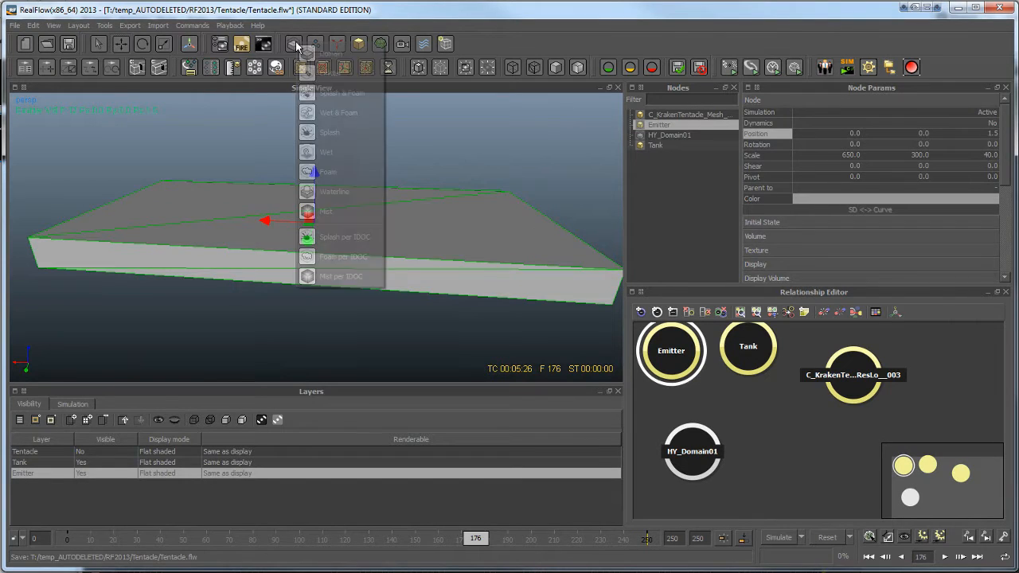
click(322, 74)
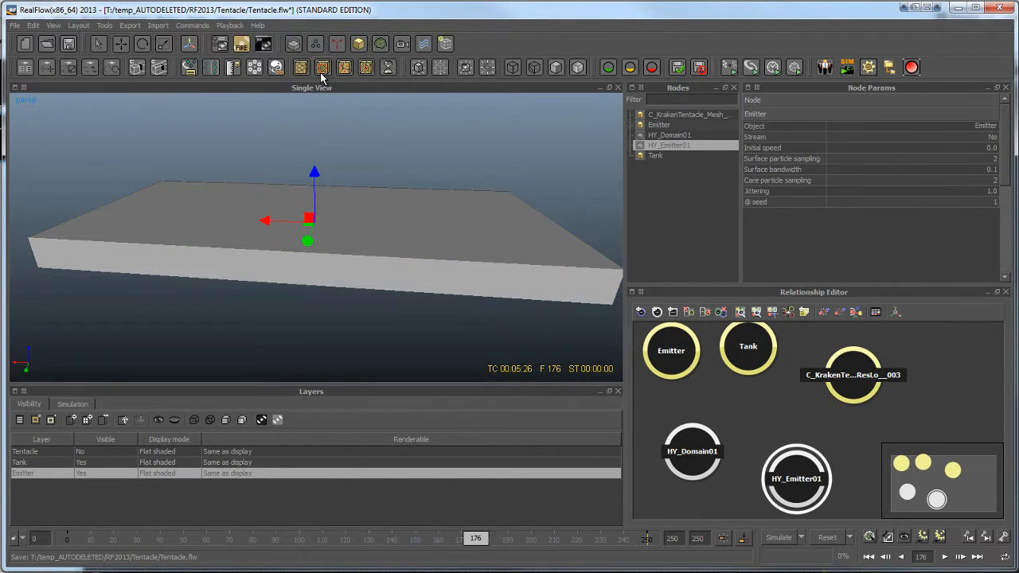
mouse_move(782, 479)
mouse_down()
mouse_move(789, 466)
mouse_move(777, 468)
mouse_up()
mouse_move(692, 454)
mouse_down()
mouse_move(685, 468)
mouse_move(677, 461)
mouse_up()
click(774, 478)
click(688, 470)
click(788, 471)
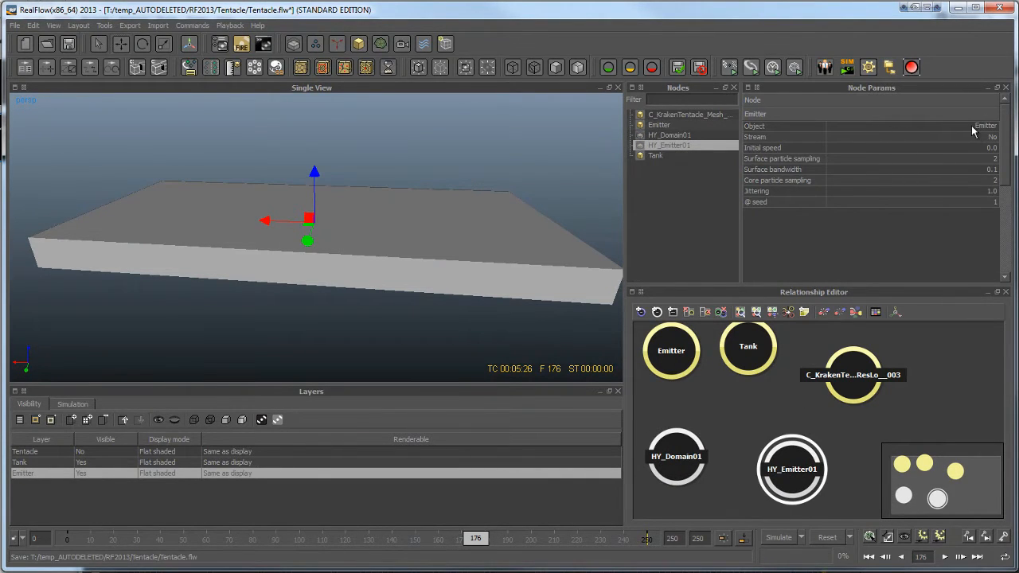
Assign the Emitter geometry as the Object of HY_Emitter01
click(658, 155)
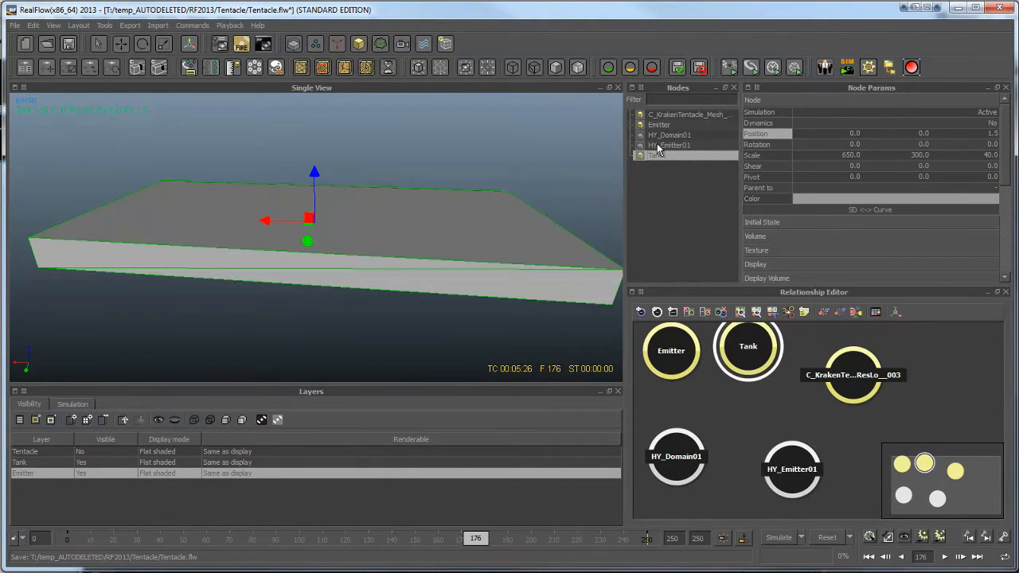
click(657, 147)
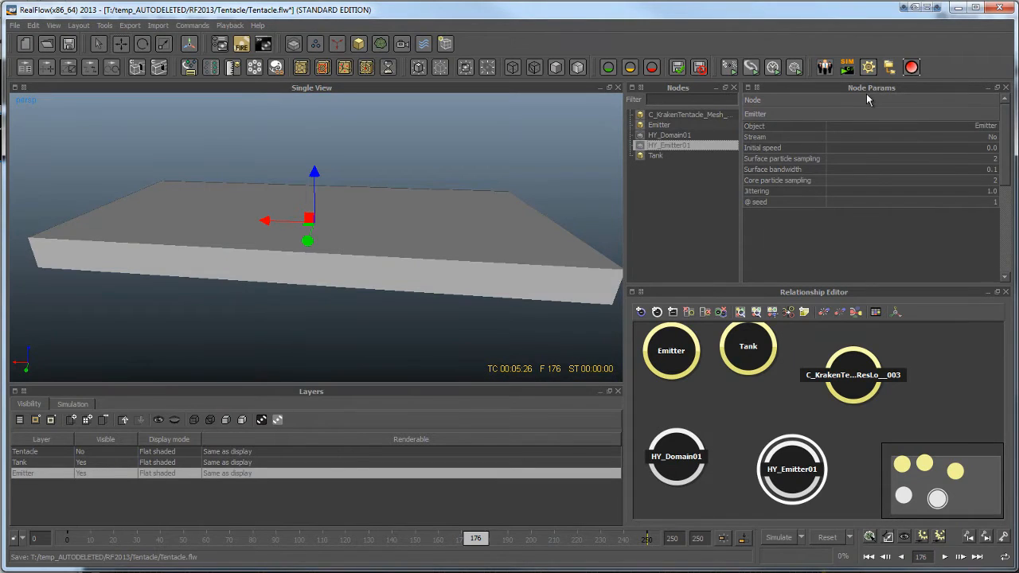
click(946, 128)
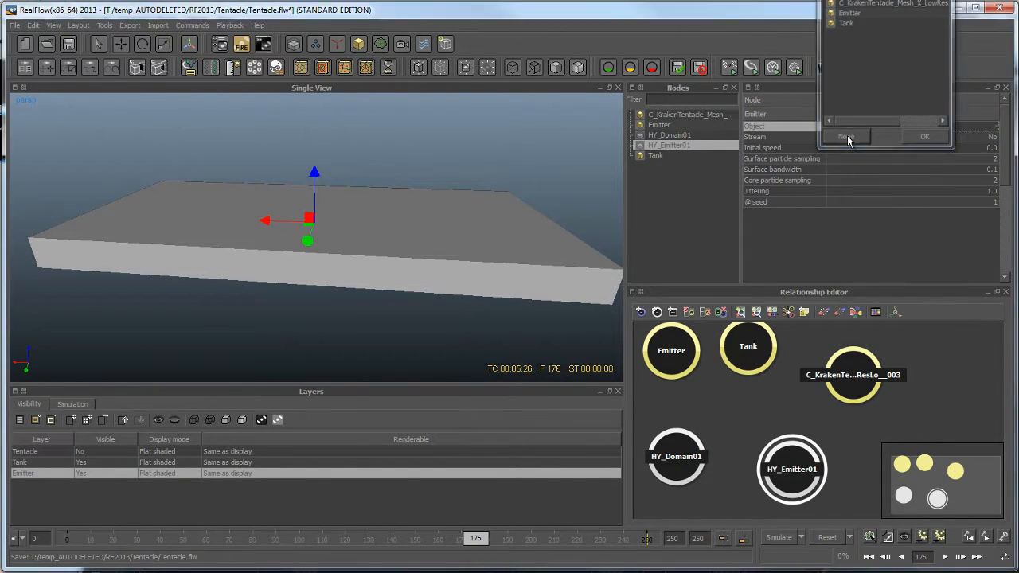
click(856, 133)
click(916, 130)
click(820, 12)
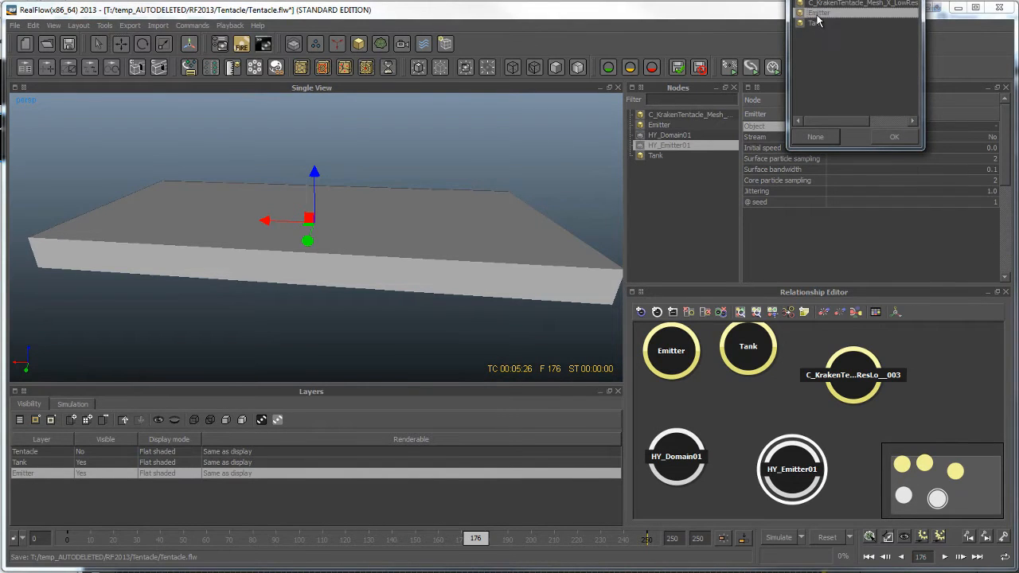
click(908, 142)
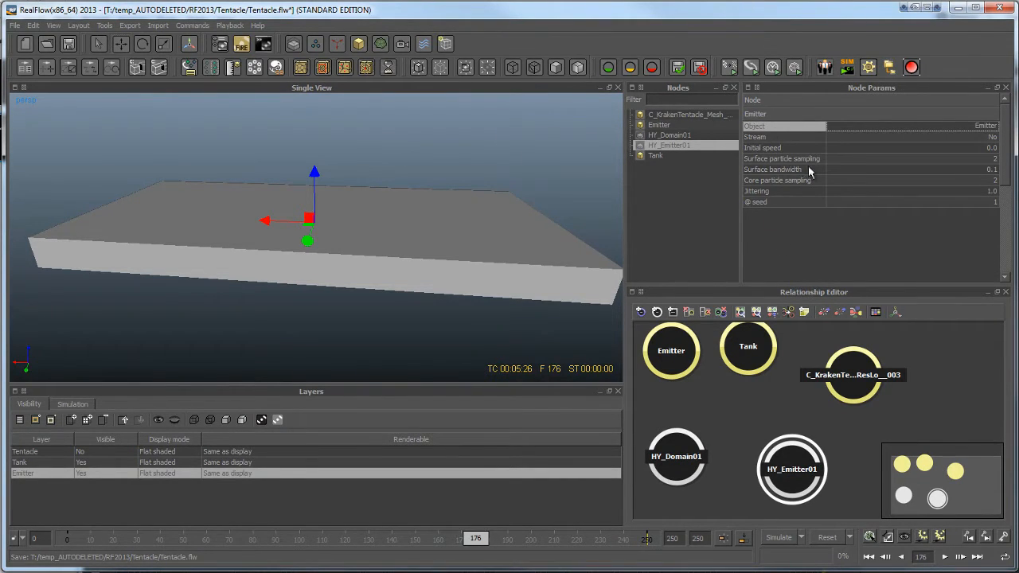
Read the help description of the Stream parameter on HY_Emitter01
click(762, 138)
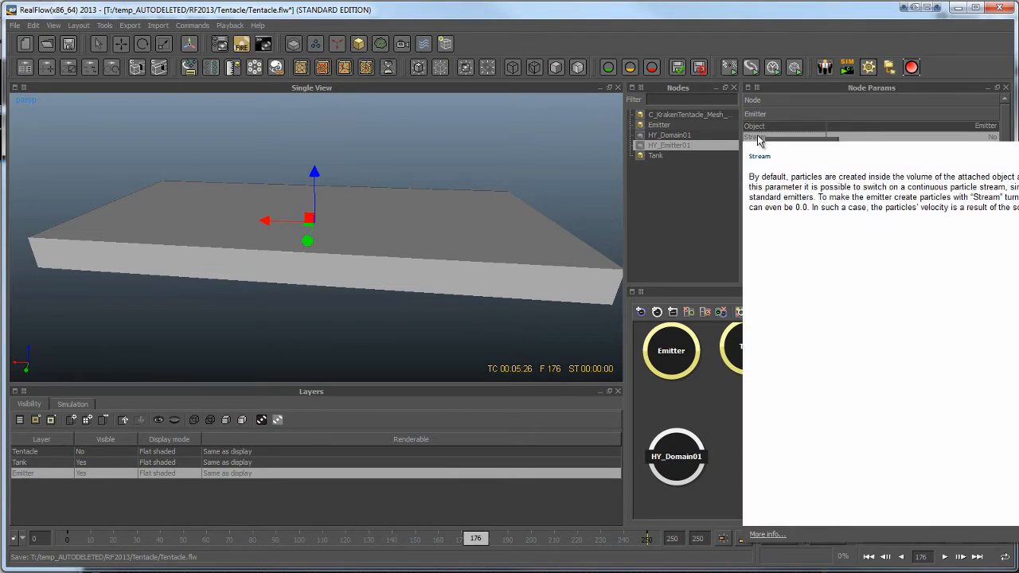
right_click(759, 140)
key(Escape)
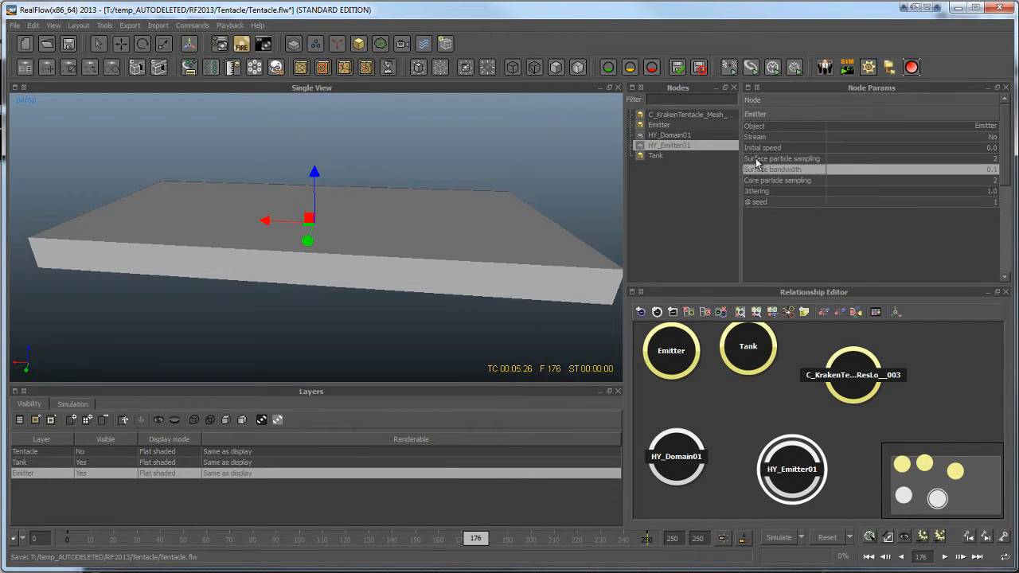
mouse_move(758, 152)
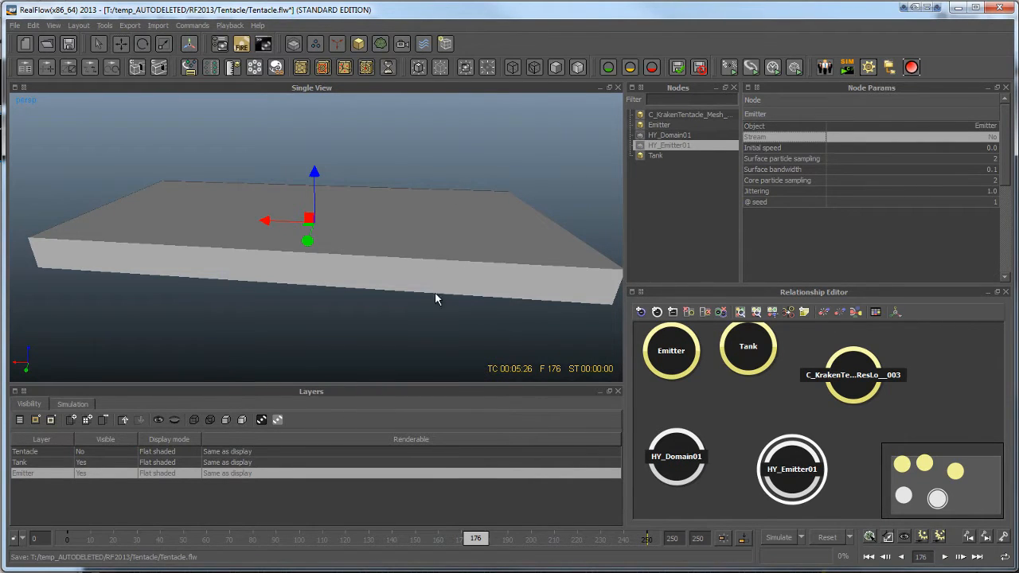
Switch the viewport to the side view and display the scene objects in wireframe
alt+drag(435, 292, 440, 256)
scroll(423, 220, up, 4)
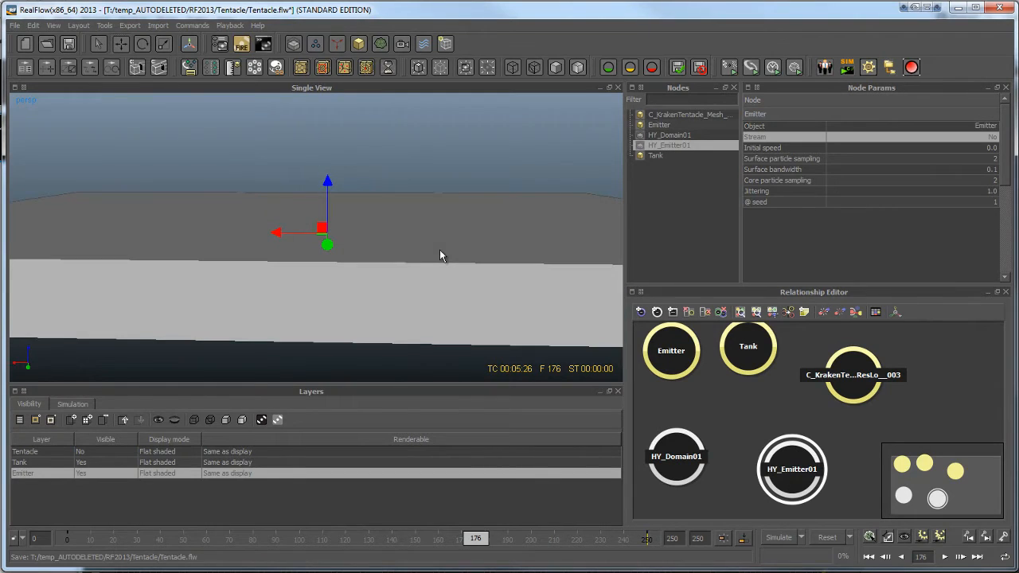
right_click(23, 106)
mouse_move(71, 253)
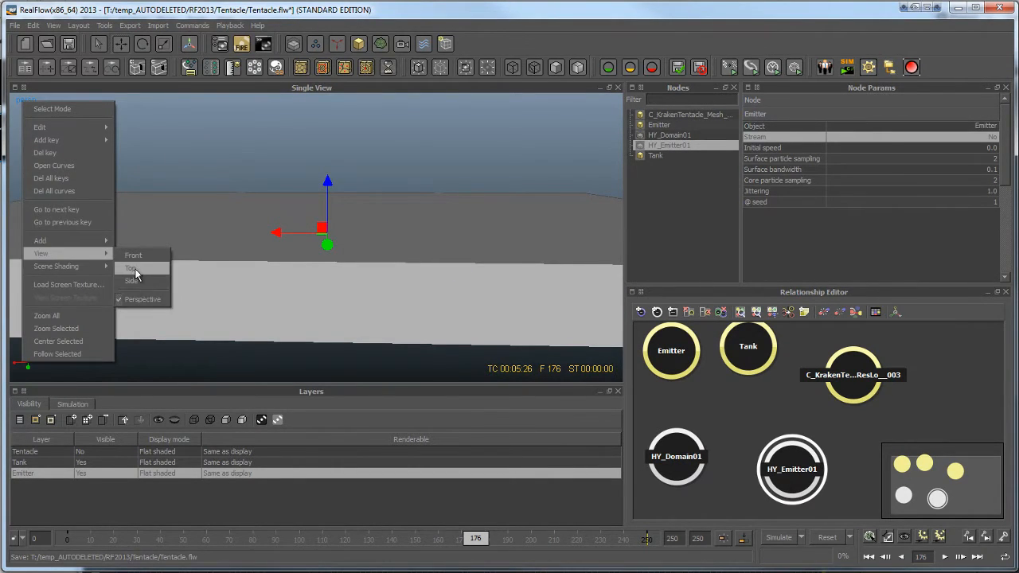
click(135, 271)
click(226, 191)
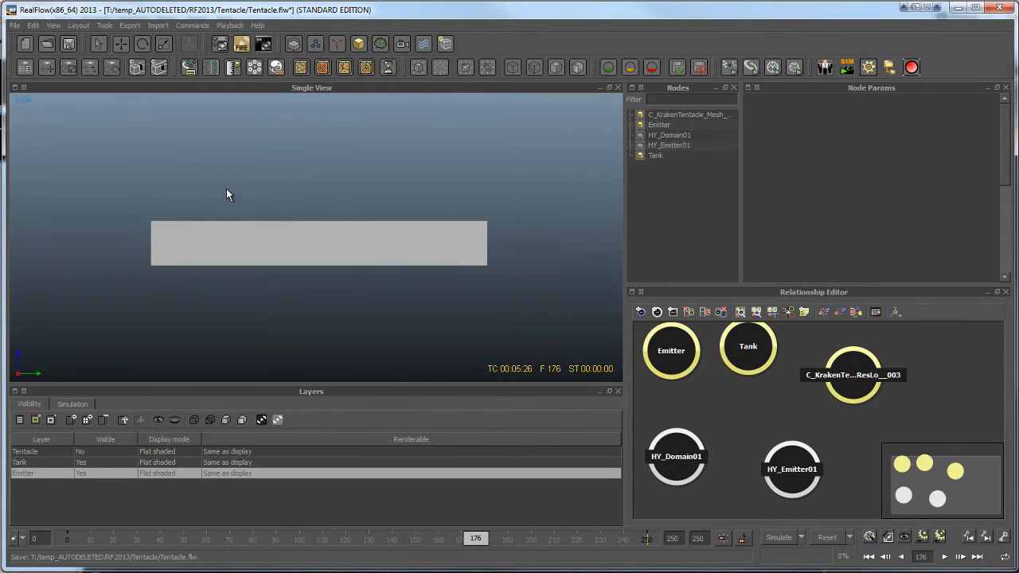
key(2)
scroll(275, 247, up, 4)
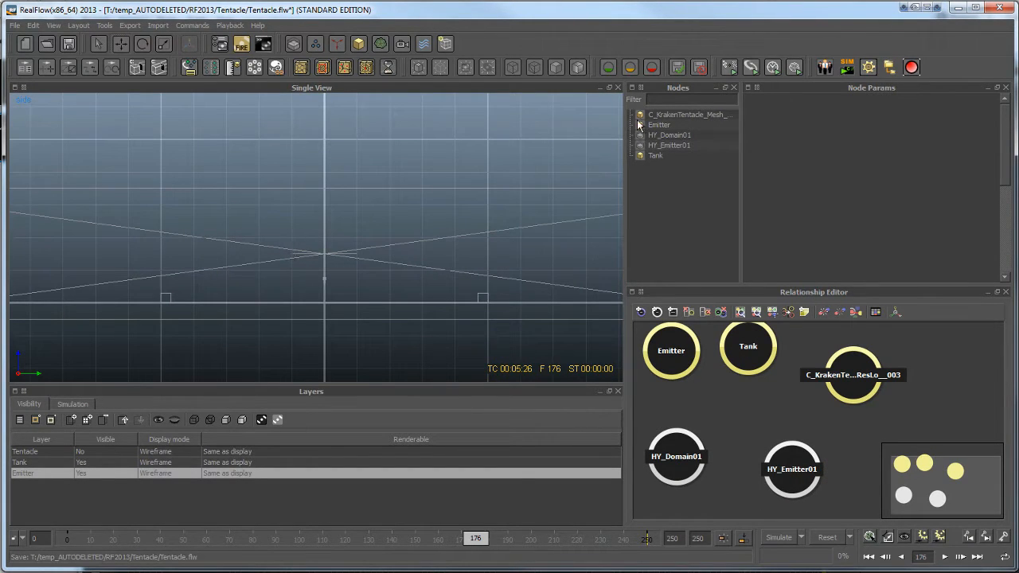
Review the jittering and seed parameters of HY_Emitter01 and tidy the positions of the two hybrid nodes
click(669, 145)
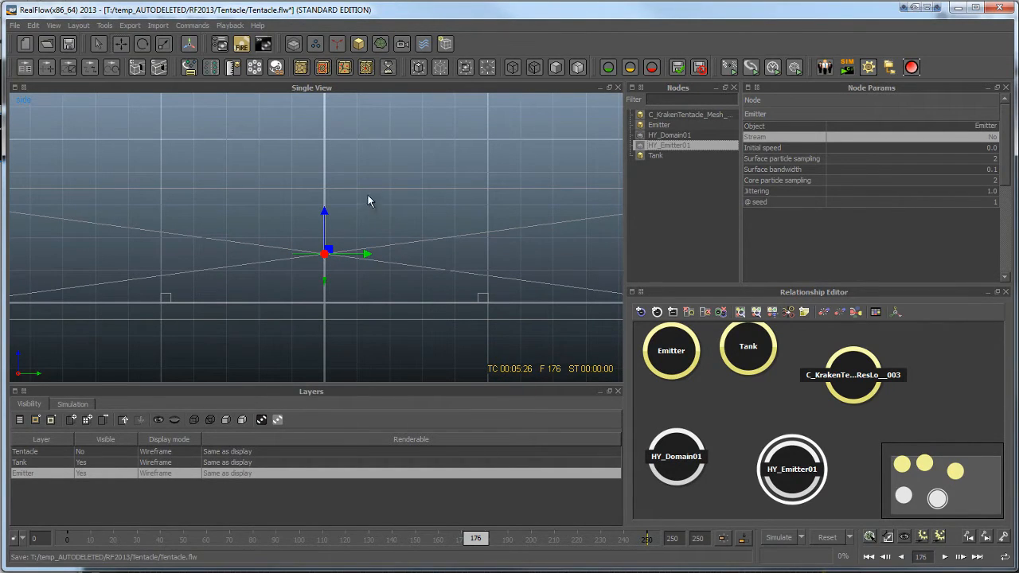
click(891, 193)
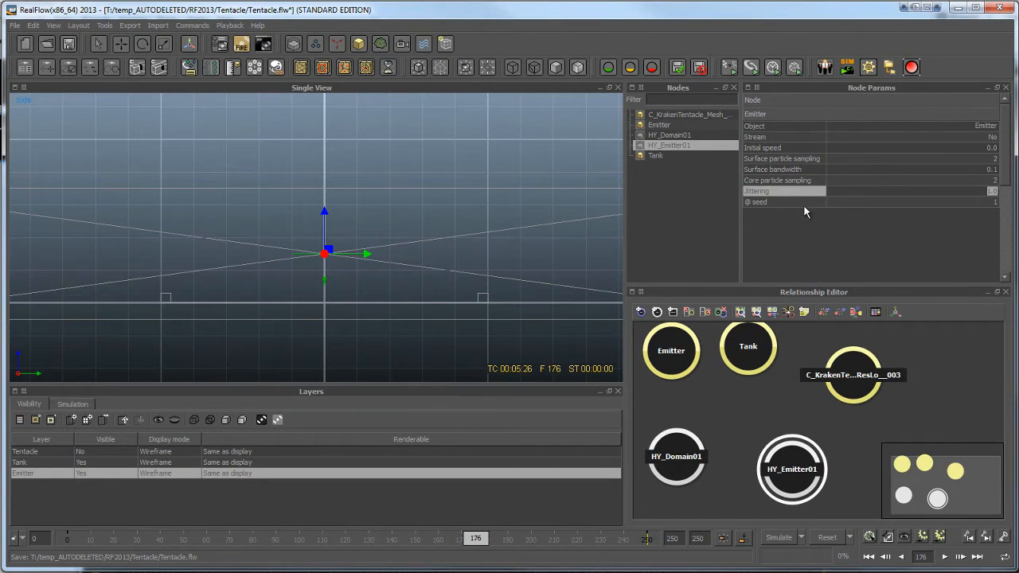
click(889, 204)
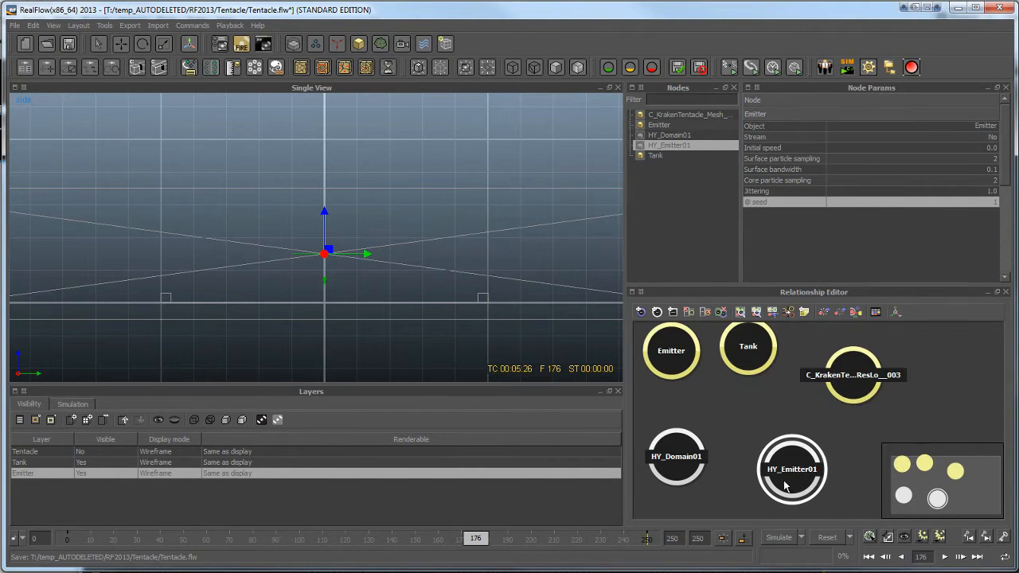
drag(799, 474, 797, 454)
drag(681, 467, 689, 453)
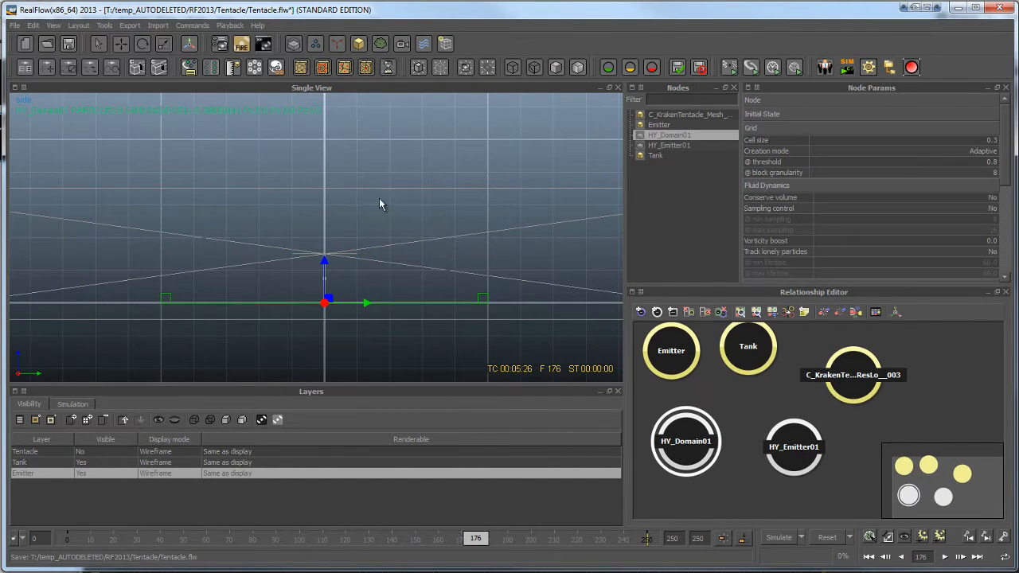
Run a short test simulation from frame 0 with the hybrid nodes unlinked, stop it and reset the simulation data
alt+right_drag(367, 236, 236, 238)
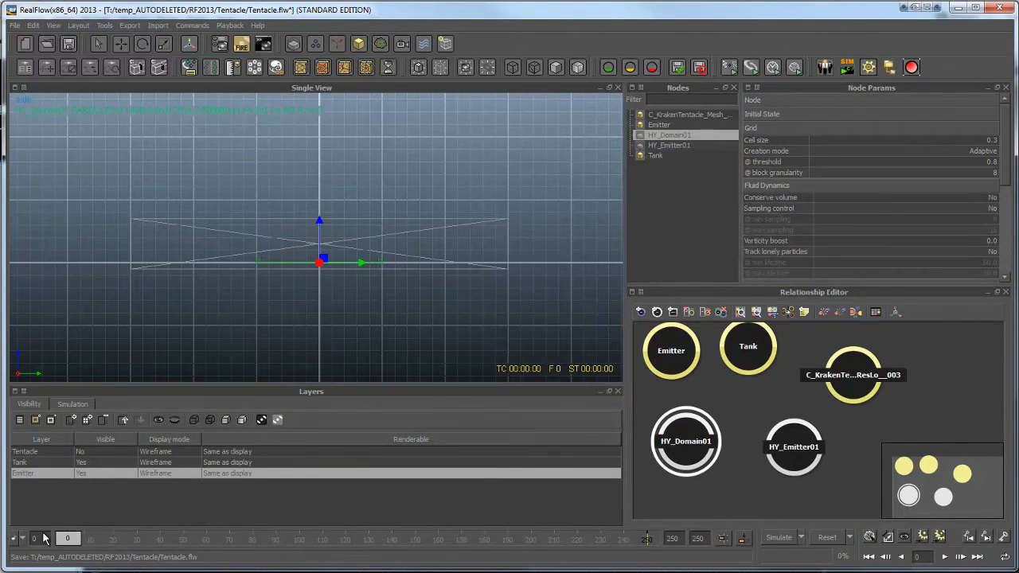
click(66, 538)
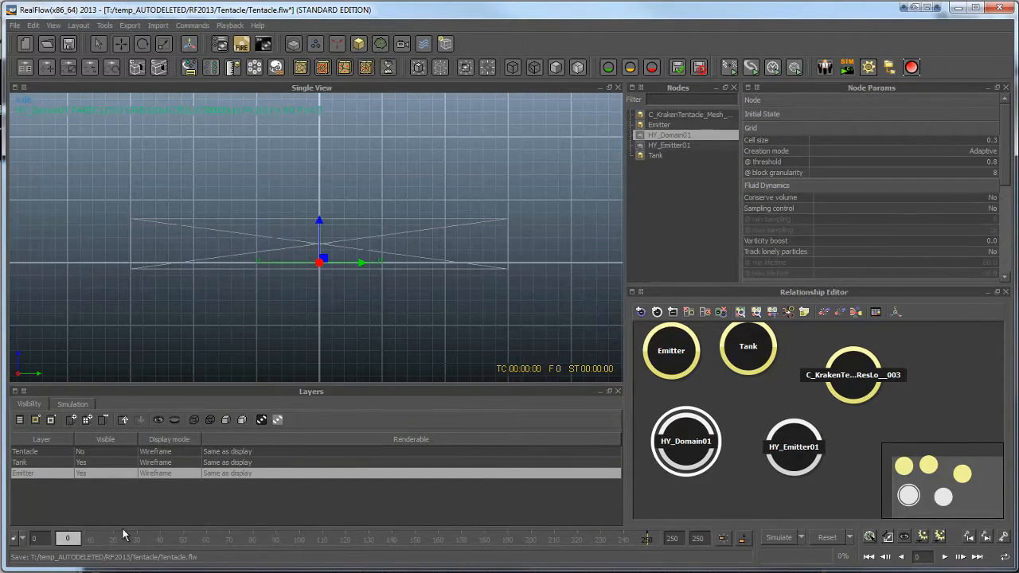
click(778, 538)
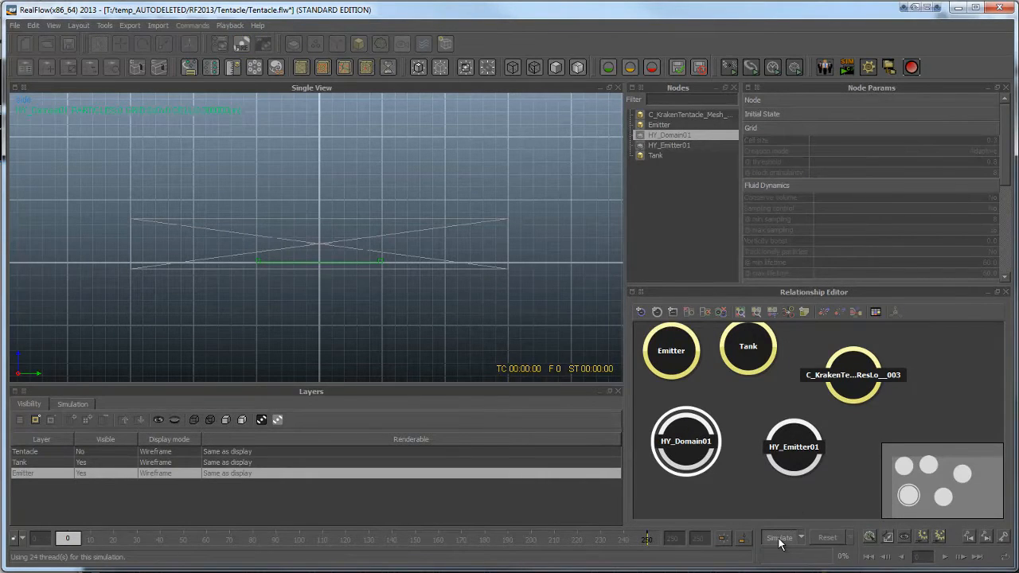
click(779, 539)
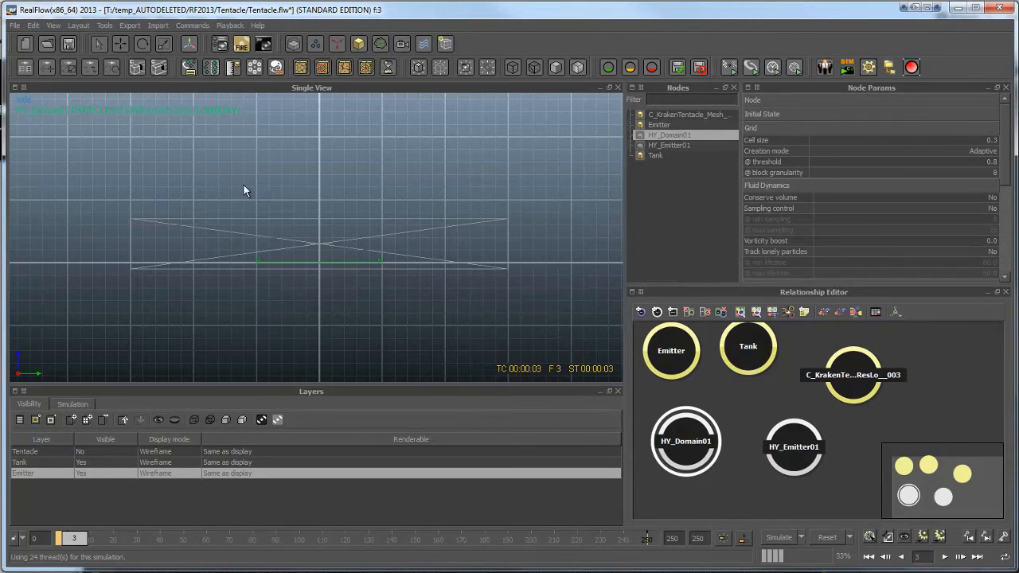
click(828, 538)
key(Return)
Link HY_Emitter01 to HY_Domain01 in the relationship graph
click(818, 465)
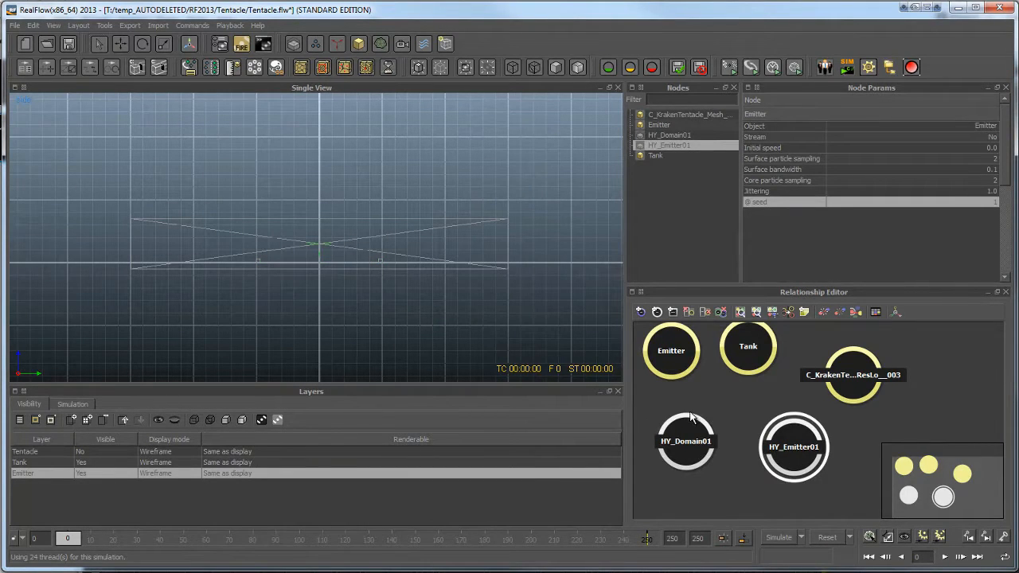
drag(697, 438, 825, 458)
click(796, 459)
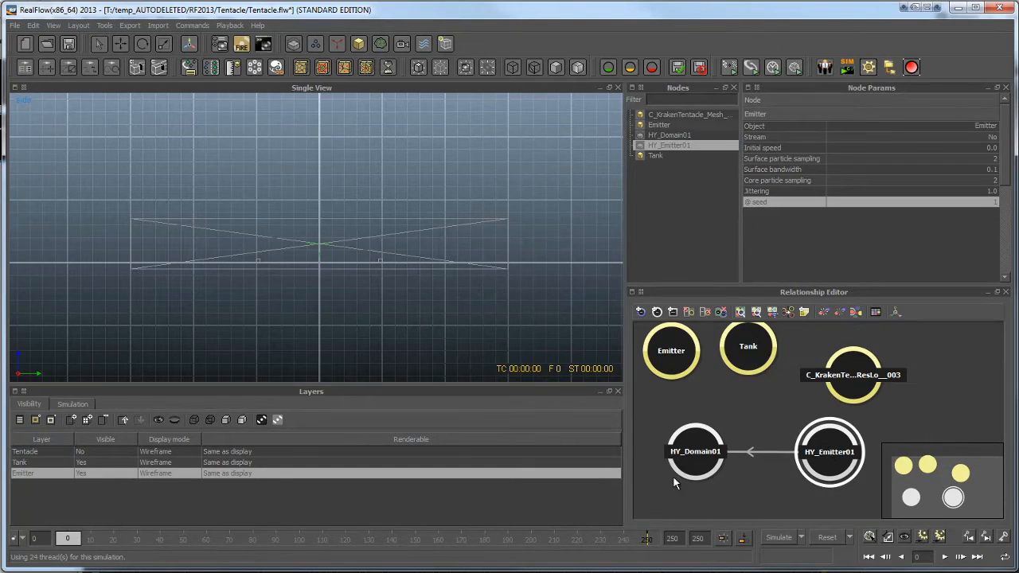
Run a test simulation of the linked emitter and domain, stop it after a couple of frames and select HY_Domain01
click(780, 538)
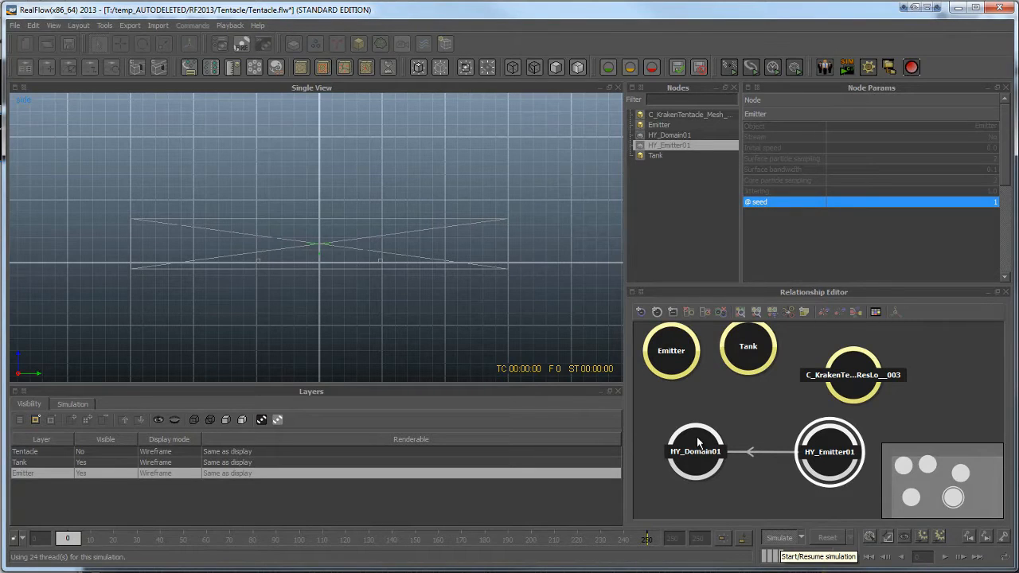
click(788, 535)
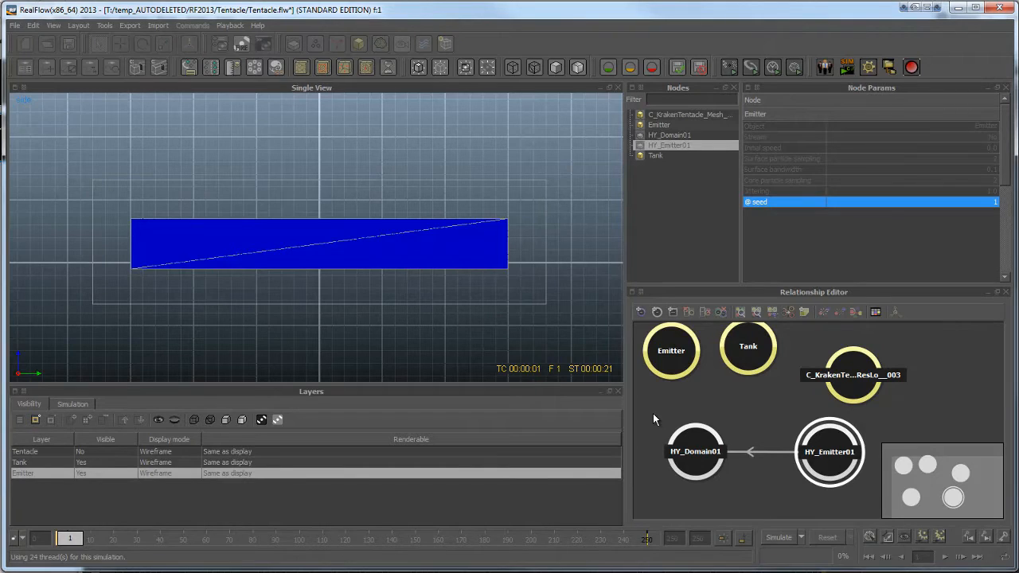
click(690, 462)
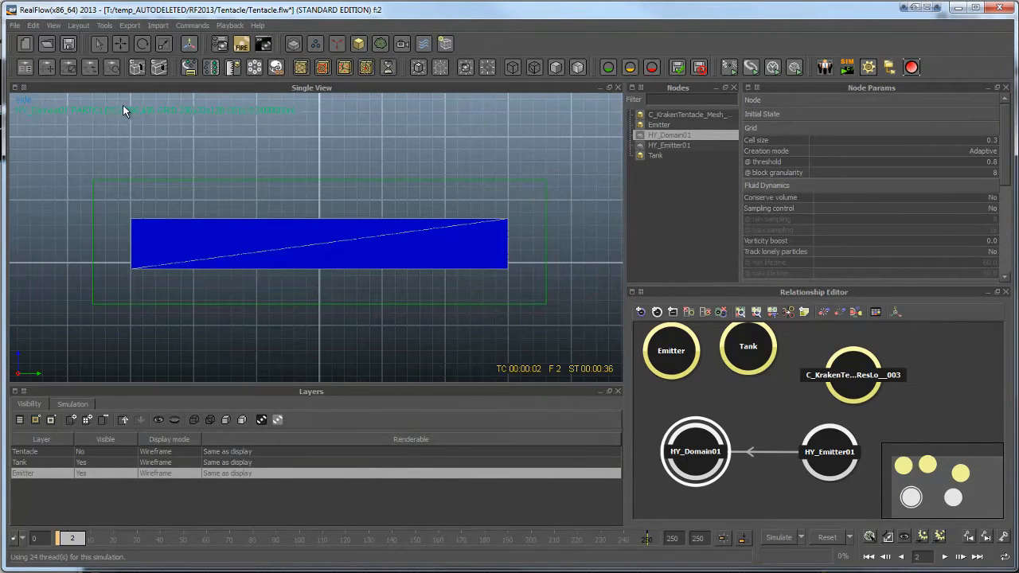
Inspect the simulated particles in the perspective view and reset the simulation data
click(402, 167)
key(4)
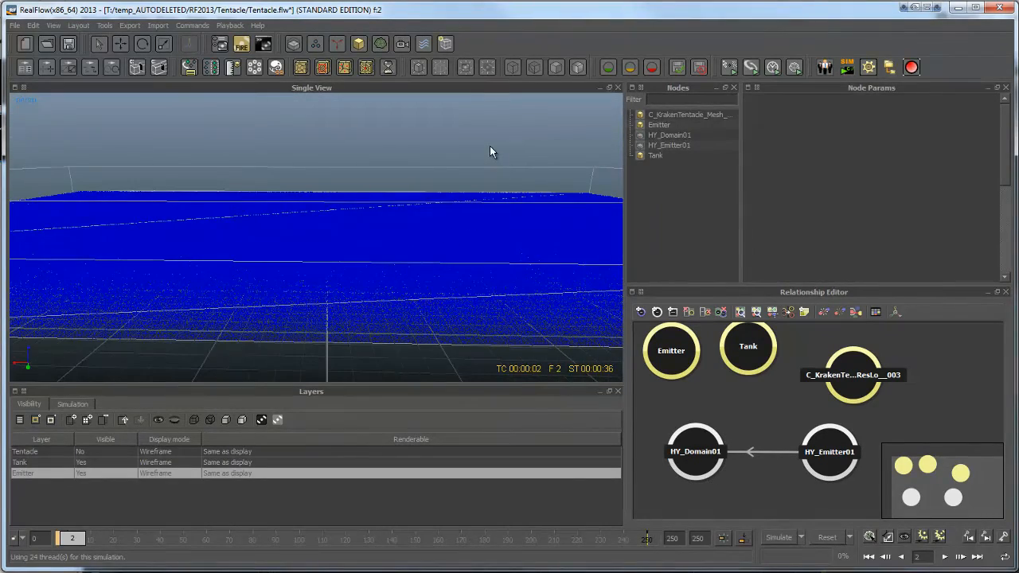
alt+drag(489, 145, 485, 282)
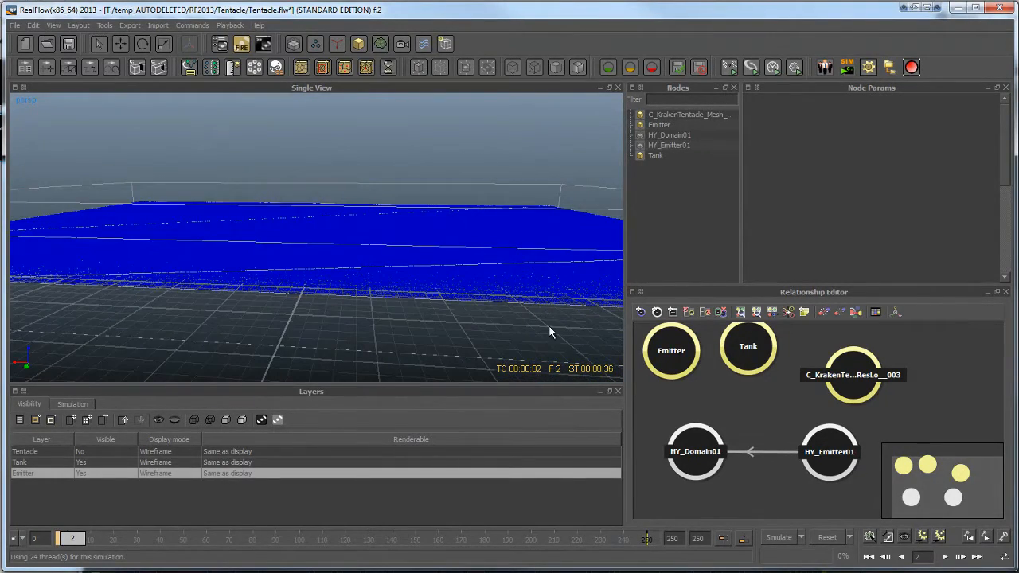
click(827, 537)
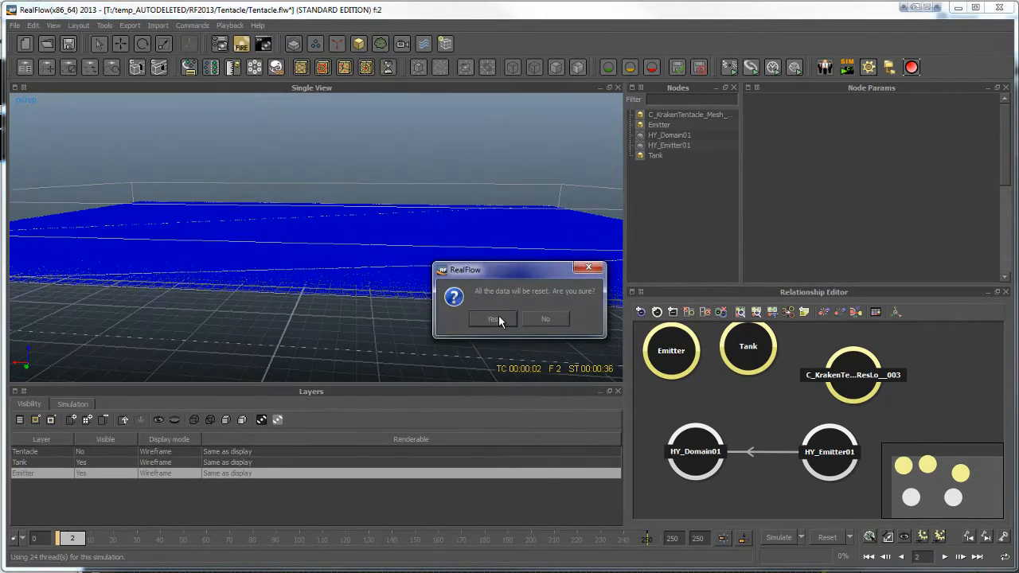
click(493, 318)
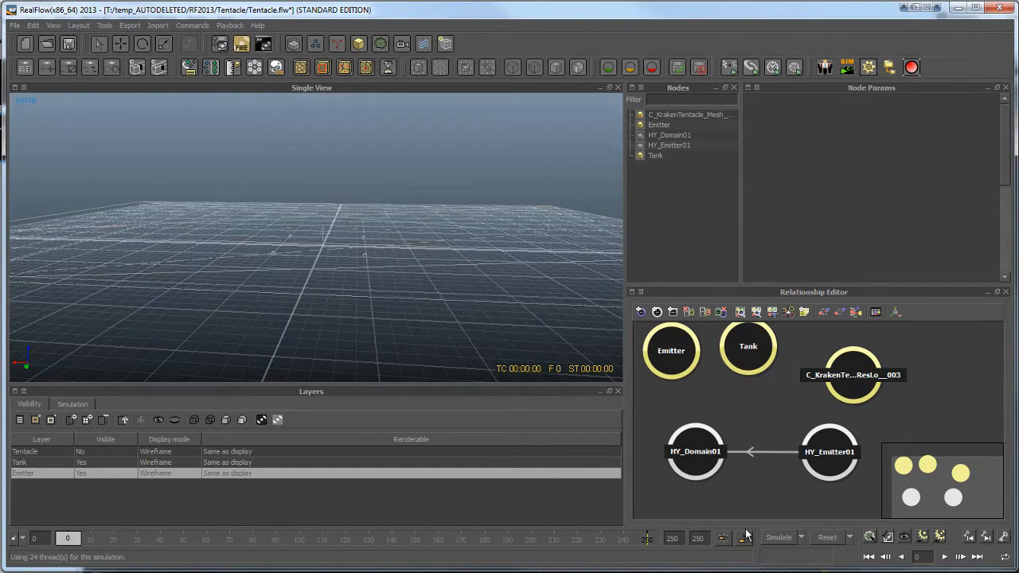
Run the simulation of frames 0 to 250 in the external console, stop it after the first frame and reset the simulation data
click(802, 538)
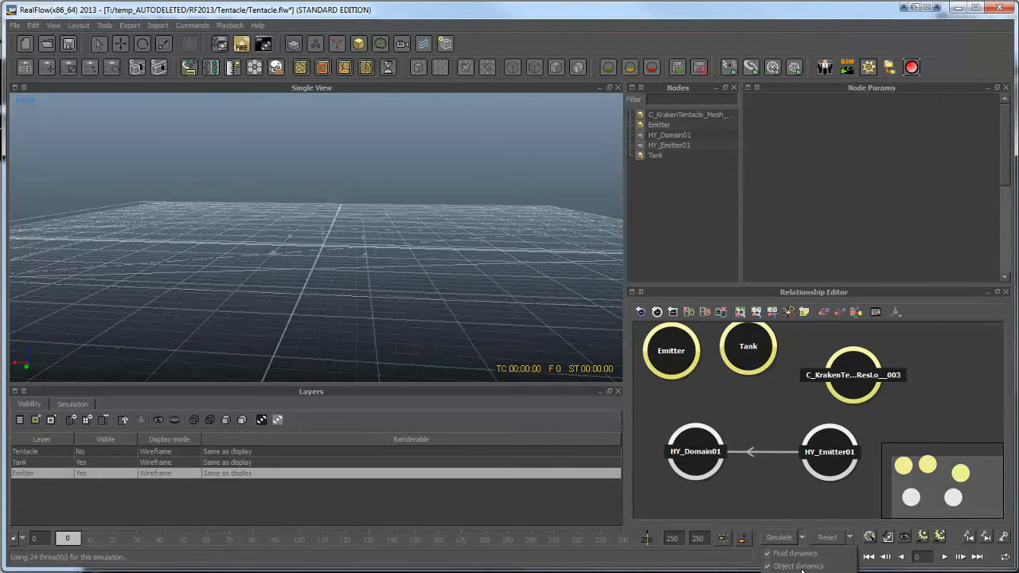
key(Escape)
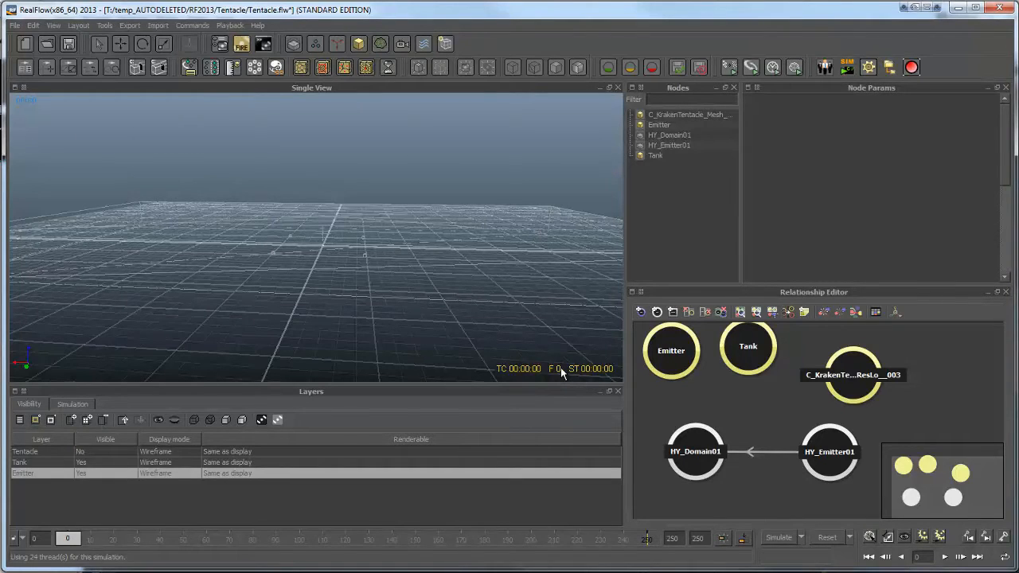
click(779, 538)
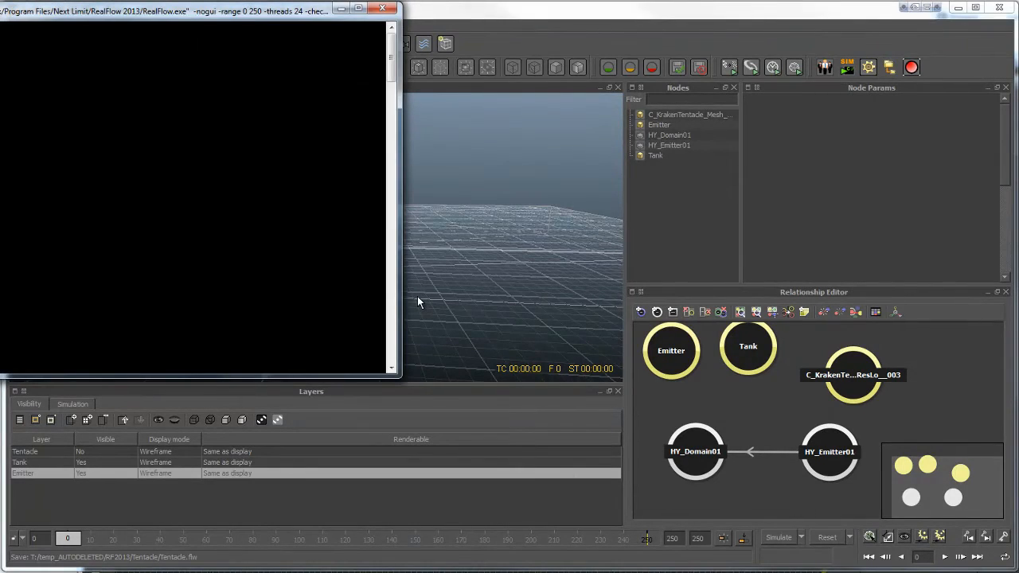
drag(201, 17, 303, 62)
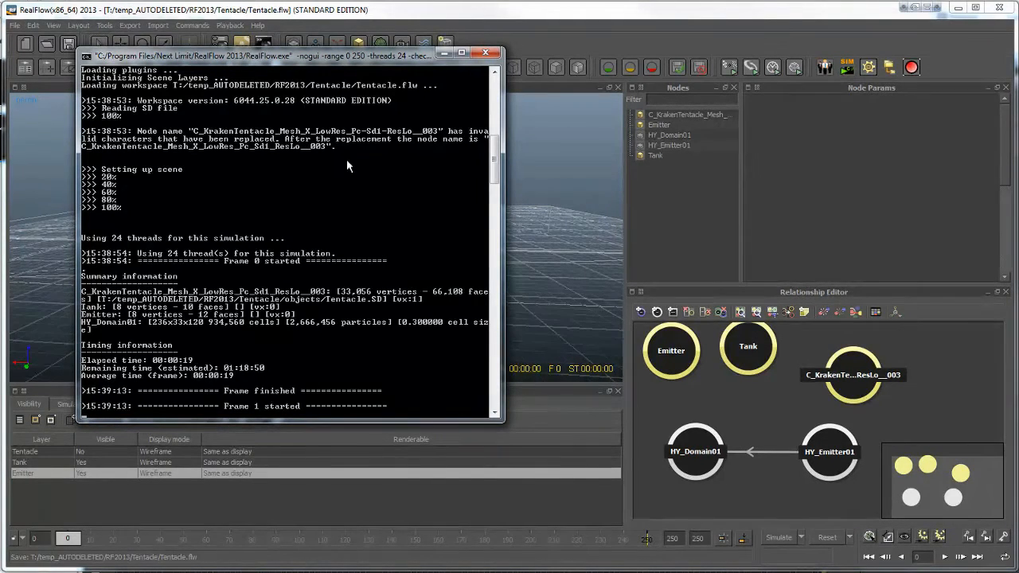
click(485, 53)
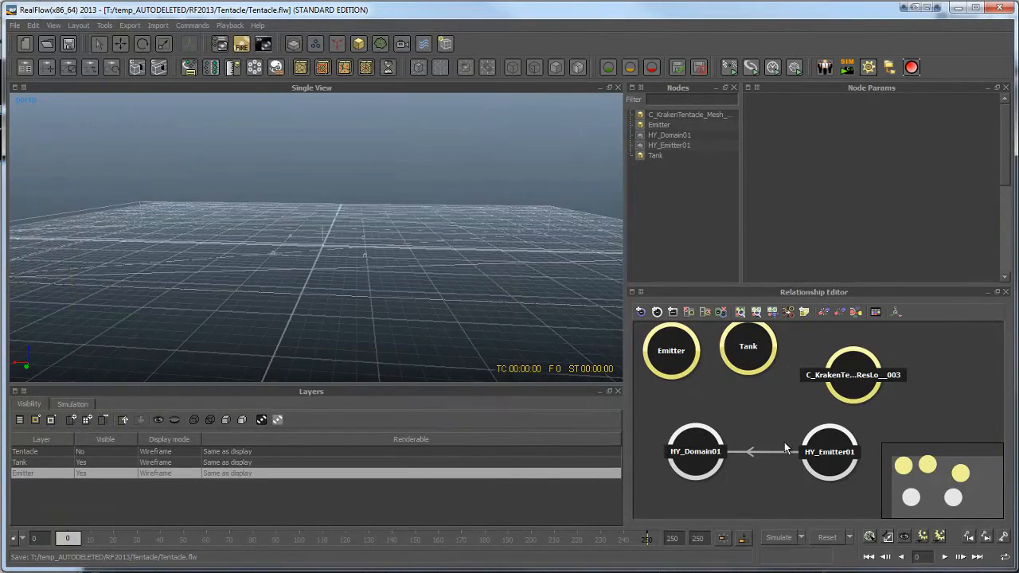
click(821, 537)
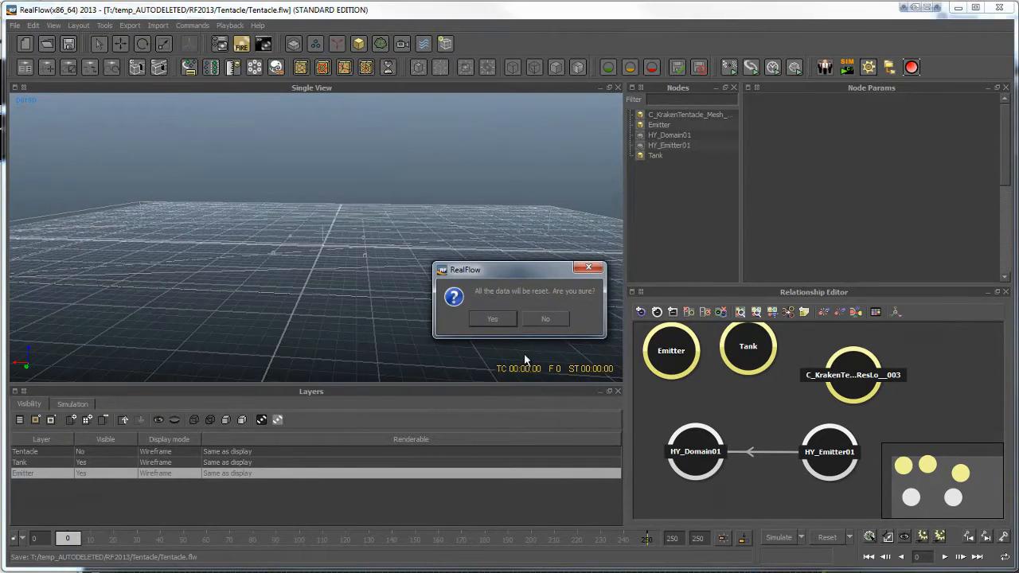
click(494, 318)
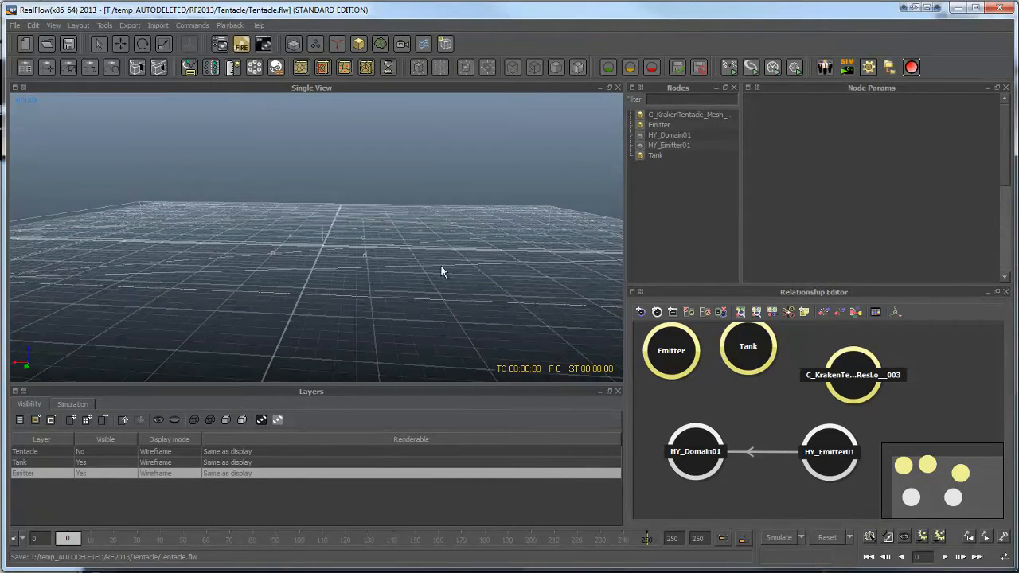
Set the grid cell size of HY_Domain01 to 0.5
click(699, 453)
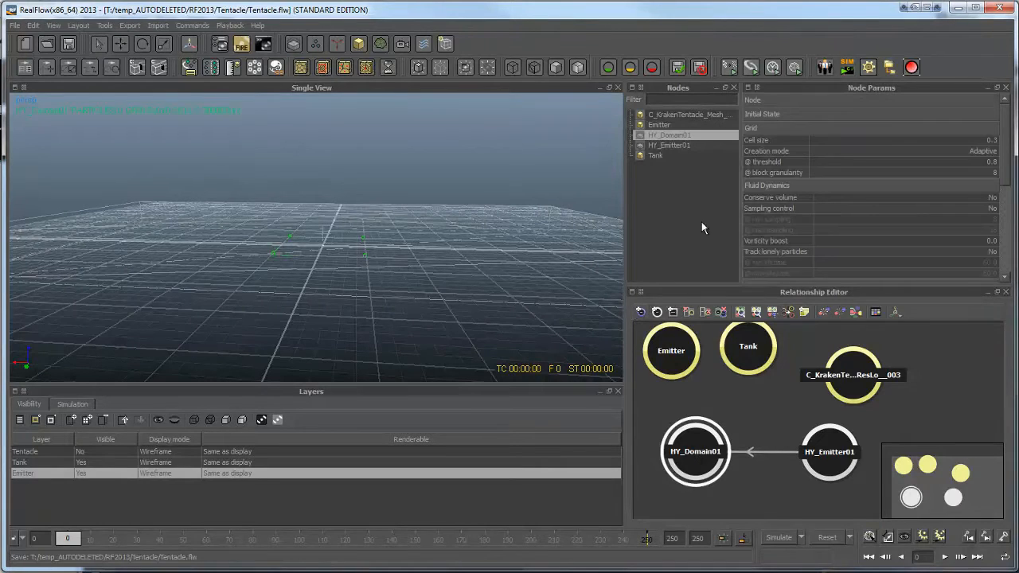
click(820, 184)
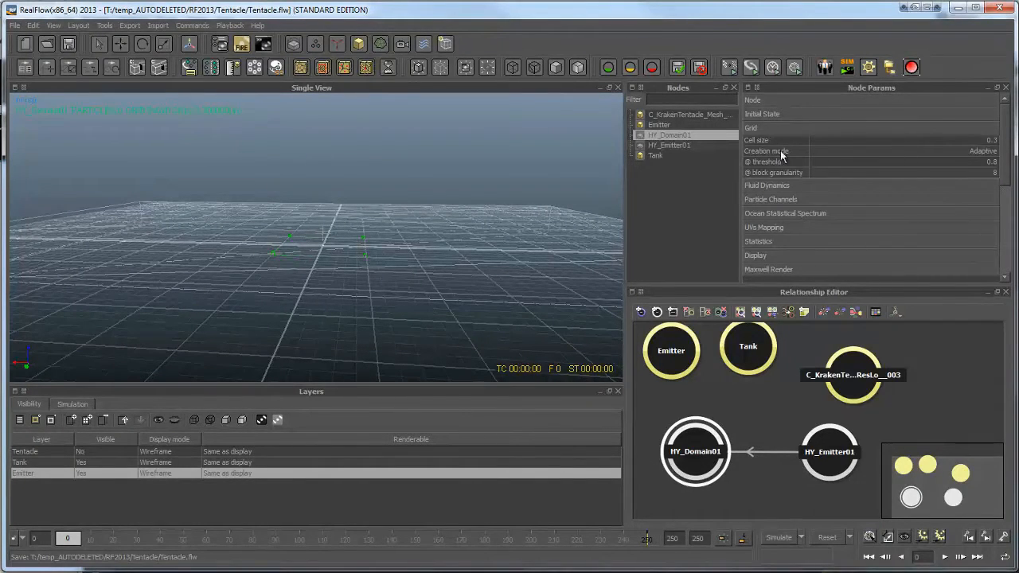
click(857, 139)
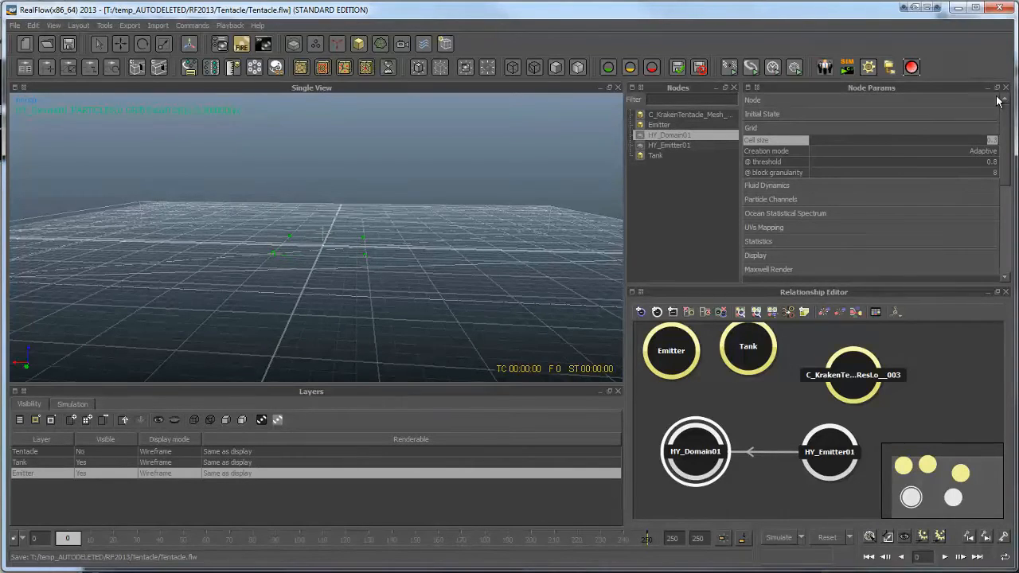
text(0.5)
key(Return)
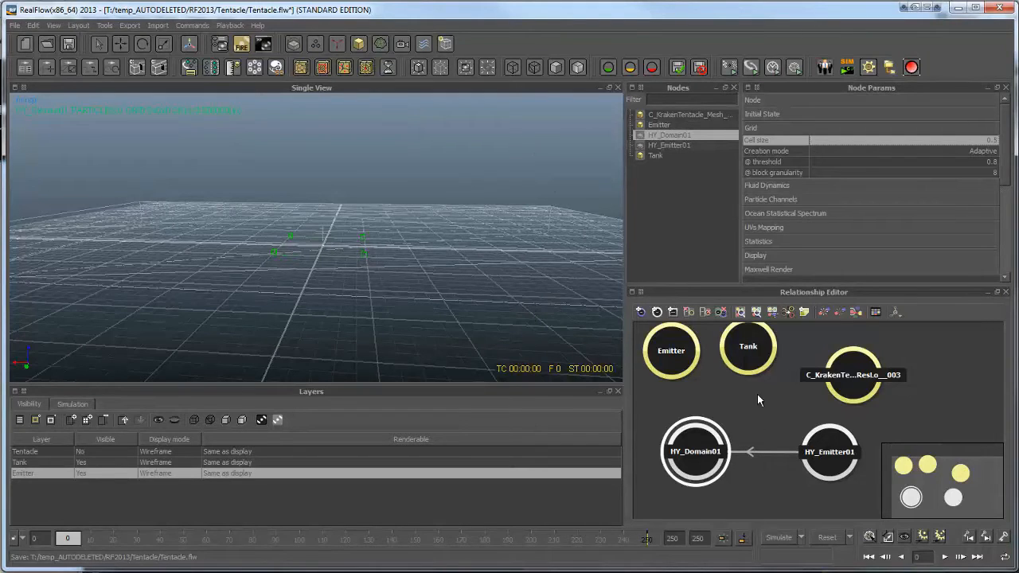
Link the Tank to HY_Domain01 in the relationship graph and spread out the Tank, tentacle and Emitter nodes
mouse_move(752, 353)
mouse_down()
mouse_move(757, 380)
mouse_move(744, 356)
mouse_up()
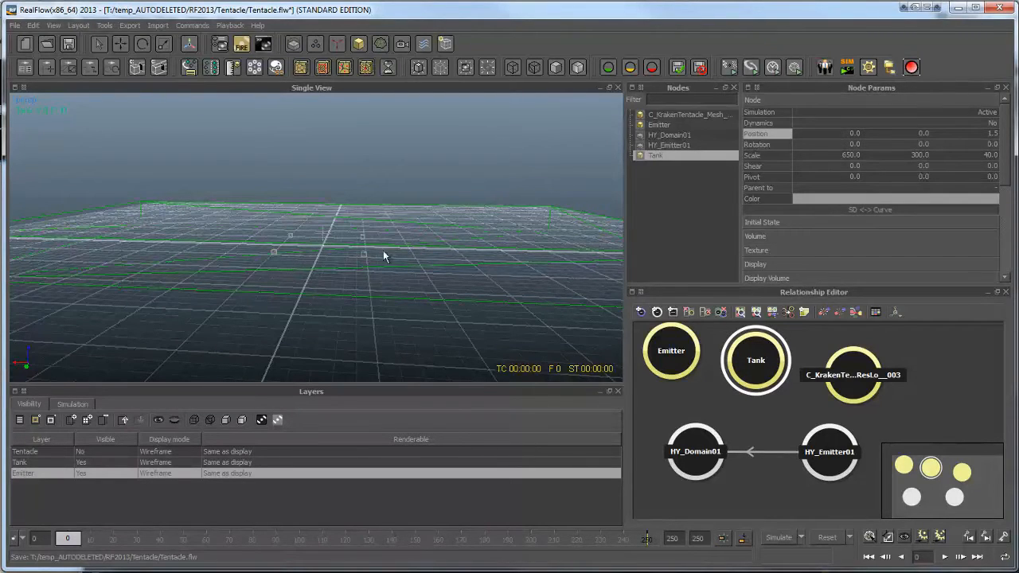
middle_drag(755, 360, 700, 459)
mouse_move(758, 367)
mouse_down()
mouse_move(744, 370)
mouse_move(746, 358)
mouse_move(742, 370)
mouse_up()
drag(855, 377, 871, 353)
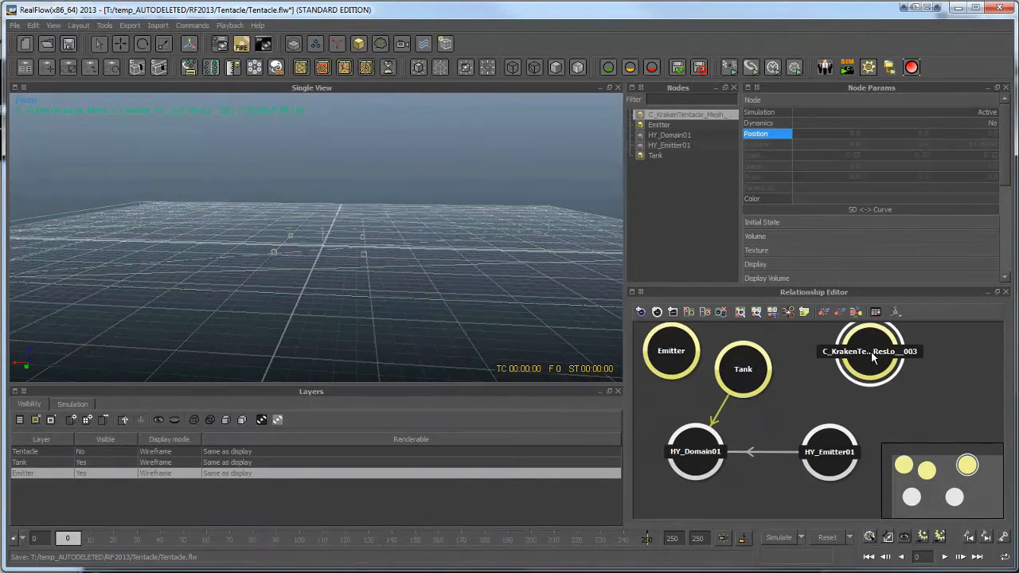
middle_drag(868, 366, 849, 373)
drag(742, 372, 752, 384)
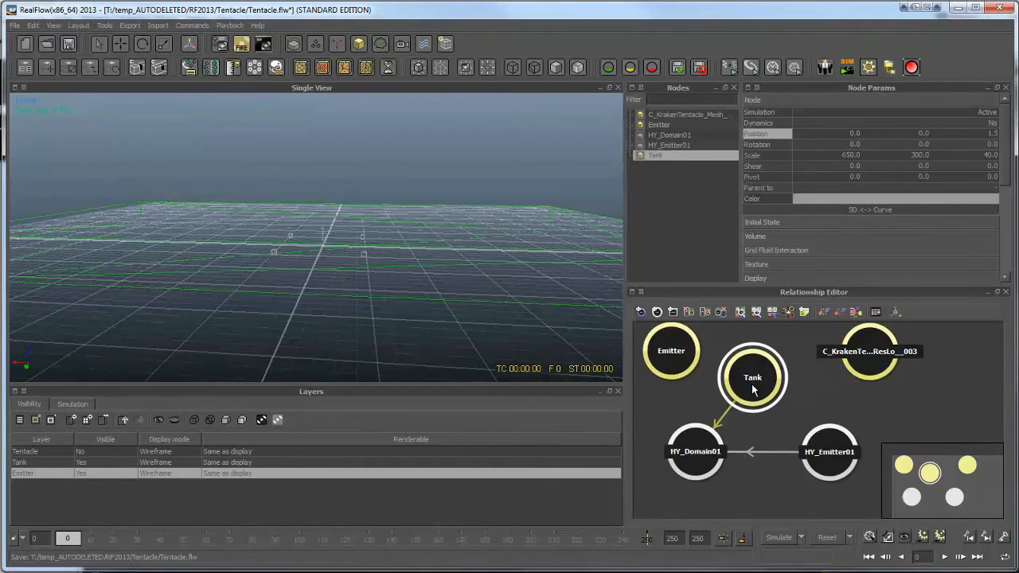
drag(673, 366, 668, 389)
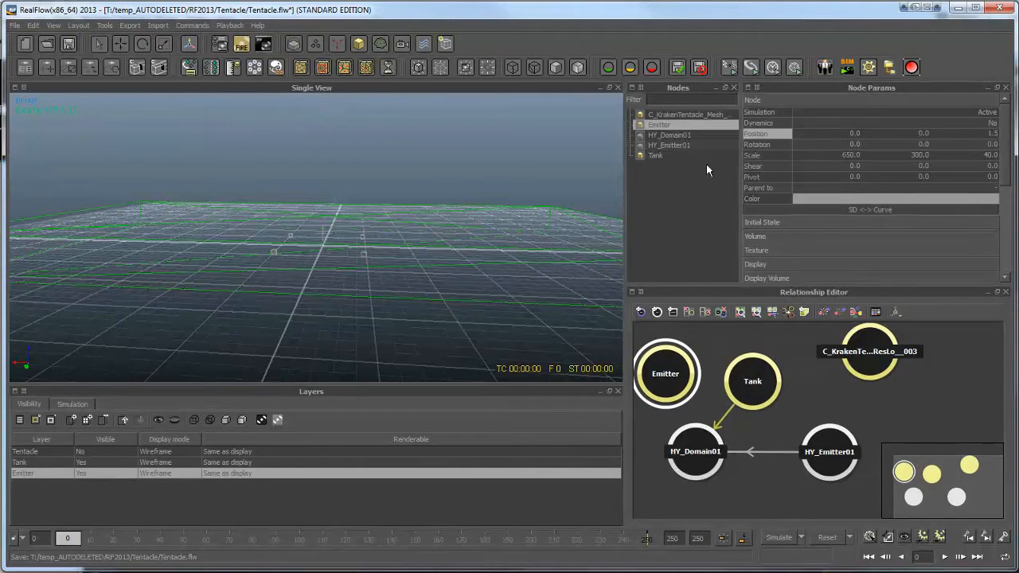
Select HY_Domain01, simulate a few frames in the external console, stop the run and advance to frame 1
click(695, 452)
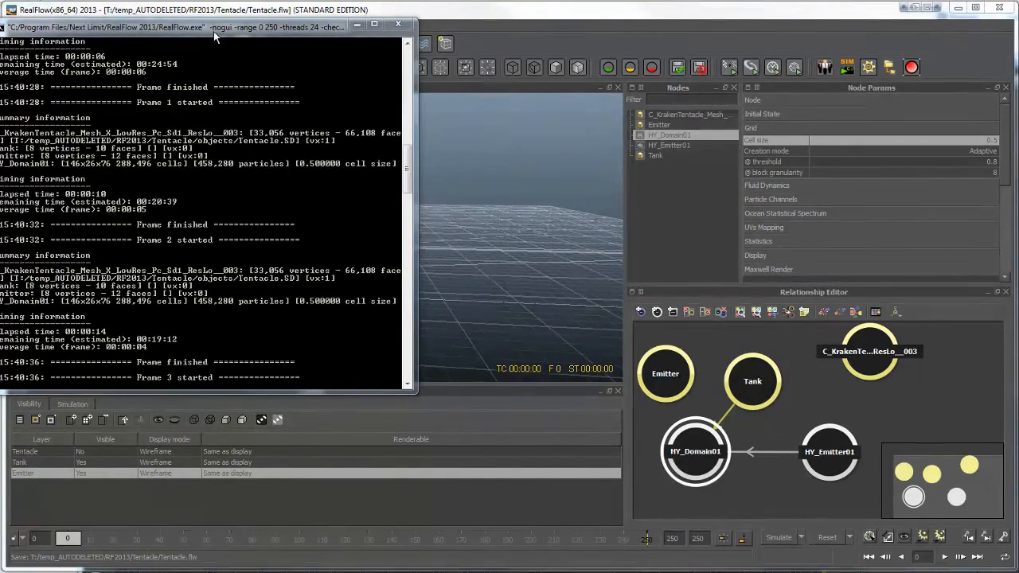
drag(213, 31, 309, 79)
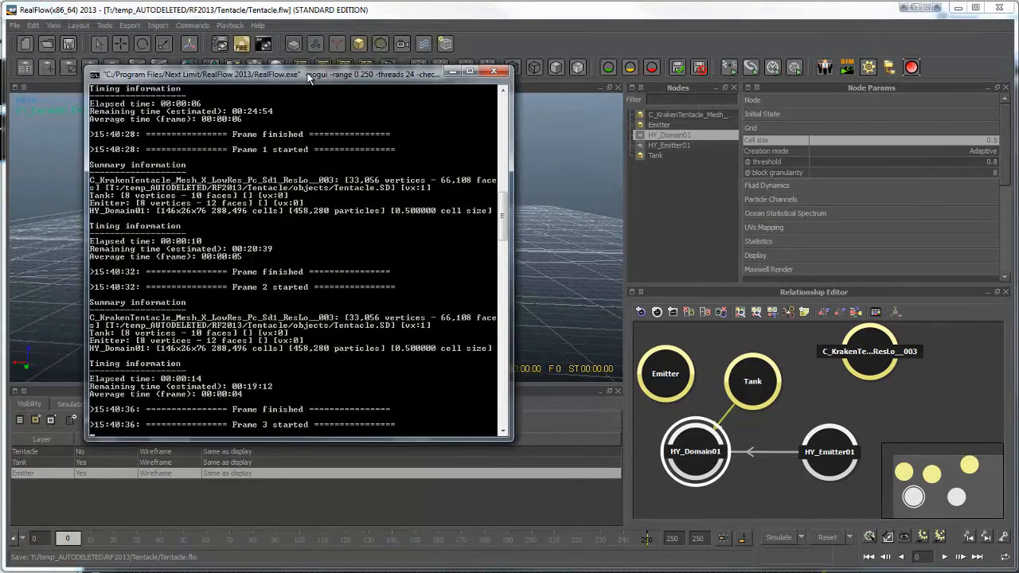
click(494, 71)
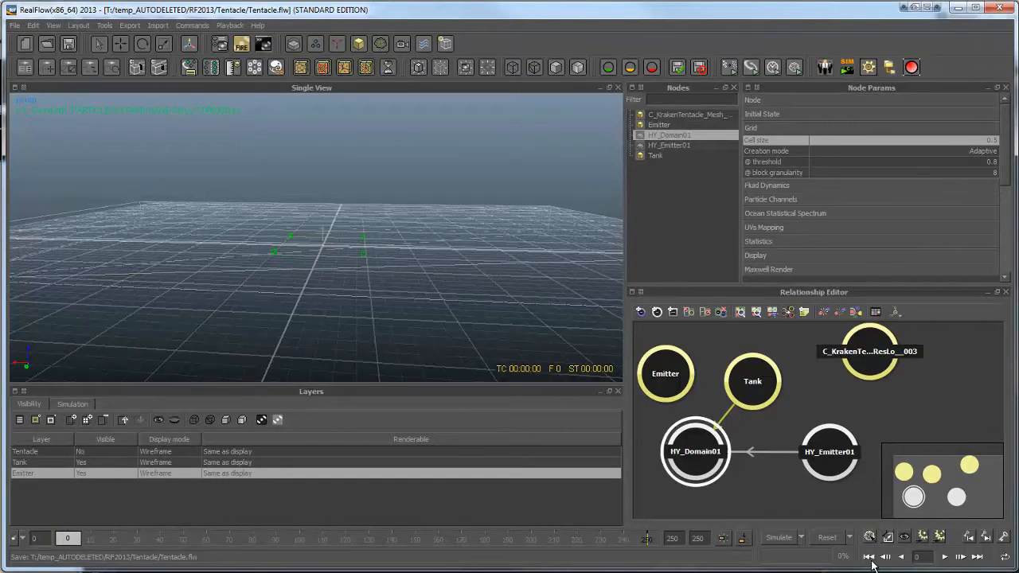
click(959, 559)
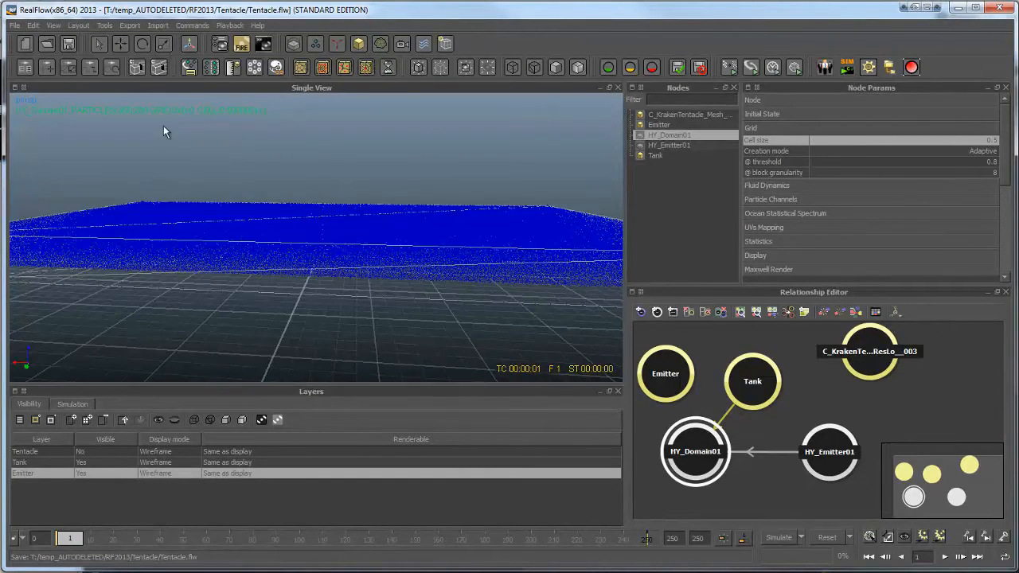
Inspect the gap between the fluid particles and the Tank walls from several angles and reset the simulation data
alt+drag(221, 104, 319, 186)
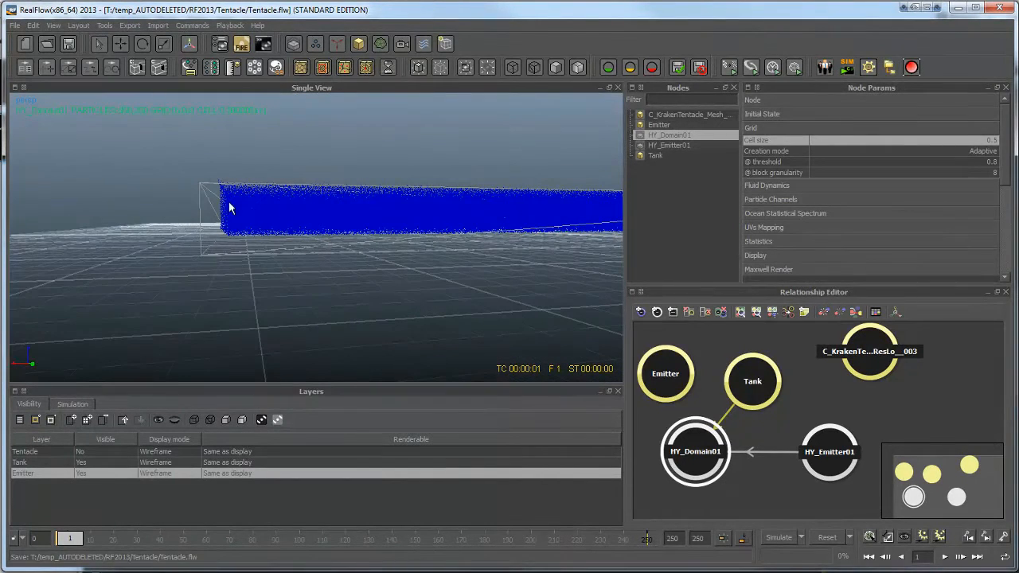
mouse_move(228, 209)
alt+mouse_down()
mouse_move(234, 224)
mouse_move(422, 214)
mouse_move(250, 206)
mouse_move(405, 266)
mouse_move(369, 266)
mouse_move(354, 230)
mouse_move(237, 217)
mouse_move(287, 233)
mouse_move(222, 175)
mouse_move(317, 206)
mouse_move(319, 178)
mouse_move(255, 164)
mouse_move(228, 202)
mouse_move(241, 210)
alt+mouse_up()
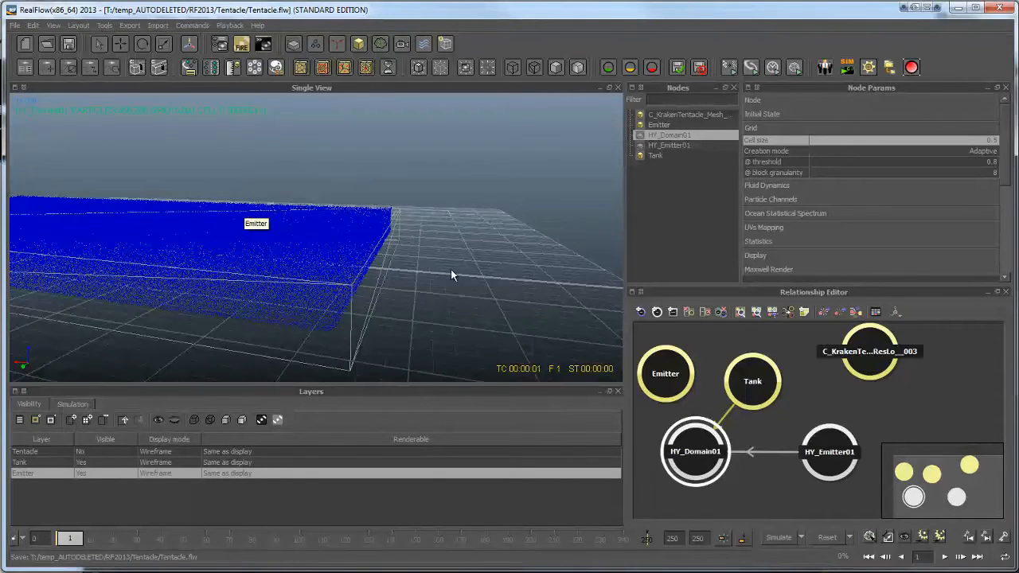
alt+drag(453, 301, 492, 259)
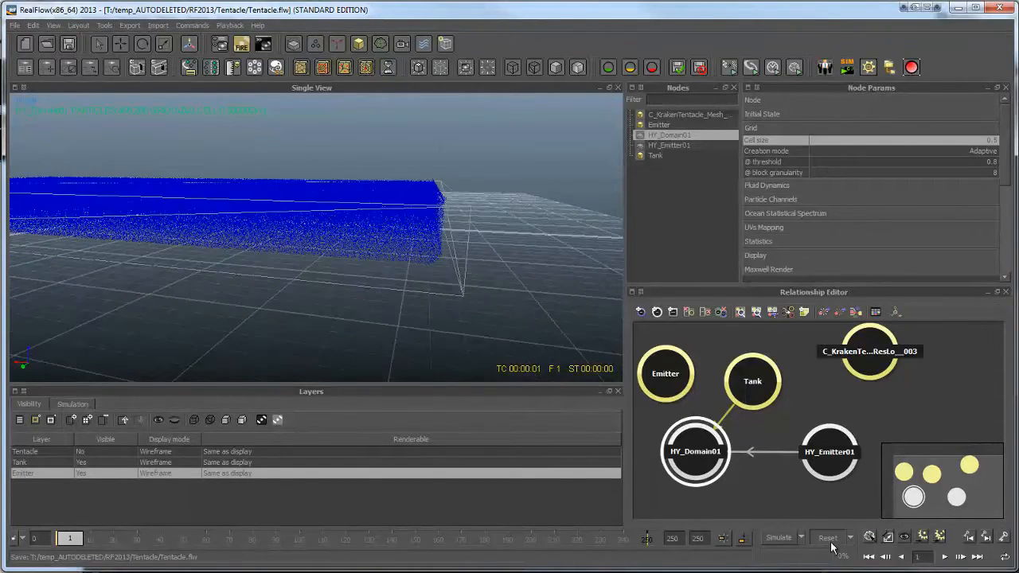
click(831, 542)
key(Return)
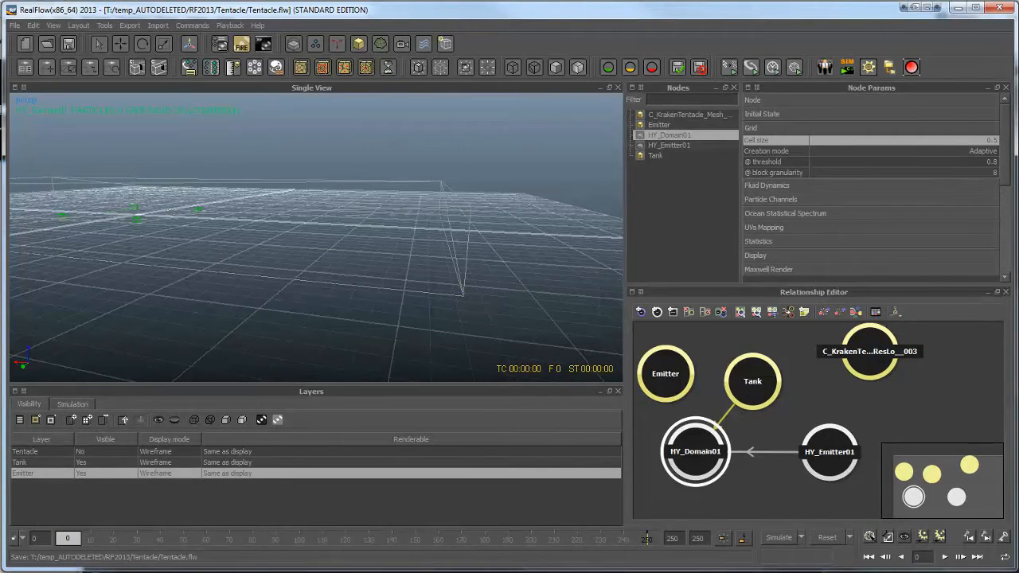
Select only the Tank and examine its Volume settings
click(517, 251)
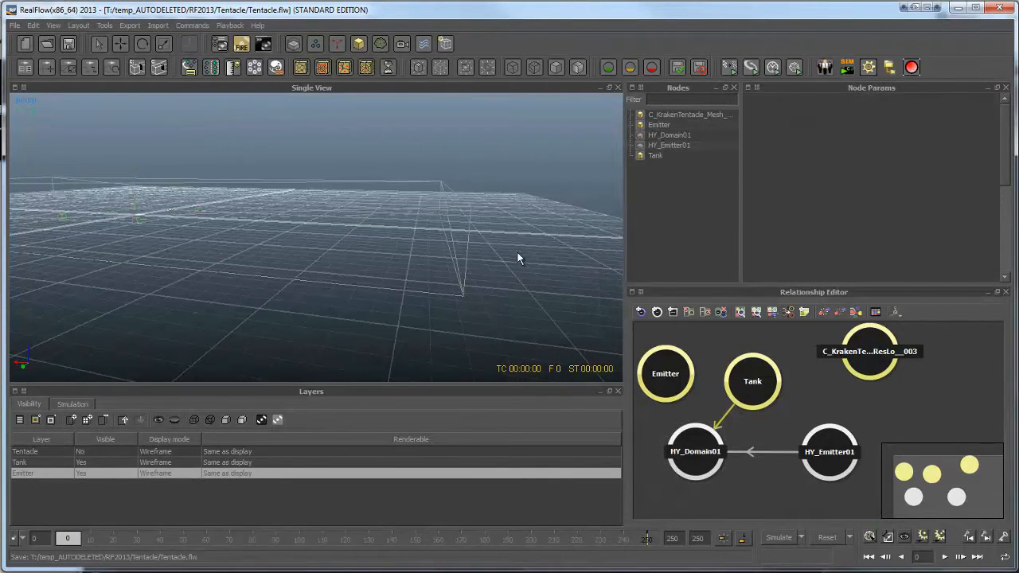
drag(401, 153, 481, 232)
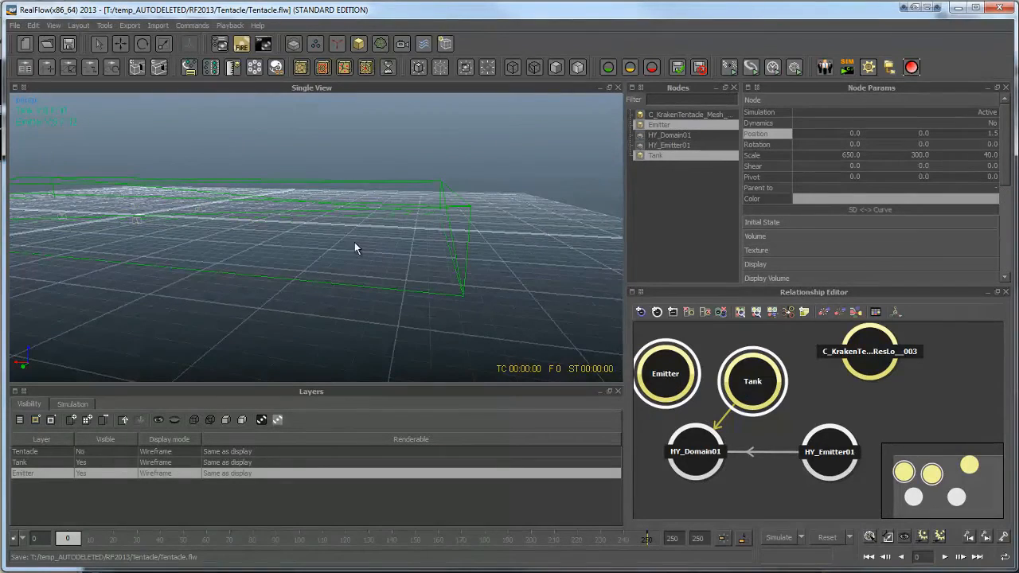
alt+drag(355, 243, 485, 298)
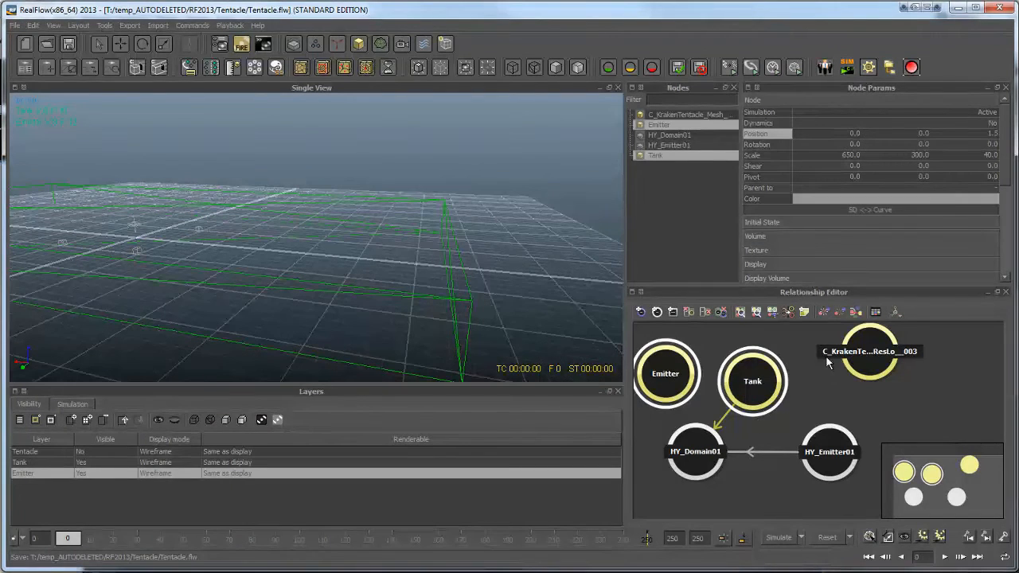
click(762, 384)
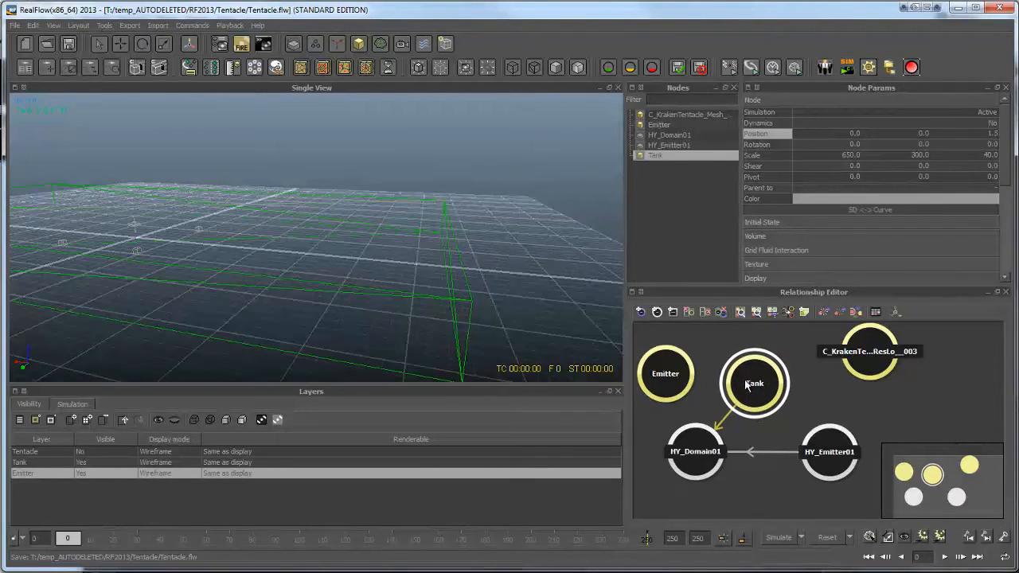
scroll(805, 233, down, 2)
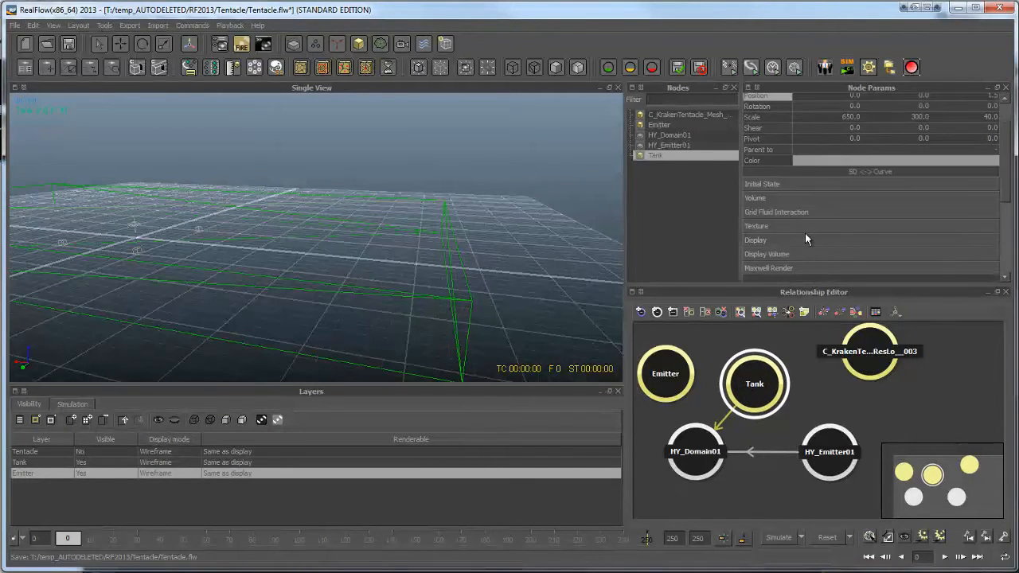
click(781, 198)
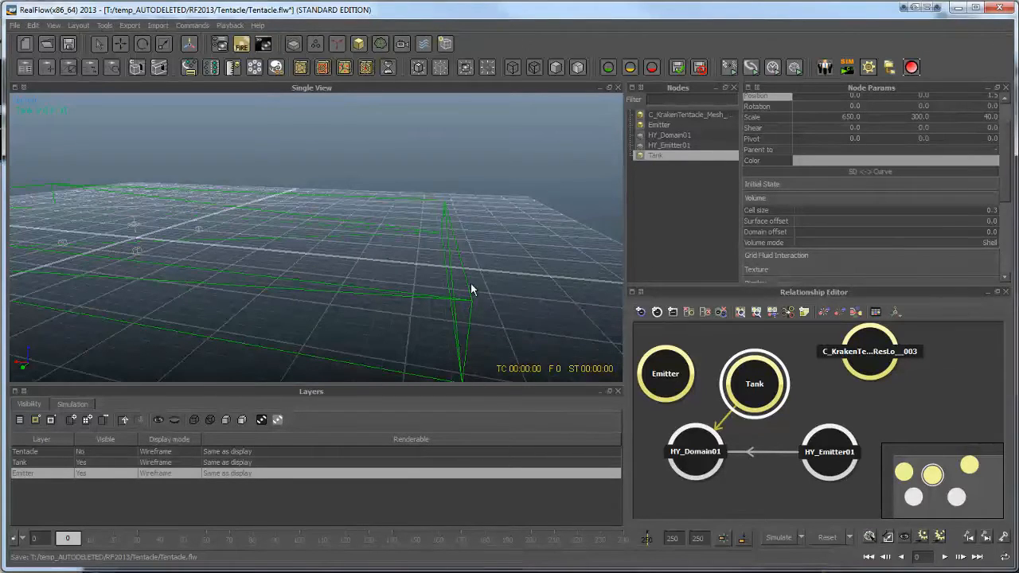
scroll(794, 230, down, 3)
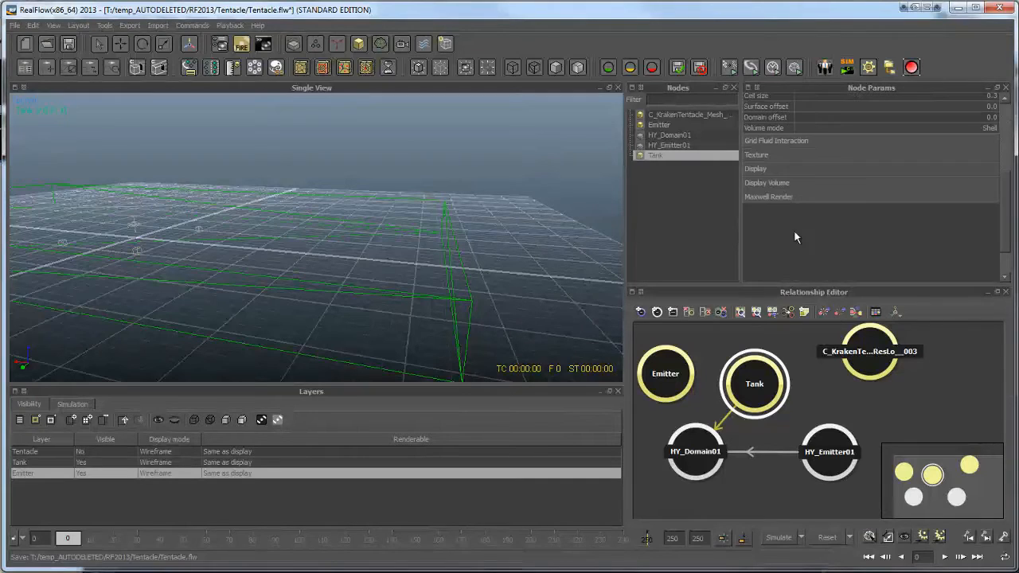
Enable the XY slice plane in the Tank's volume display and set its type to Mask
click(770, 182)
double_click(869, 196)
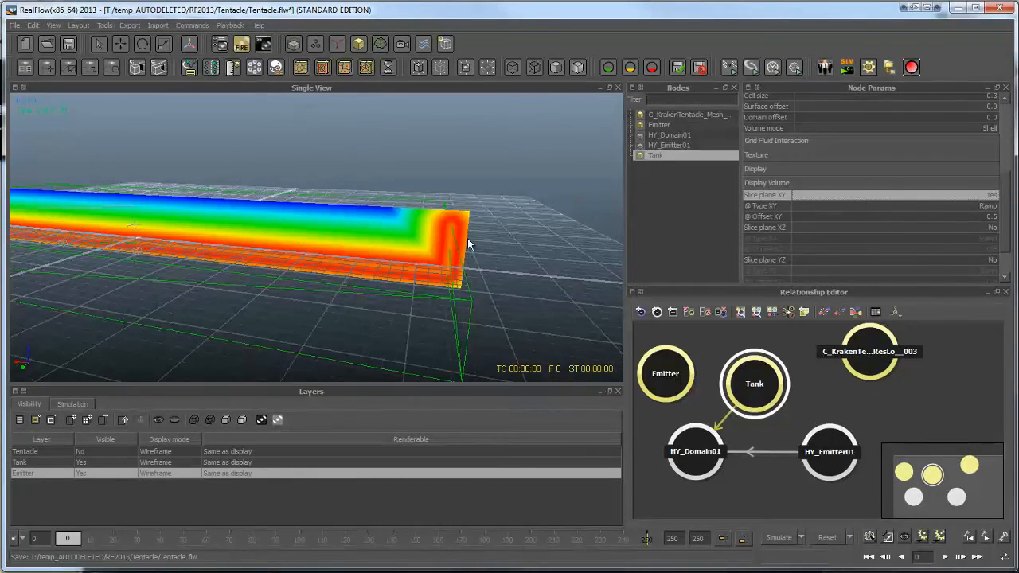
mouse_move(472, 248)
alt+mouse_down()
mouse_move(433, 272)
mouse_move(451, 210)
mouse_move(457, 246)
alt+mouse_up()
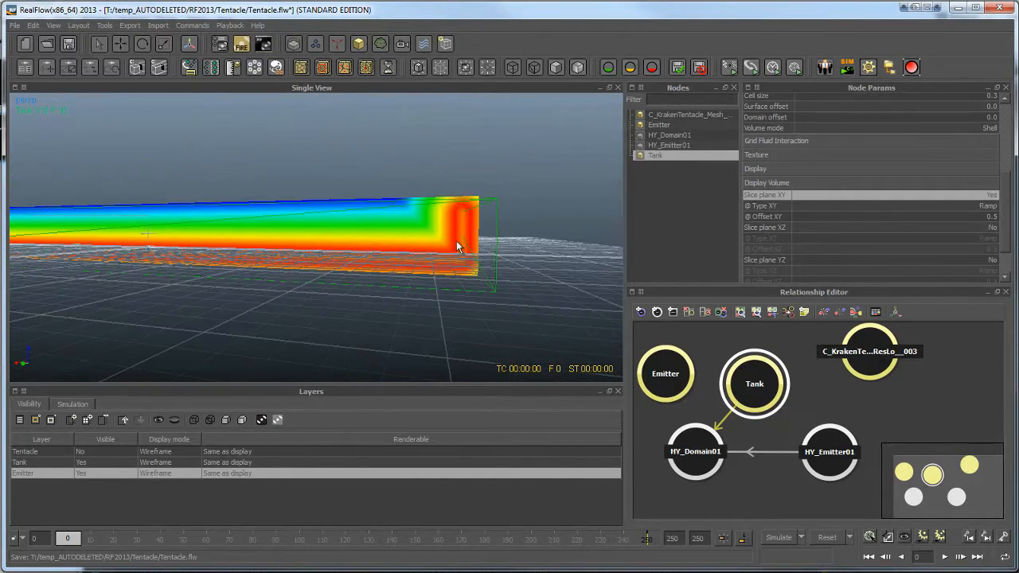
click(916, 209)
click(915, 209)
click(859, 226)
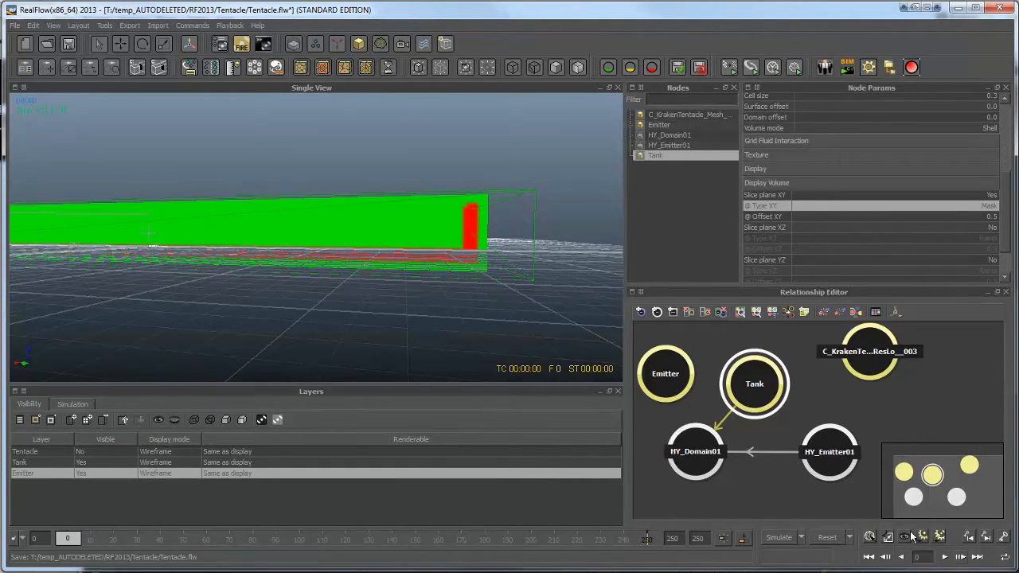
Simulate to frame 1 and compare the particles with the Tank's mask slice at the wall
key(ctrl+a)
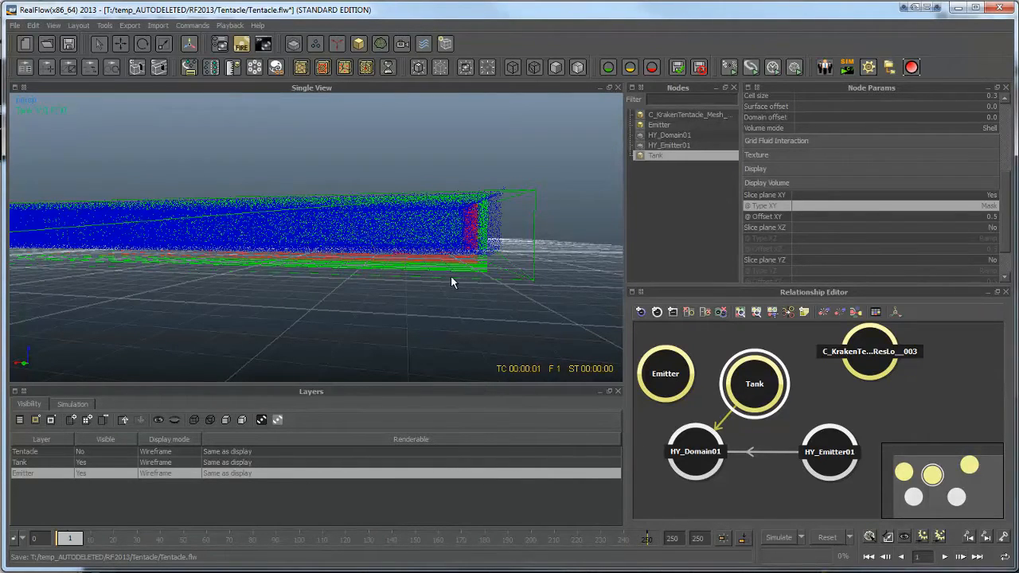
alt+drag(476, 287, 465, 284)
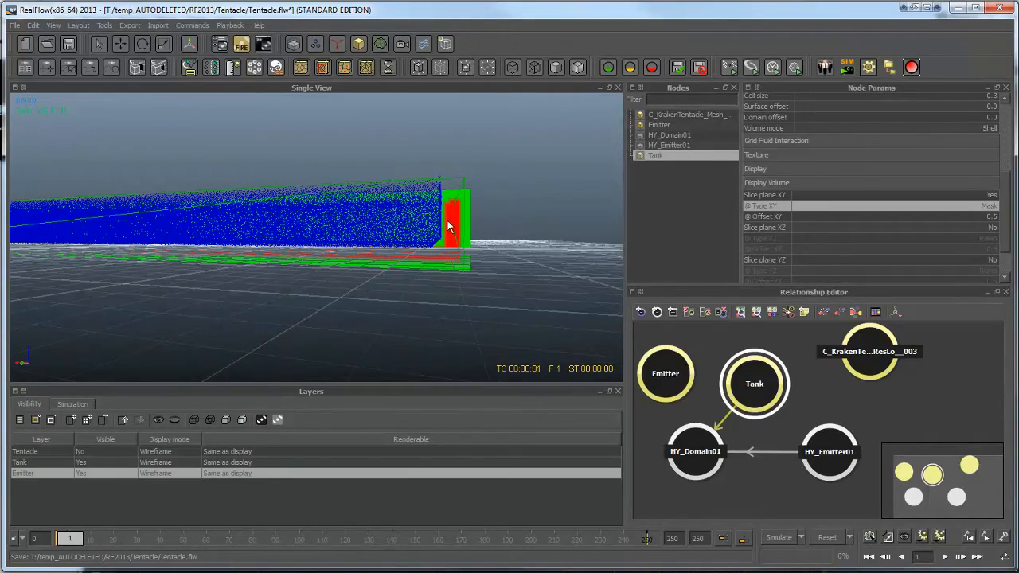
Try surface offsets of 0.1 and 1.0 in the Tank's volume settings
mouse_move(403, 250)
alt+mouse_down()
mouse_move(405, 270)
mouse_move(410, 257)
alt+mouse_up()
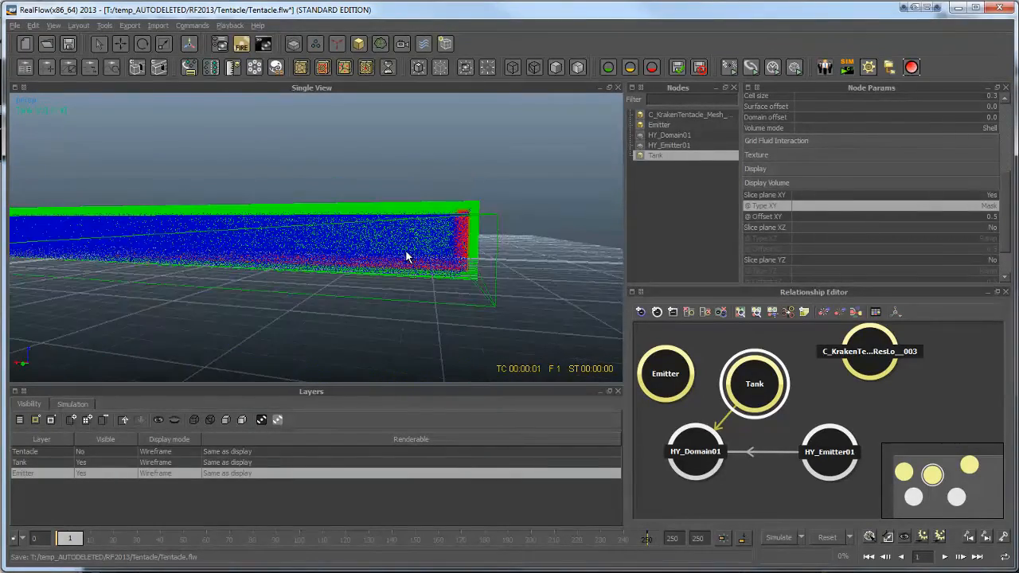
alt+drag(323, 253, 546, 260)
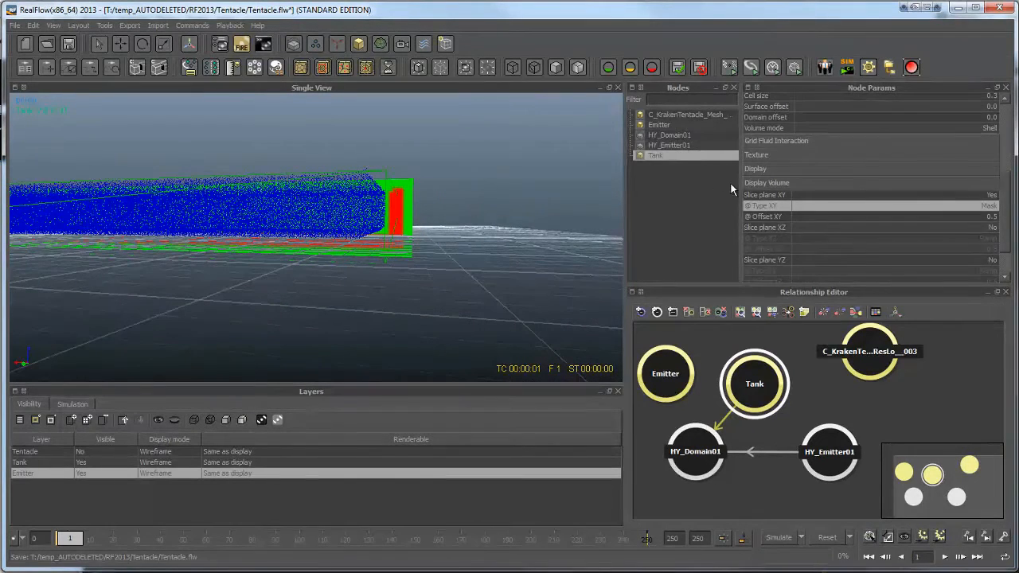
scroll(849, 229, up, 3)
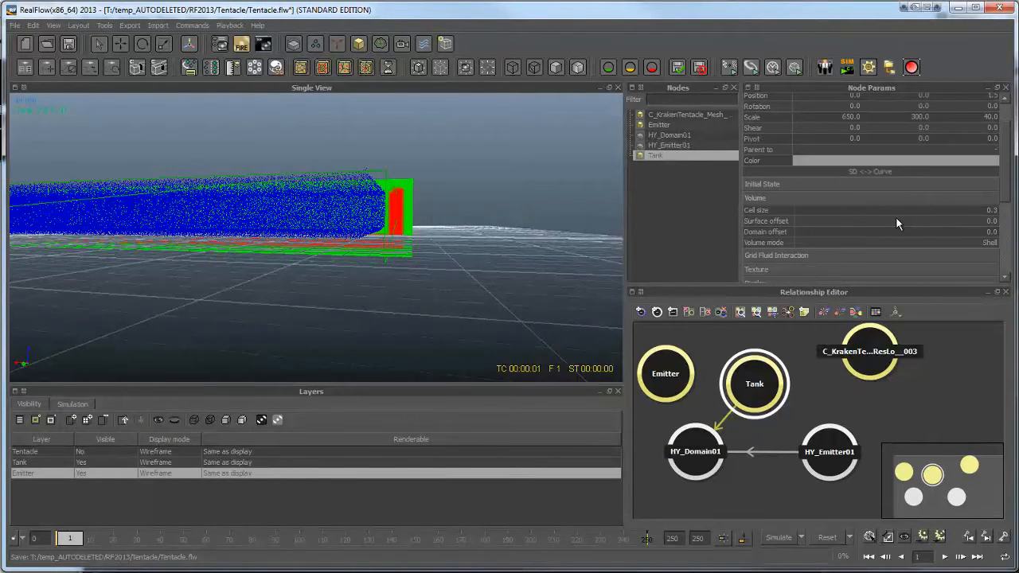
click(939, 221)
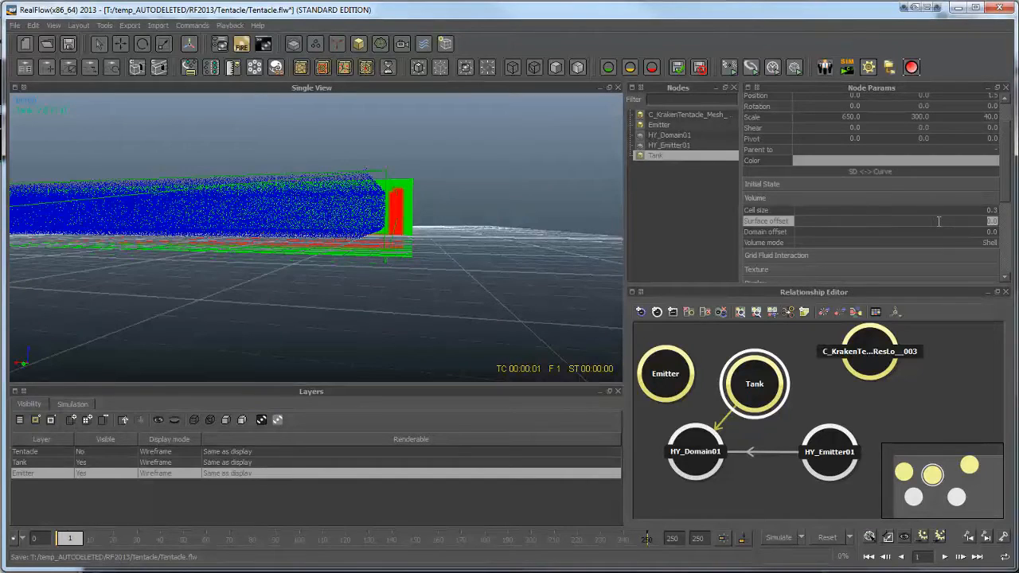
text(.1)
key(Return)
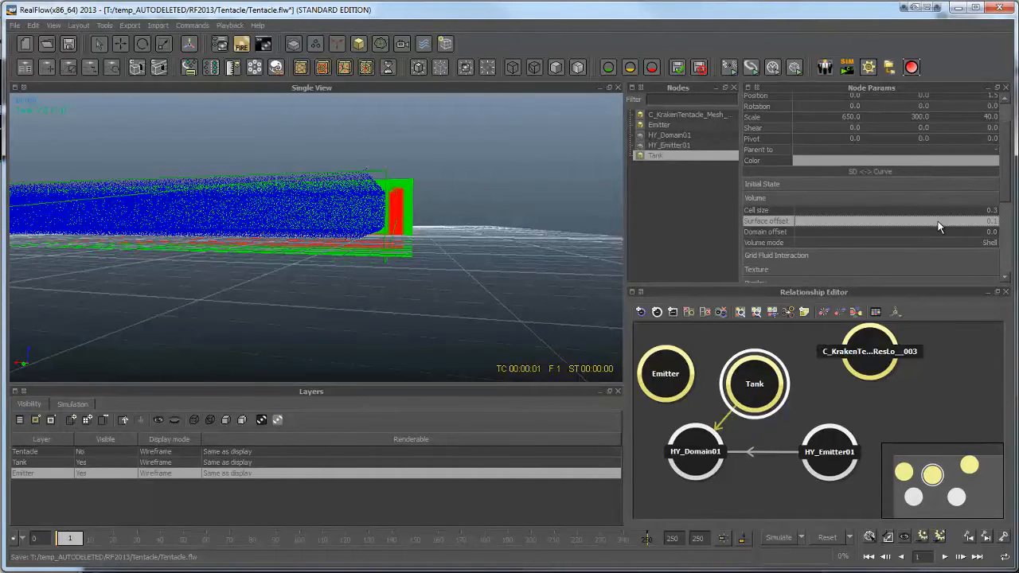
click(939, 221)
text(1)
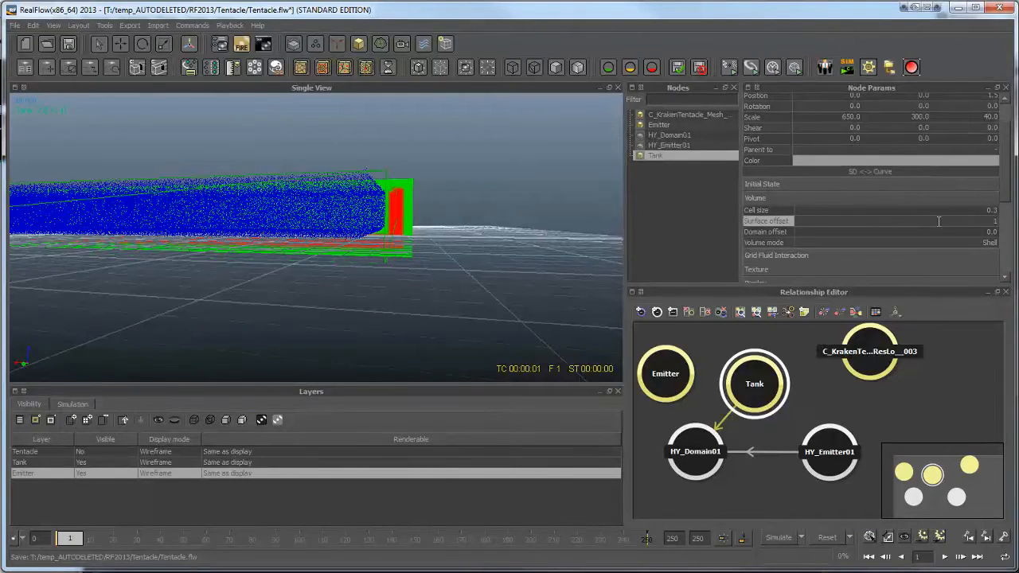
key(Return)
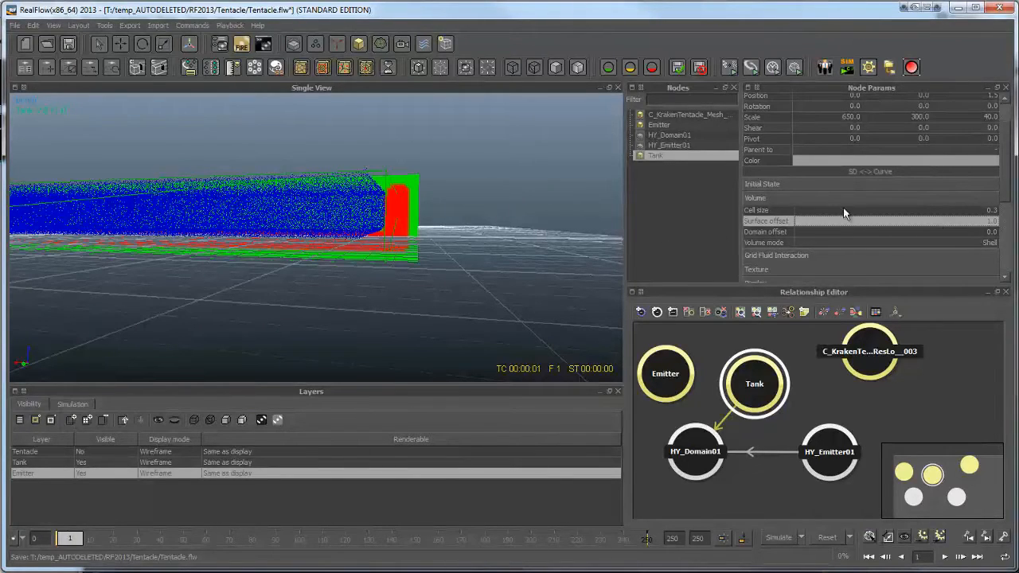
Try a surface offset of -1.0 for the Tank and check its mask slice at the wall
double_click(933, 221)
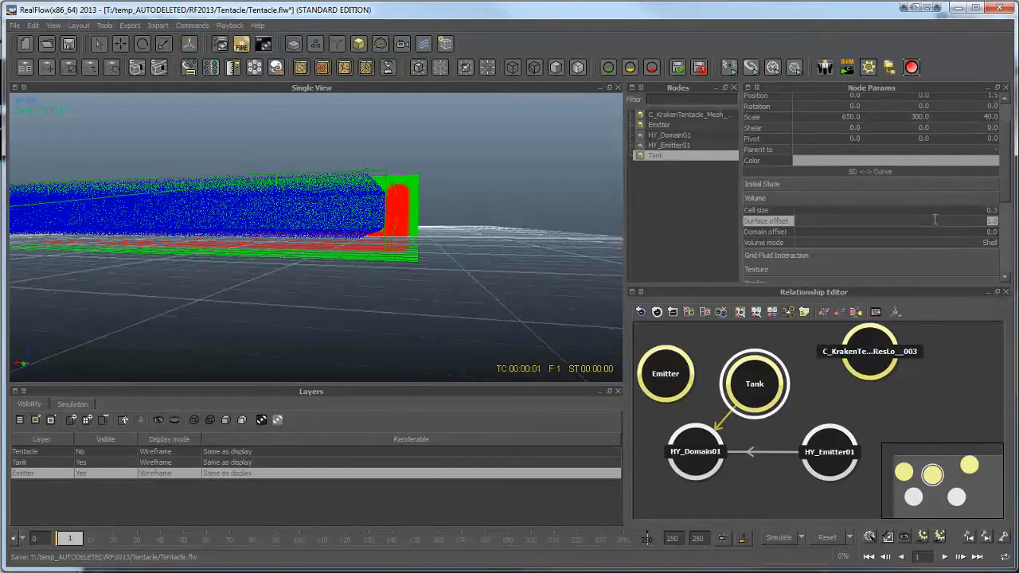
key(BackSpace)
text(-1)
key(Return)
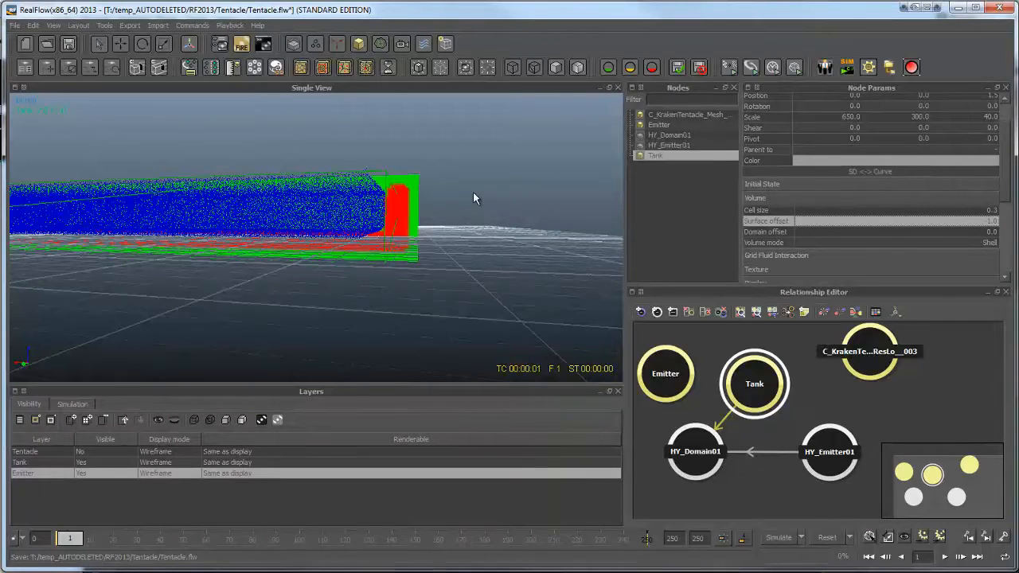
mouse_move(439, 241)
alt+mouse_down()
mouse_move(463, 243)
mouse_move(436, 241)
alt+mouse_up()
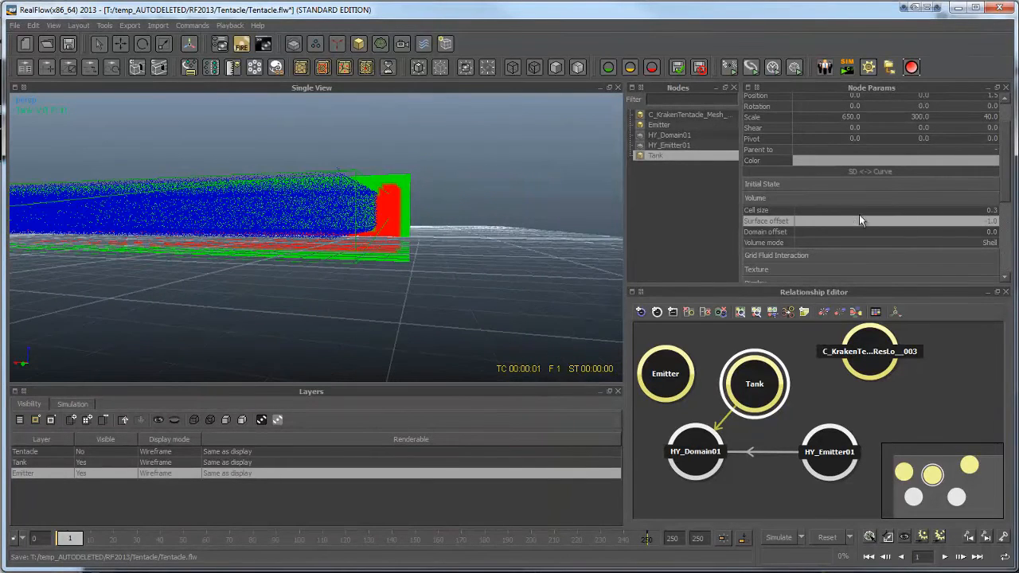
Try surface offsets of -0.5 and -0.9 for the Tank and compare the mask slice with the particles
text(-0.5)
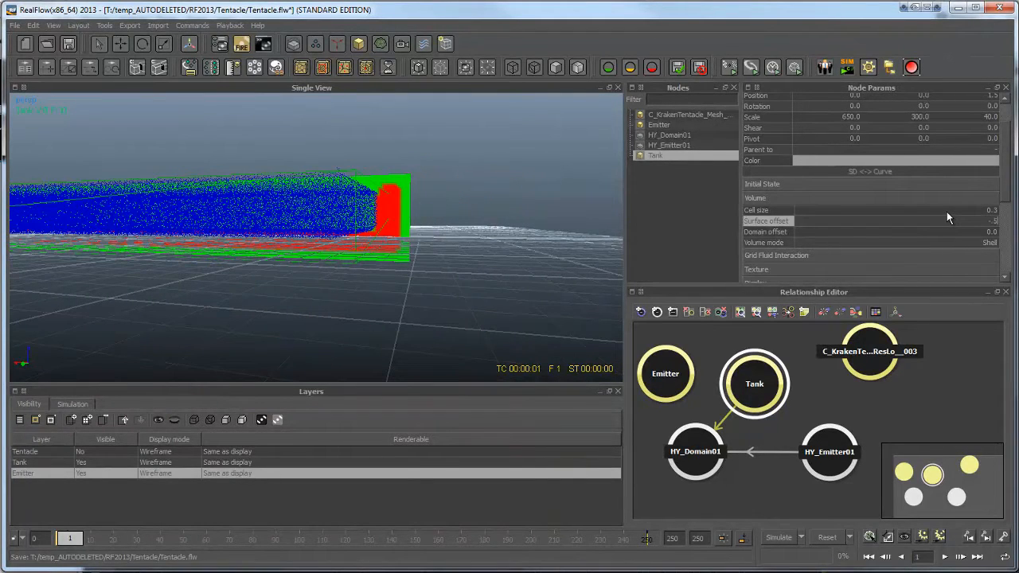
key(Return)
alt+drag(462, 212, 477, 240)
alt+drag(532, 216, 456, 244)
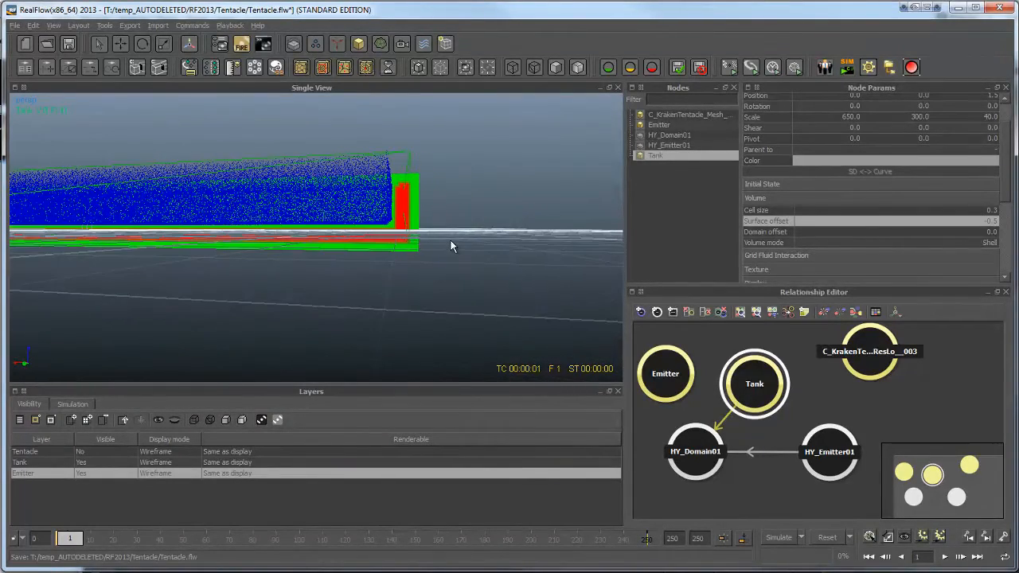
double_click(968, 221)
text(-.9)
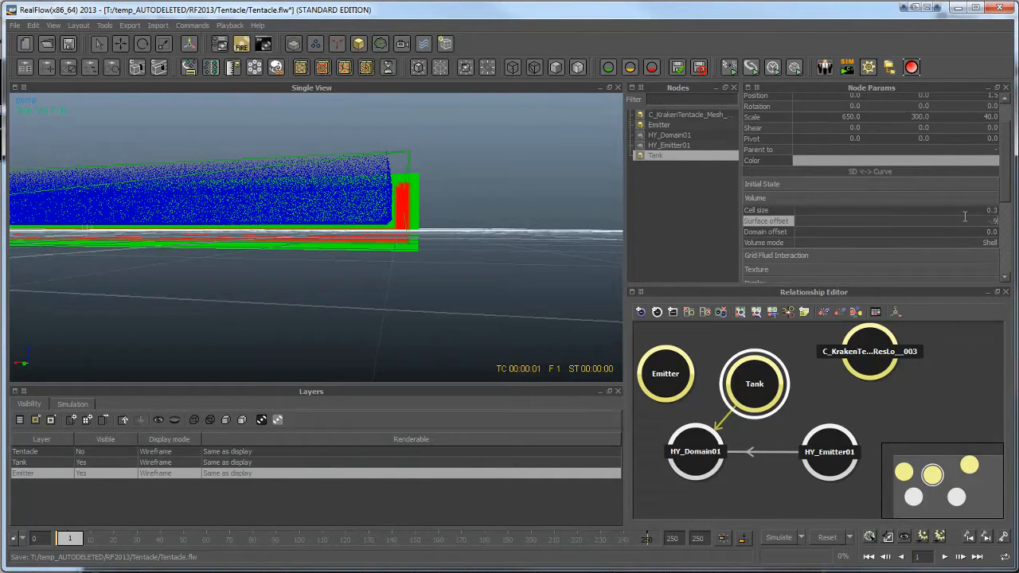
key(Return)
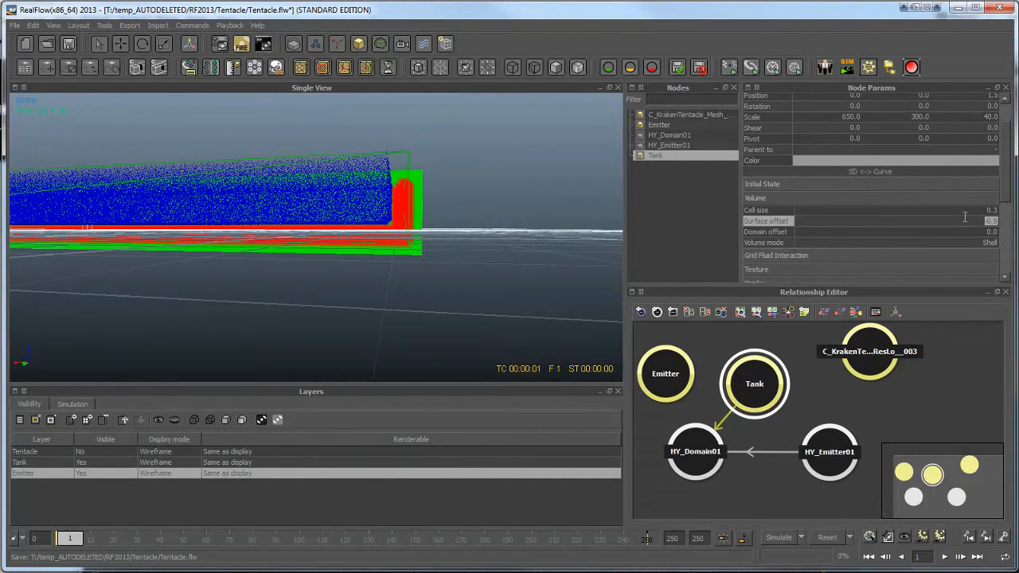
Set the Tank's surface offset to 0 and its volume cell size to 0.1
text(0)
key(Return)
alt+drag(398, 212, 602, 222)
double_click(862, 209)
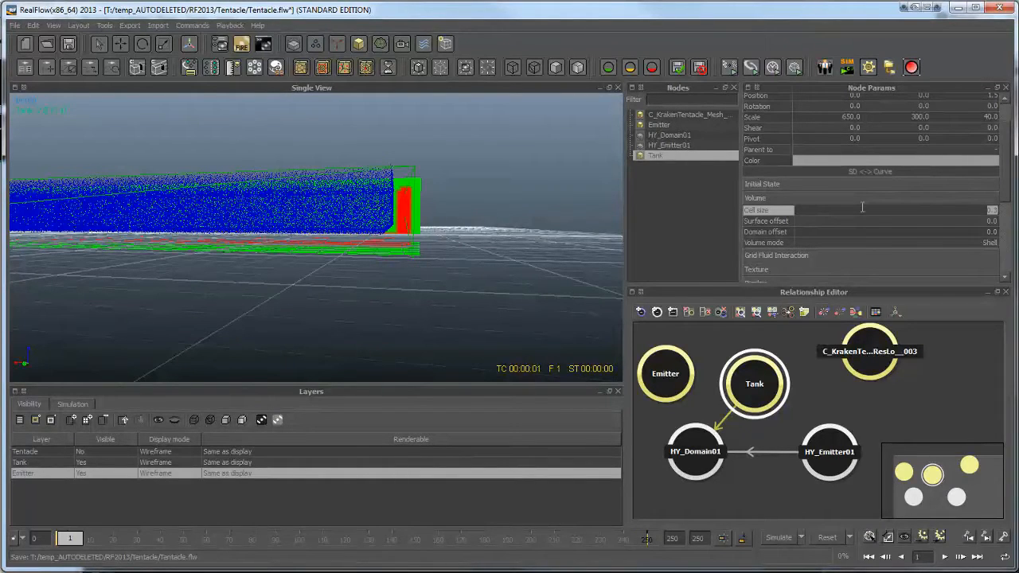
text(.1)
key(Return)
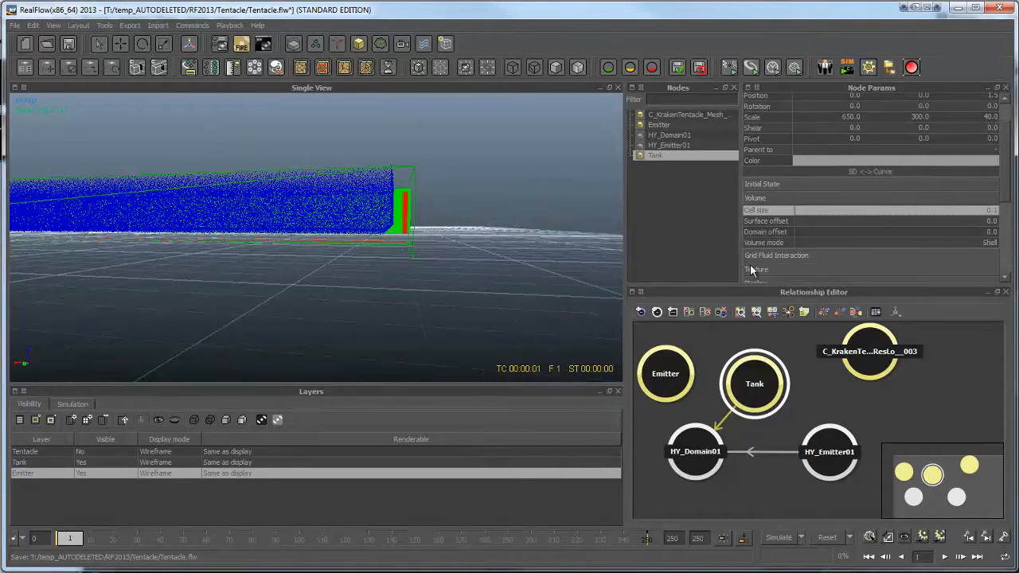
Try the Solid inside volume mode on the Tank, then return it to Shell
click(880, 242)
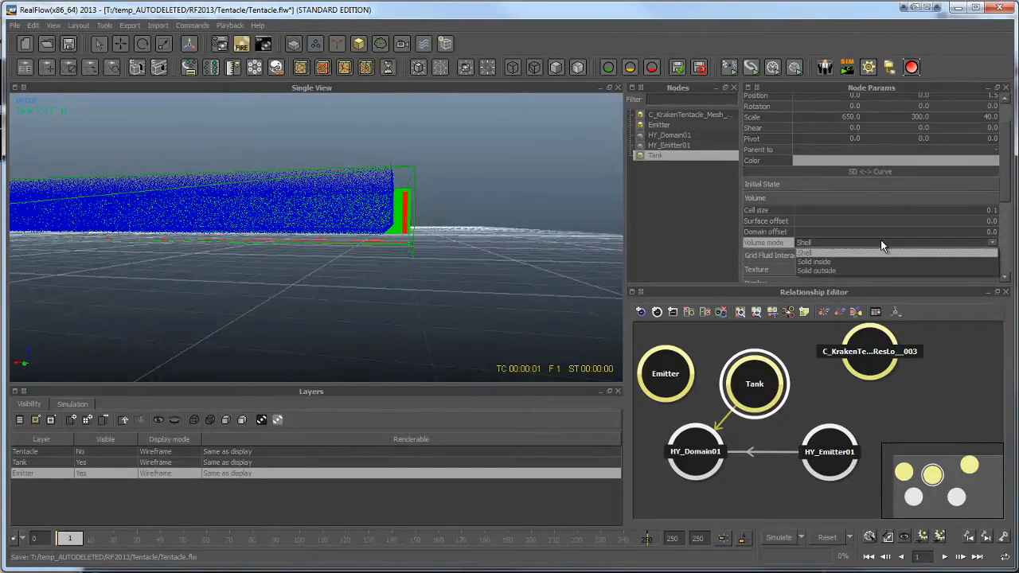
click(828, 262)
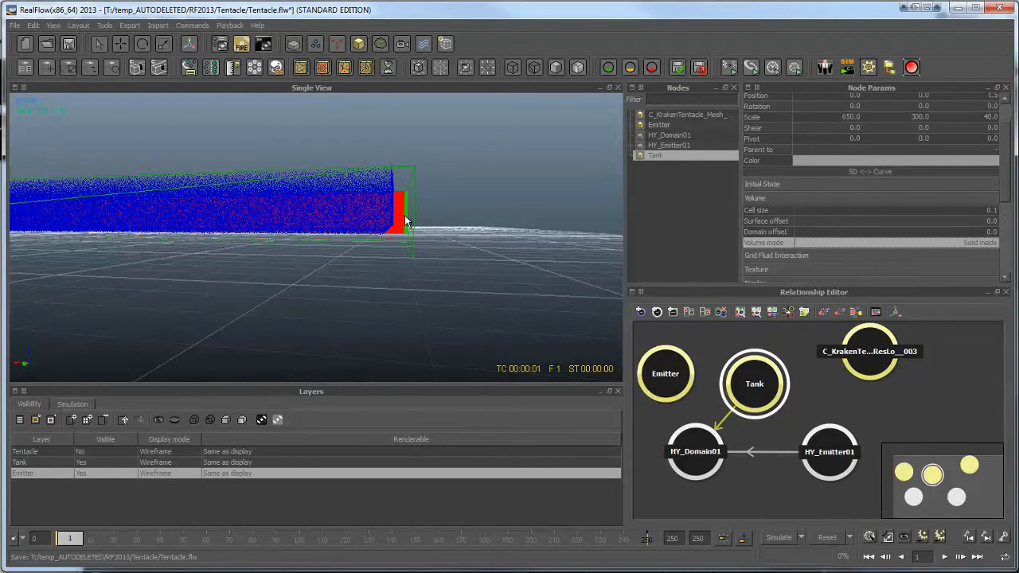
click(849, 246)
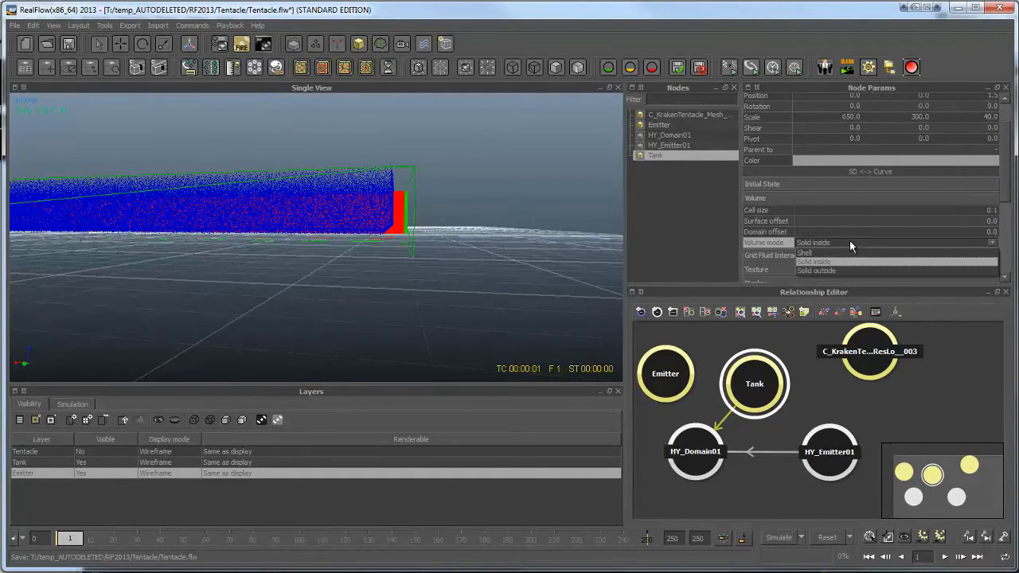
click(849, 257)
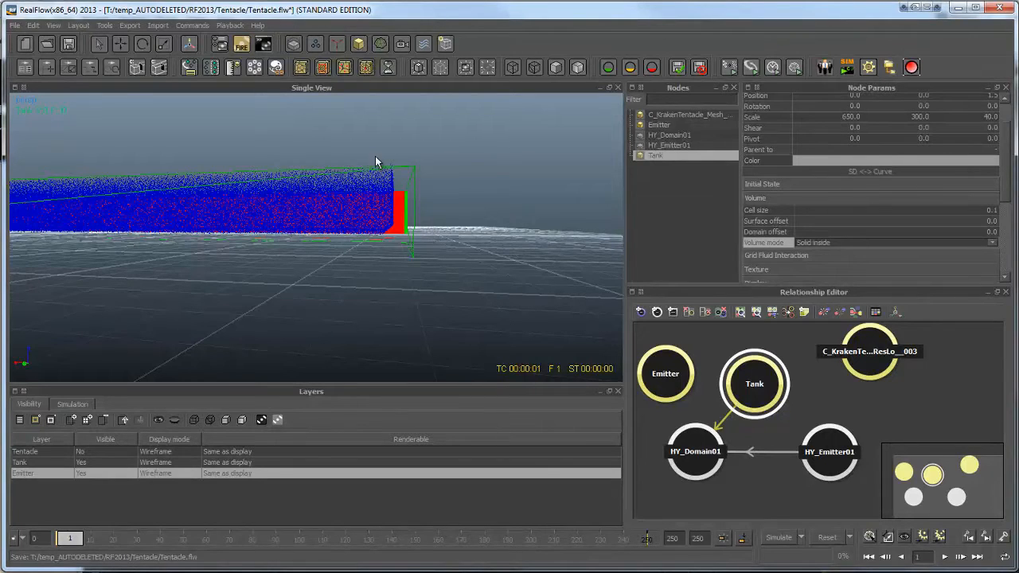
Select the Emitter object and set its volume cell size to 0.1
click(677, 389)
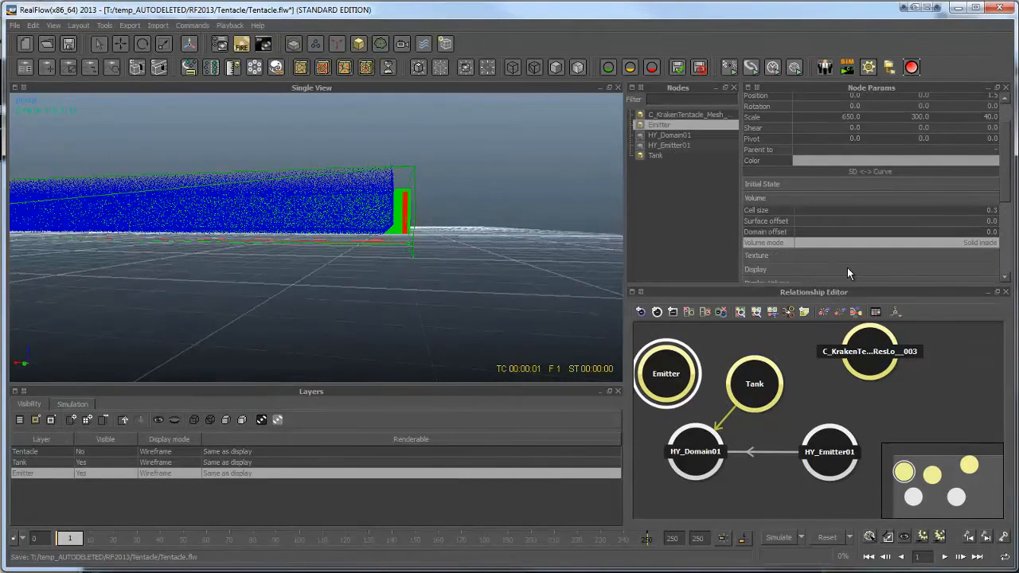
click(948, 211)
text(.1)
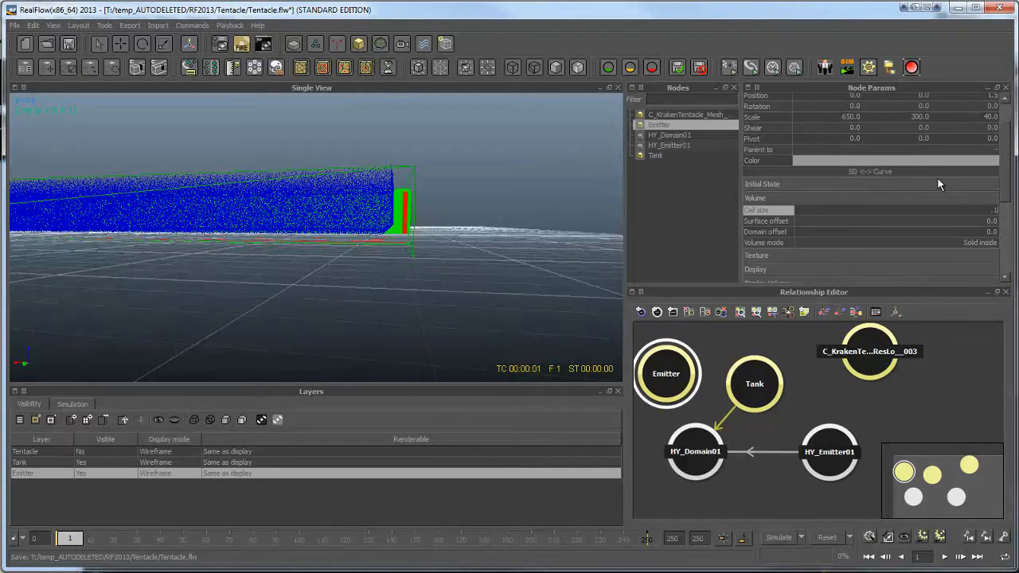
key(Return)
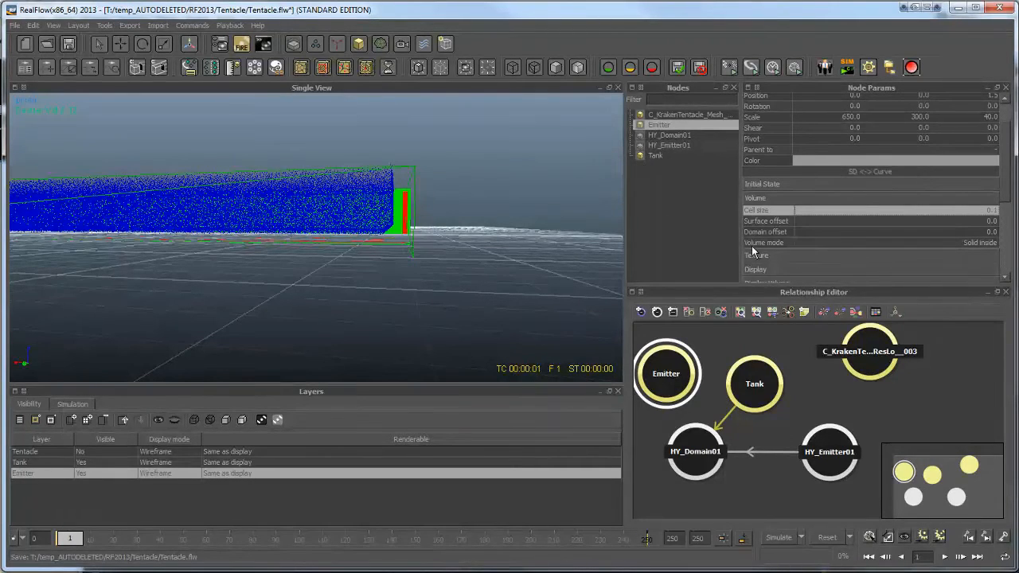
Reselect the Tank, reset the simulation data and simulate to frame 1
drag(758, 373, 760, 356)
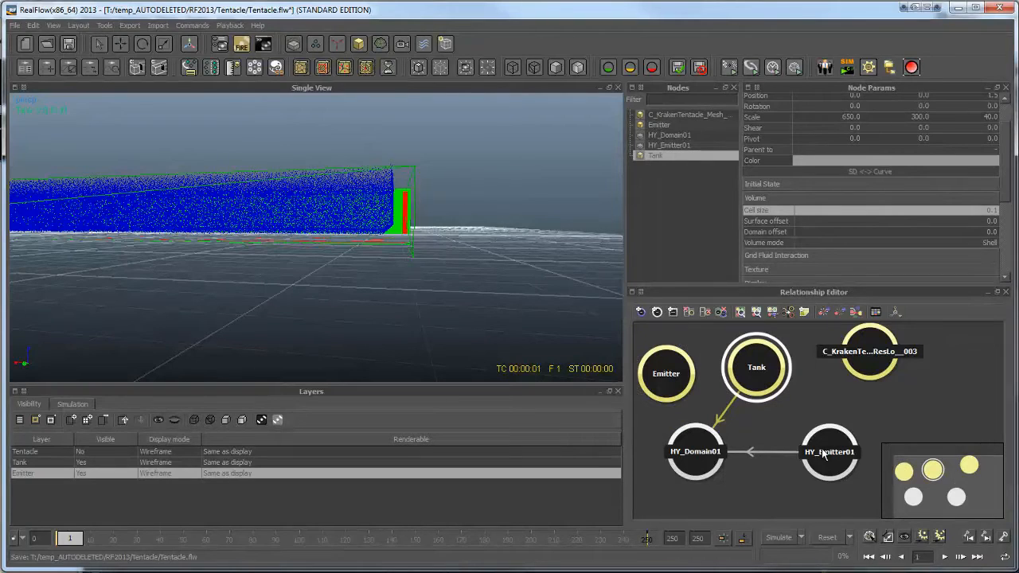
click(829, 539)
key(Return)
click(786, 539)
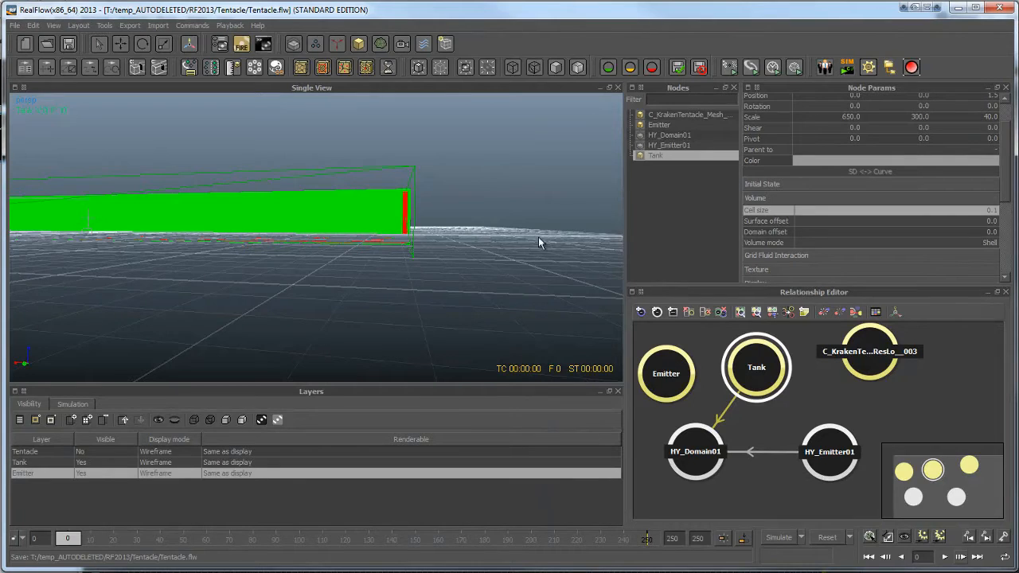
key(ctrl+alt+s)
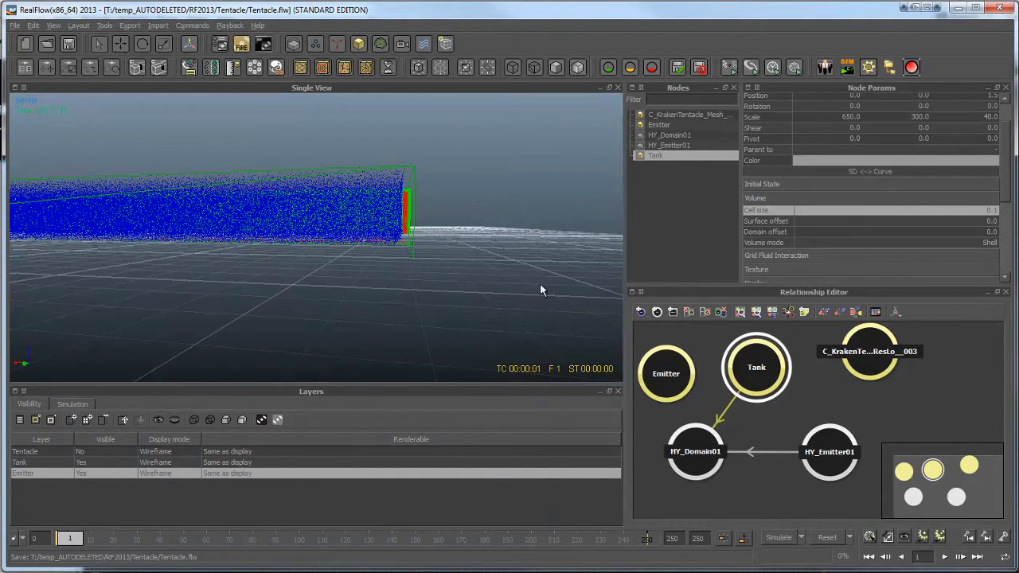
Check the particles against the Tank walls, collapse its Volume settings and turn off the XY slice plane
alt+drag(457, 241, 406, 237)
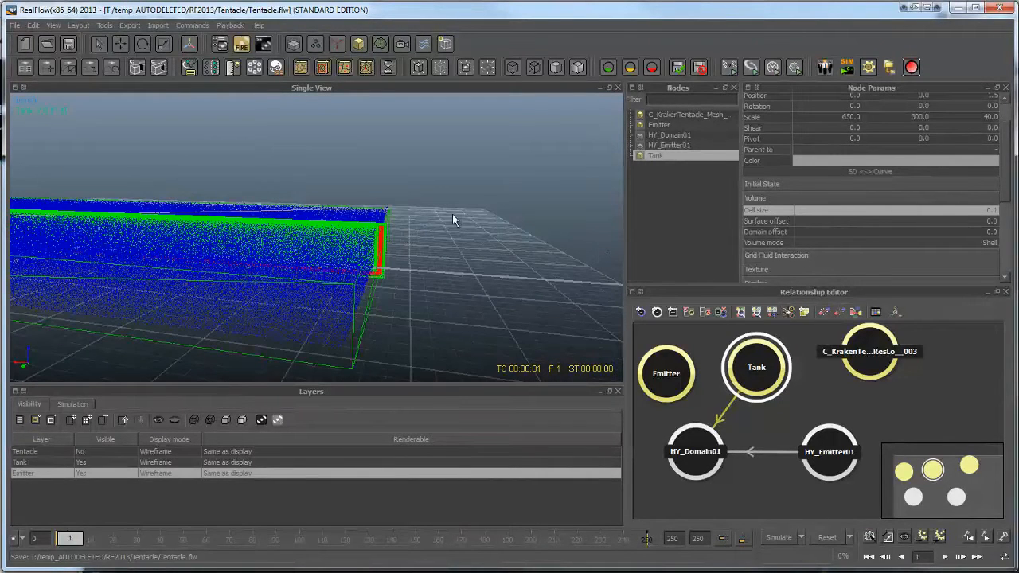
alt+drag(412, 240, 427, 275)
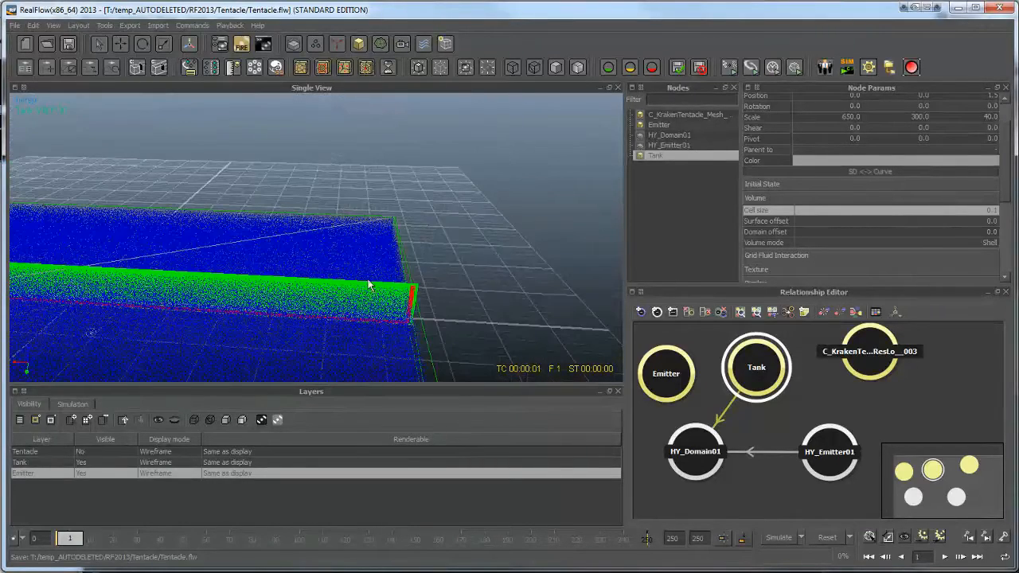
alt+drag(426, 211, 575, 235)
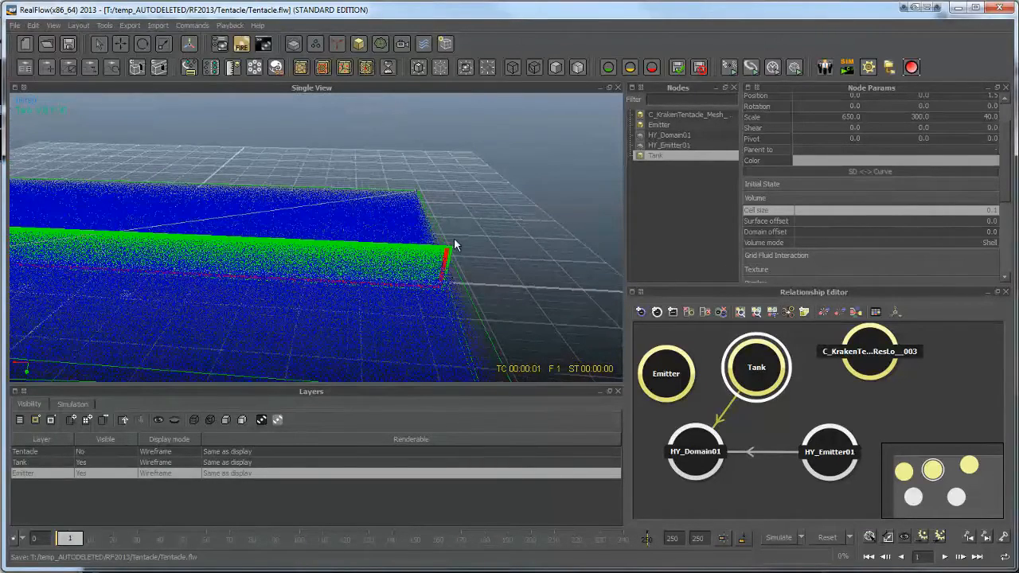
alt+drag(397, 226, 518, 227)
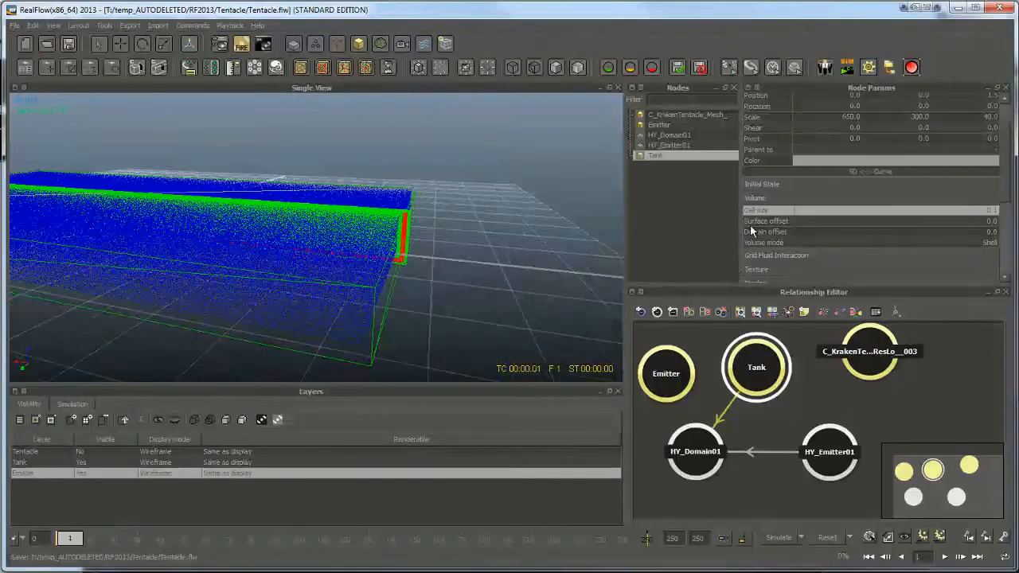
click(805, 198)
click(817, 265)
alt+drag(557, 239, 376, 175)
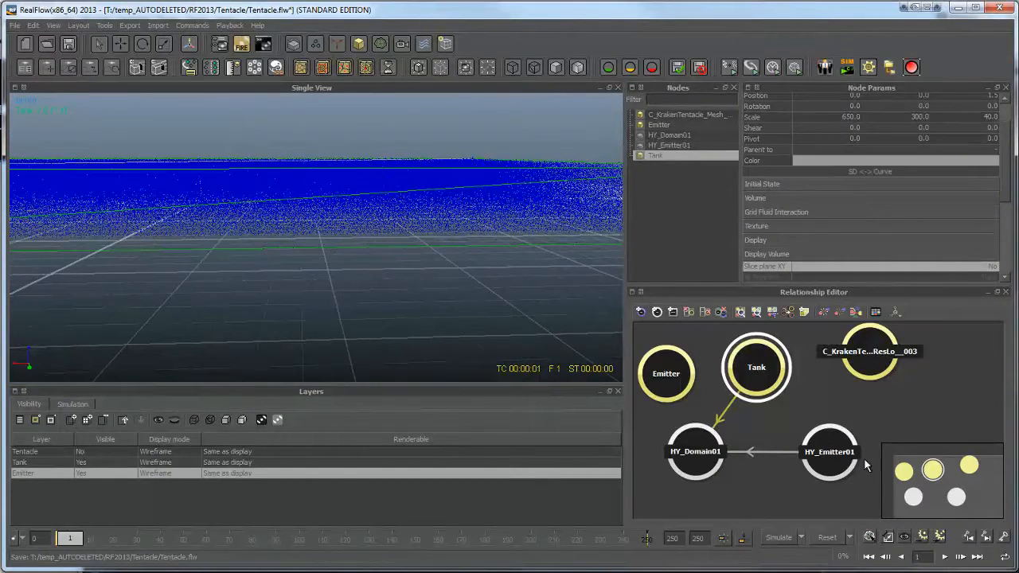
Rearrange the Tank and Emitter nodes slightly in the relationship graph and view the fluid from the side
drag(777, 376, 808, 400)
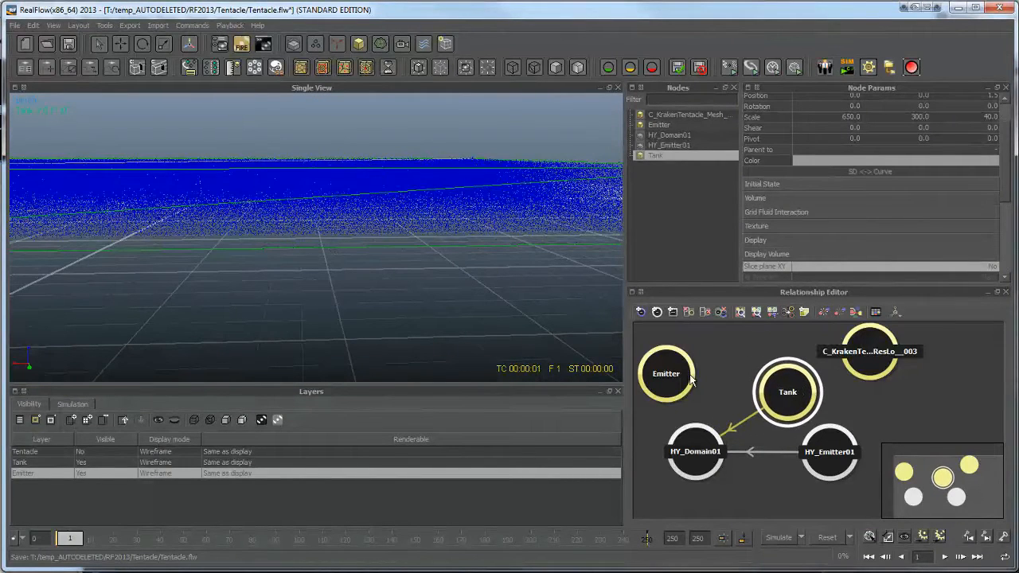
drag(664, 369, 672, 373)
drag(796, 392, 779, 380)
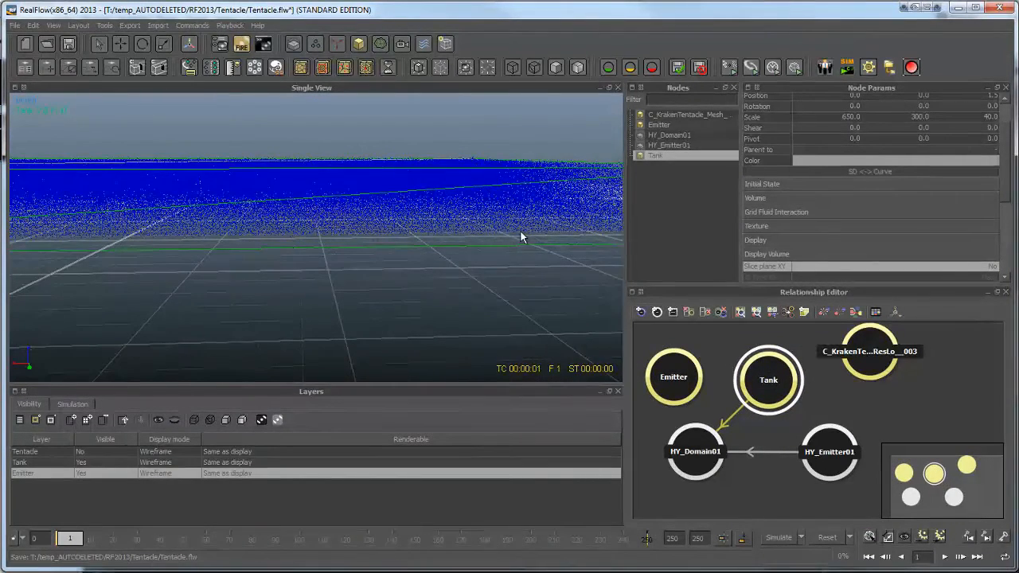
alt+drag(504, 225, 489, 220)
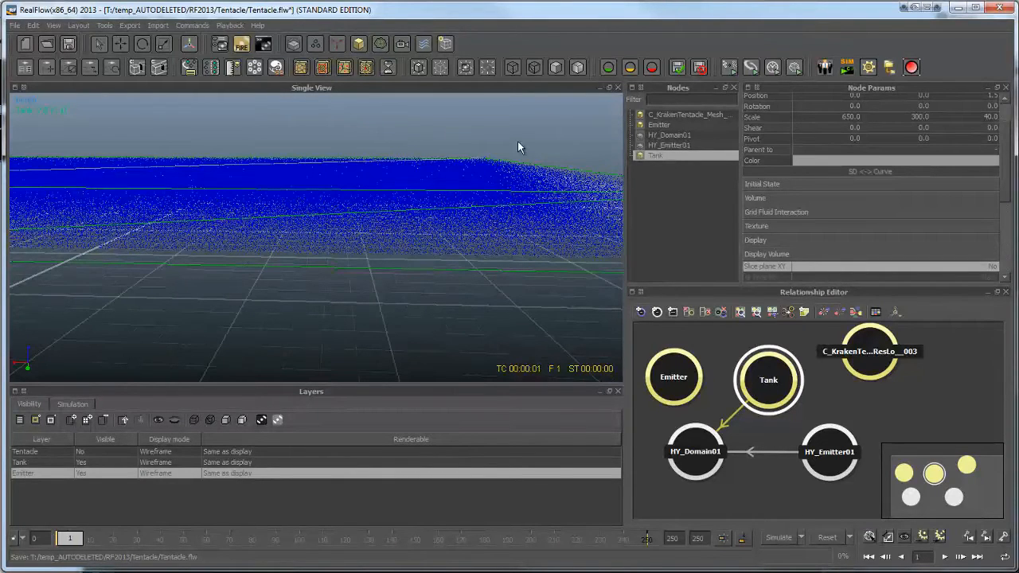
alt+drag(498, 151, 403, 253)
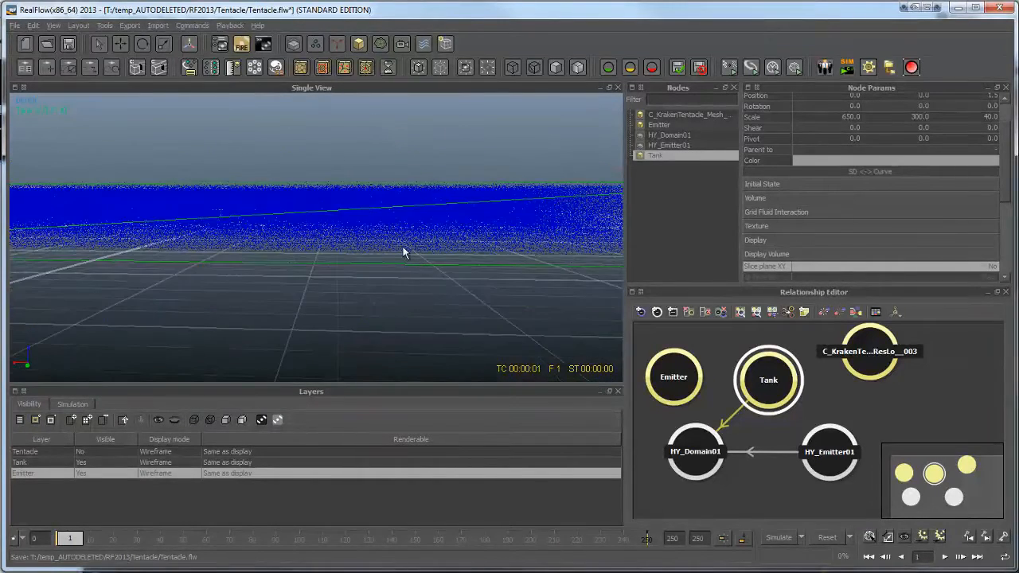
Add a Gravity daemon to the scene and link it to HY_Domain01 in the relationship graph
click(337, 43)
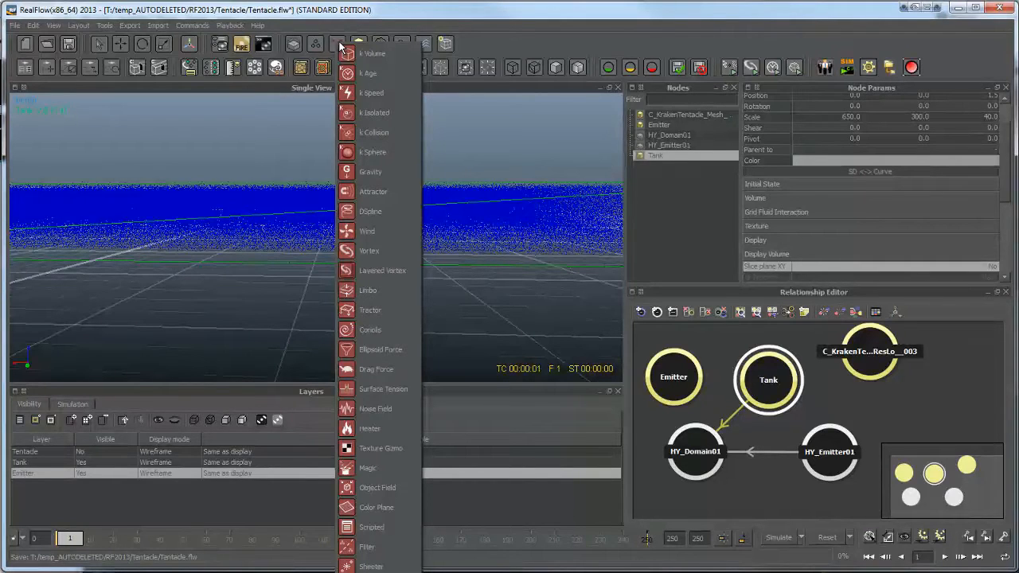
click(362, 169)
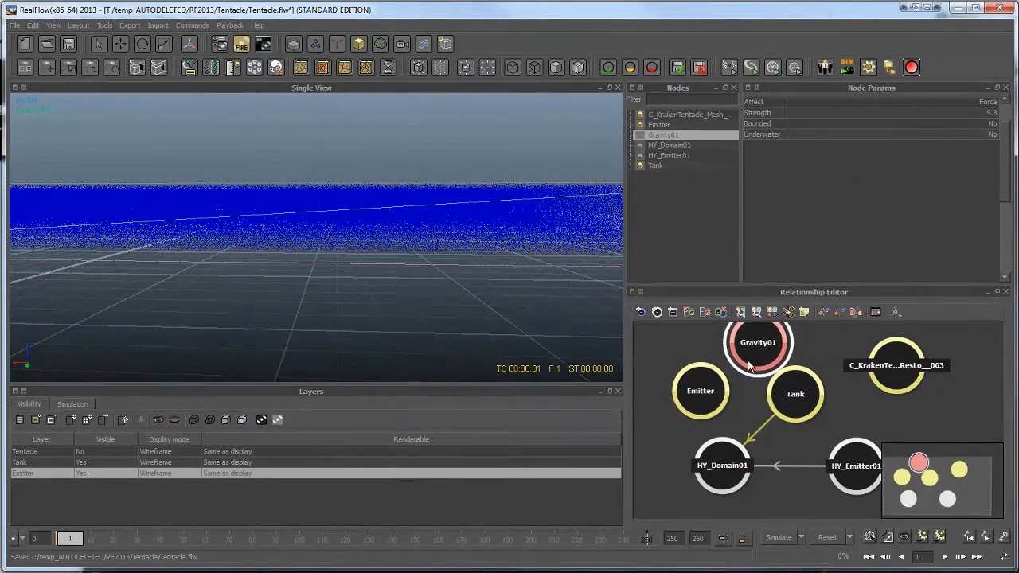
drag(749, 361, 750, 368)
middle_drag(752, 371, 720, 466)
Spread out the Emitter, Gravity01 and Tank nodes around HY_Domain01 in the relationship graph
drag(701, 397, 657, 368)
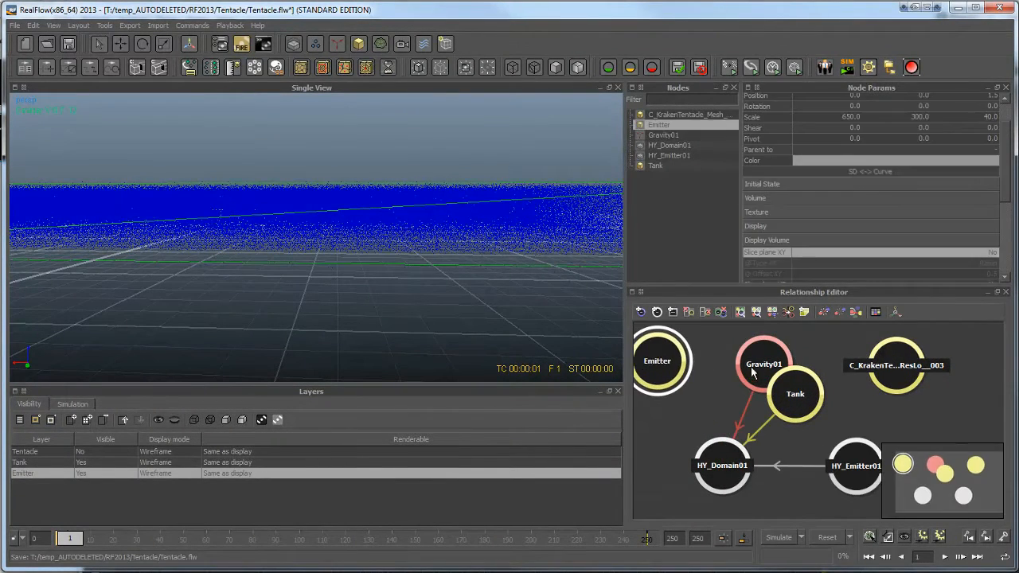
drag(752, 371, 700, 394)
click(796, 393)
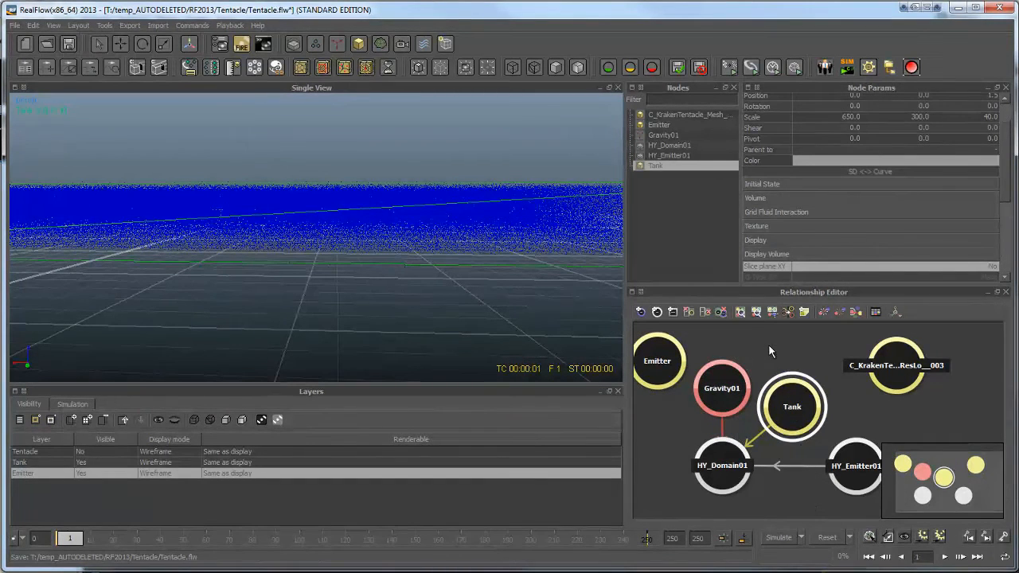
click(769, 346)
drag(798, 408, 766, 456)
click(785, 376)
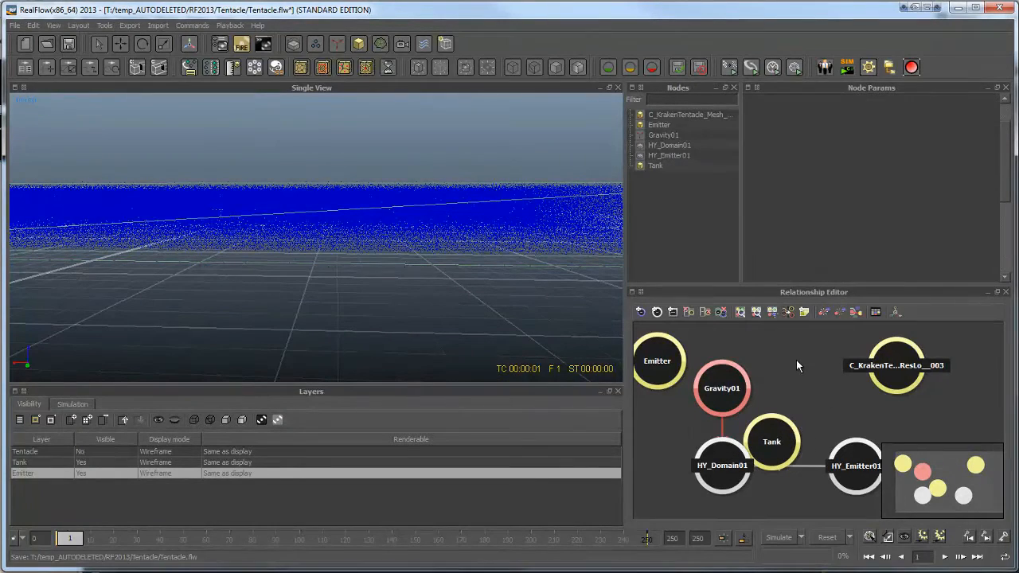
Add a new hub to the relationship graph and place it beside HY_Domain01, moving the Tank node clear of the domain
right_click(796, 360)
right_click(784, 349)
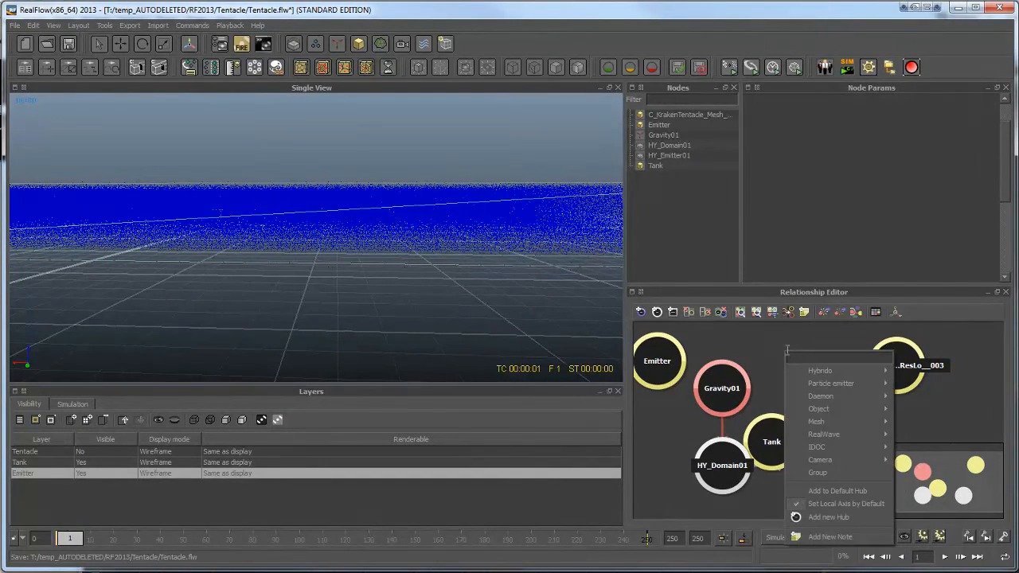
click(851, 516)
drag(706, 319, 705, 443)
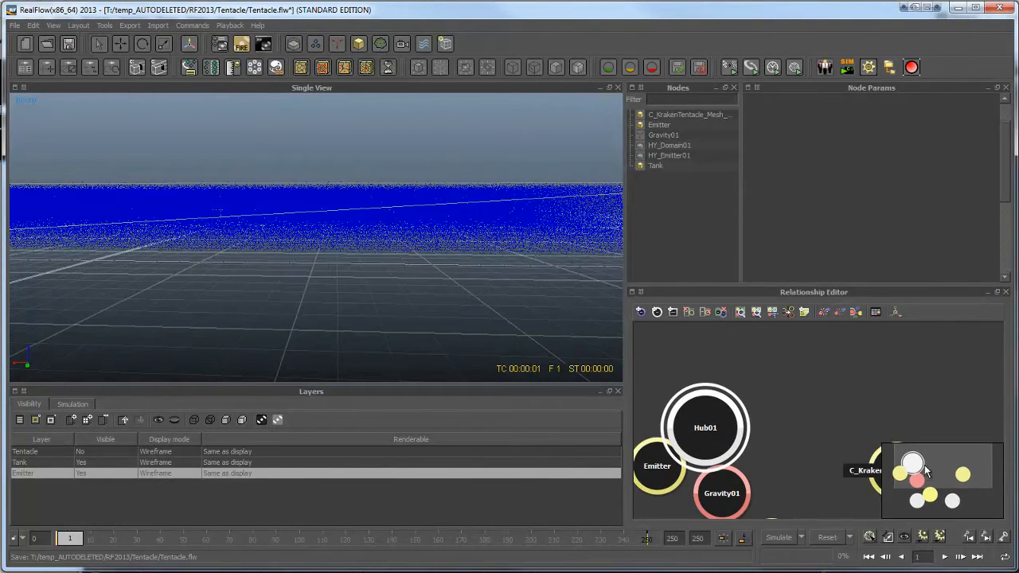
mouse_move(926, 472)
mouse_down()
mouse_move(905, 479)
mouse_move(936, 484)
mouse_up()
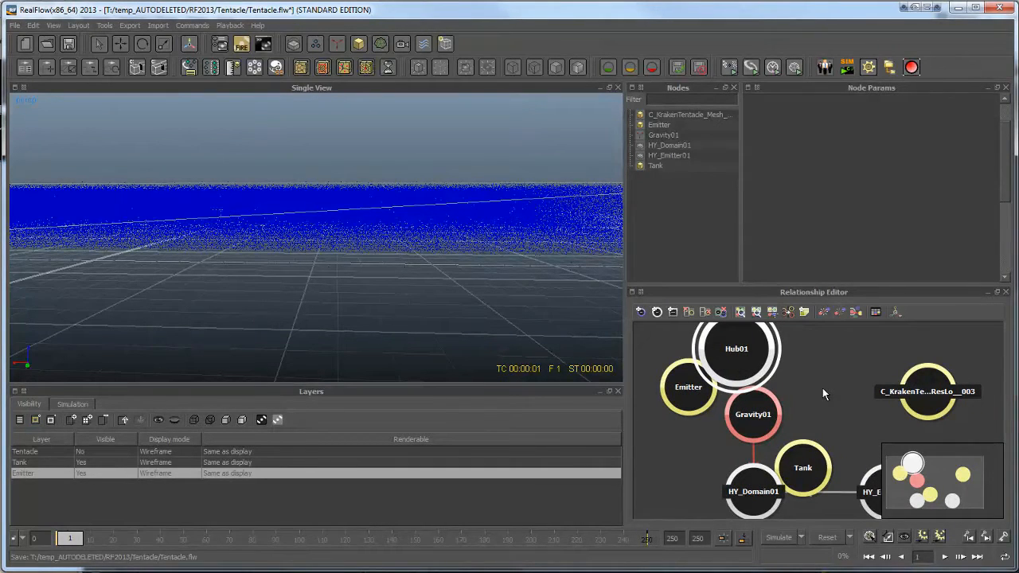
drag(803, 468, 835, 436)
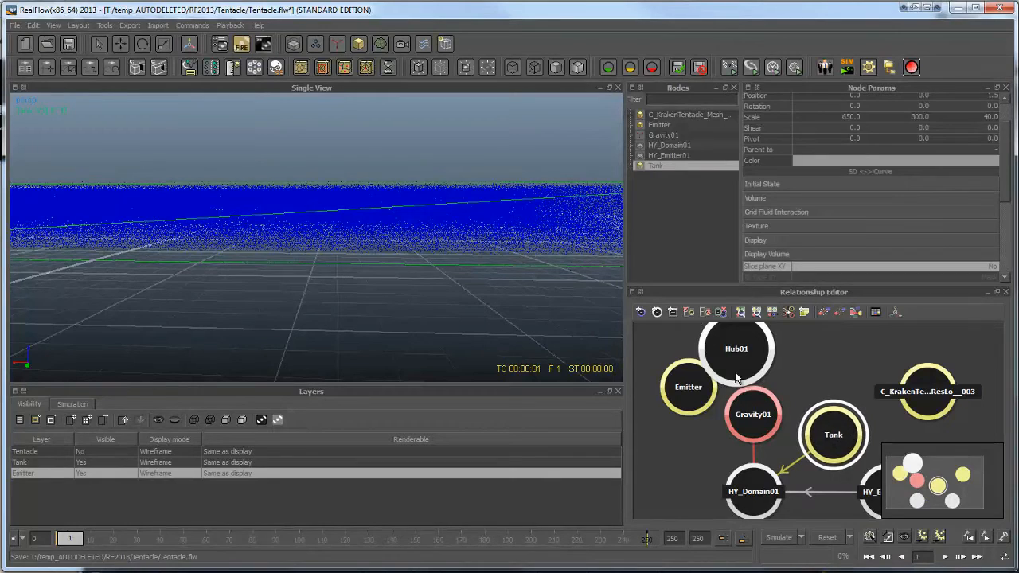
drag(744, 353, 675, 493)
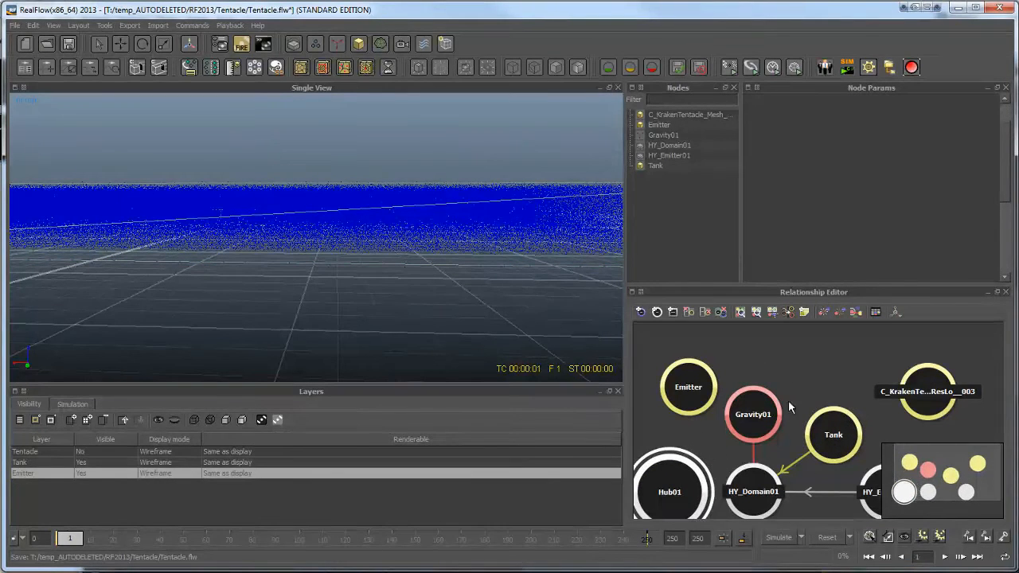
Move the Tank node further up from HY_Domain01 and delete the Hub01 node
click(840, 432)
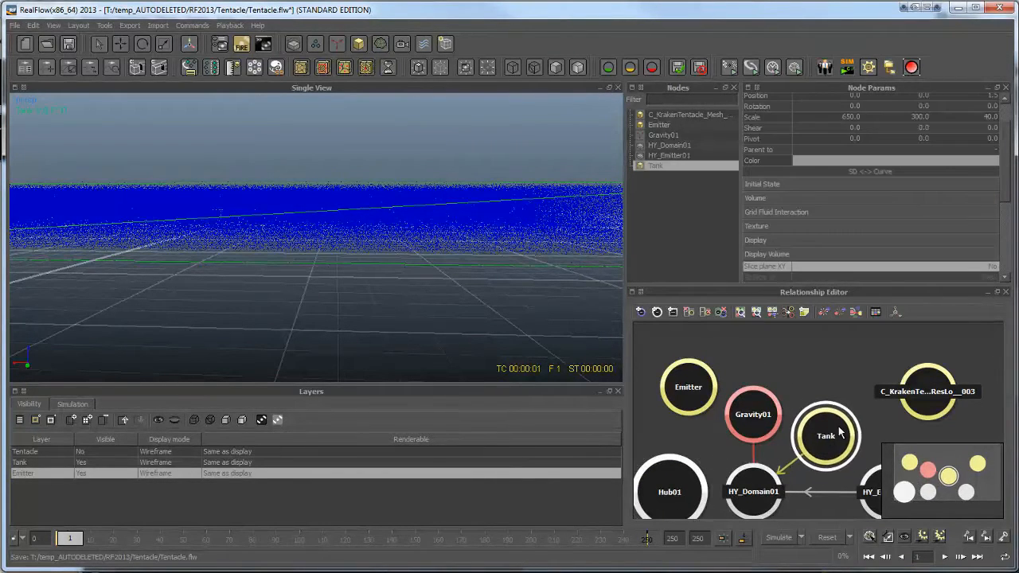
drag(840, 432, 852, 403)
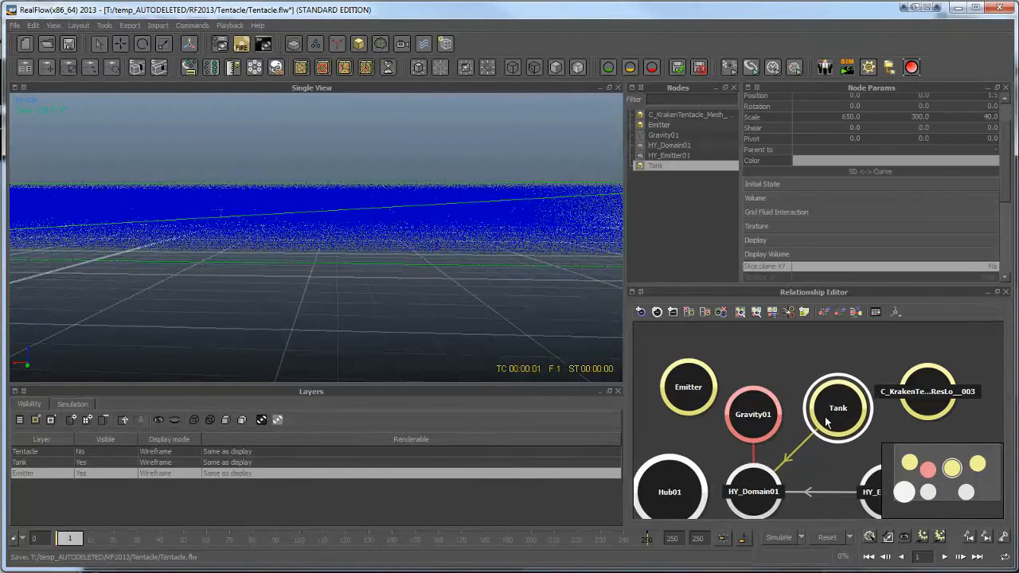
click(745, 473)
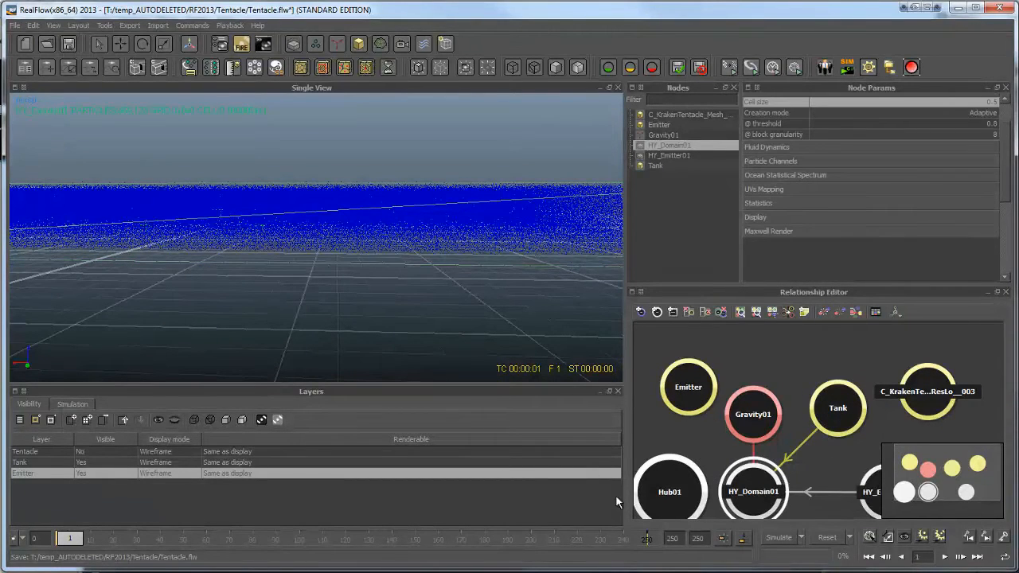
click(671, 506)
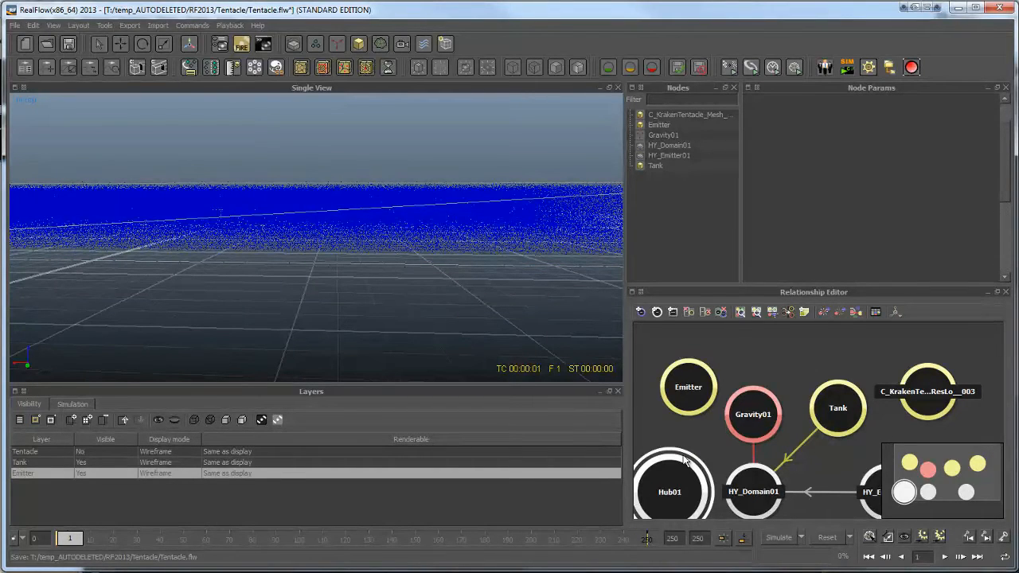
key(Delete)
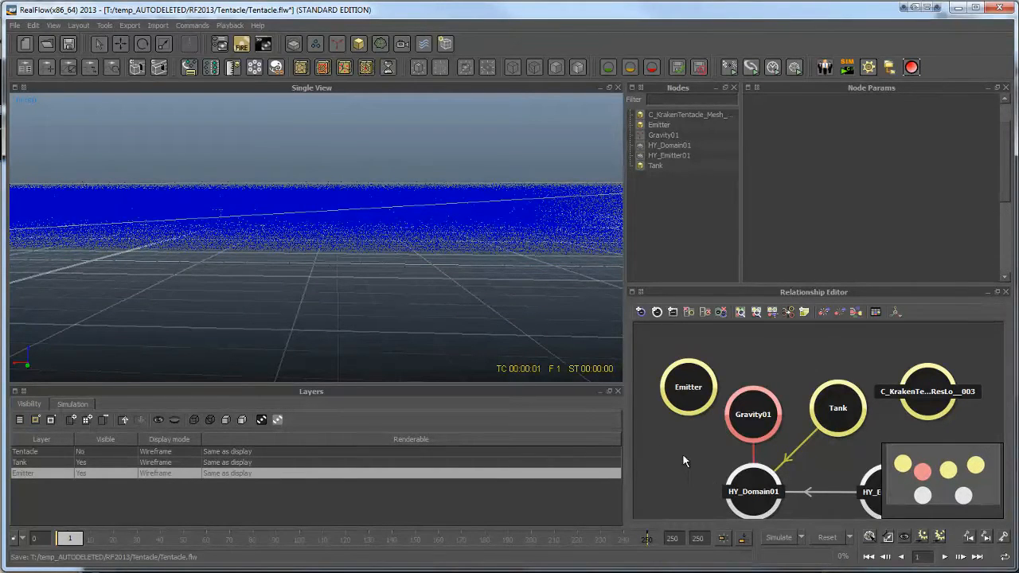
Nudge the Tank node down, select the Gravity daemon and reset the simulation data
drag(831, 413, 826, 426)
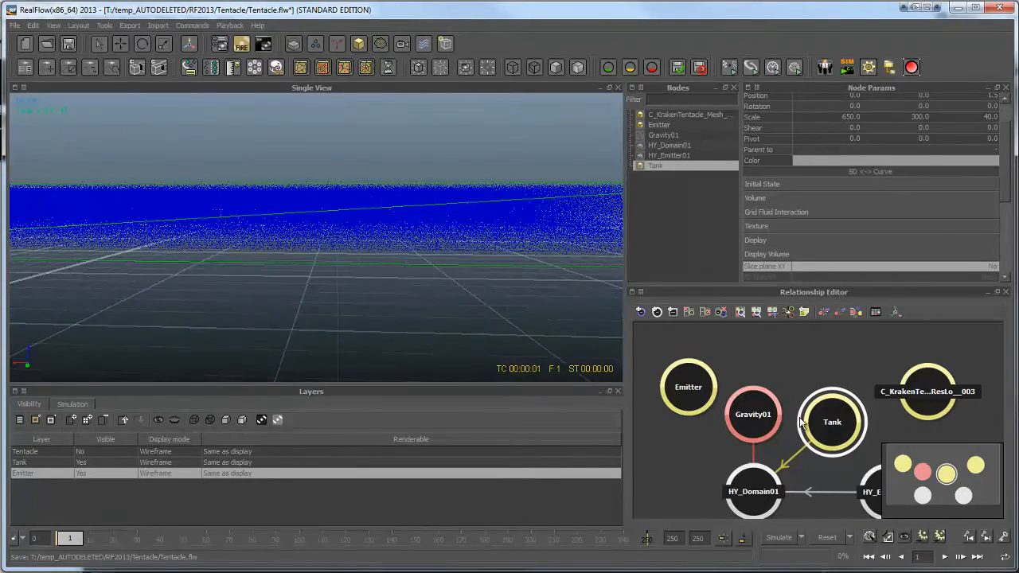
click(752, 420)
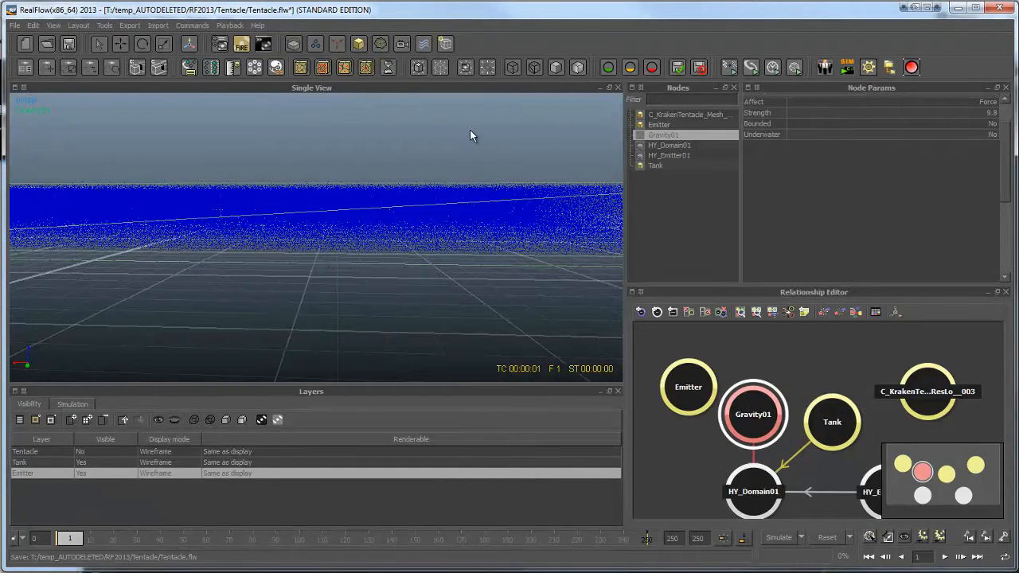
click(827, 538)
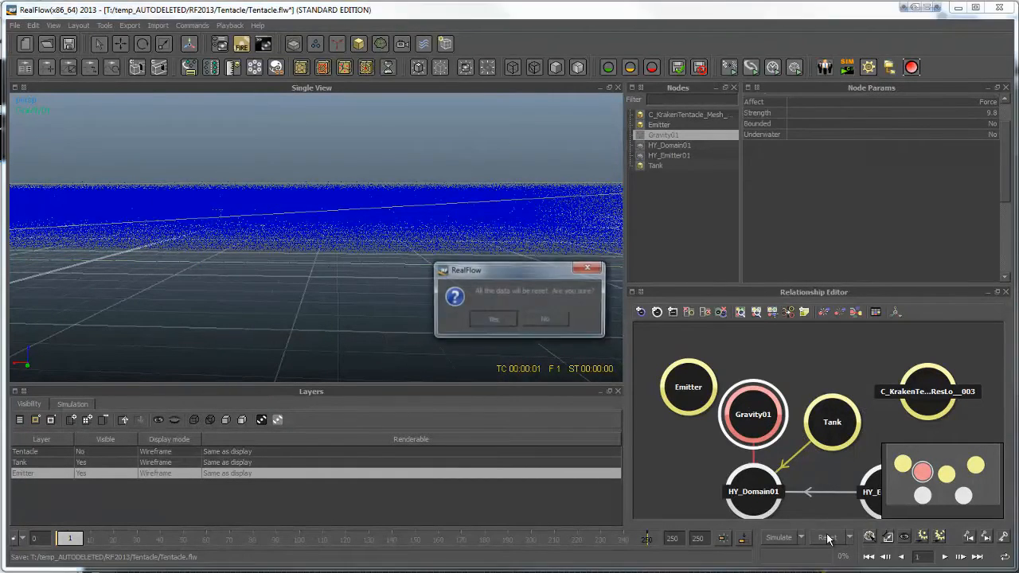
click(496, 319)
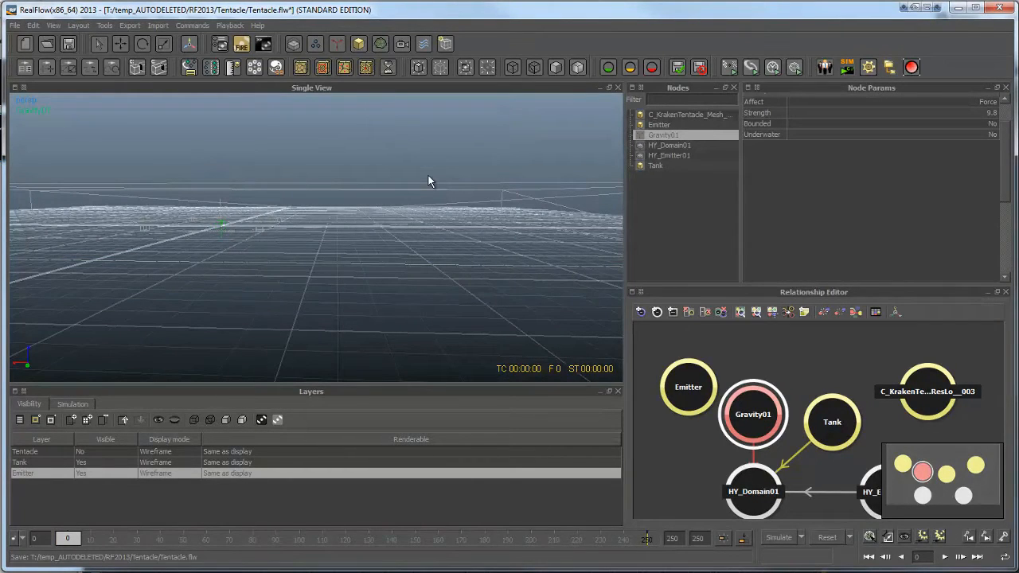
Link the Kraken tentacle mesh to HY_Domain01 and tidy the nodes around the domain
click(689, 388)
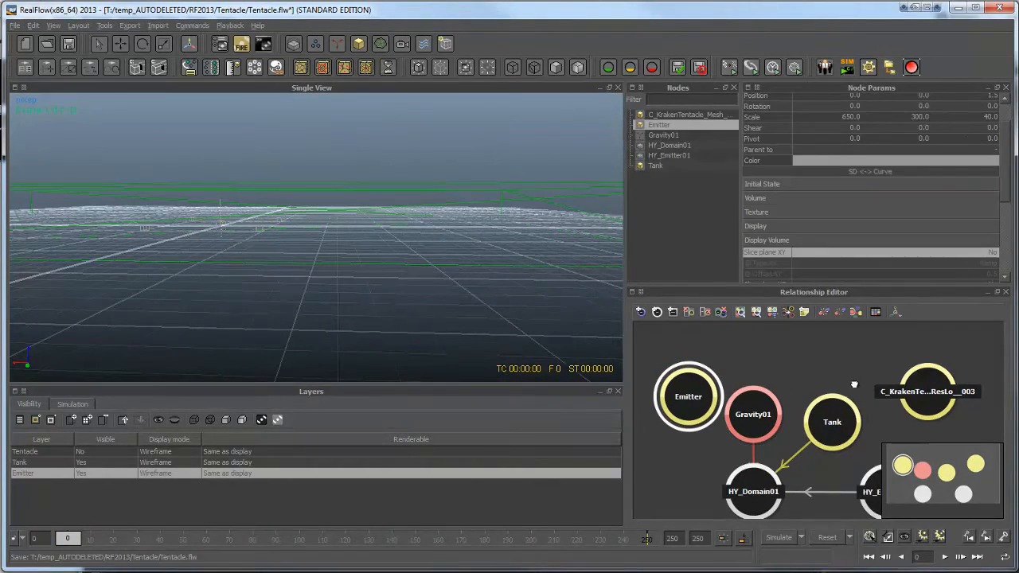
click(834, 384)
drag(862, 369, 729, 448)
click(681, 395)
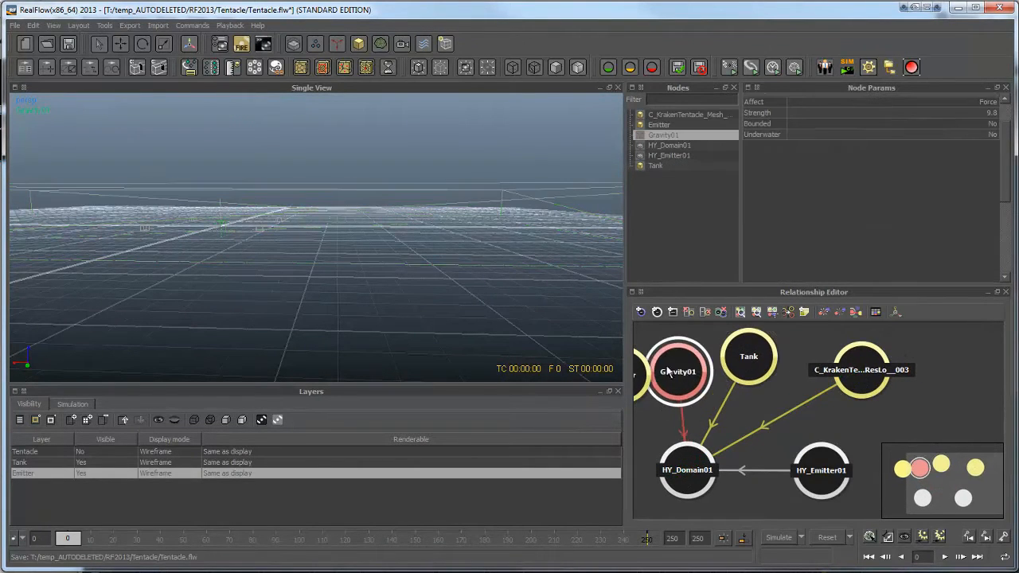
click(853, 375)
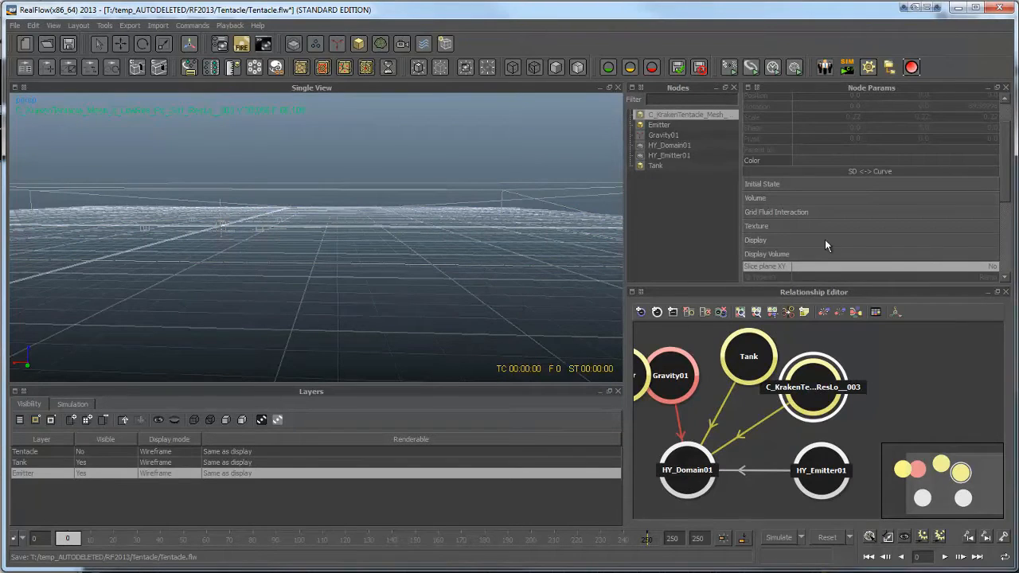
Make the Tentacle layer visible and switch the scene display to flat shaded
click(391, 181)
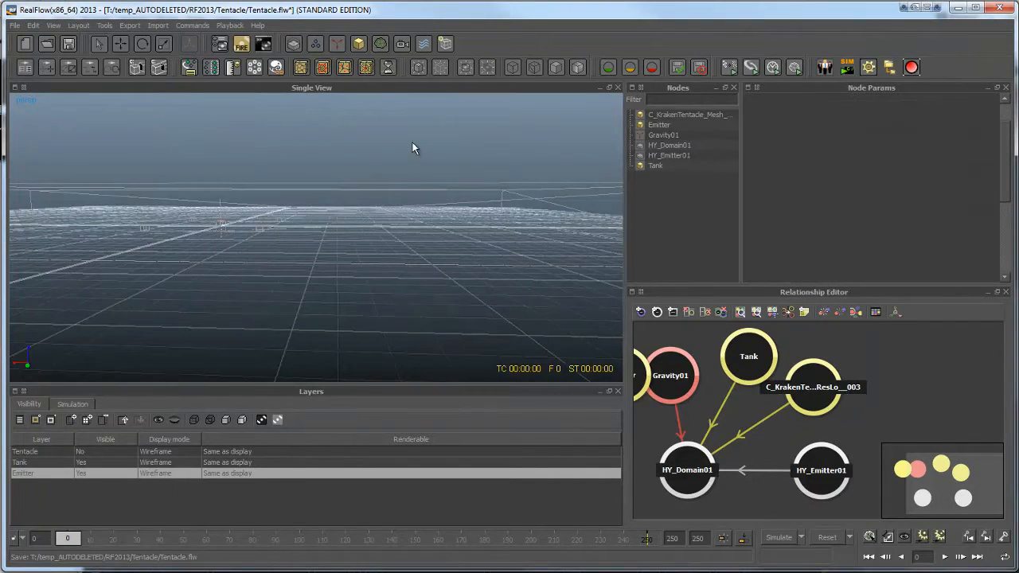
alt+drag(478, 180, 399, 239)
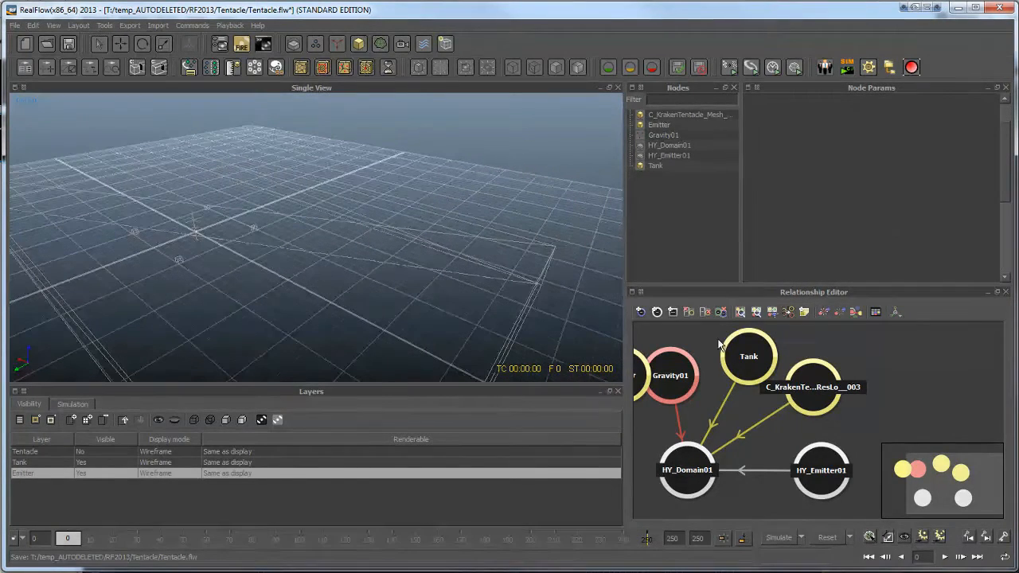
click(90, 452)
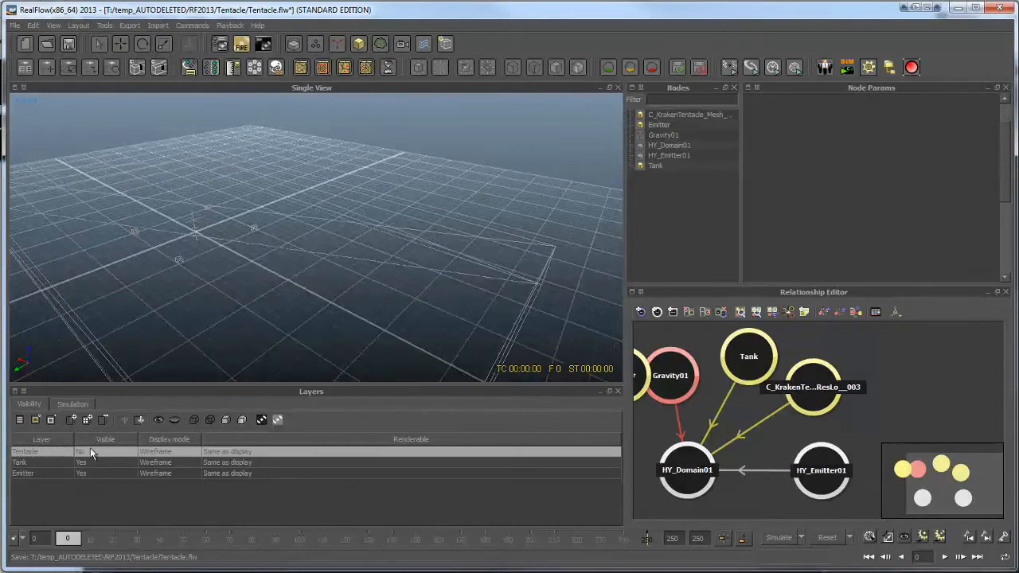
click(157, 421)
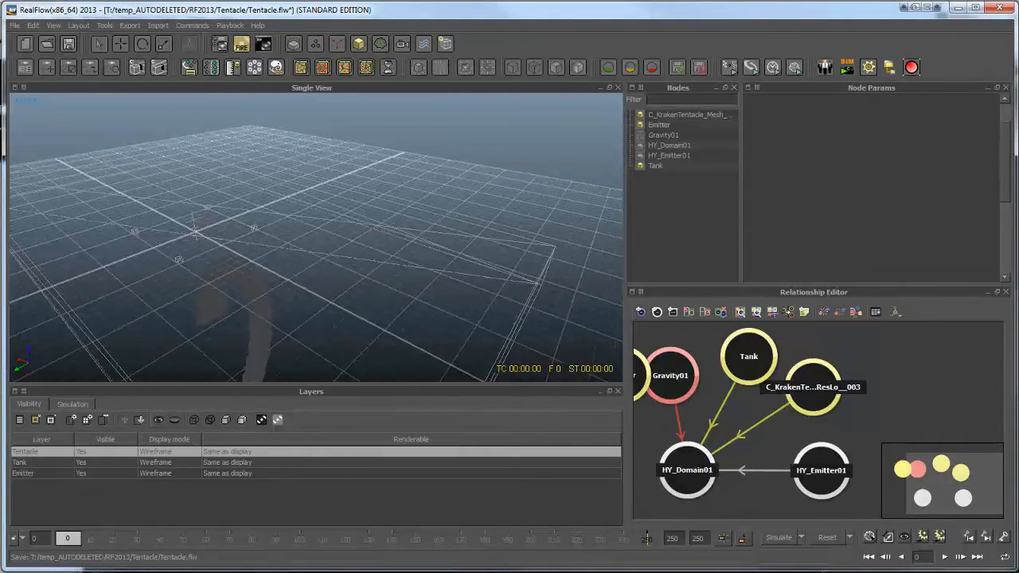
click(333, 258)
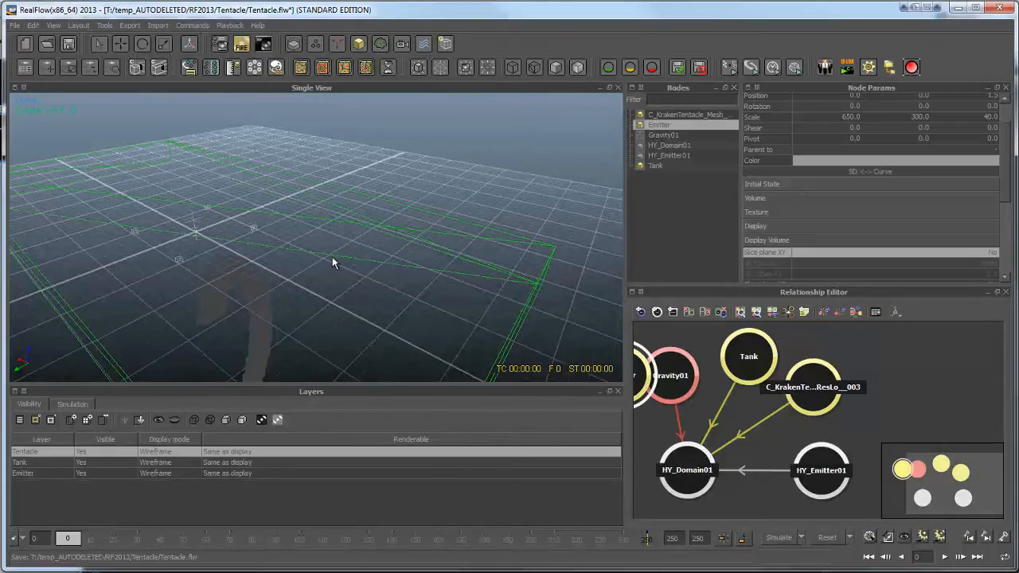
key(9)
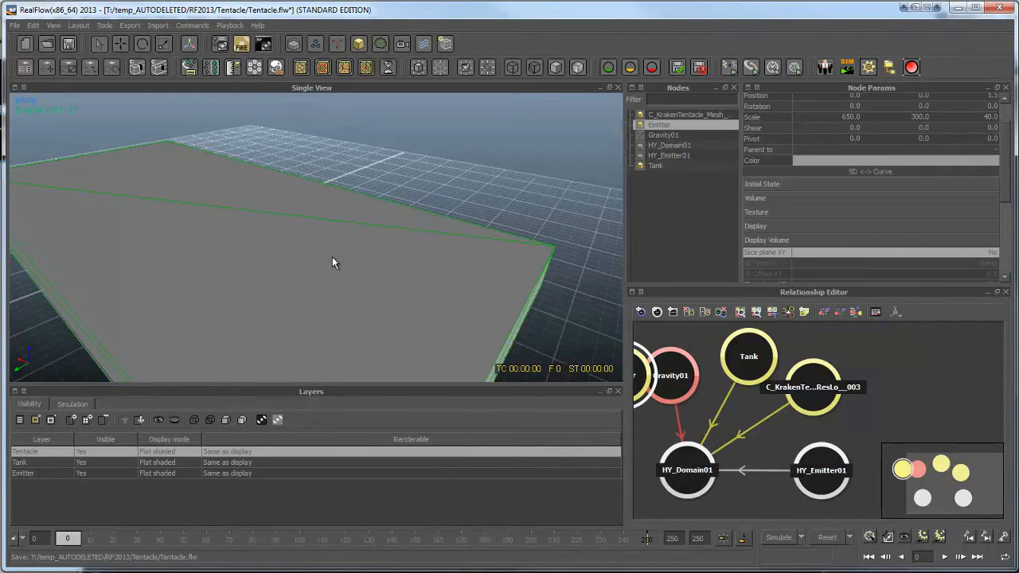
Hide the Tank and Emitter layers together and view the shaded tentacle from another angle
click(47, 473)
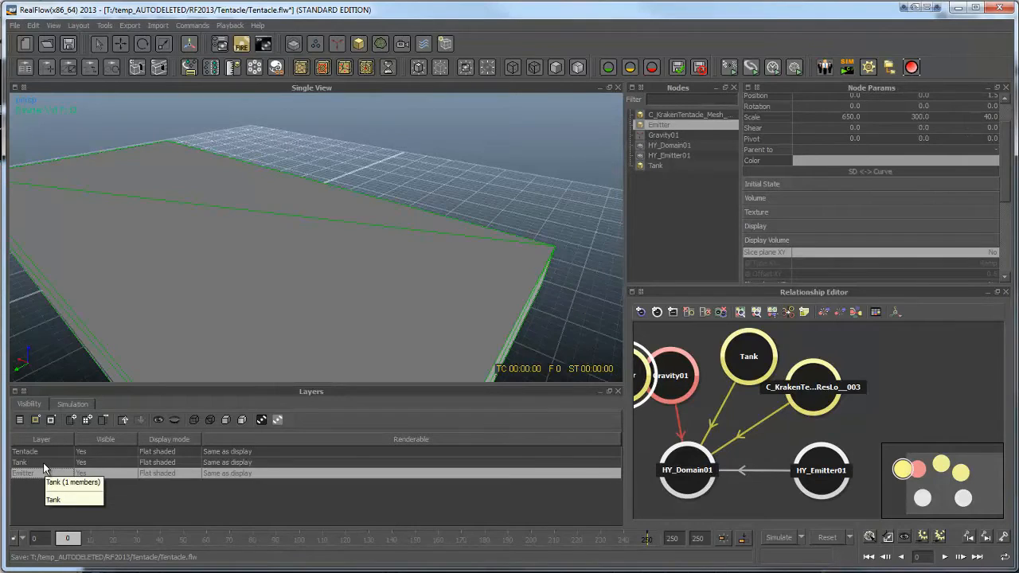
ctrl+click(43, 463)
click(86, 490)
click(96, 465)
click(96, 475)
ctrl+click(97, 464)
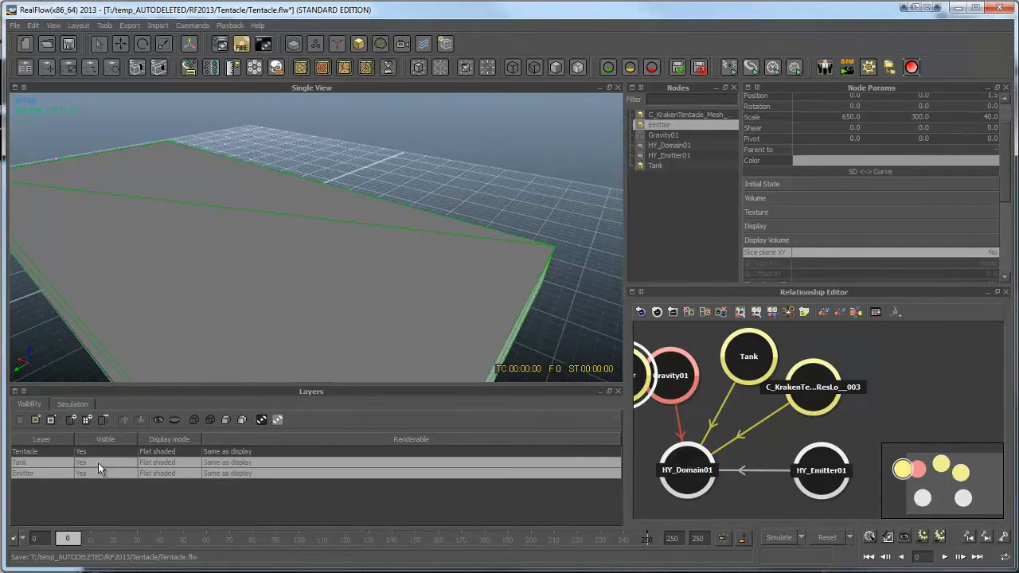
click(176, 421)
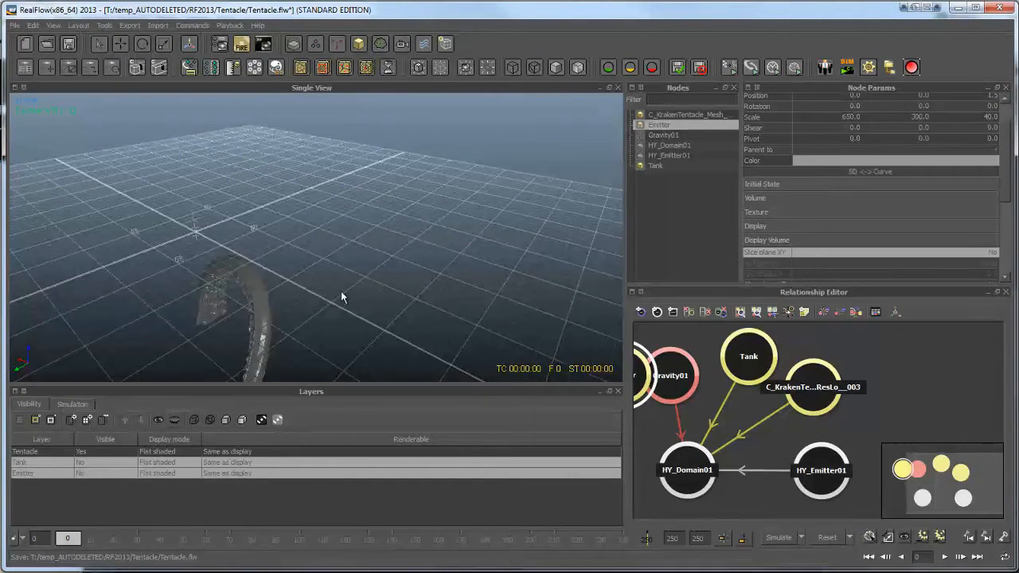
alt+drag(374, 299, 411, 236)
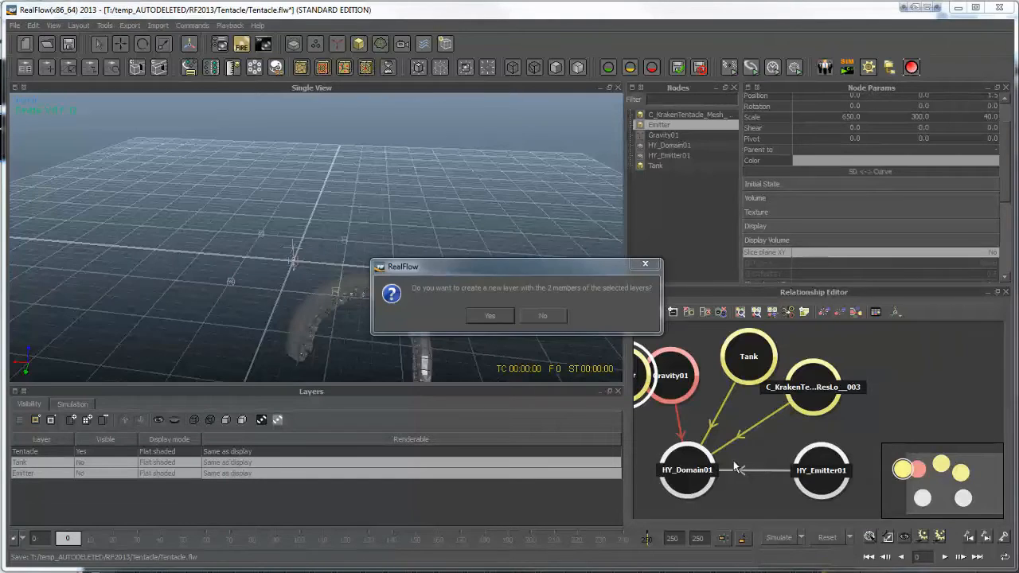
Decline creating a new layer from the Tank and Emitter layers and leave only the Tank layer selected
drag(464, 265, 430, 278)
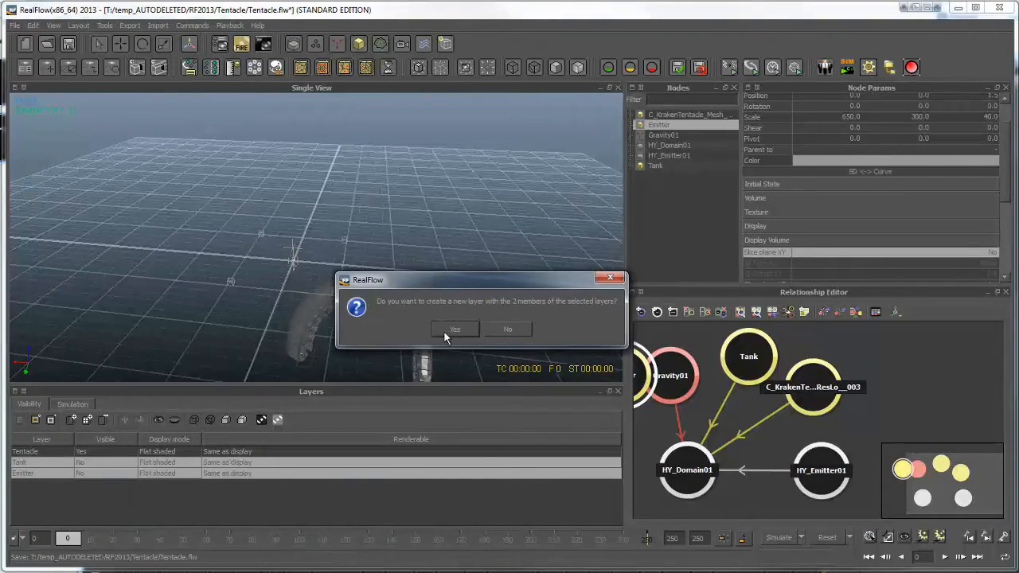
click(517, 330)
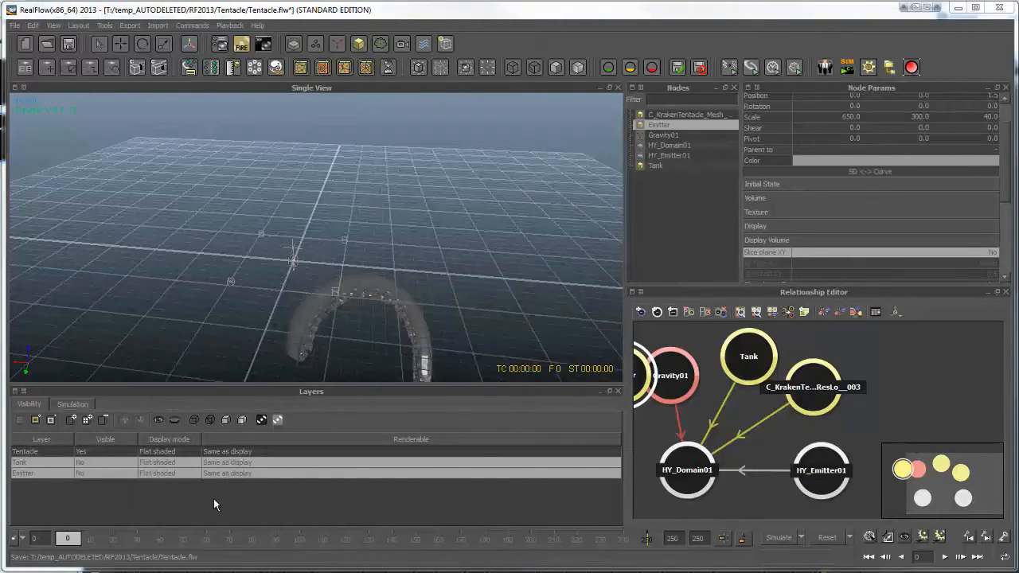
click(235, 465)
shift+click(238, 472)
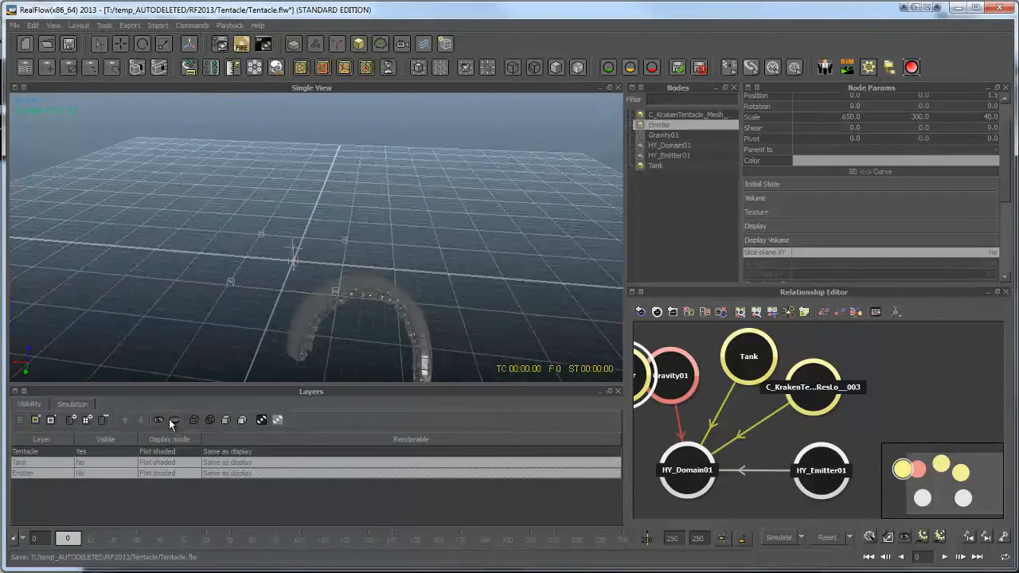
click(271, 494)
click(263, 465)
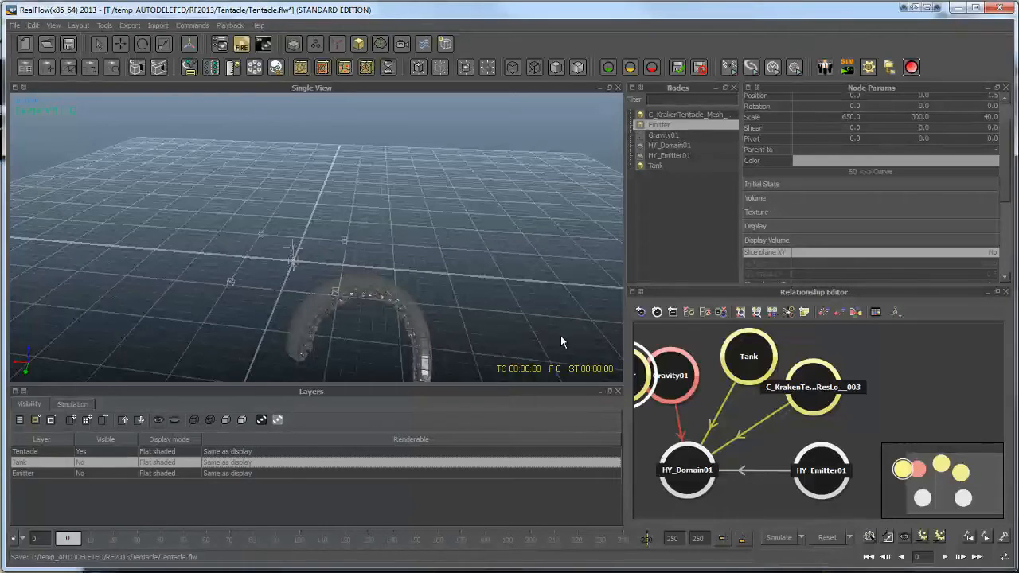
Create a simulation layer from HY_Domain01, name it Flip, and return to the visibility layers
click(64, 406)
click(687, 472)
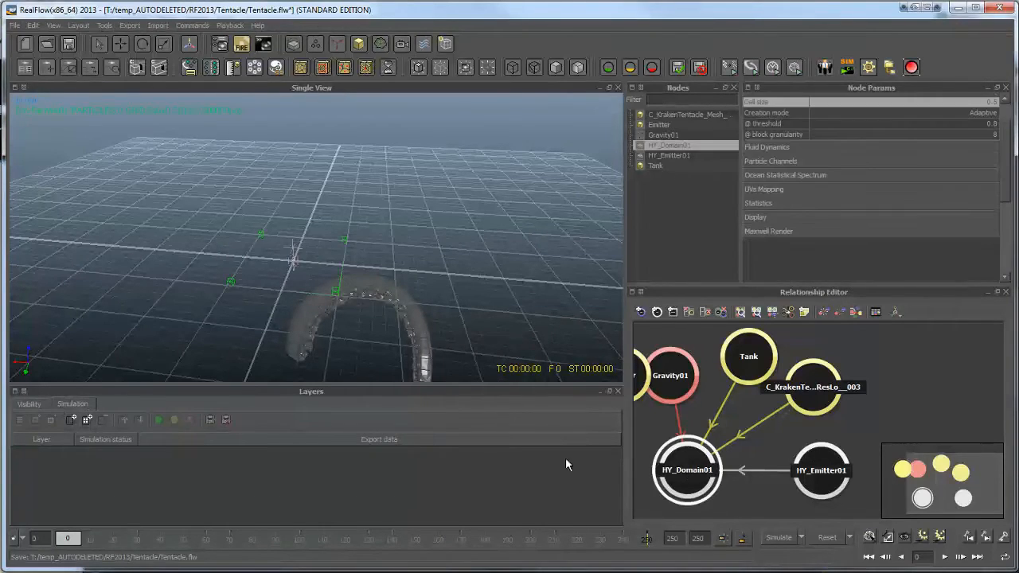
click(88, 421)
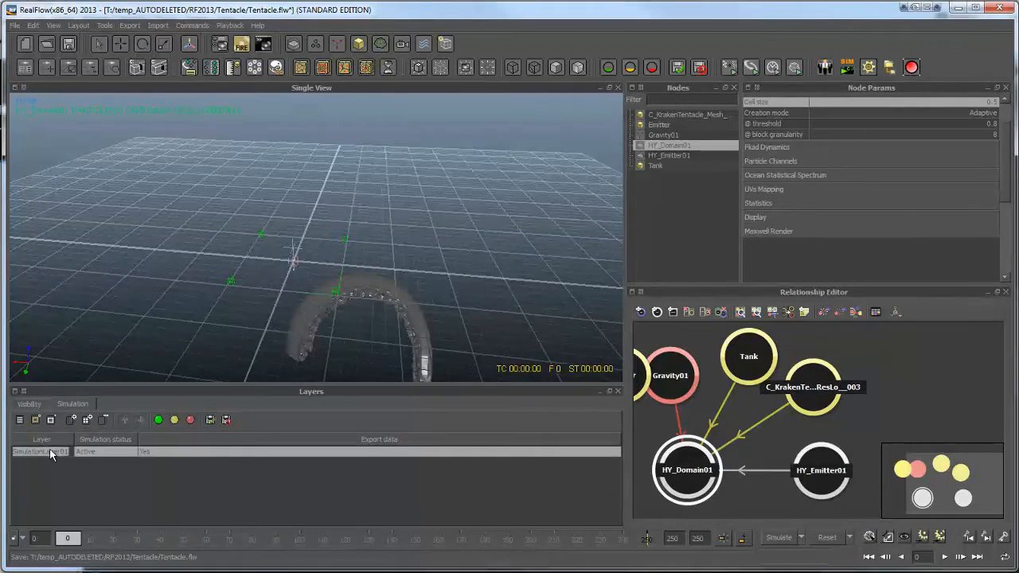
mouse_move(106, 452)
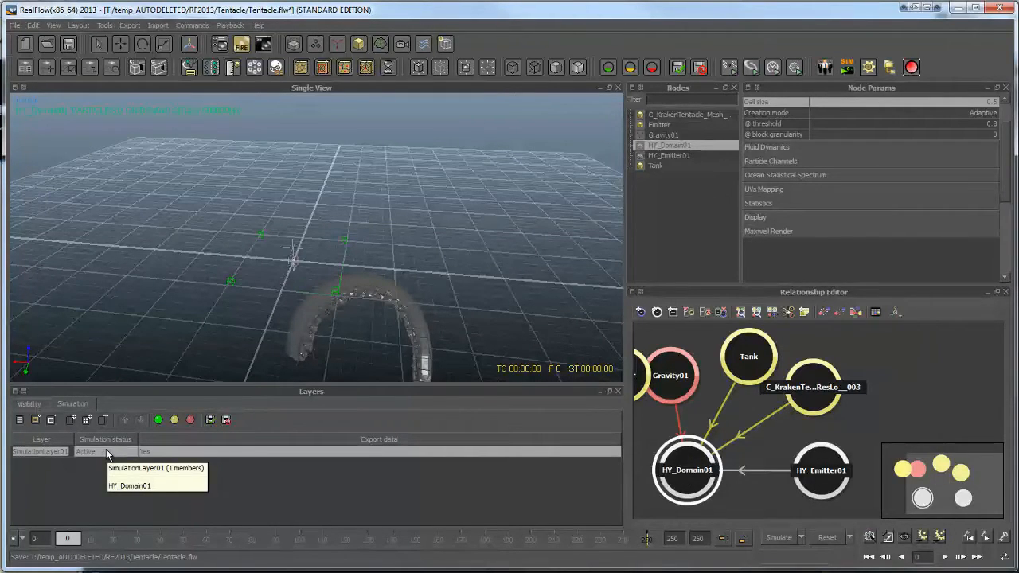
text(Flip)
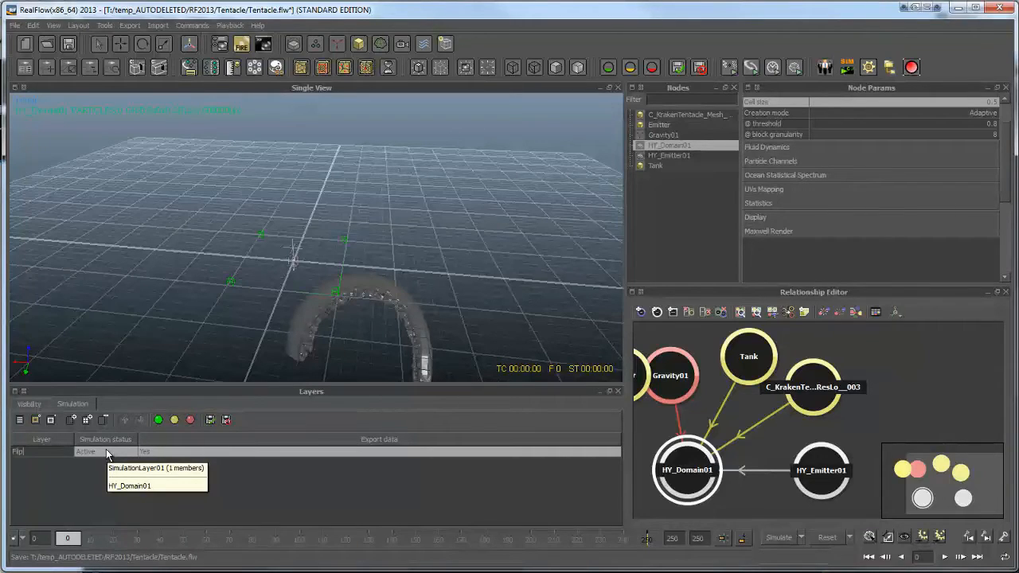
key(Return)
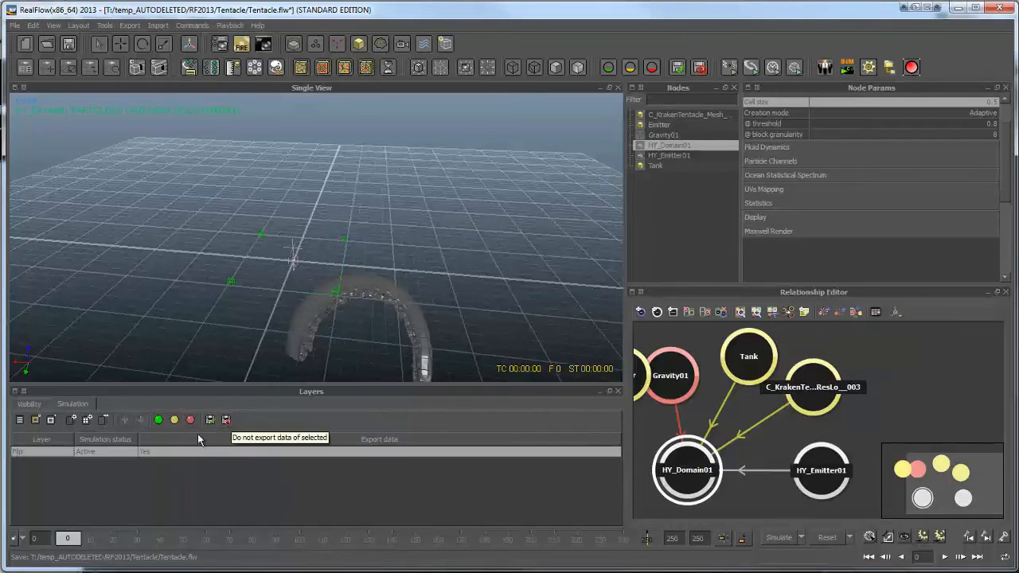
click(87, 471)
click(44, 404)
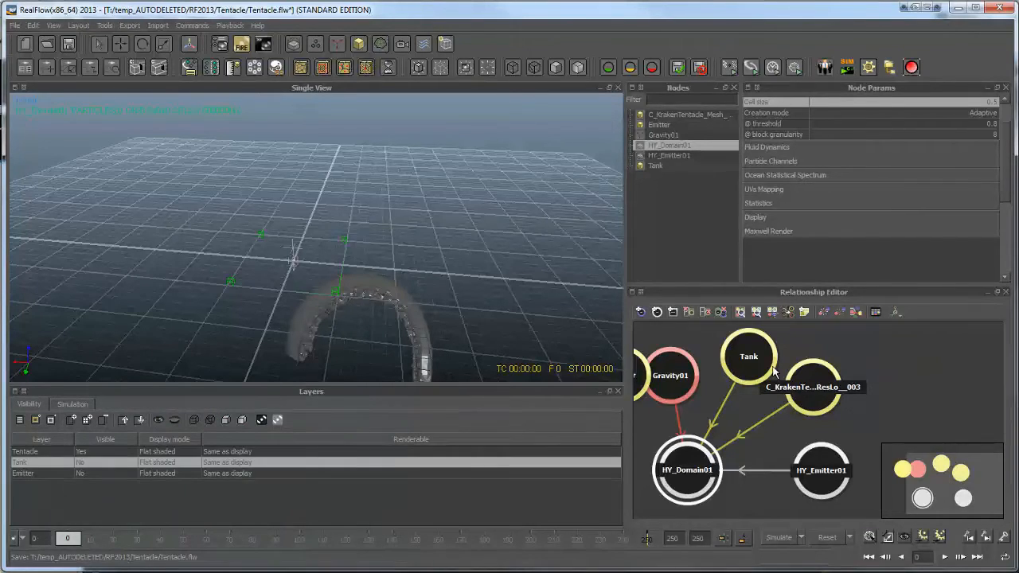
Spread out the nodes in the relationship graph, moving Emitter to the far side away from Gravity01
drag(812, 408, 840, 405)
drag(693, 478, 716, 470)
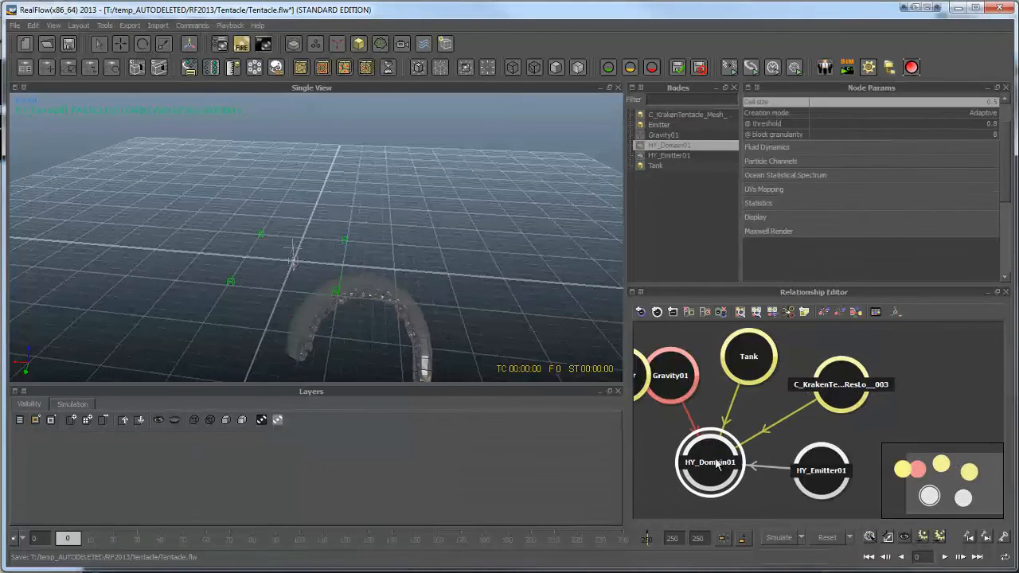
mouse_move(752, 374)
mouse_down()
mouse_move(752, 384)
mouse_move(773, 378)
mouse_move(764, 378)
mouse_up()
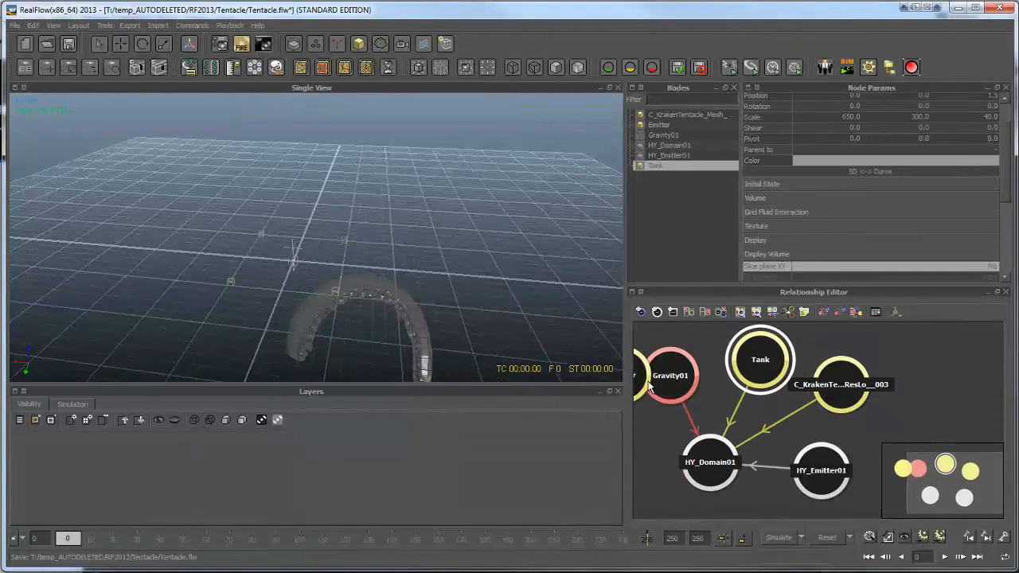
drag(647, 388, 931, 384)
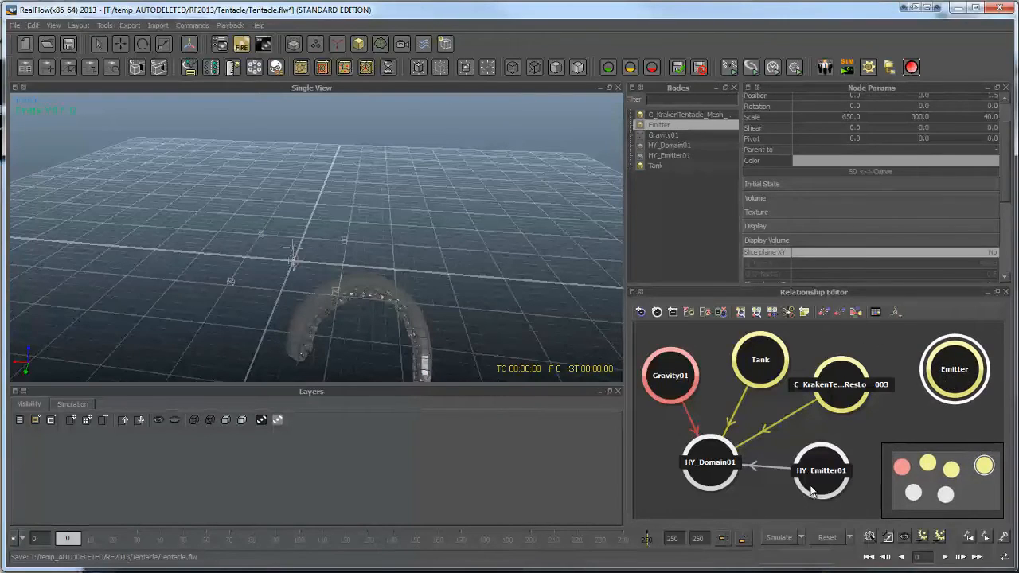
drag(815, 483, 813, 481)
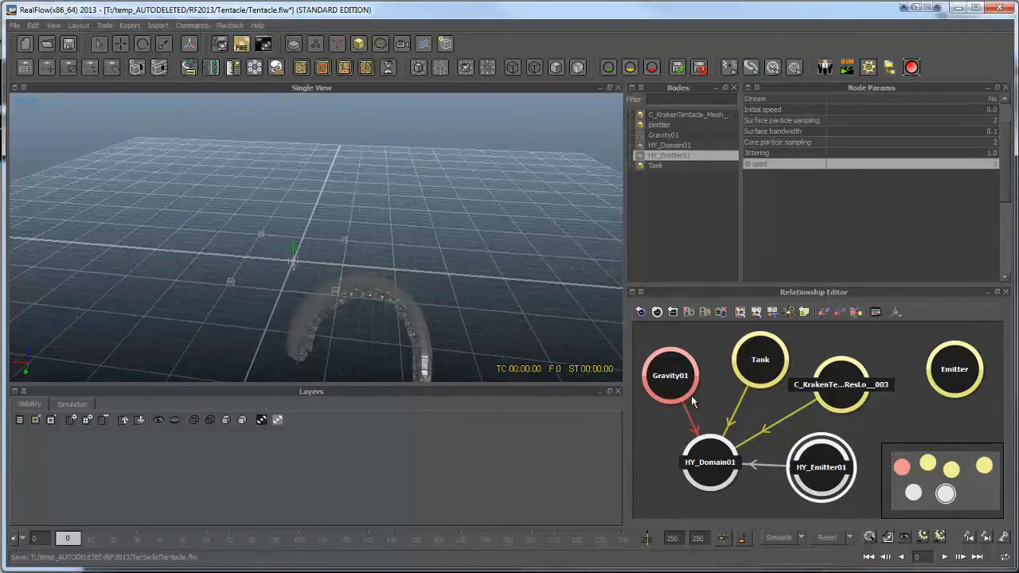
Set the grid cell size of HY_Domain01 to 0.6
click(715, 474)
double_click(950, 102)
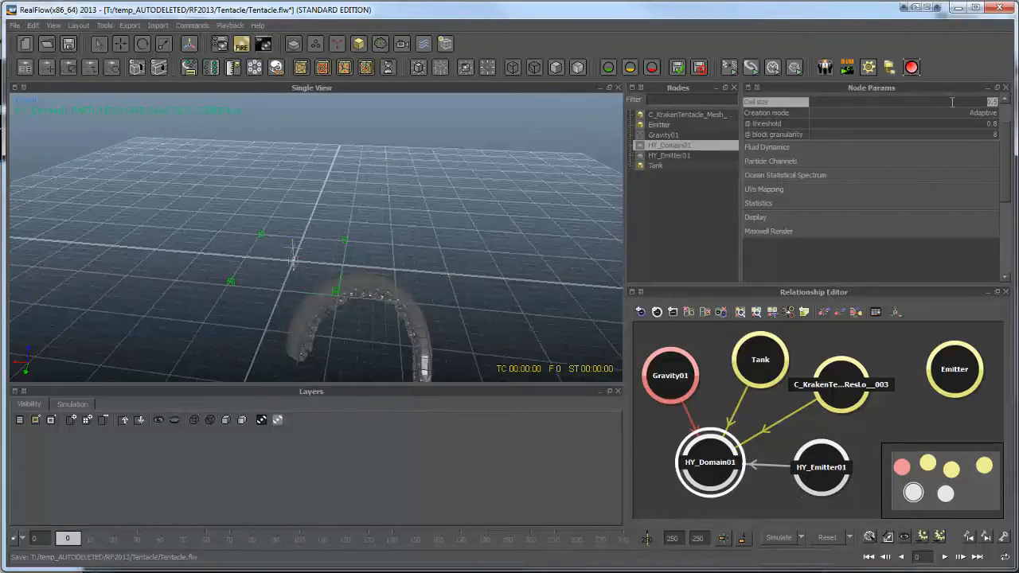
key(BackSpace)
text(0.6)
key(Return)
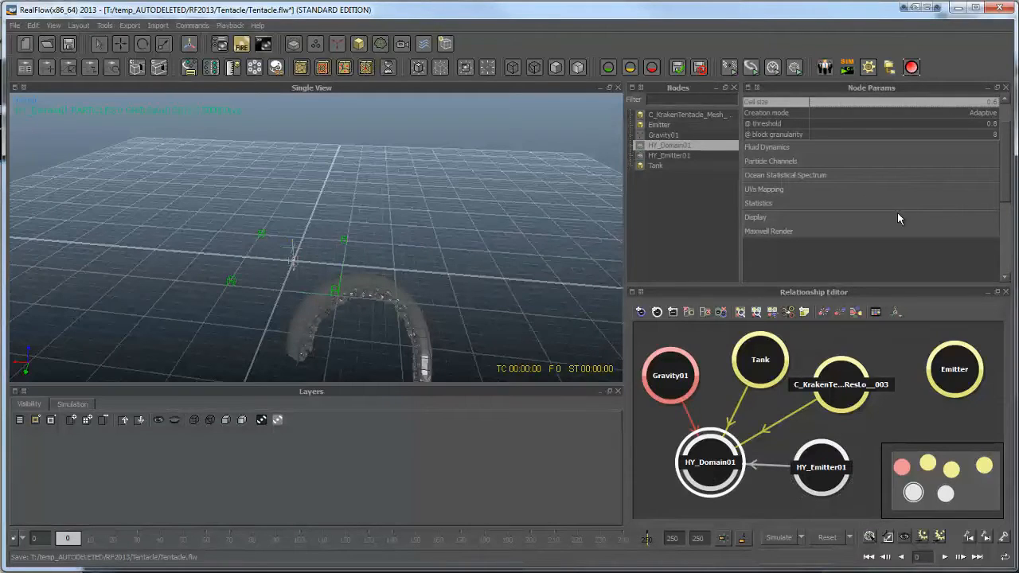
Examine the available grid creation modes for HY_Domain01 without changing the mode
scroll(859, 175, up, 2)
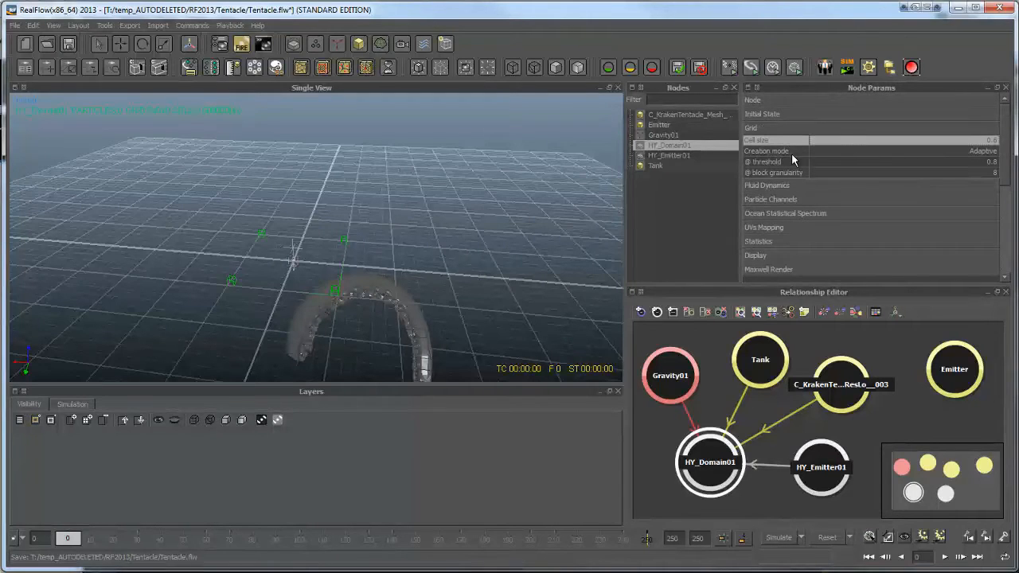
click(925, 150)
click(923, 150)
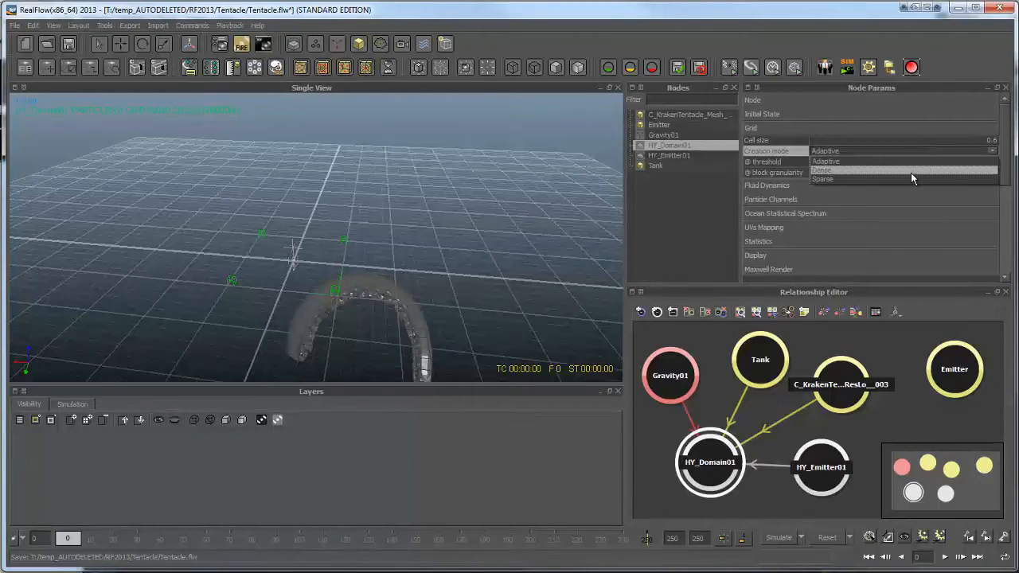
click(910, 151)
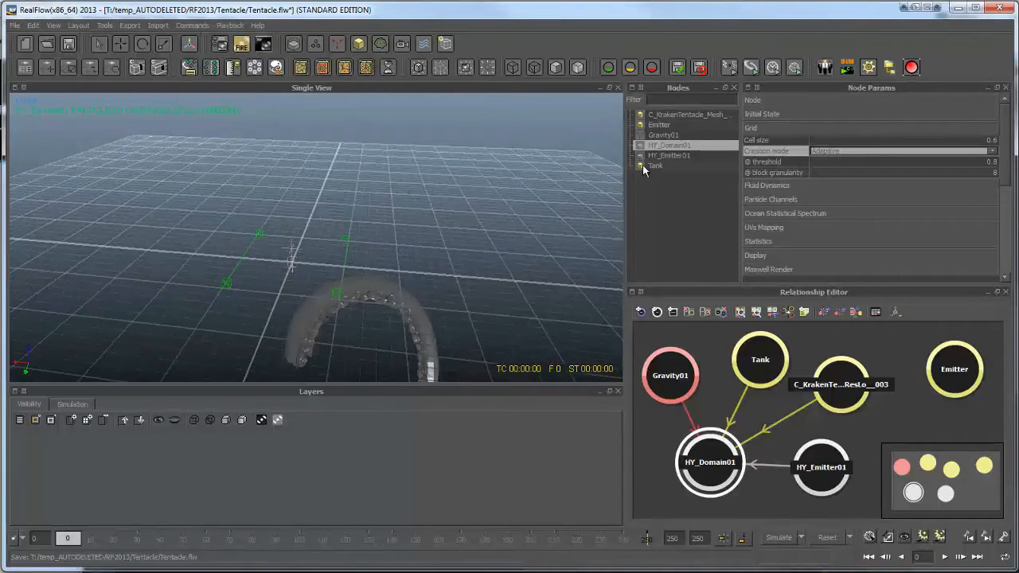
Set the Hybrido main solver's MAX substeps to 2 in the simulation options
click(802, 537)
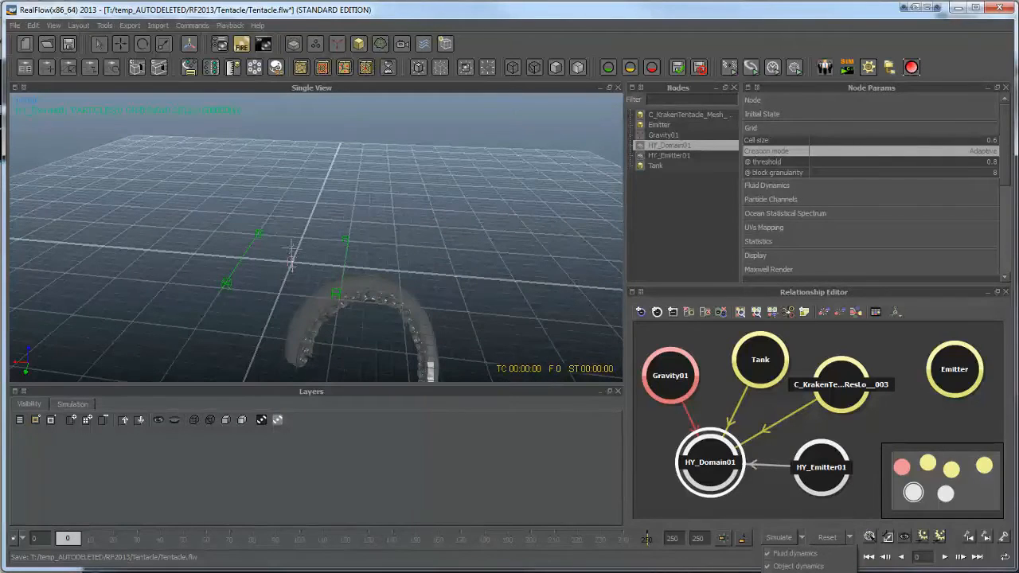
click(788, 572)
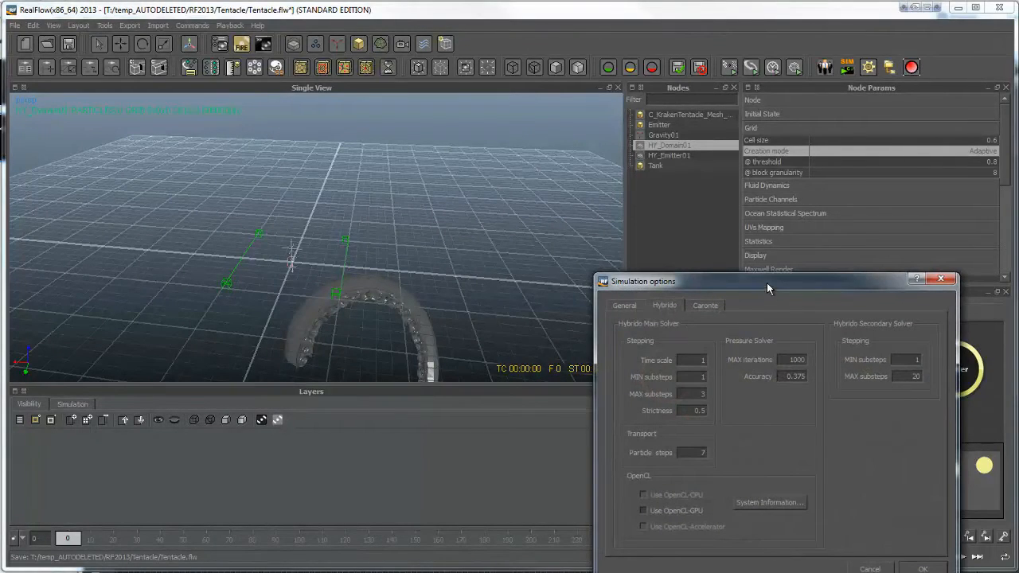
drag(767, 283, 694, 257)
double_click(628, 367)
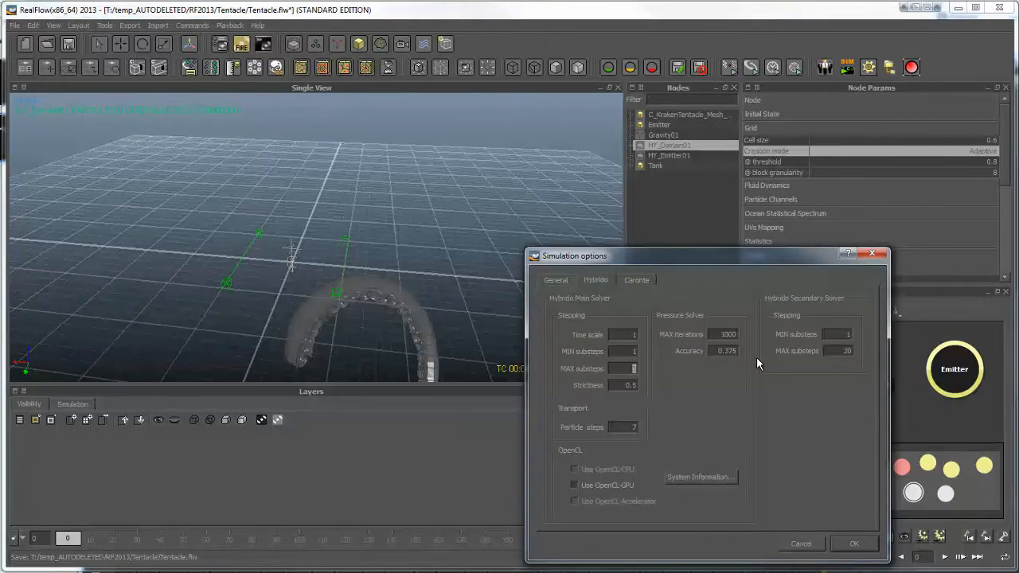
text(1)
key(Return)
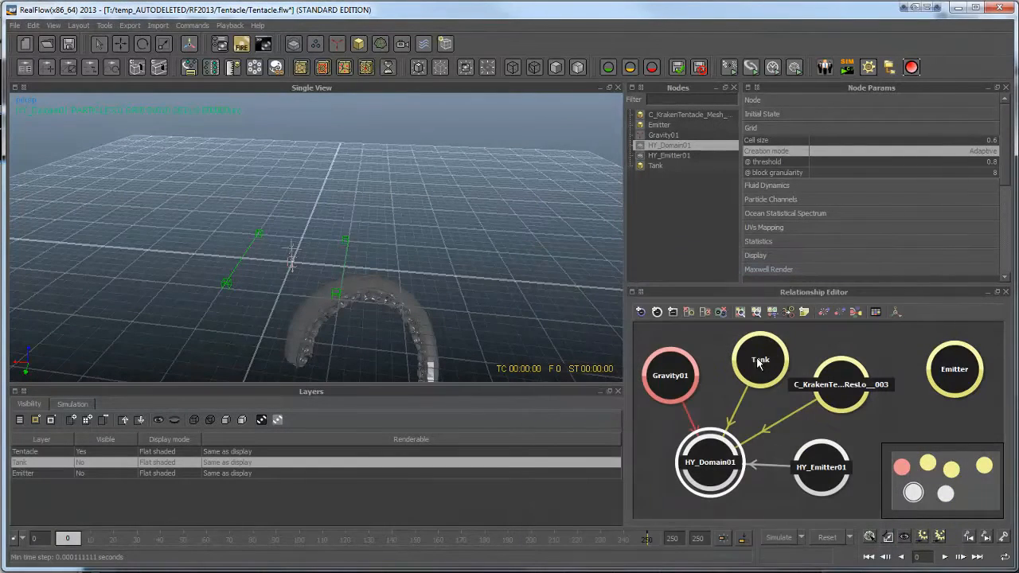
Review the OpenCL system information and the Hybrido solver settings in the simulation options
click(803, 538)
click(789, 572)
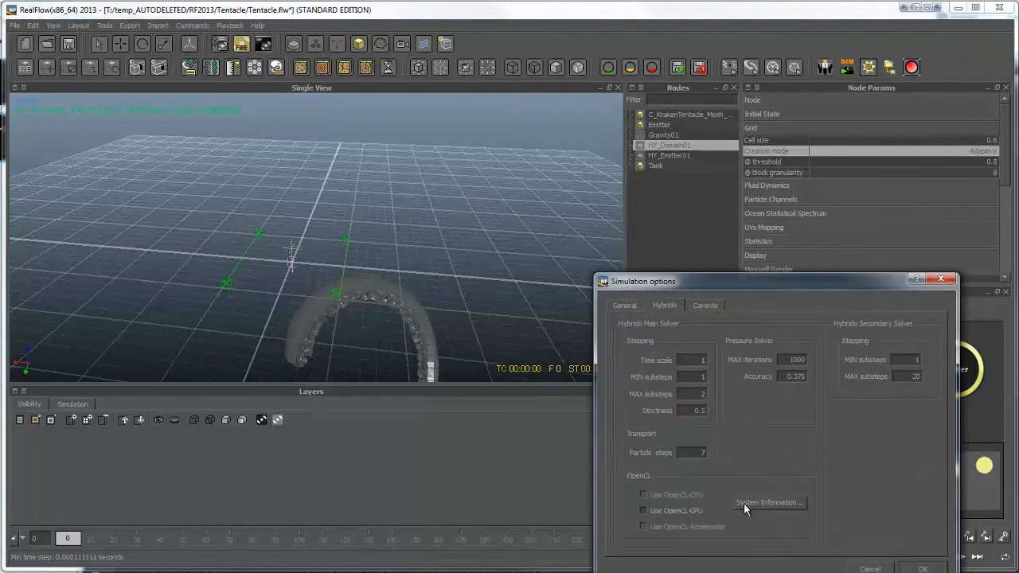
click(770, 502)
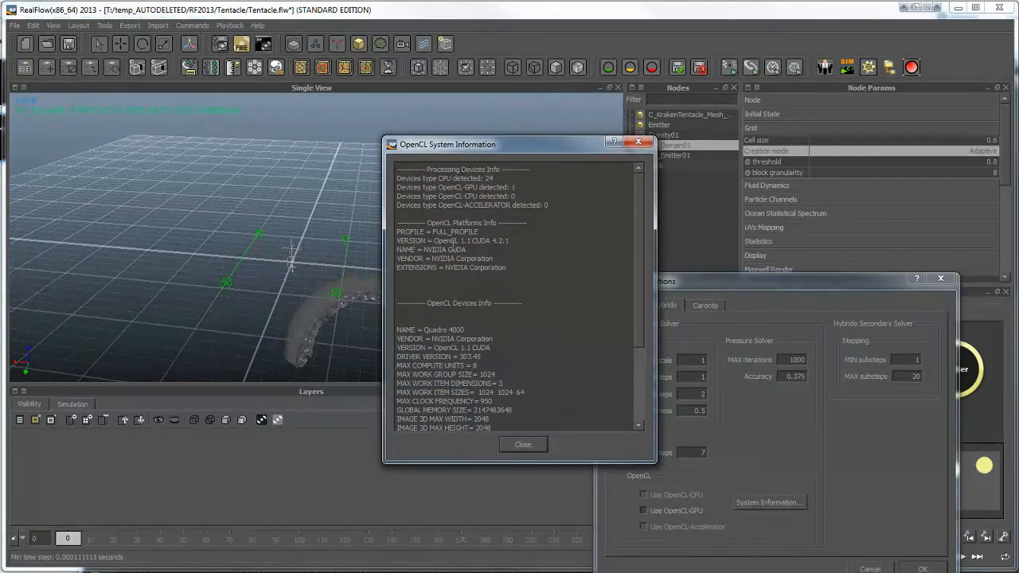
click(523, 446)
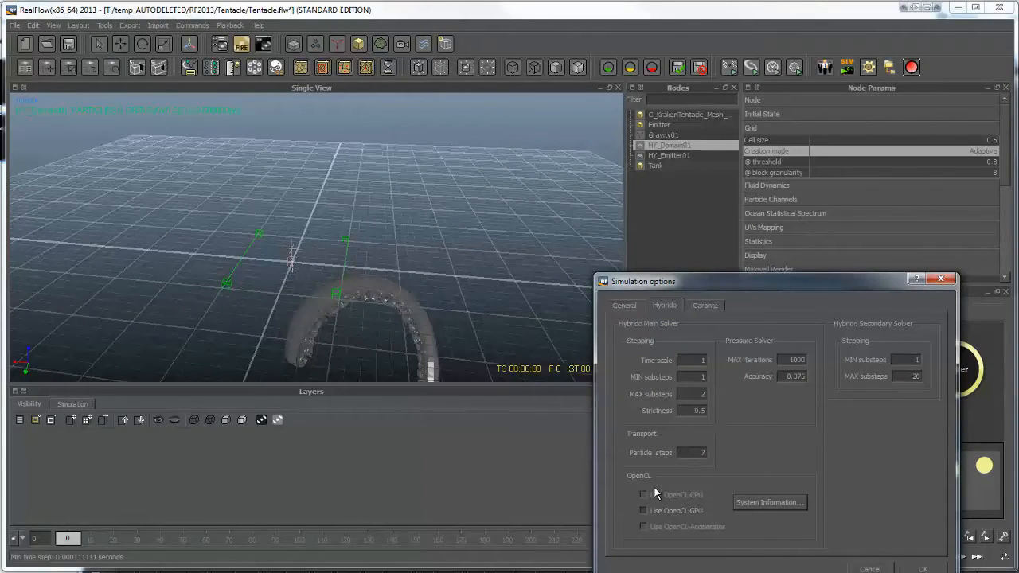
drag(771, 301, 686, 274)
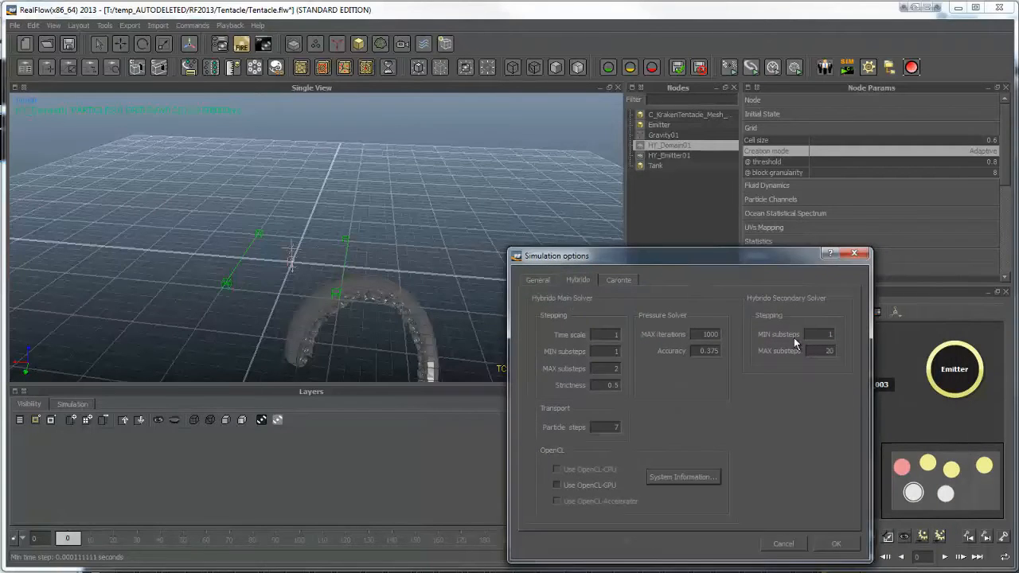
click(834, 544)
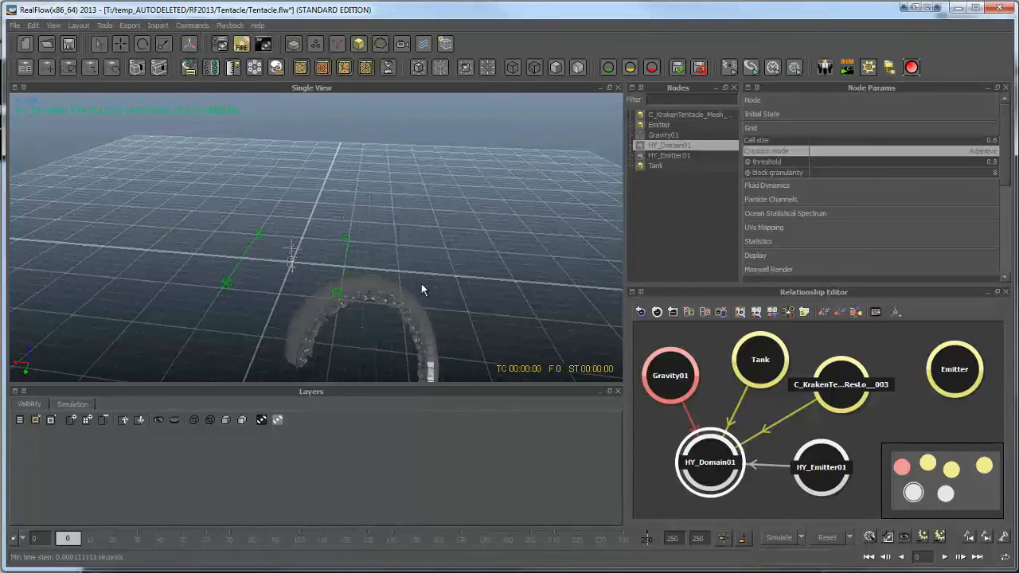
Try the Dense creation mode for the domain's grid and return it to Adaptive
click(867, 149)
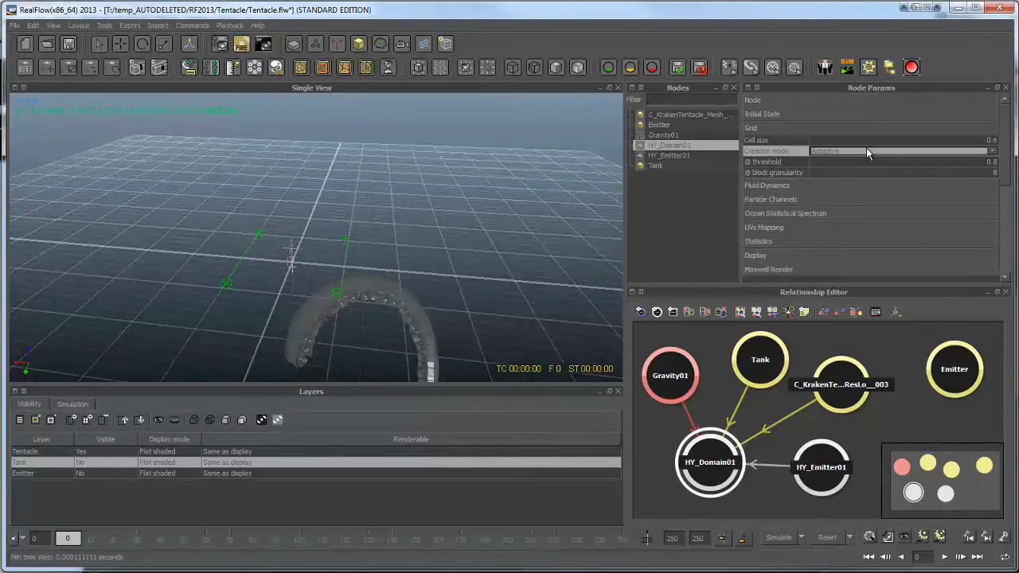
click(866, 150)
click(844, 170)
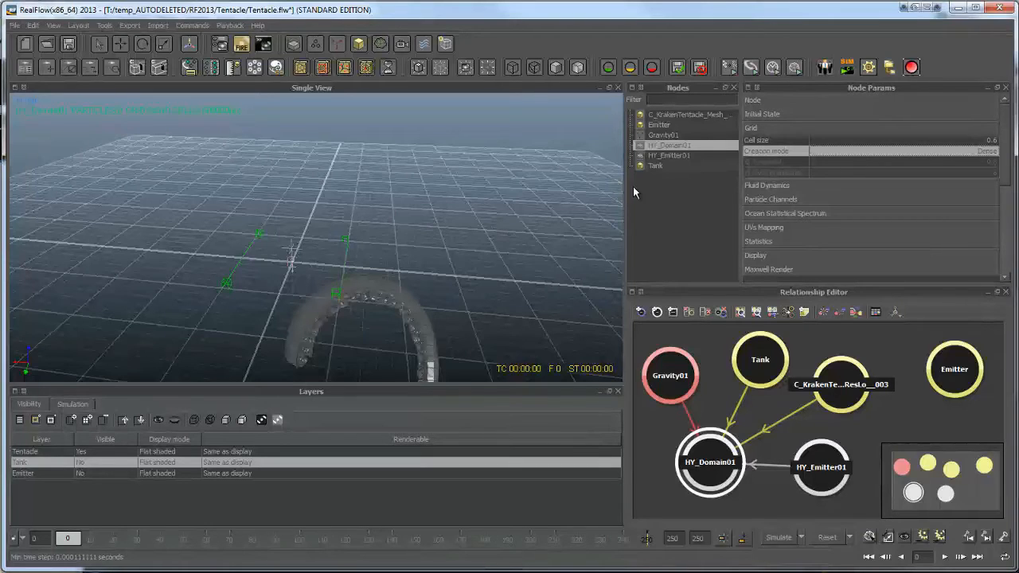
click(849, 151)
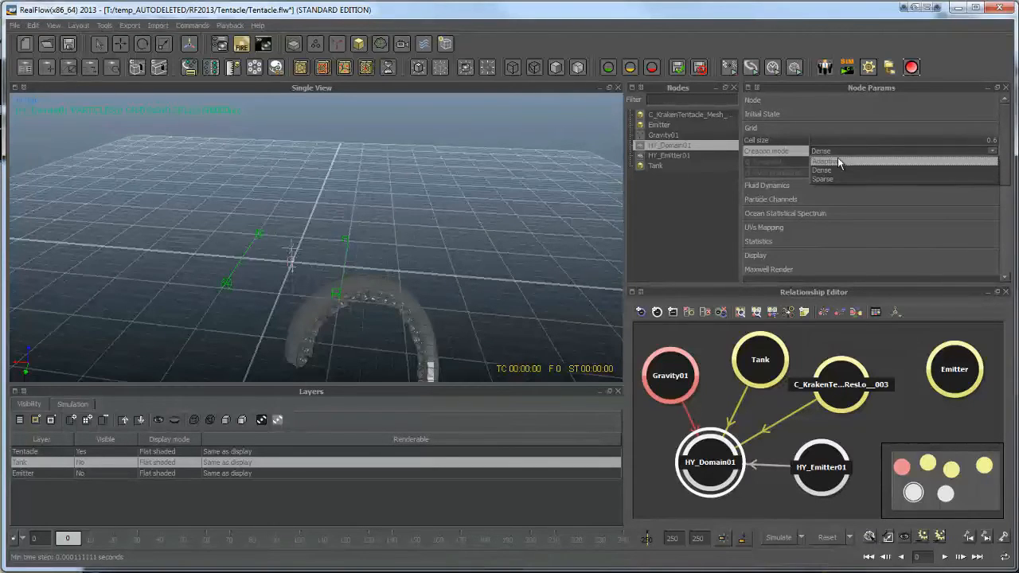
click(838, 161)
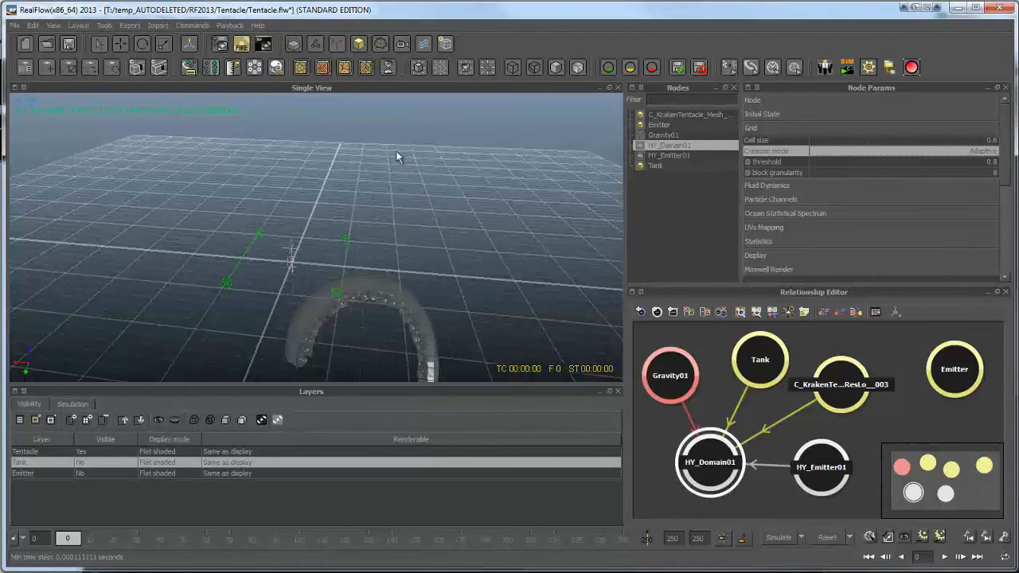
Enable Conserve volume and Sampling control in the fluid dynamics settings of HY_Domain01
click(783, 186)
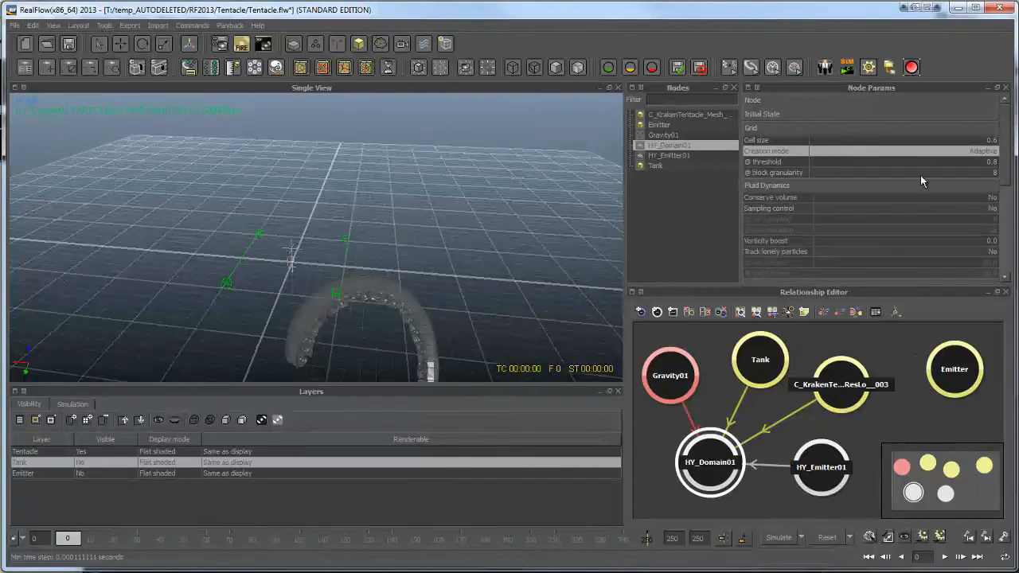
click(882, 199)
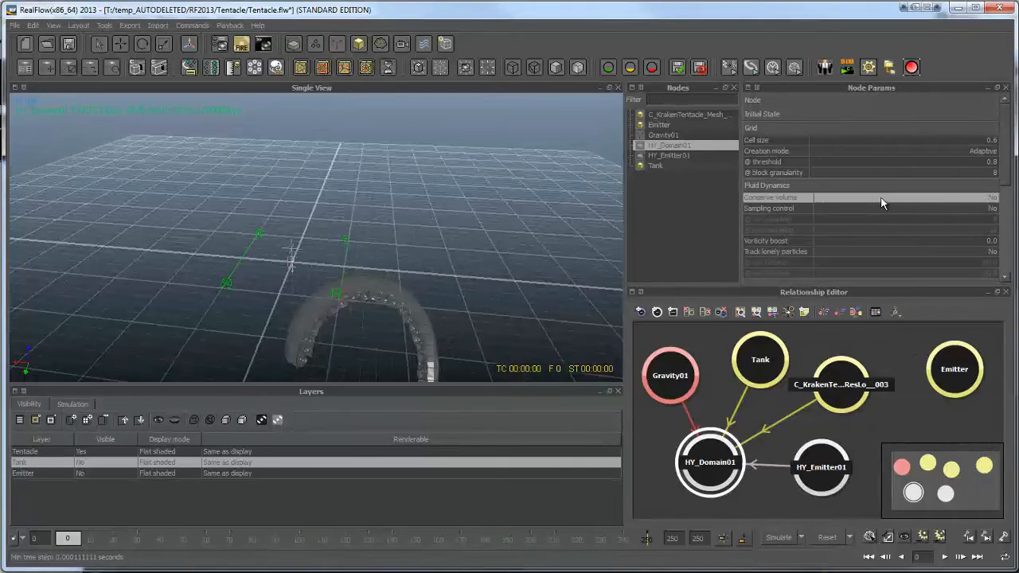
click(881, 203)
double_click(840, 209)
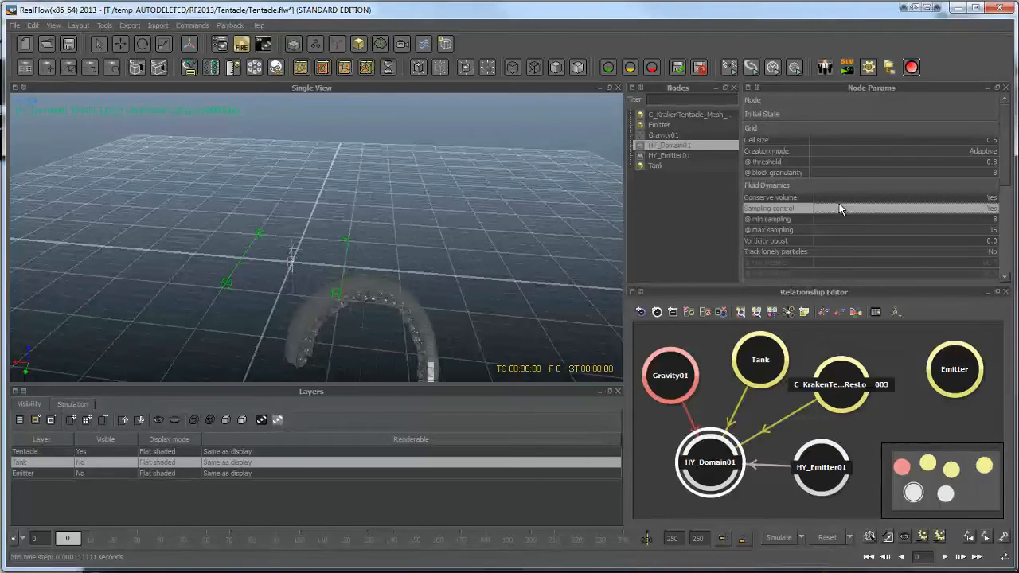
Turn off Sampling control in the fluid dynamics settings of HY_Domain01
double_click(840, 208)
scroll(856, 228, down, 2)
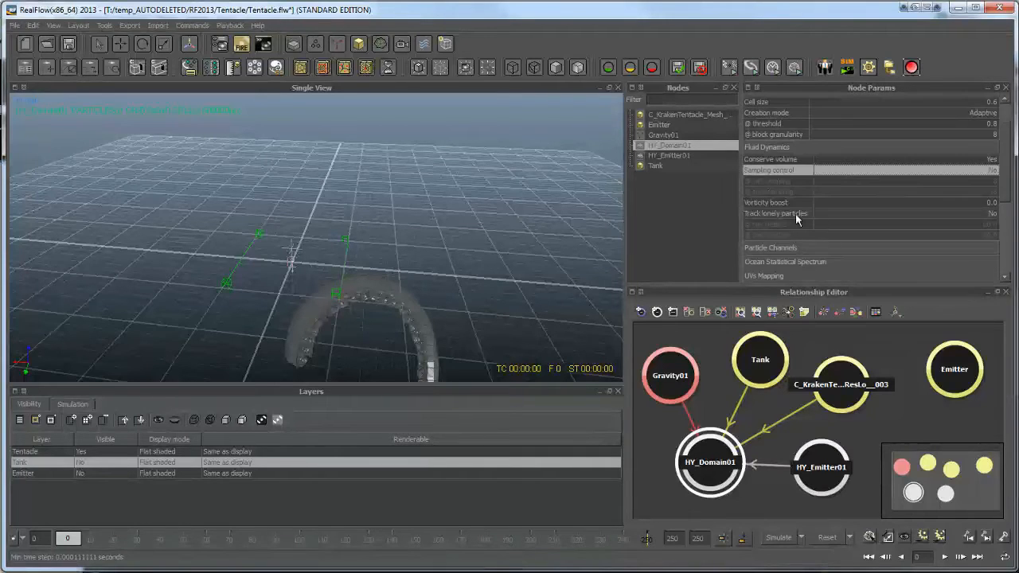
click(845, 200)
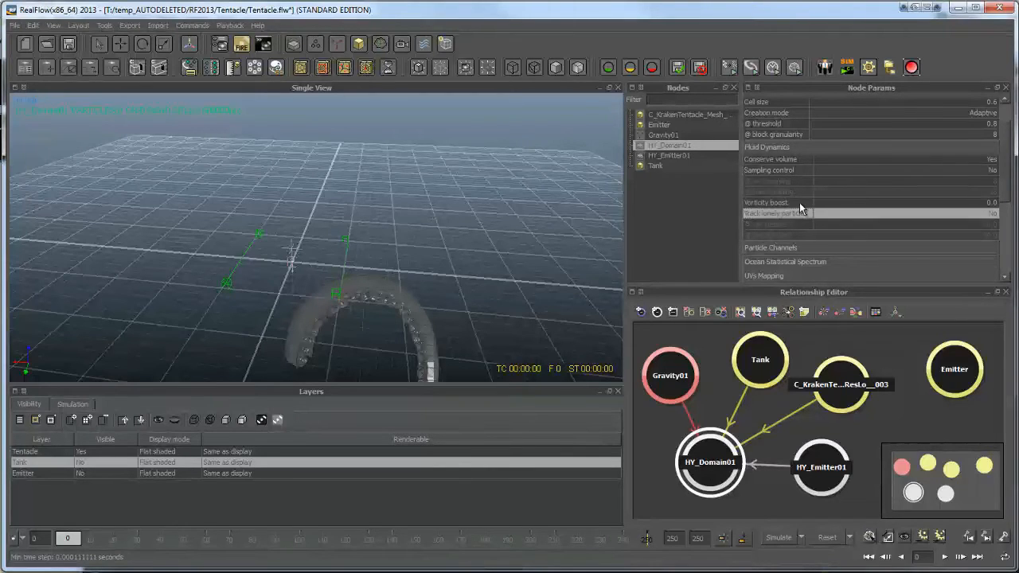
mouse_move(799, 203)
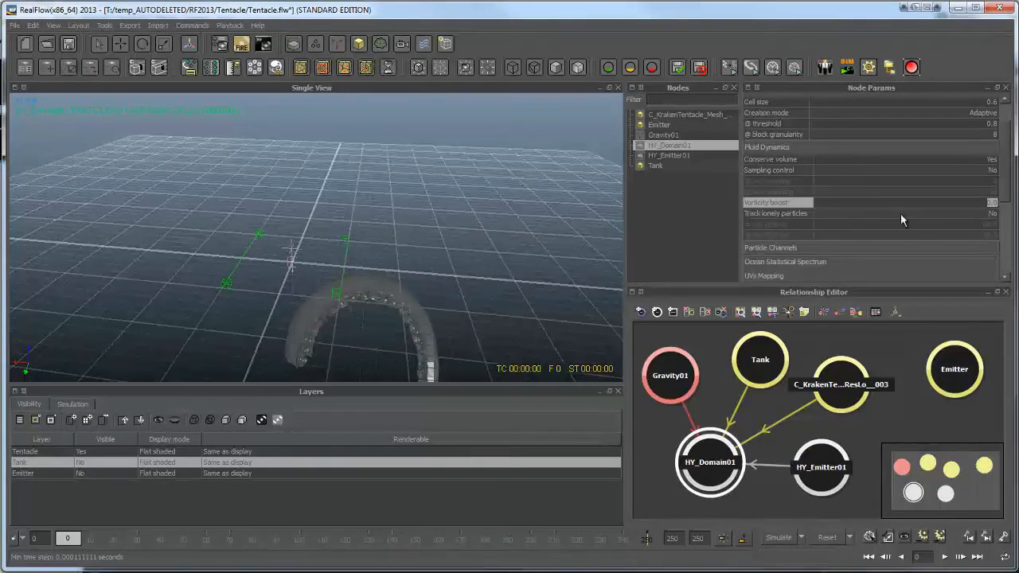
Enable Track lonely particles for HY_Domain01 with a min lifetime of 1 and a max lifetime of 3
click(884, 213)
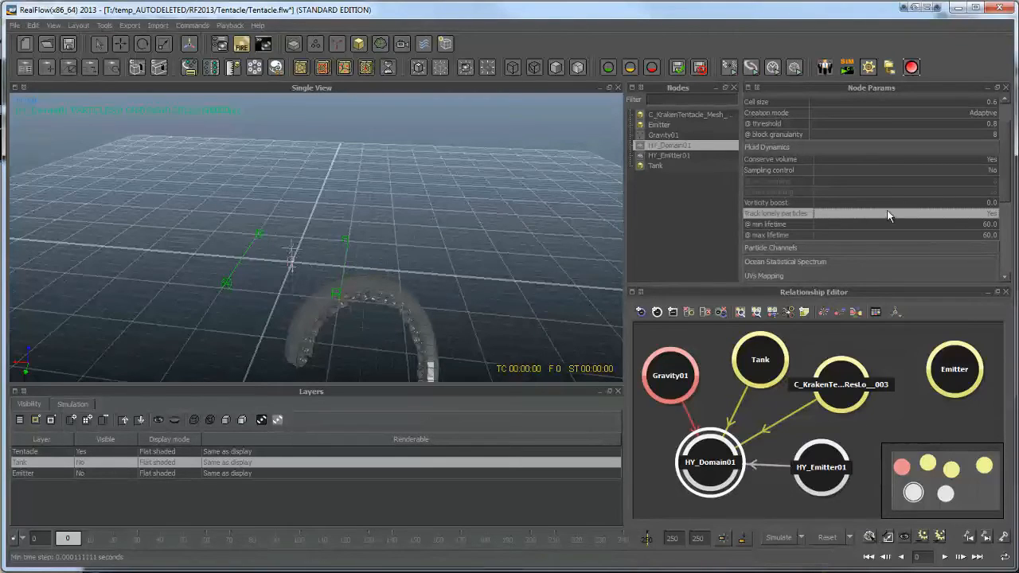
click(896, 223)
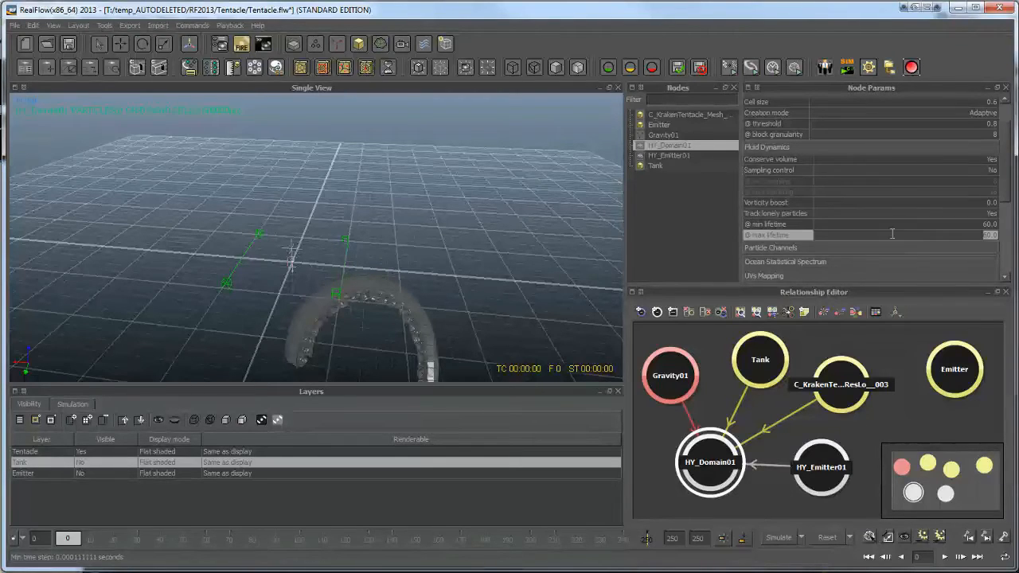
text(1)
key(Tab)
text(3)
key(Return)
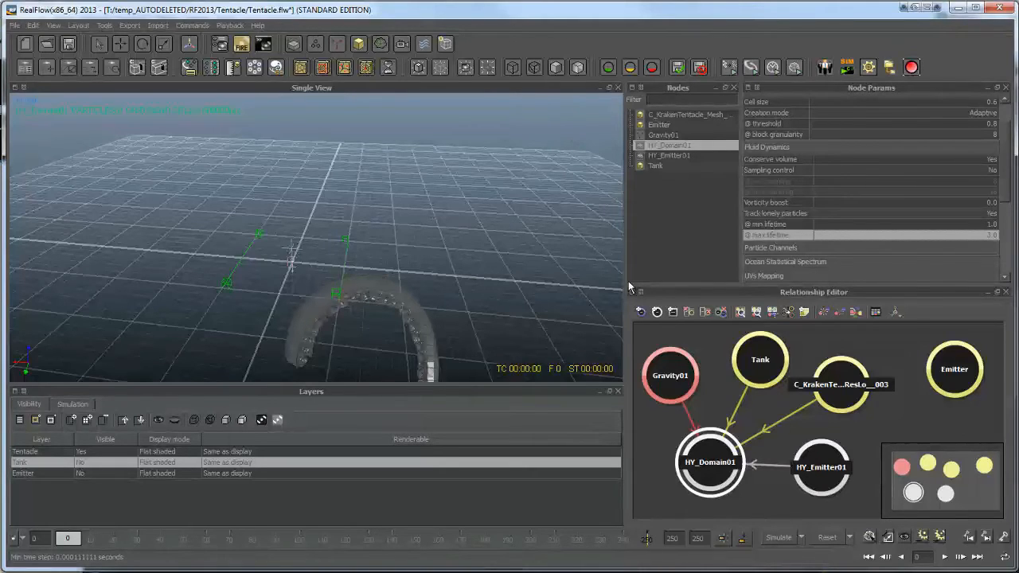
Align the Gravity01 and tentacle mesh nodes with the Tank node in the relationship graph
click(670, 379)
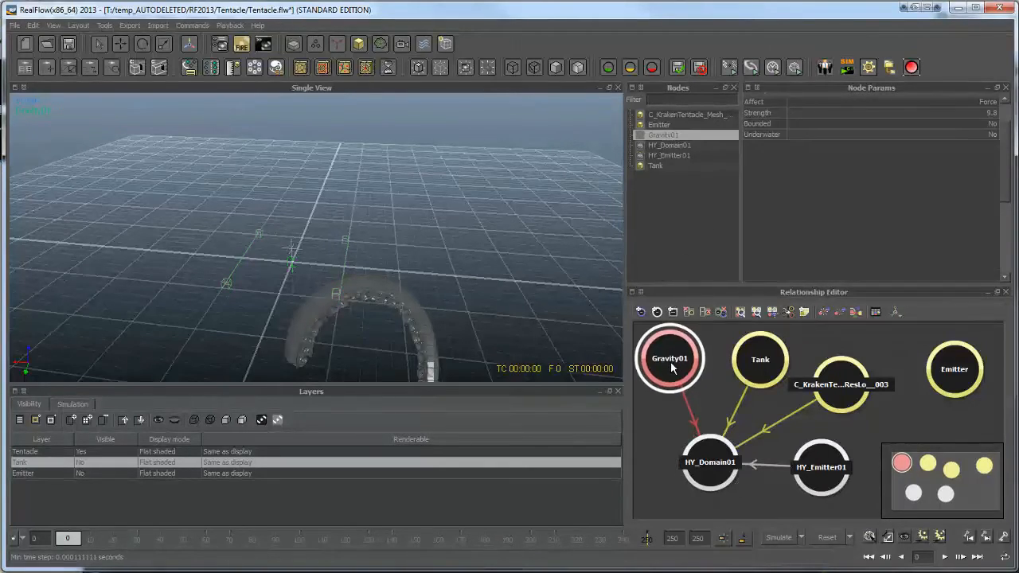
drag(670, 377, 671, 361)
click(747, 356)
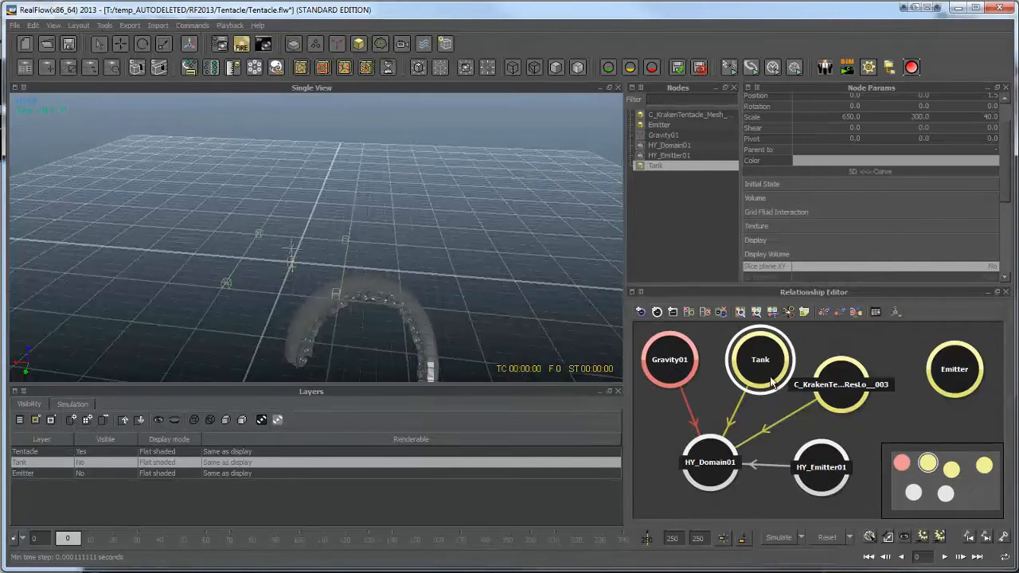
drag(832, 387, 834, 382)
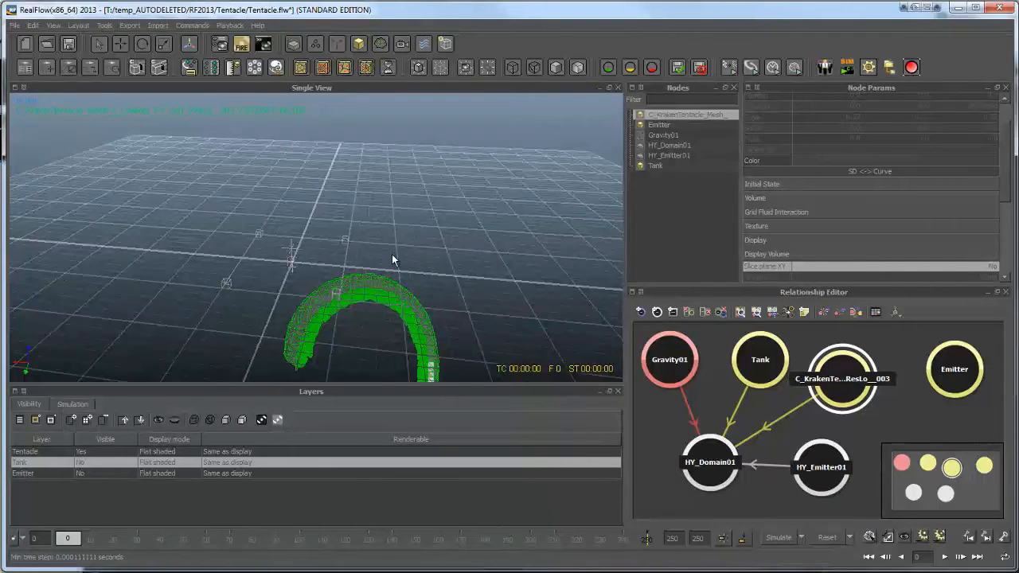
Run a short test simulation and examine the tentacle against the fluid surface from several angles
alt+drag(413, 317, 404, 270)
scroll(405, 270, down, 3)
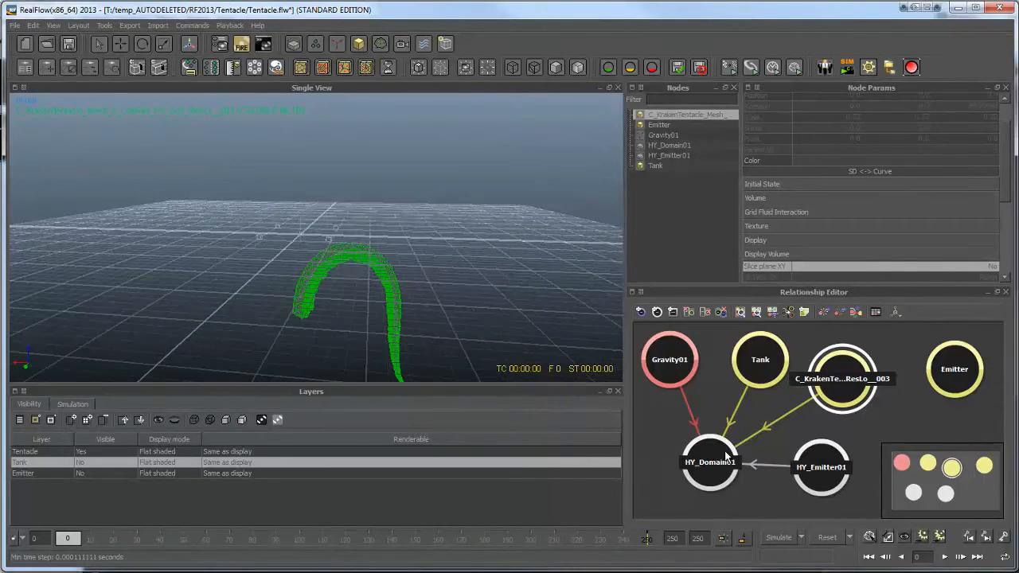
click(784, 539)
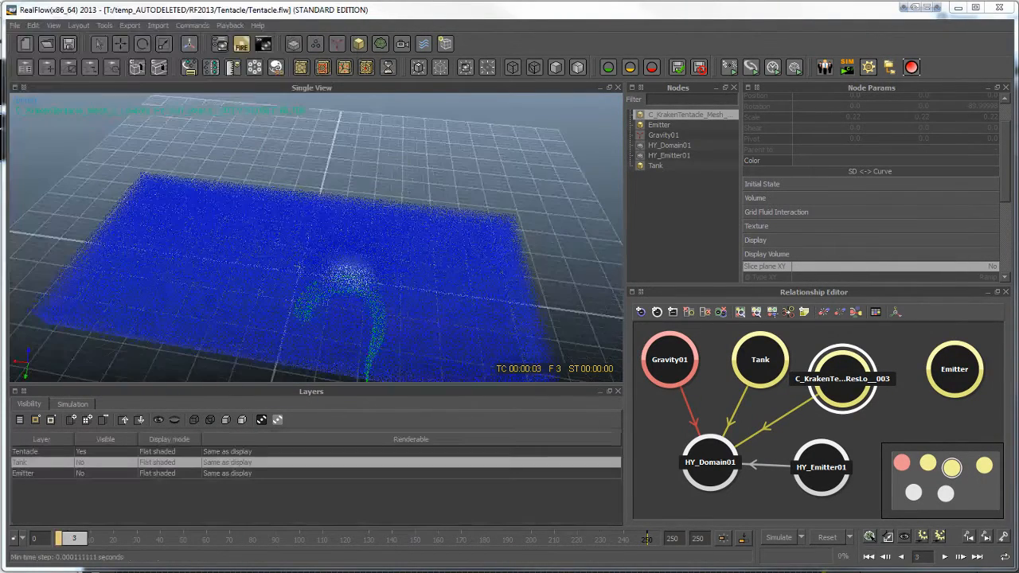
scroll(371, 220, up, 2)
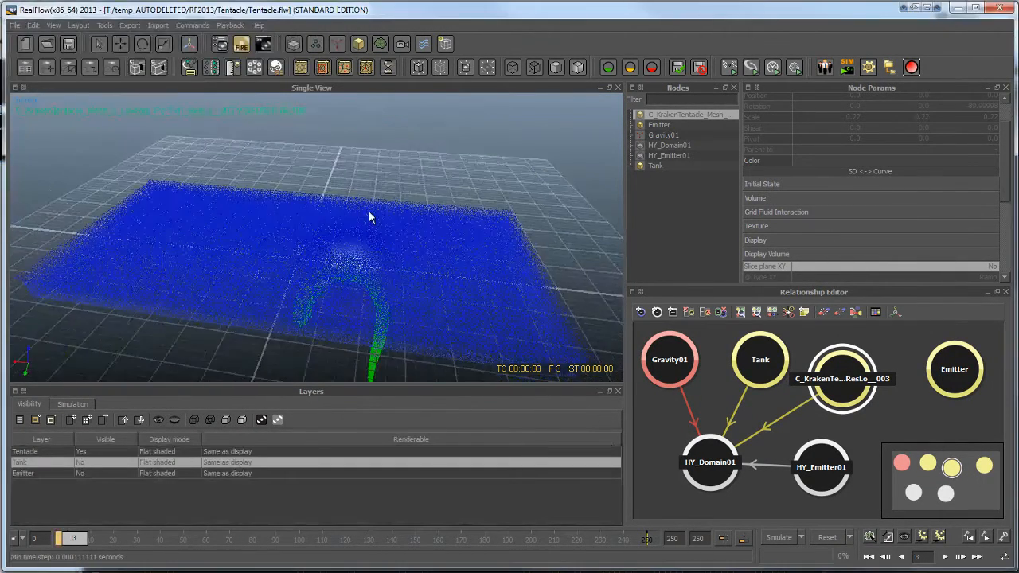
alt+drag(318, 225, 258, 263)
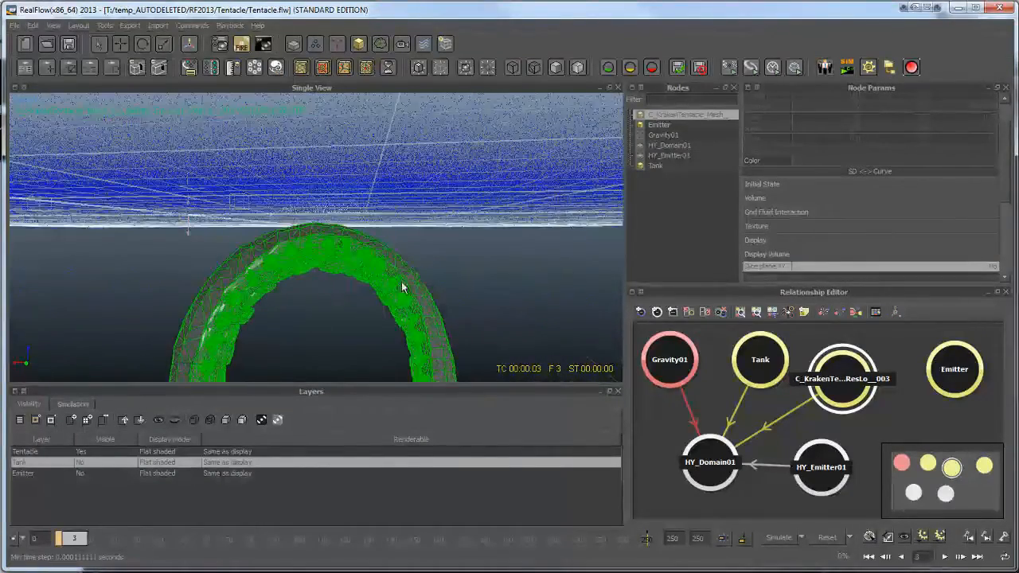
alt+drag(401, 281, 321, 212)
alt+drag(387, 237, 496, 253)
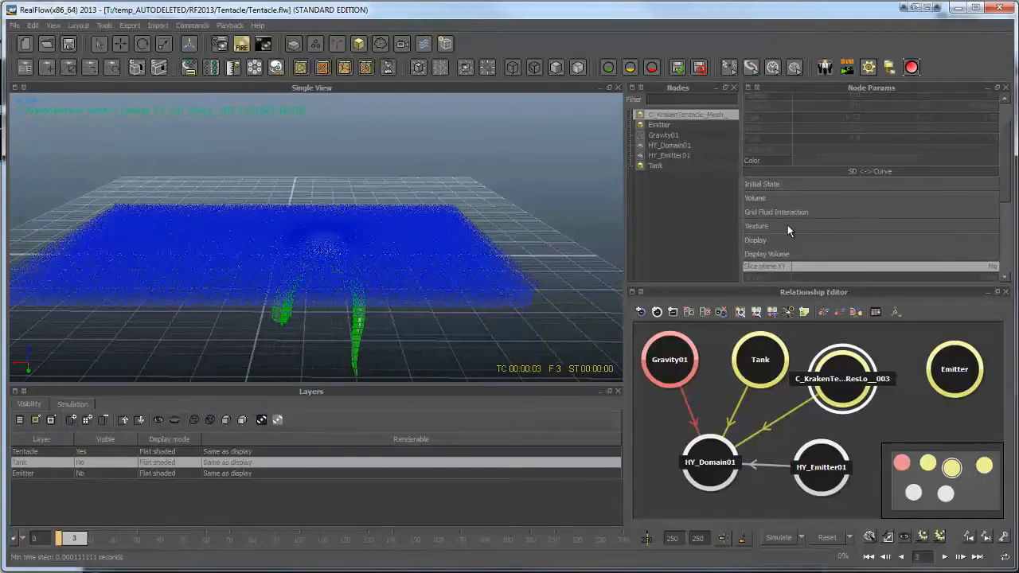
Set the volume cell size of the Kraken tentacle mesh to 0.1
click(794, 197)
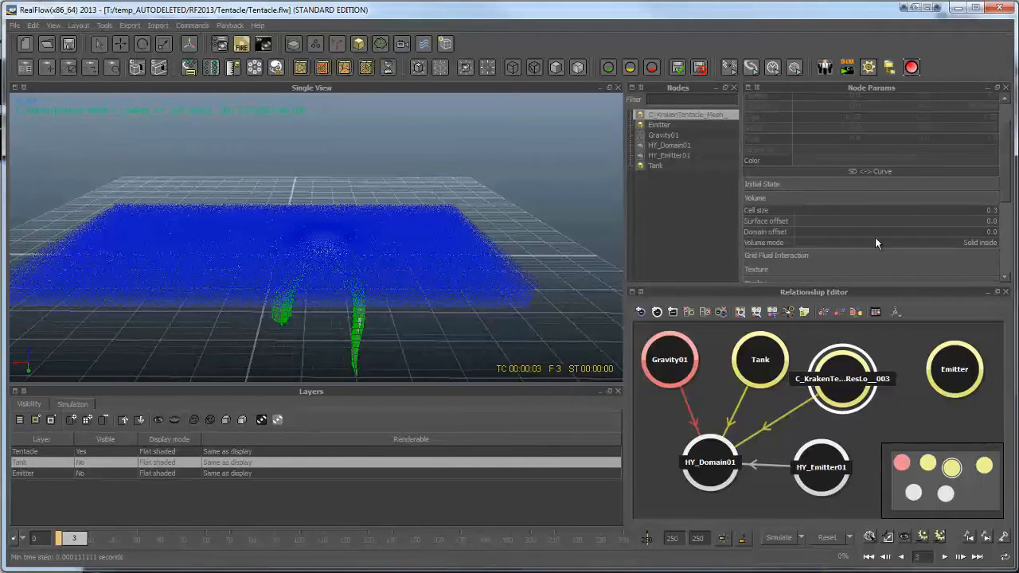
click(908, 213)
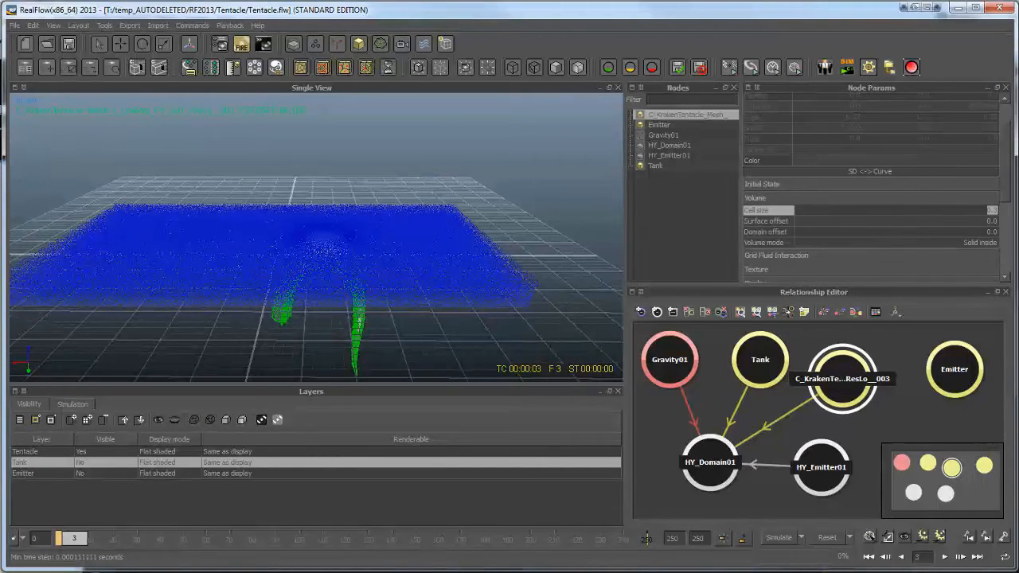
key(BackSpace)
text(0.1)
key(Return)
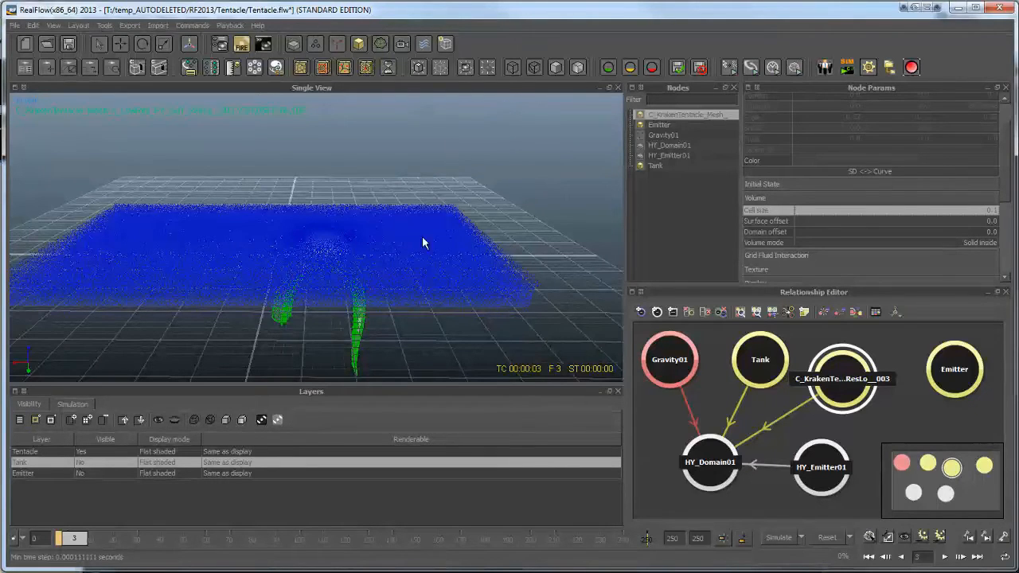
Reset the scene, run the fluid simulation again and view its early frames
alt+drag(422, 241, 381, 294)
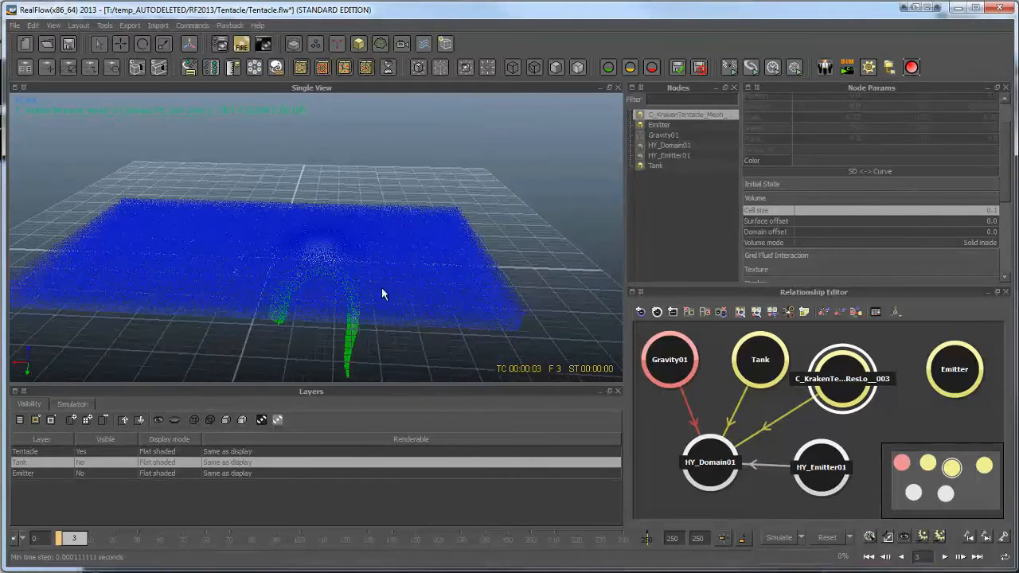
click(825, 539)
click(483, 316)
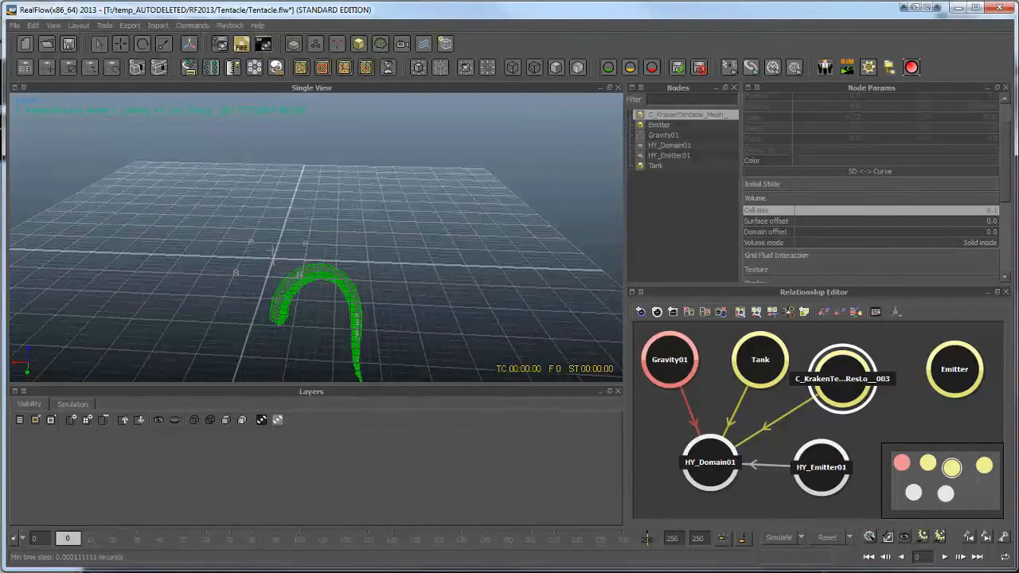
click(778, 538)
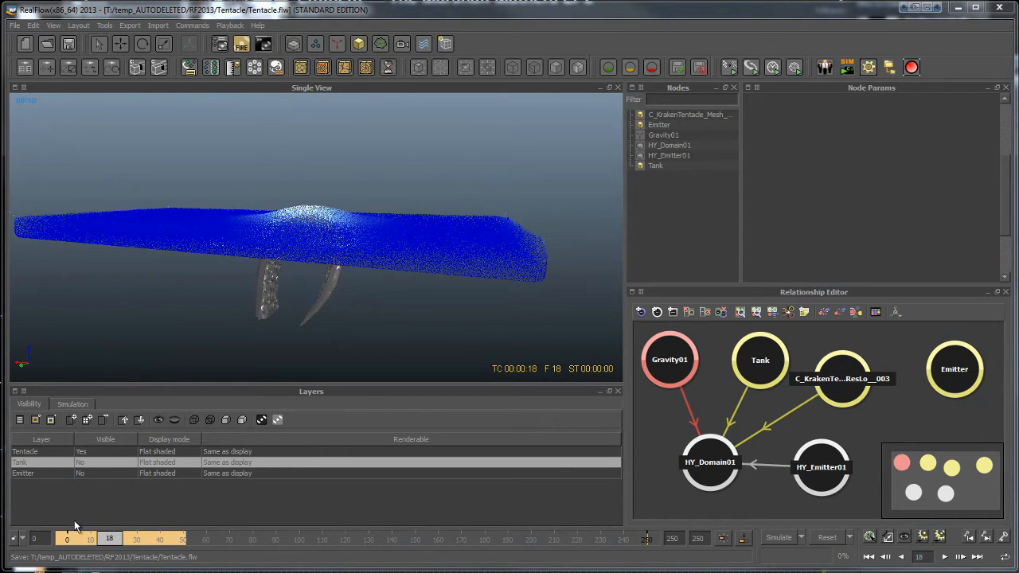
click(67, 539)
click(81, 539)
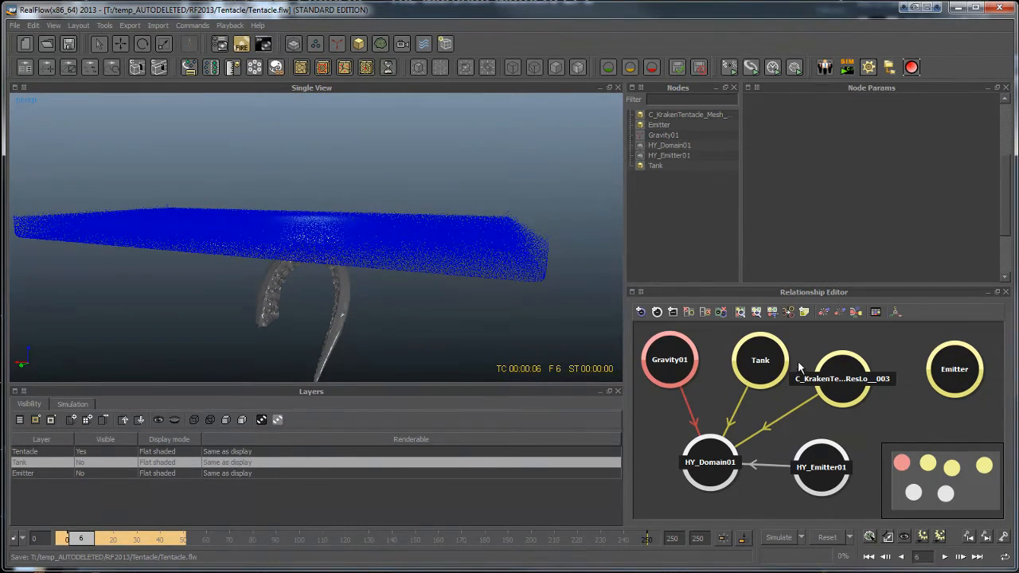
Check the volume cell sizes of the Tank and tentacle mesh, and set the Emitter's volume cell size to 0.3
click(764, 362)
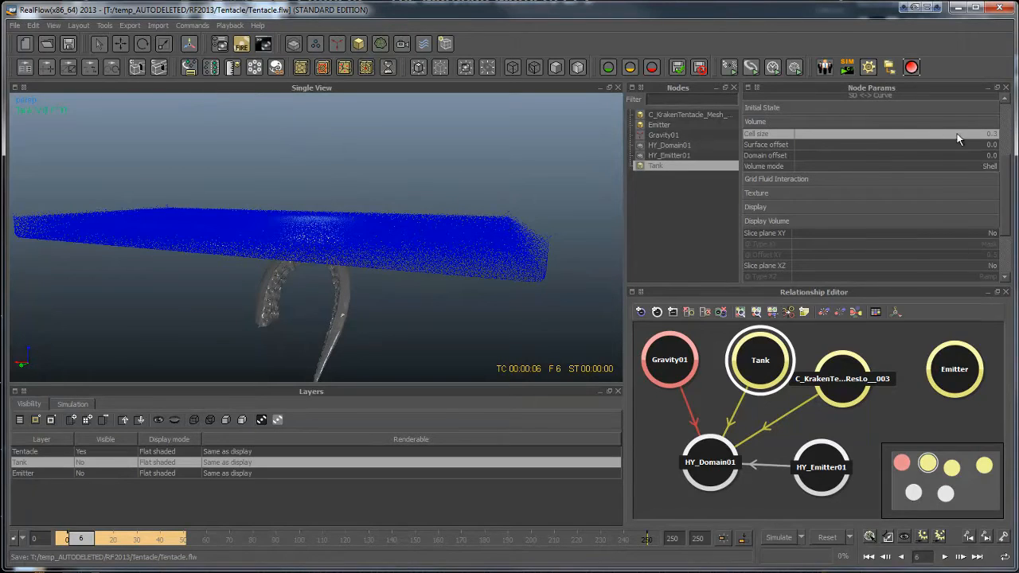
click(828, 376)
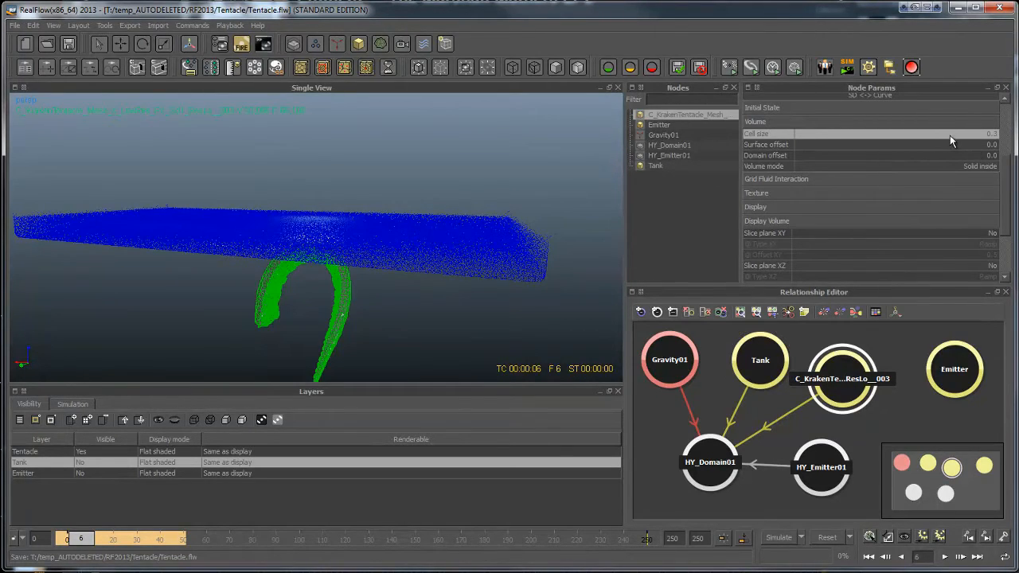
click(979, 366)
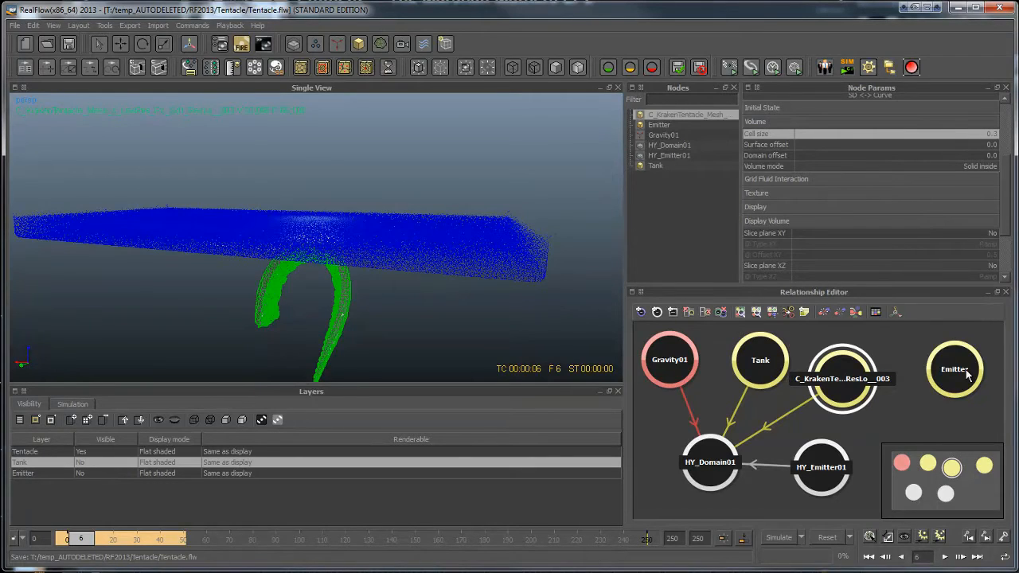
double_click(969, 134)
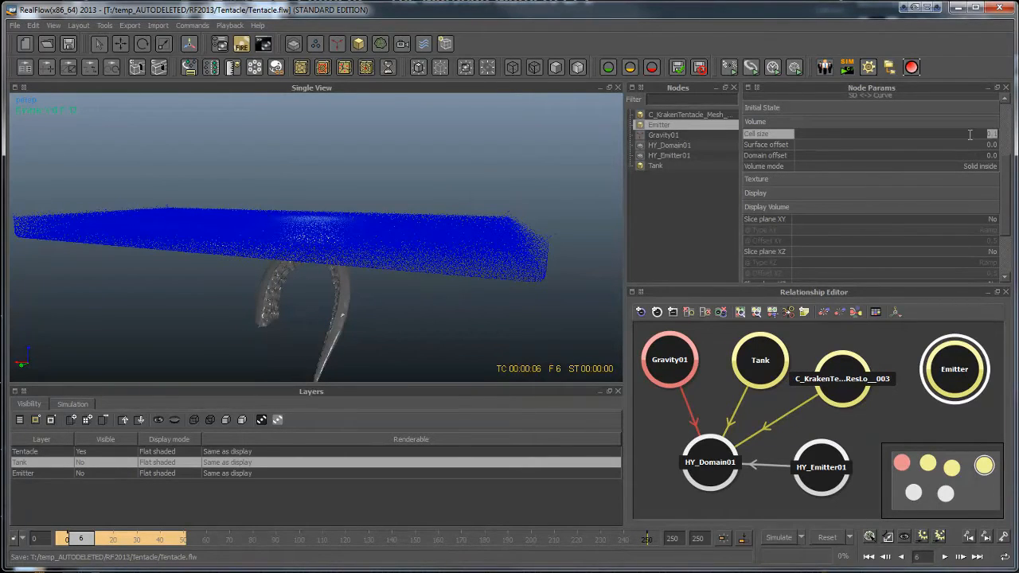
text(0.3)
key(Return)
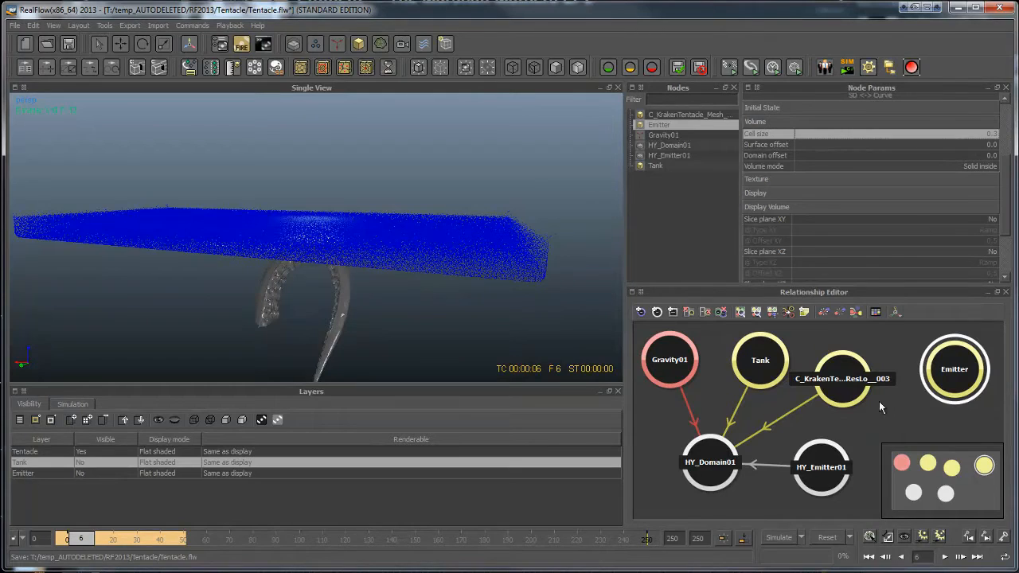
click(850, 387)
click(779, 355)
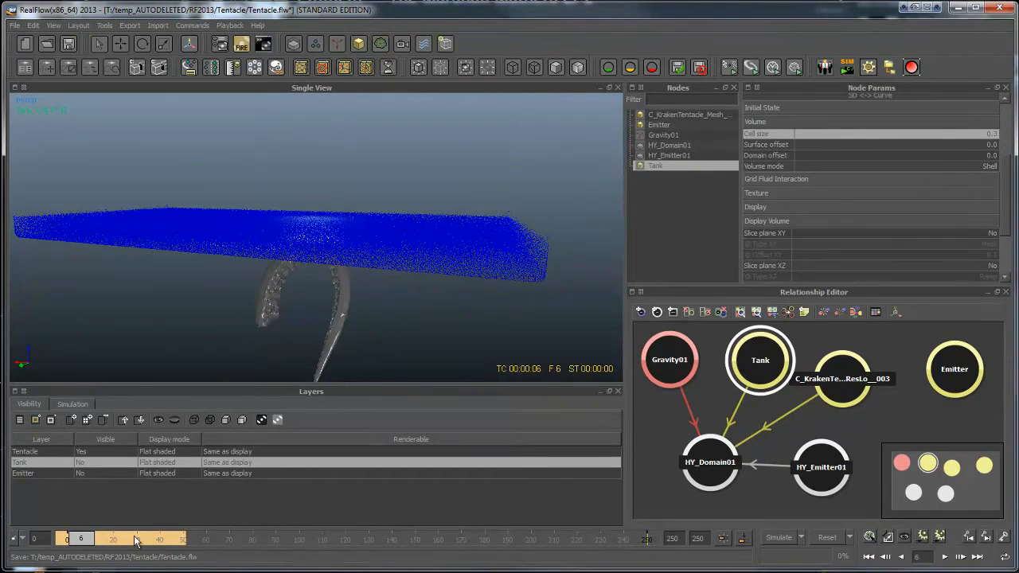
Scrub through the simulated frames up to frame 50 and examine the splash around the tentacle from several angles
drag(106, 544, 184, 538)
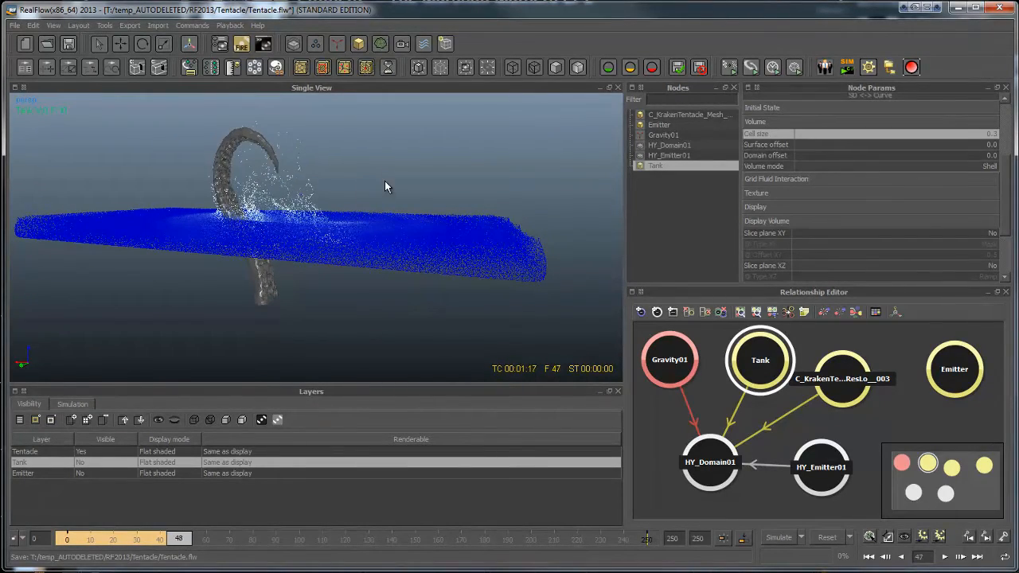
alt+drag(484, 219, 521, 268)
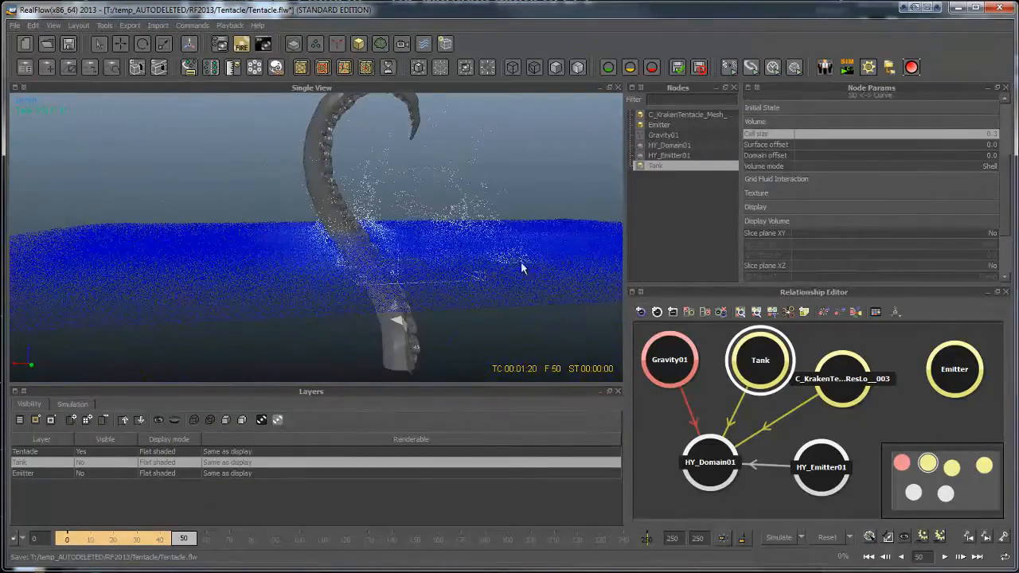
alt+drag(390, 286, 331, 250)
mouse_move(183, 539)
mouse_down()
mouse_move(117, 541)
mouse_move(90, 528)
mouse_move(150, 522)
mouse_move(196, 540)
mouse_move(120, 523)
mouse_move(172, 540)
mouse_up()
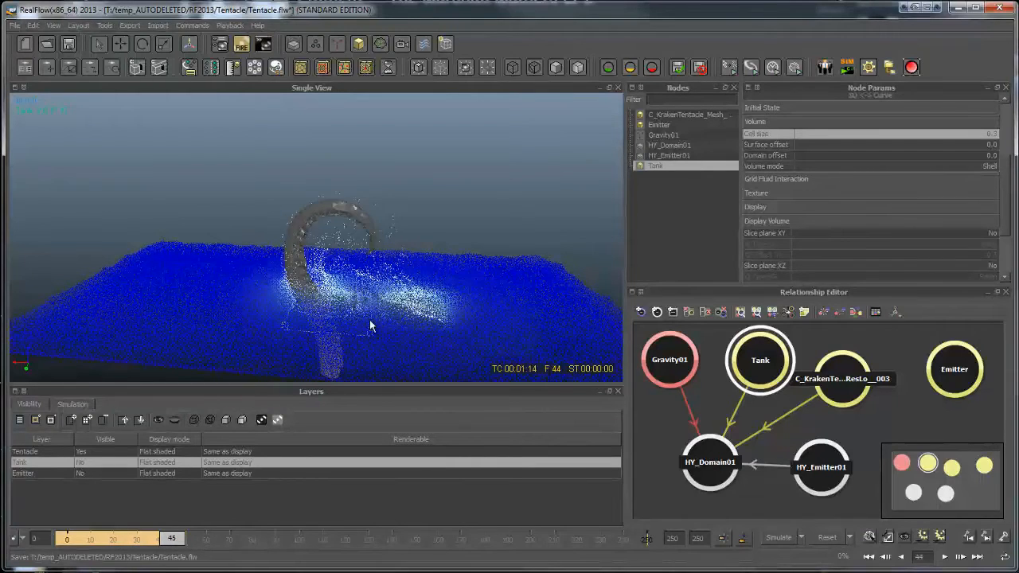
alt+drag(372, 291, 264, 196)
alt+drag(274, 282, 323, 177)
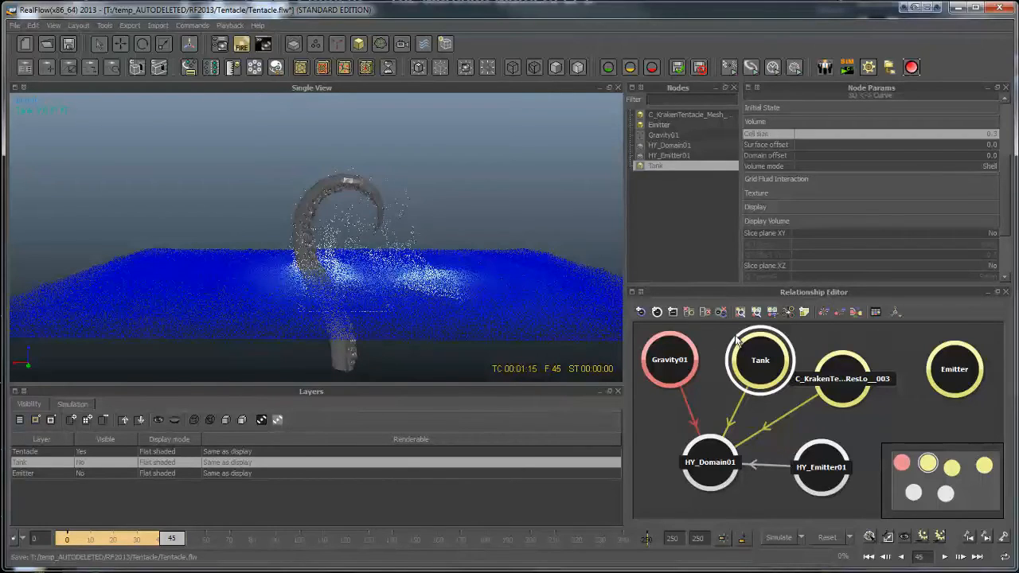
Set the Grid friction of the Kraken tentacle mesh to 0.5 in its Grid Fluid Interaction settings
click(833, 399)
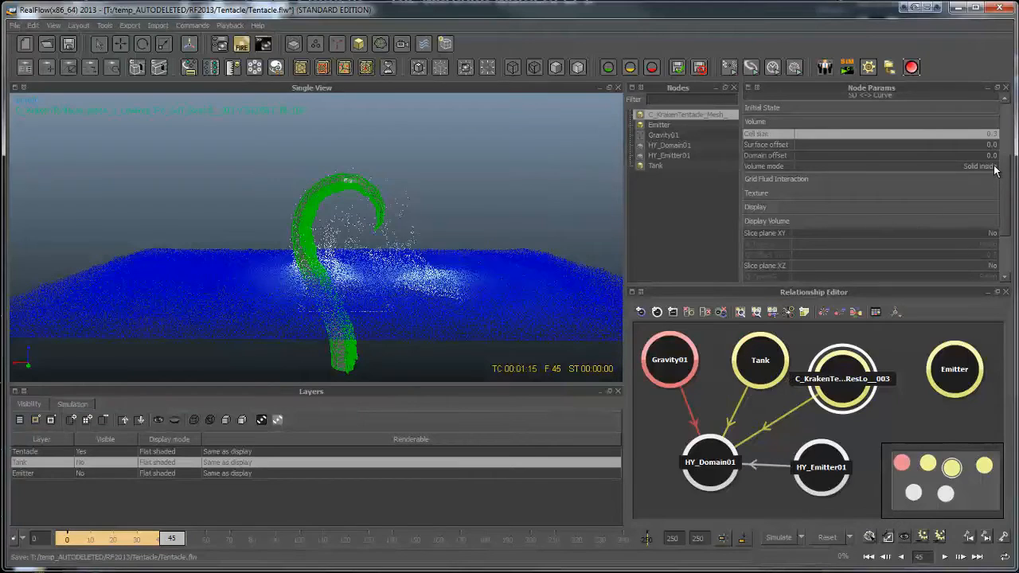
scroll(995, 169, down, 3)
click(797, 116)
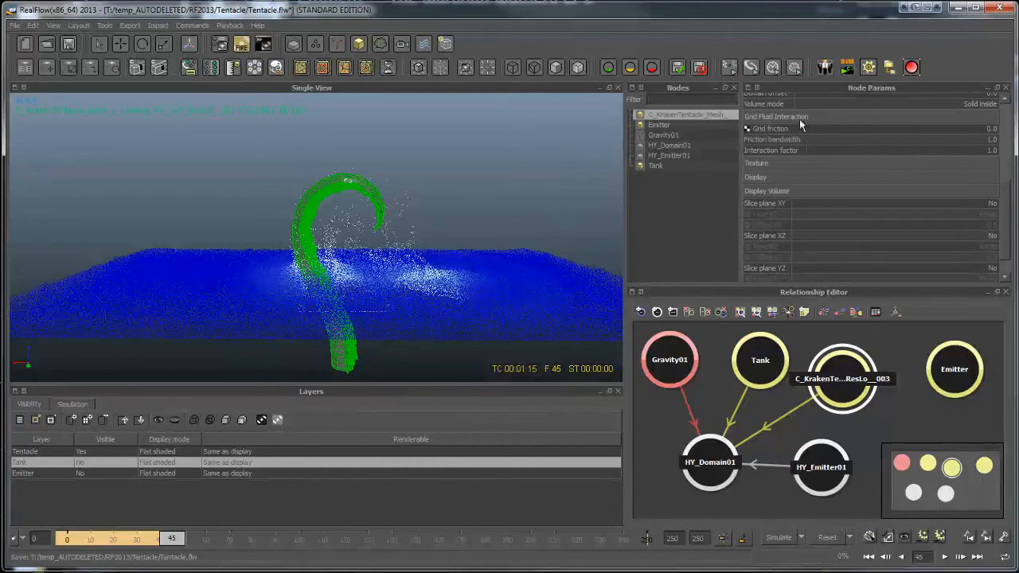
click(804, 128)
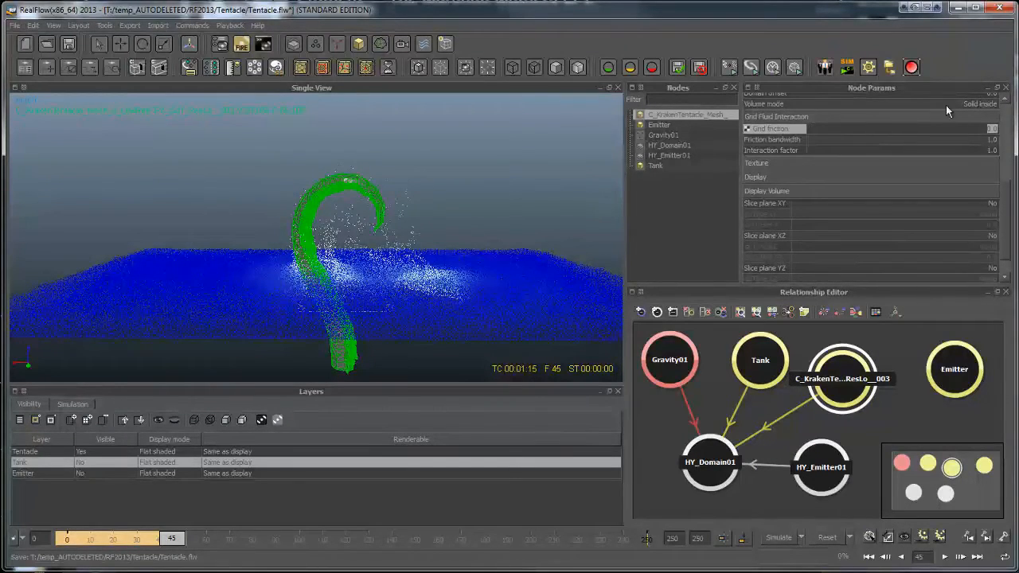
text(.5)
key(Return)
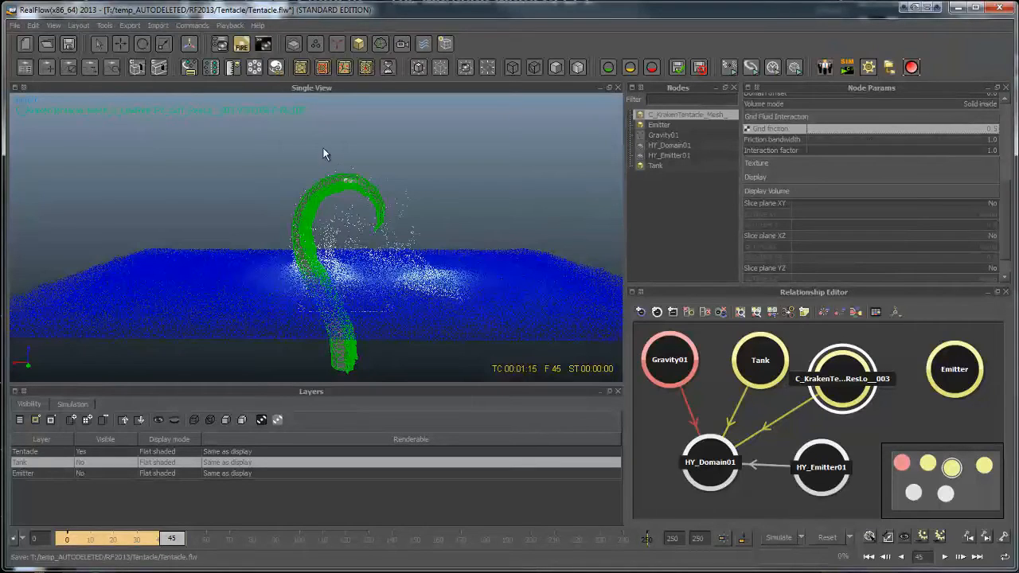
Set the Interaction factor of the Kraken tentacle mesh to 2.0 in its Grid Fluid Interaction settings
click(931, 143)
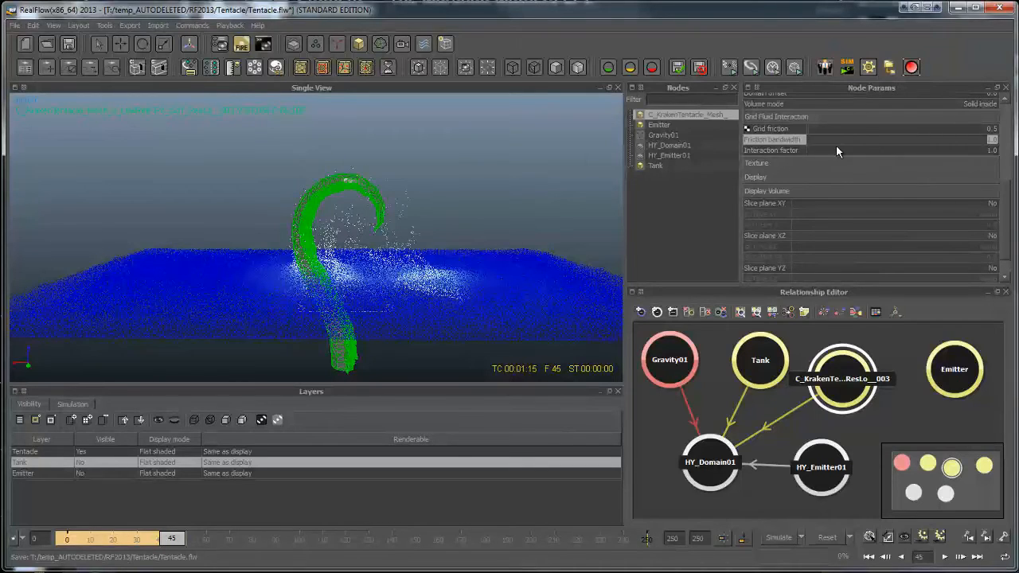
click(880, 150)
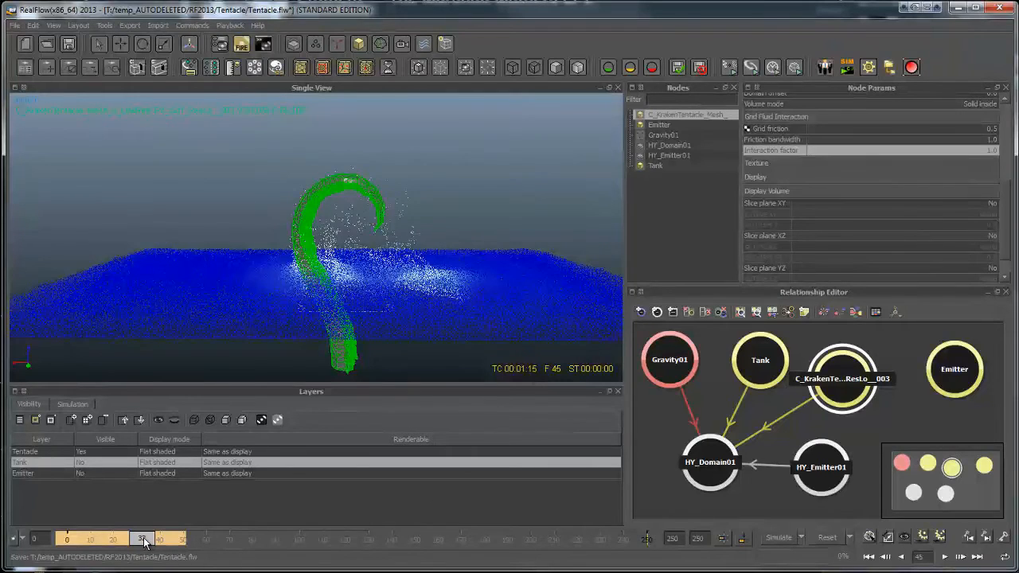
drag(144, 542, 86, 542)
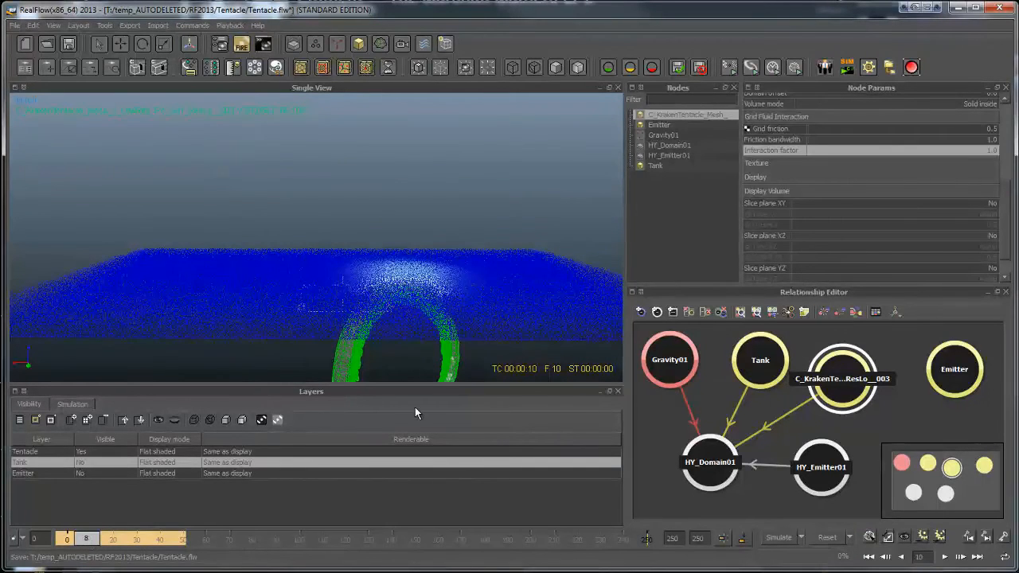
double_click(922, 142)
double_click(922, 146)
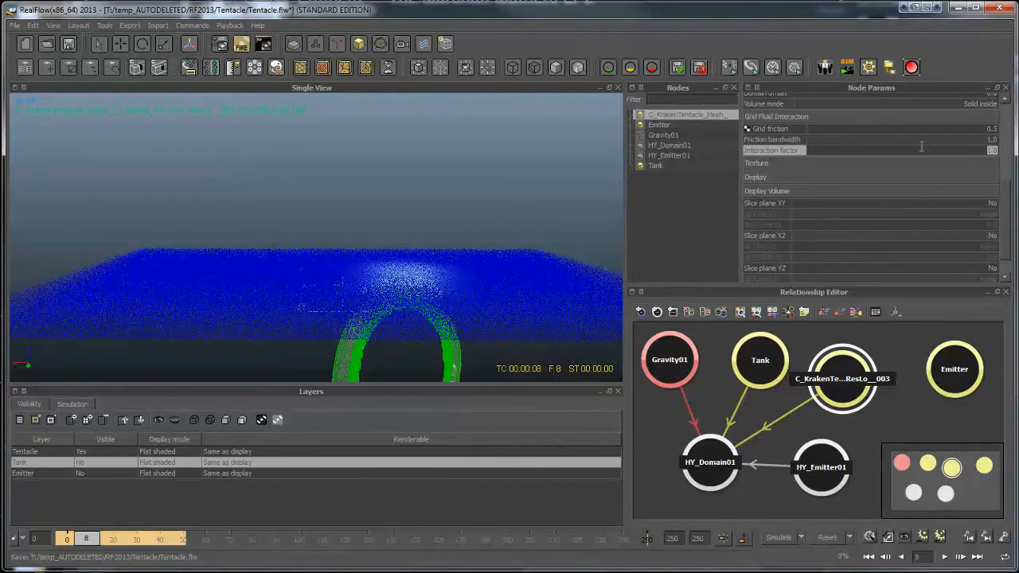
text(2)
key(Return)
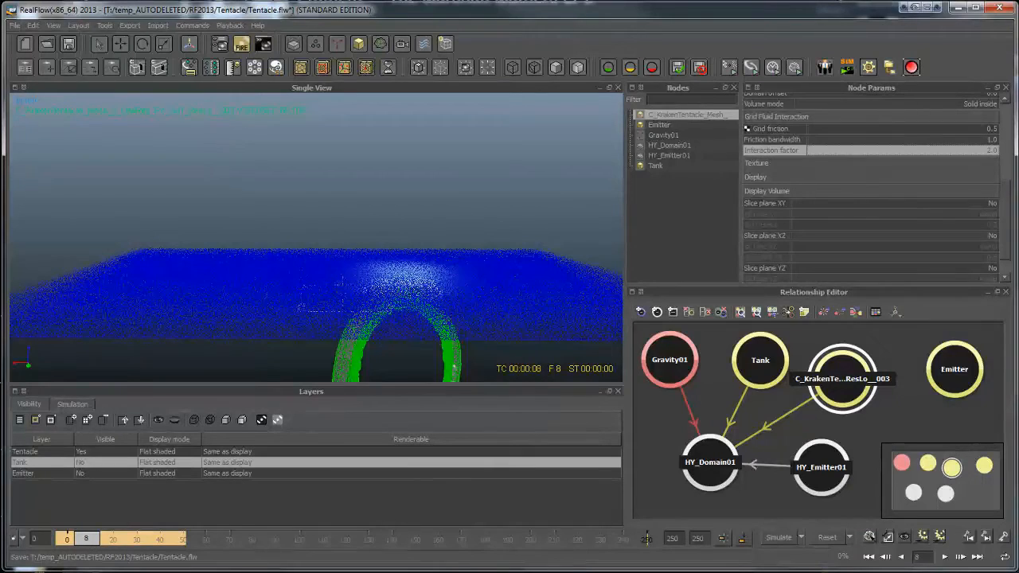
Scrub through frames 19 to 40 and add an Interaction factor key with value 2.0 at frame 30
click(111, 539)
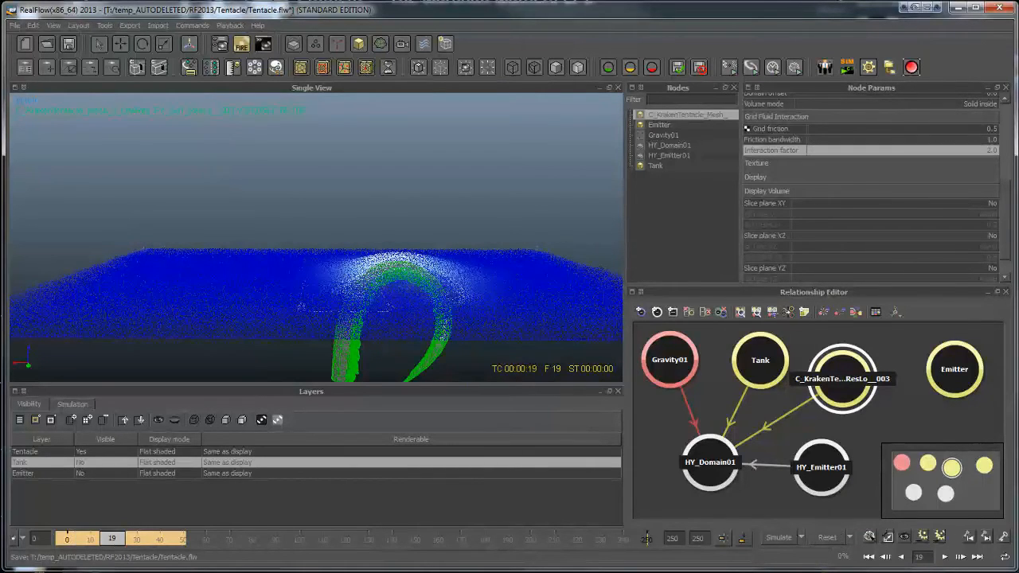
click(139, 541)
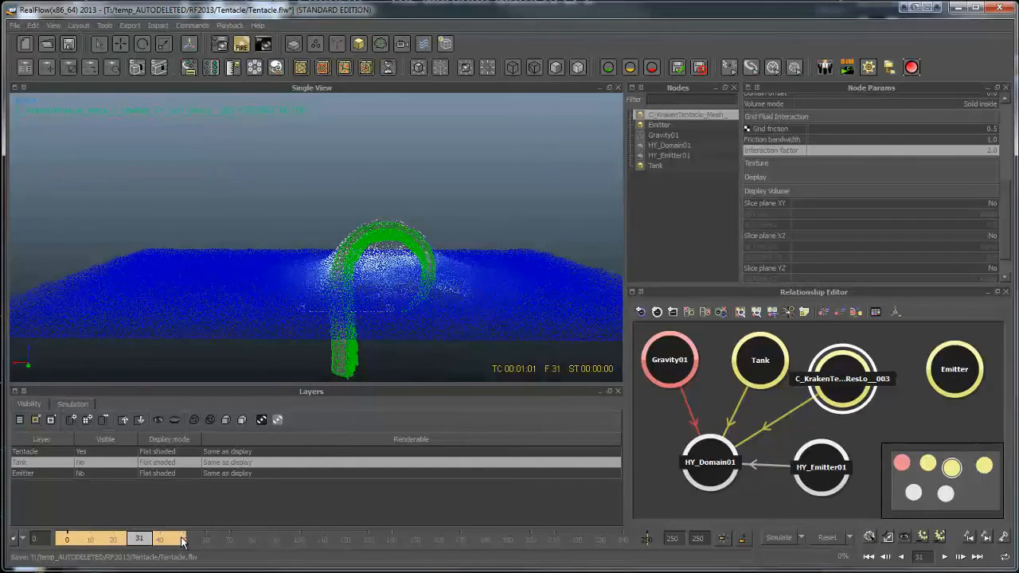
click(162, 540)
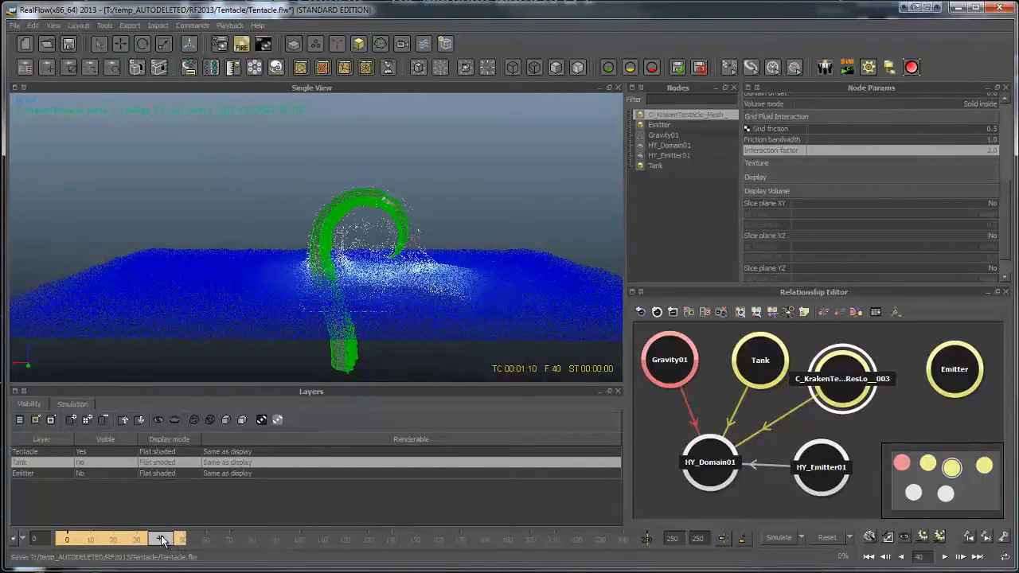
drag(161, 540, 137, 541)
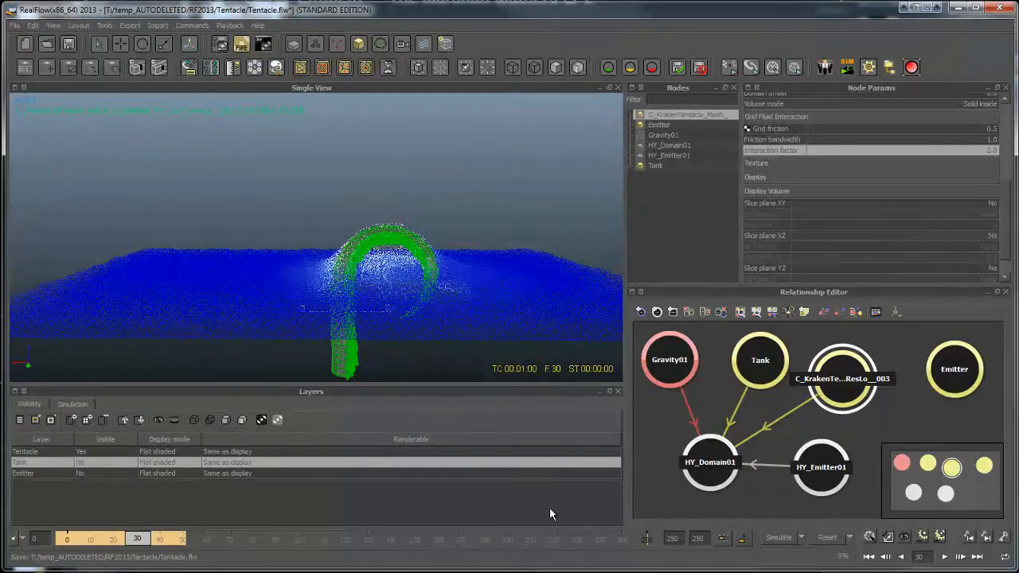
right_click(767, 152)
click(795, 202)
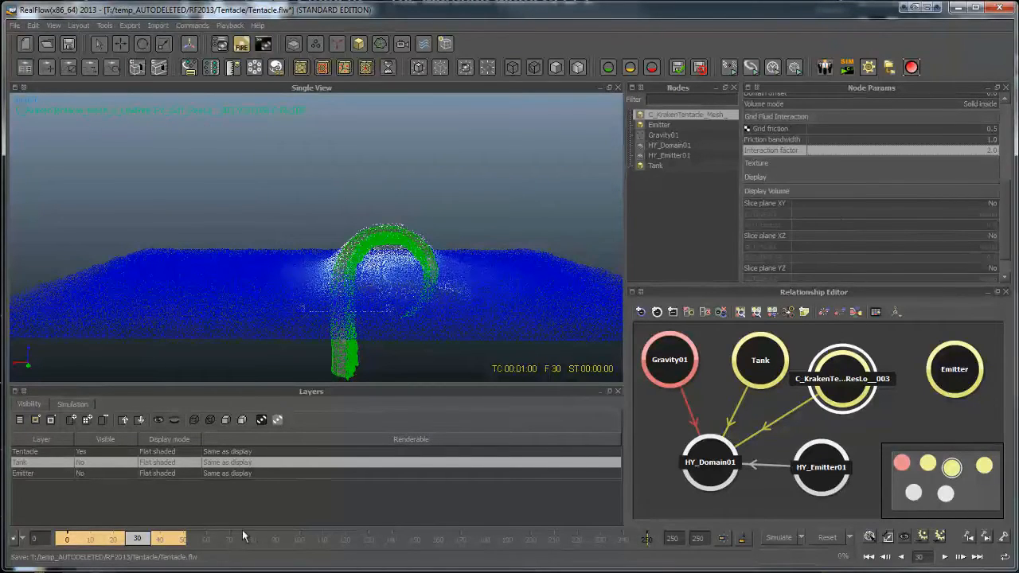
right_click(756, 149)
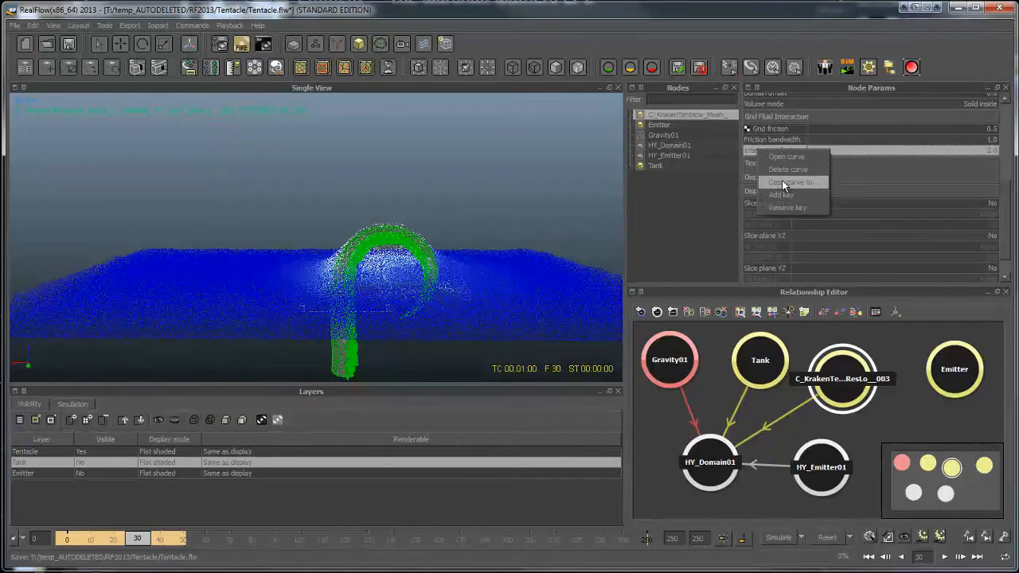
Key the tentacle's Interaction factor at 1.0 on frame 40
click(173, 541)
drag(170, 541, 161, 544)
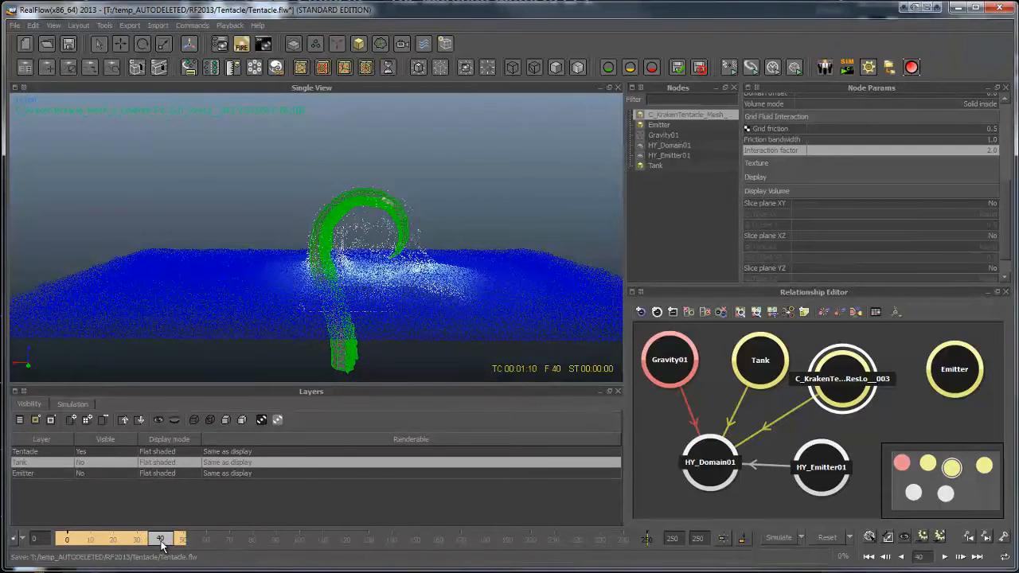
double_click(907, 156)
text(1)
key(Return)
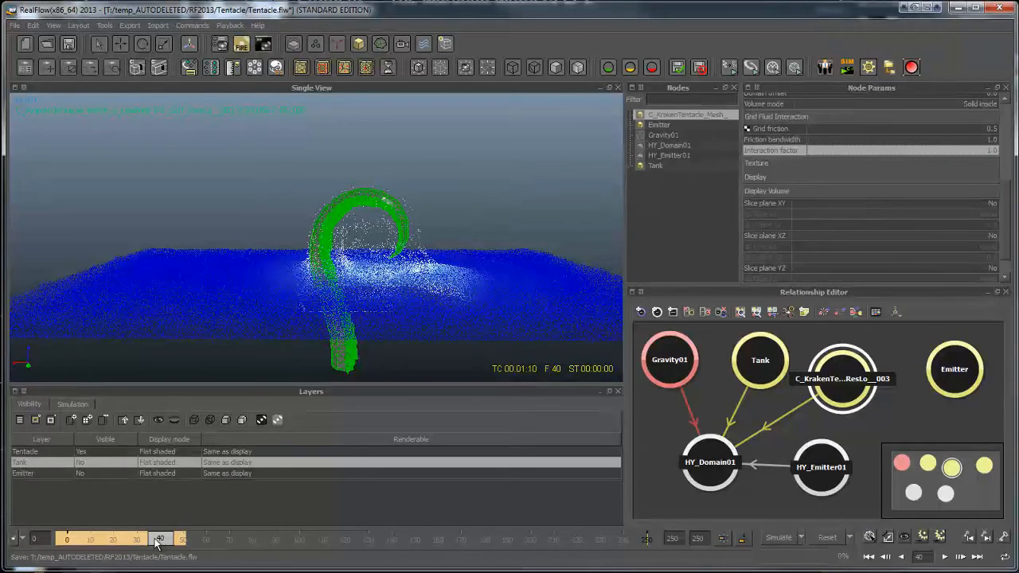
Reset the scene data, run the simulation again from frame 0 and stop it at frame 55
click(820, 537)
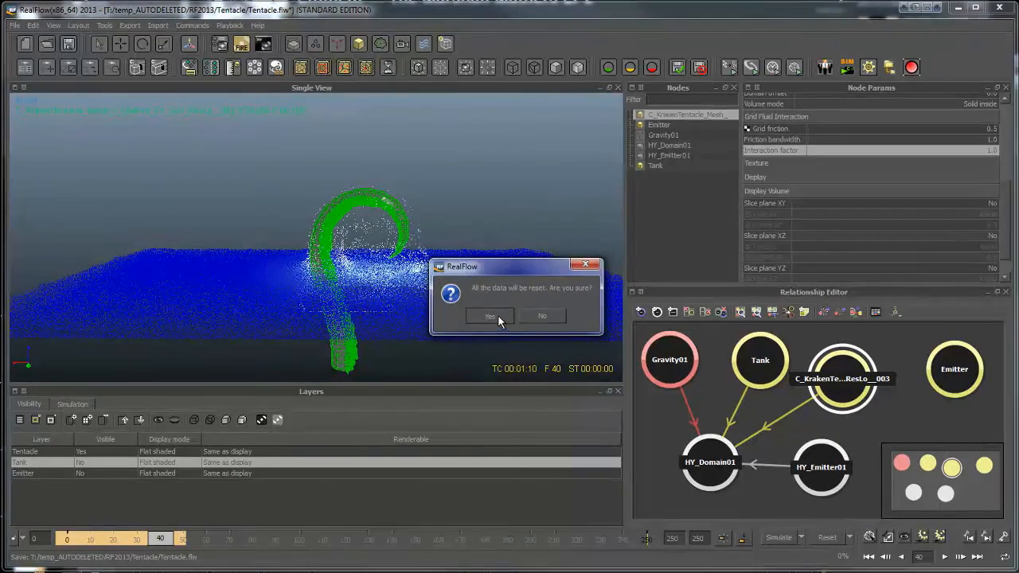
click(490, 316)
drag(68, 539, 10, 539)
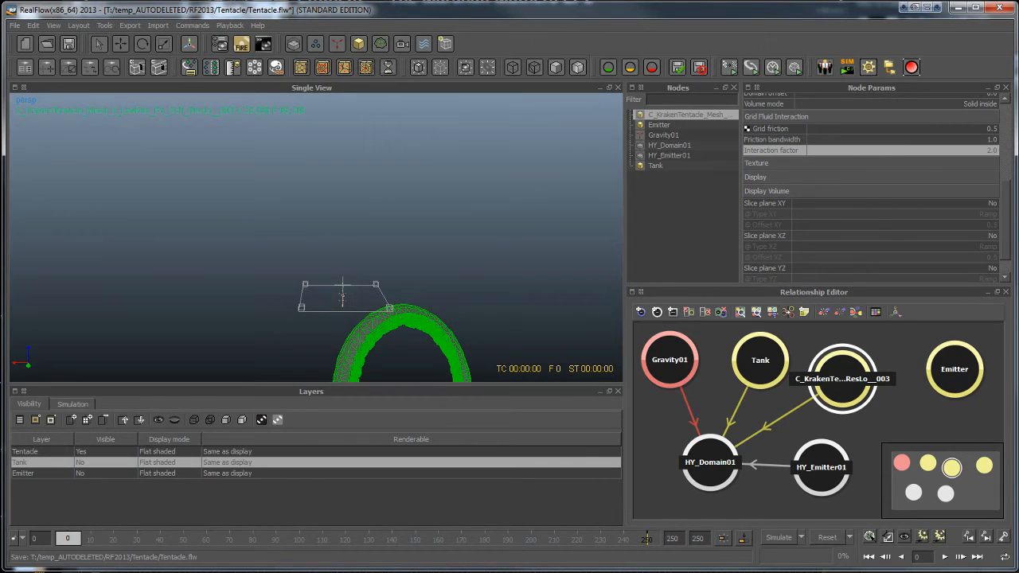
click(779, 538)
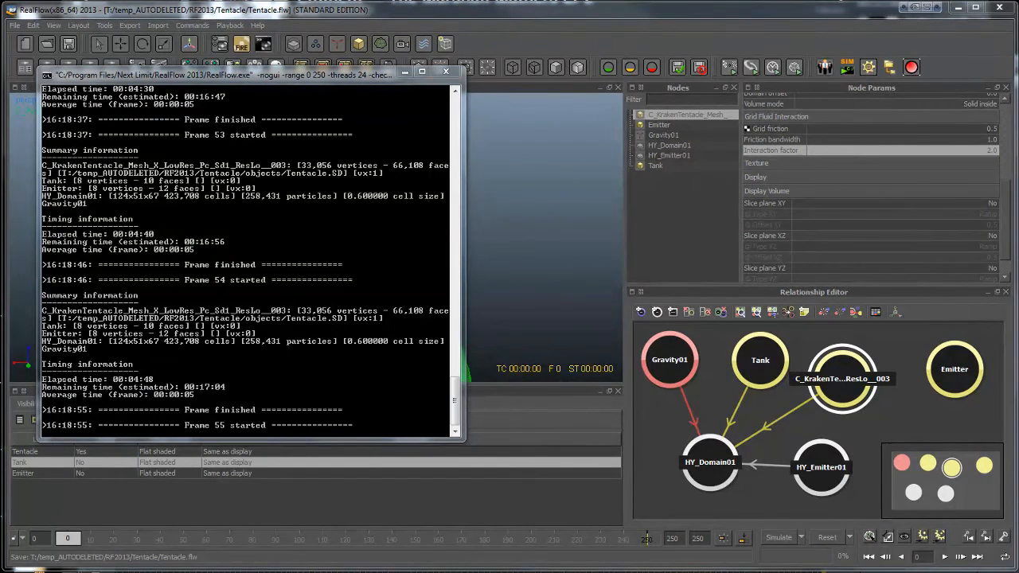
click(446, 71)
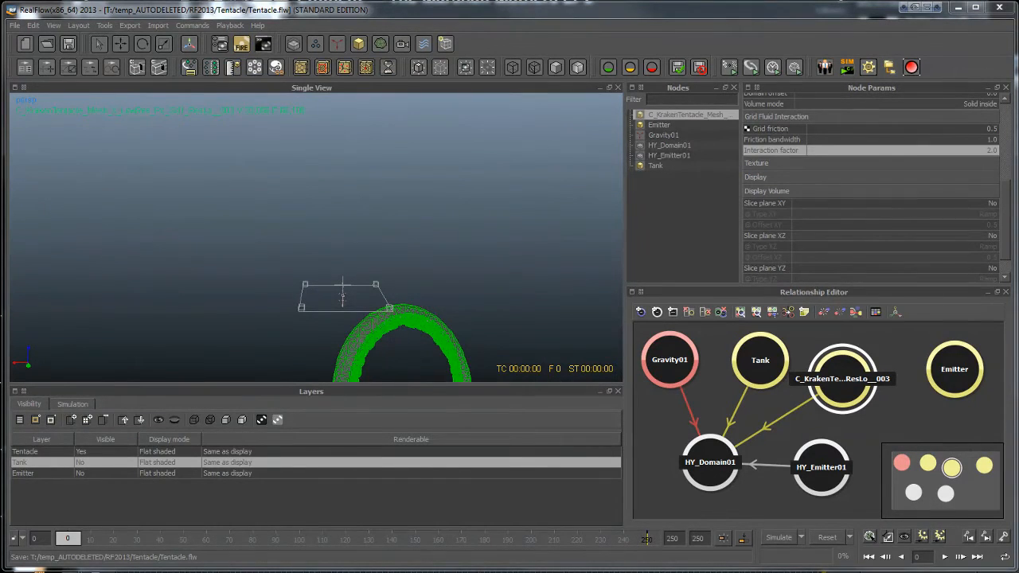
Scrub the simulated frames from 21 to 55 and examine the splash around the tentacle from another angle
click(117, 539)
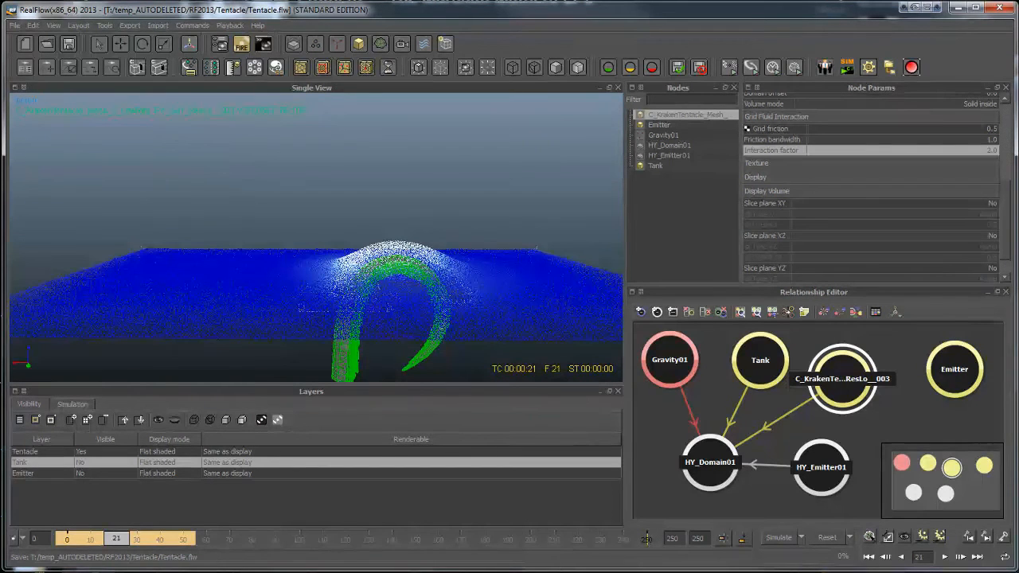
drag(117, 539, 164, 539)
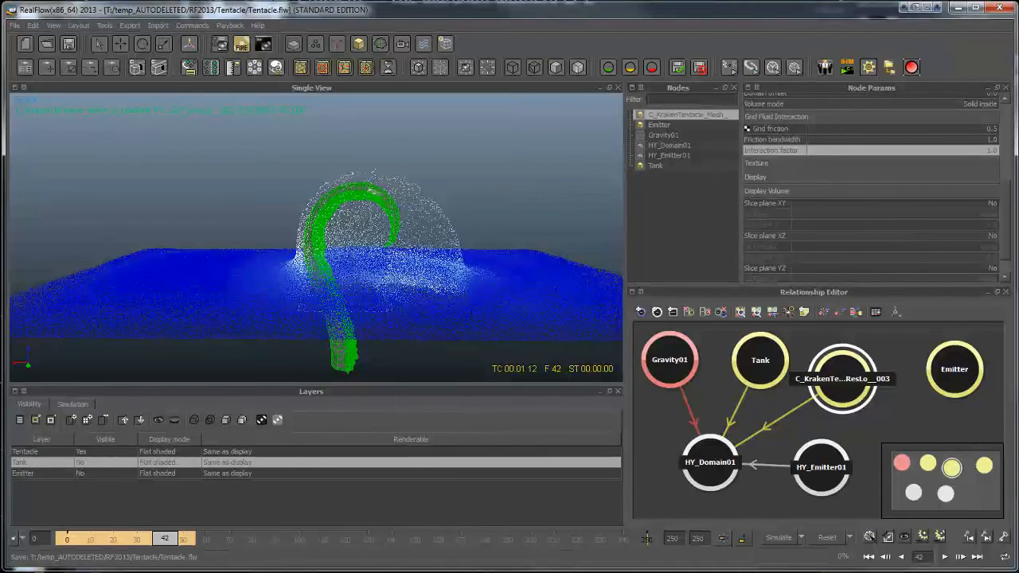
mouse_move(319, 239)
alt+mouse_down()
mouse_move(291, 266)
mouse_move(430, 247)
mouse_move(323, 247)
mouse_move(299, 311)
mouse_move(327, 227)
mouse_move(295, 243)
mouse_move(302, 227)
alt+mouse_up()
scroll(294, 242, down, 5)
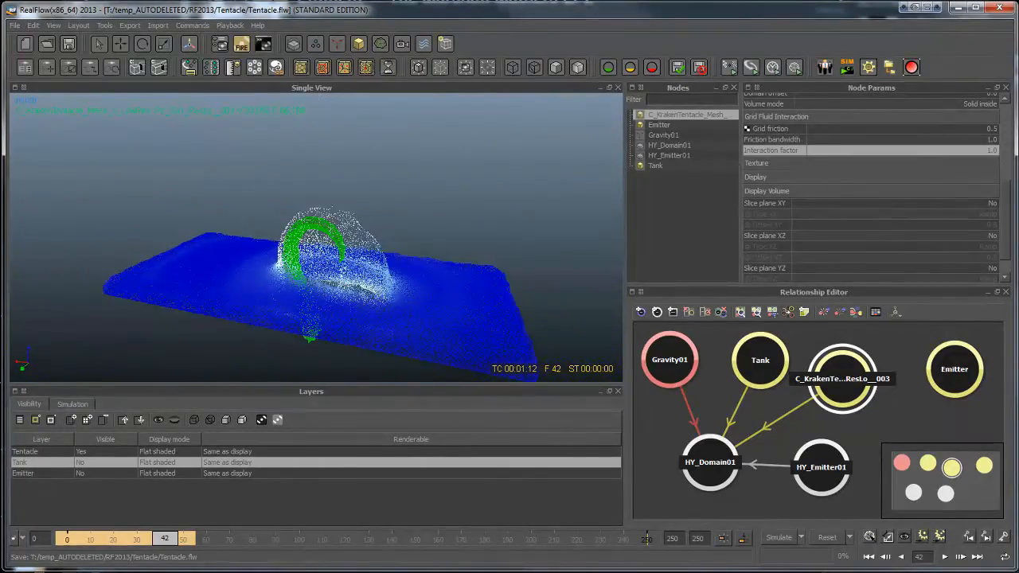
drag(164, 539, 195, 539)
mouse_move(307, 262)
alt+mouse_down()
mouse_move(338, 235)
mouse_move(291, 275)
mouse_move(271, 323)
mouse_move(315, 267)
mouse_move(374, 275)
mouse_move(386, 264)
mouse_move(306, 261)
alt+mouse_up()
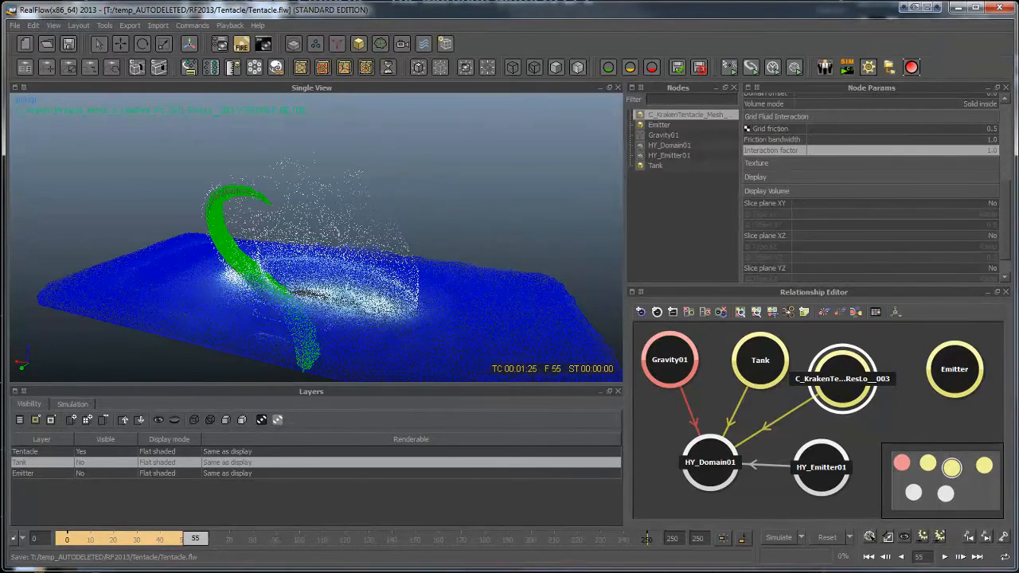
Lower the frame 30 key of the tentacle's Interaction factor curve to about 1.24 in the Curve Editor
right_click(803, 150)
click(836, 160)
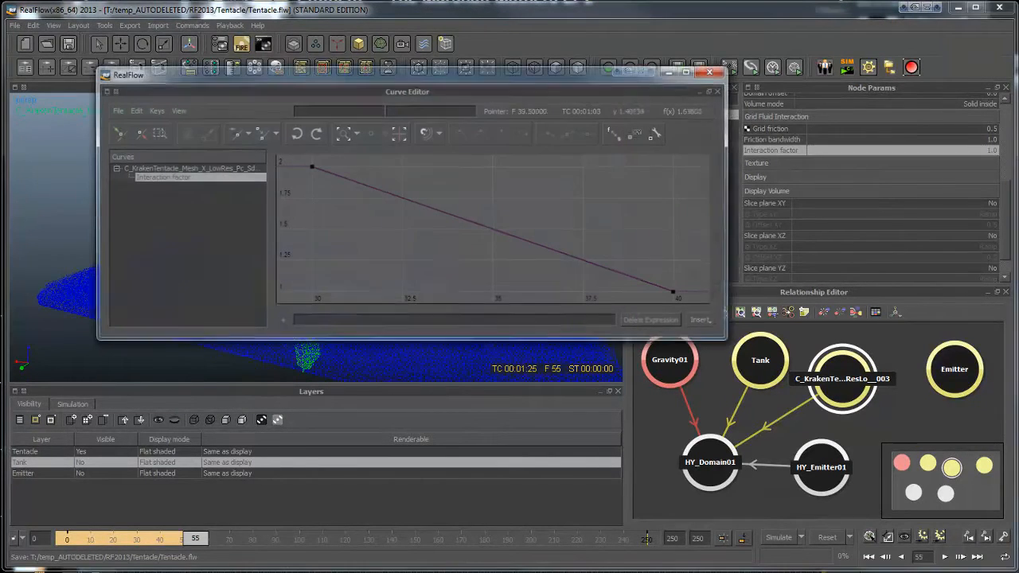
click(310, 167)
drag(311, 167, 312, 262)
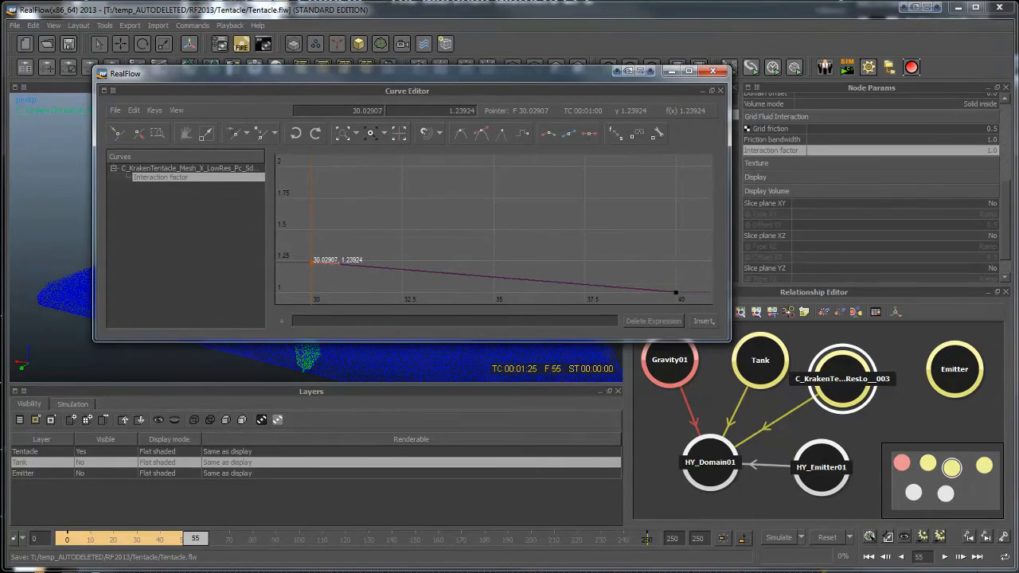
click(712, 71)
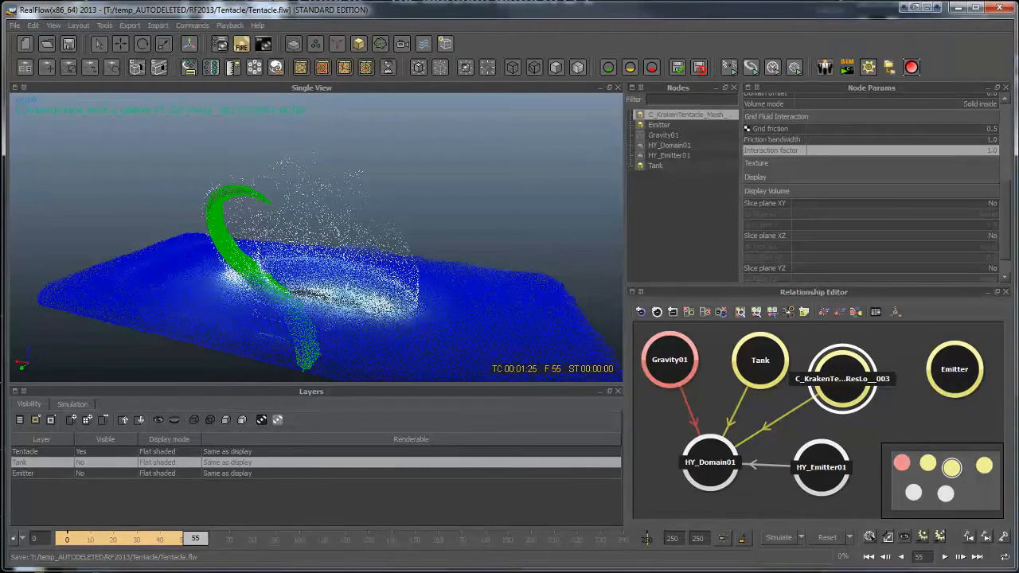
Set the Grid friction of the Kraken tentacle mesh to 0.6
click(903, 151)
click(903, 139)
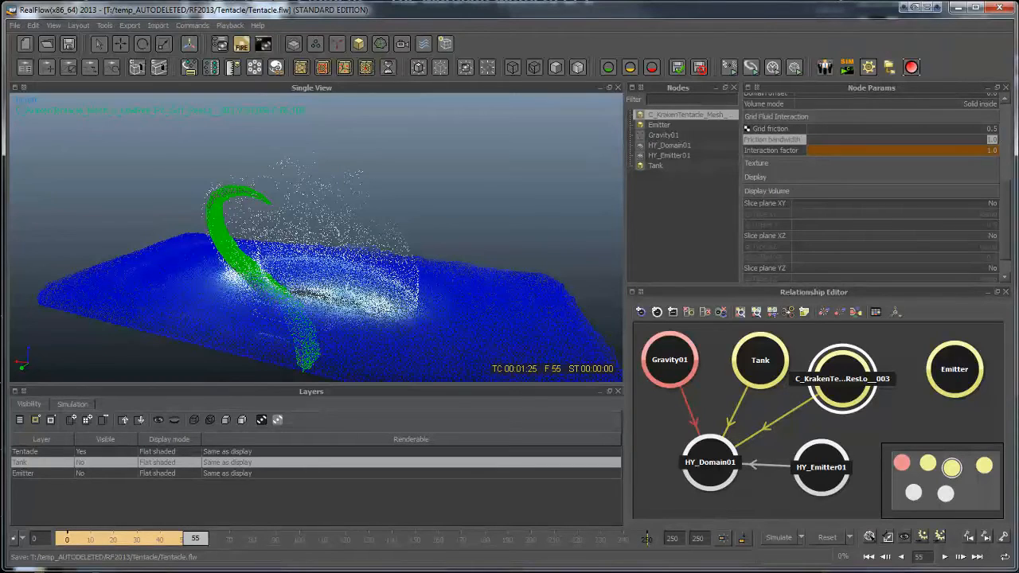
click(902, 129)
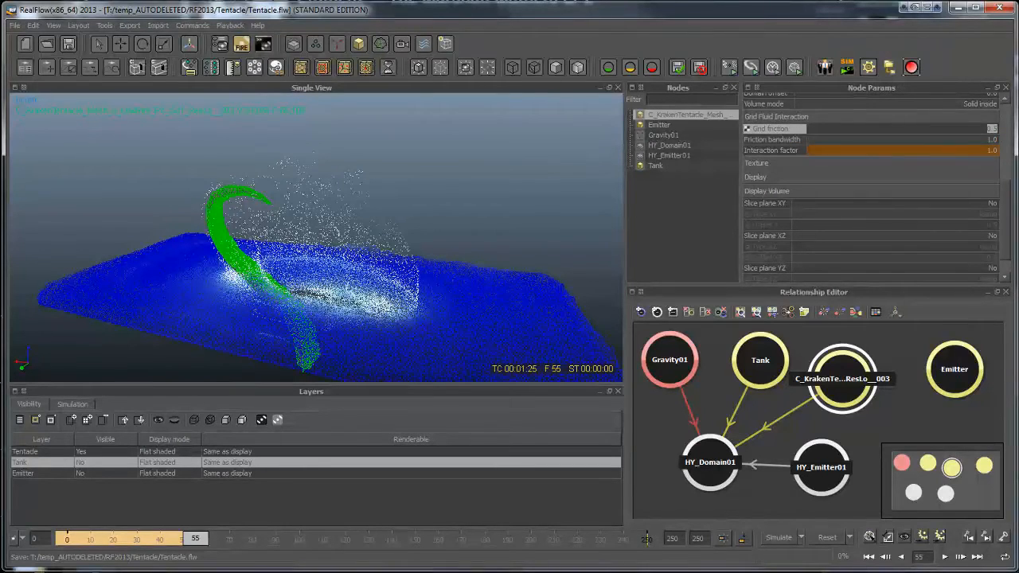
text(0.6)
key(Return)
alt+drag(319, 239, 343, 223)
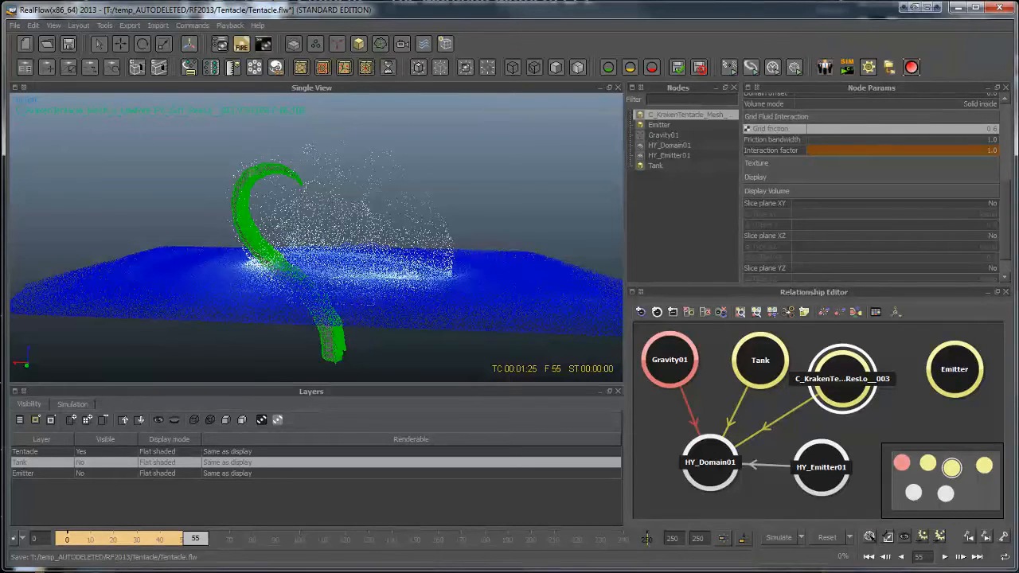
Reset the scene, rerun the fluid simulation and move its console window fully into view before returning to the scene
key(ctrl+r)
key(Return)
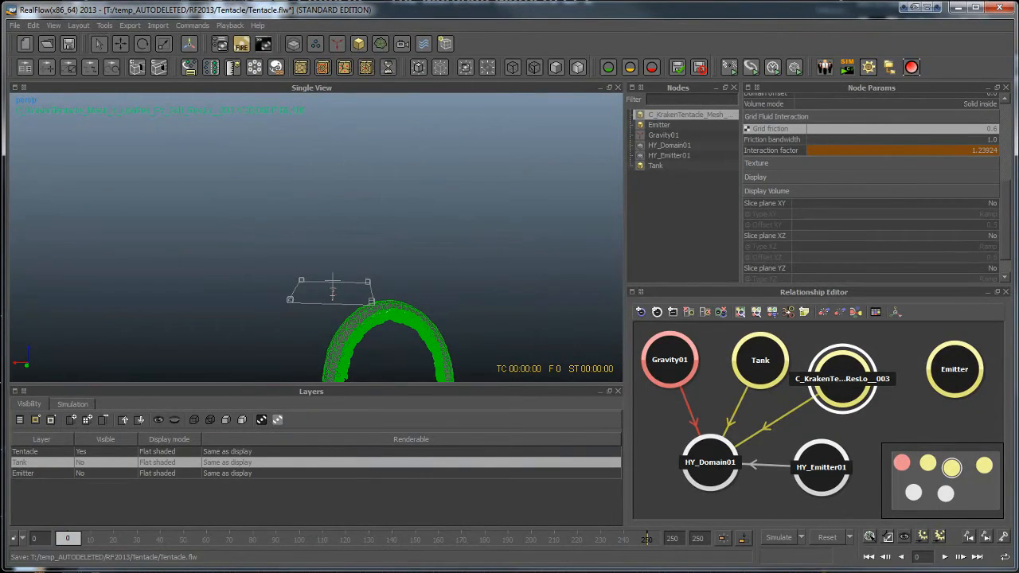
click(780, 538)
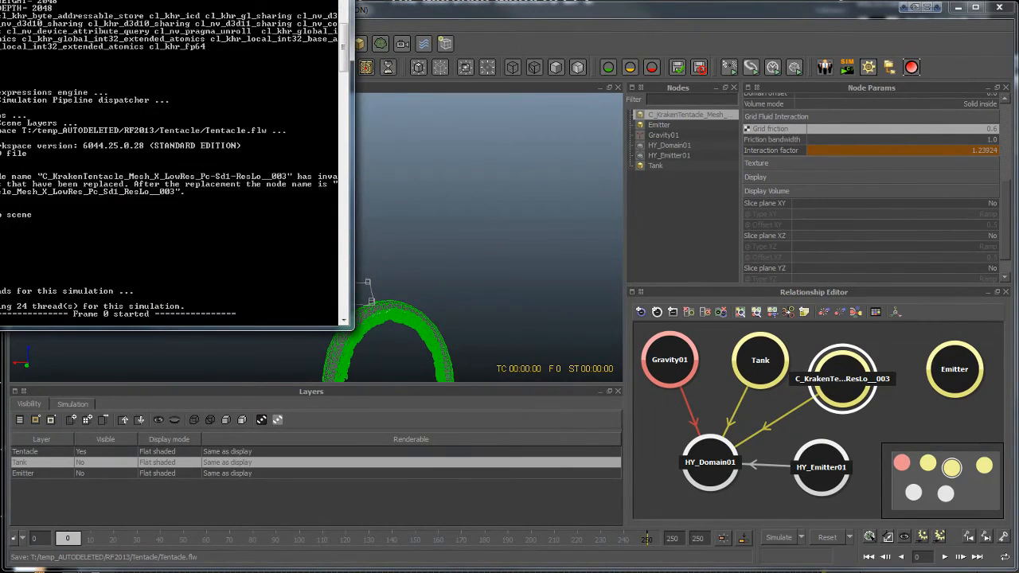
drag(110, 0, 227, 39)
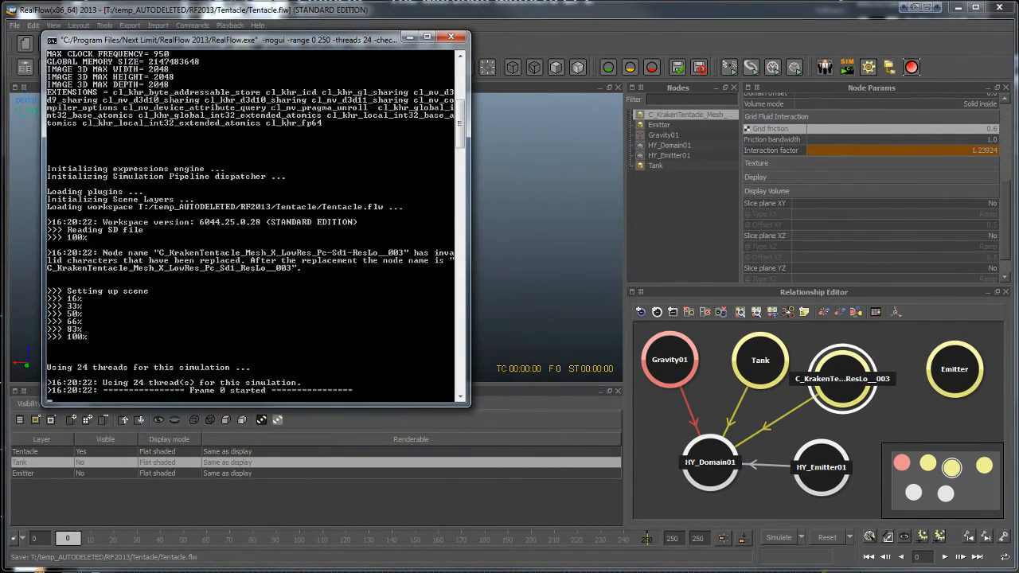
click(546, 231)
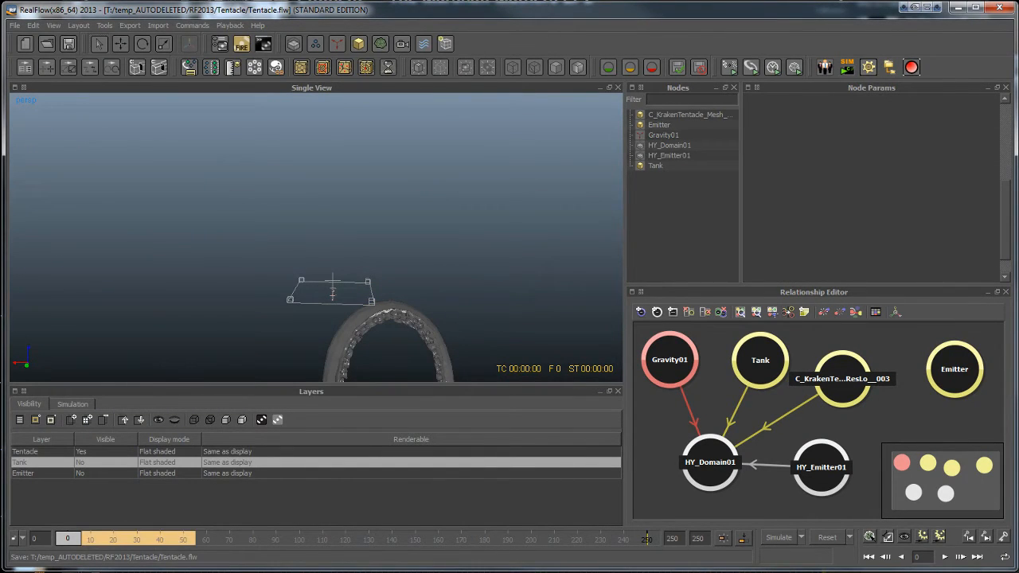
Check the simulation's console progress and scrub the new frames up to 49 to examine the fluid around the tentacle
drag(68, 539, 74, 539)
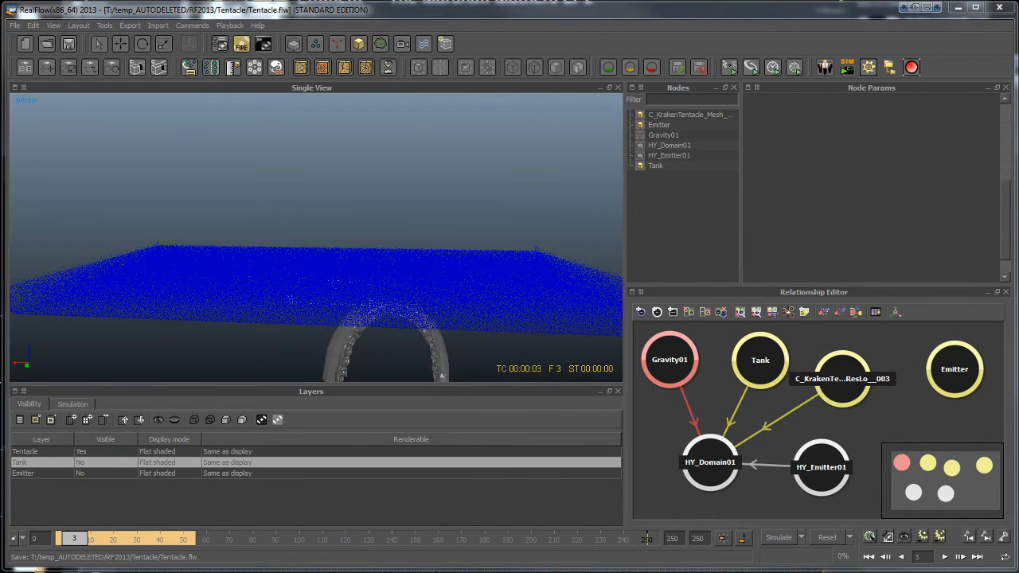
key(alt+Tab)
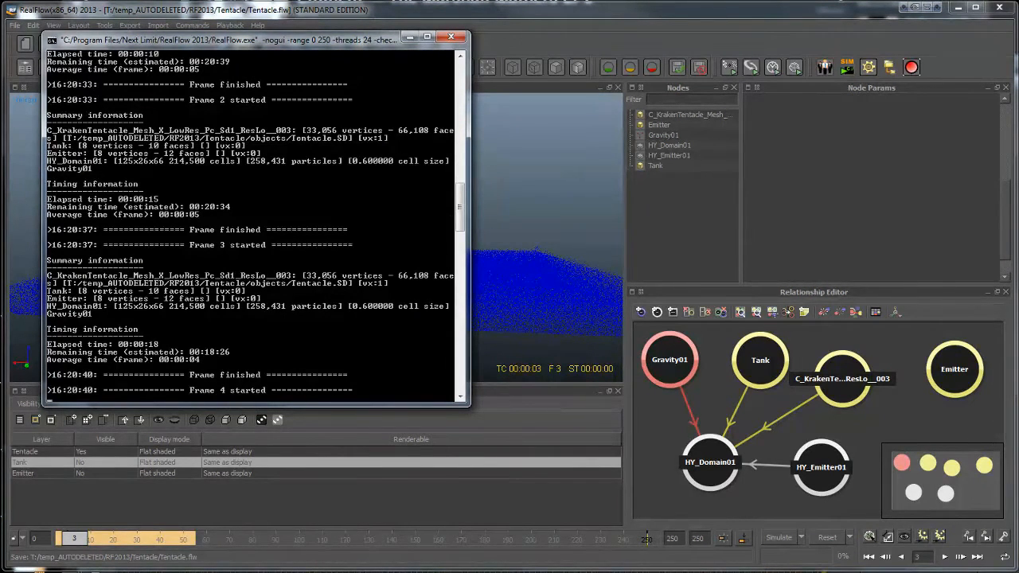
key(alt+Tab)
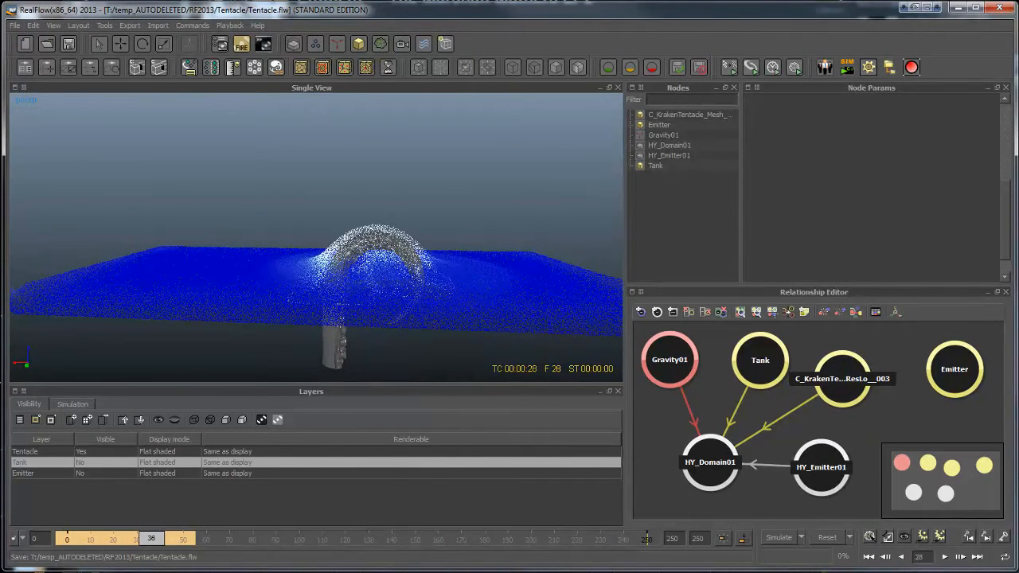
drag(151, 538, 181, 538)
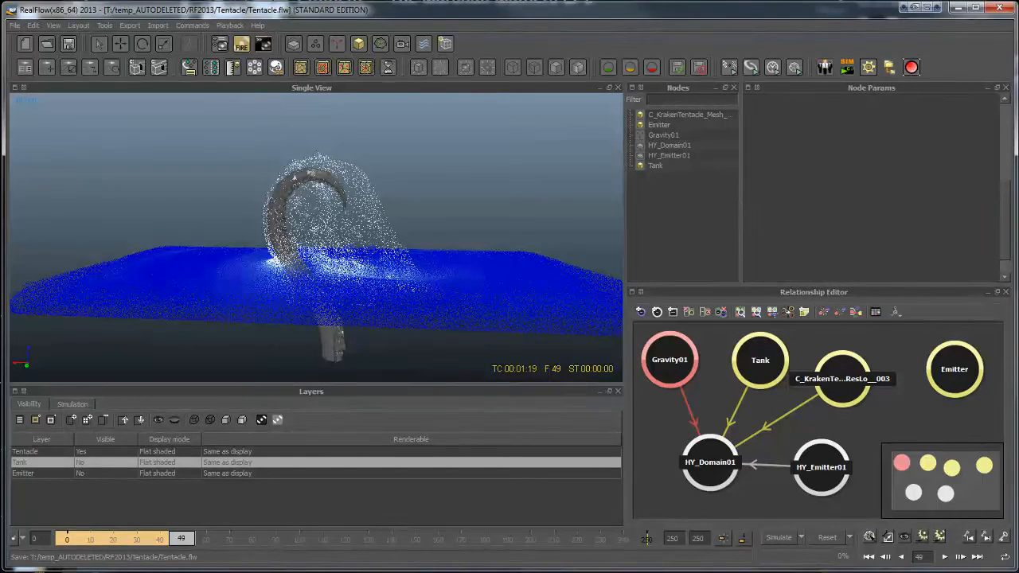
Advance the playback to frame 52 and examine the splash around the tentacle from above and from the side
drag(181, 539, 189, 539)
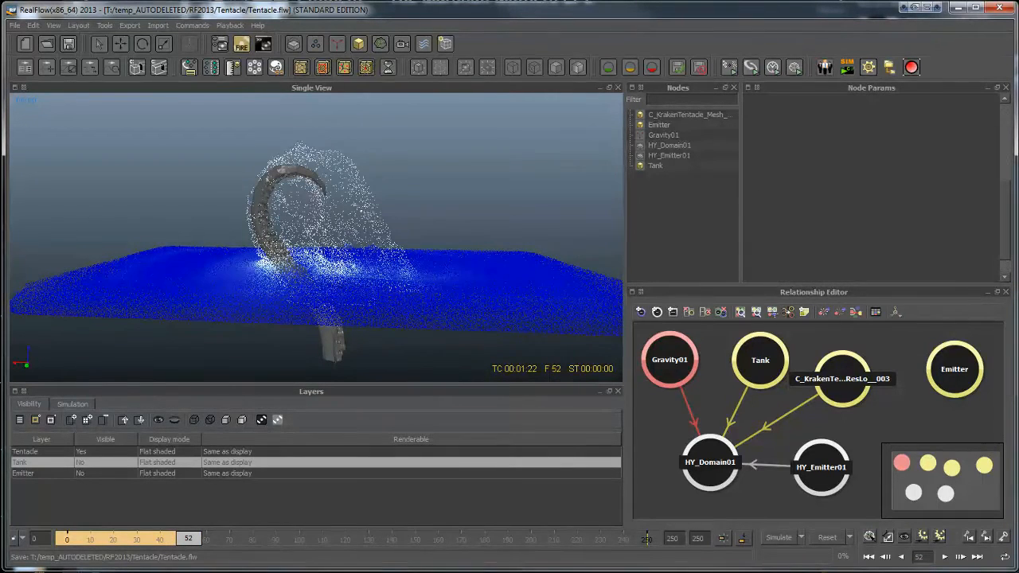
alt+drag(335, 231, 370, 274)
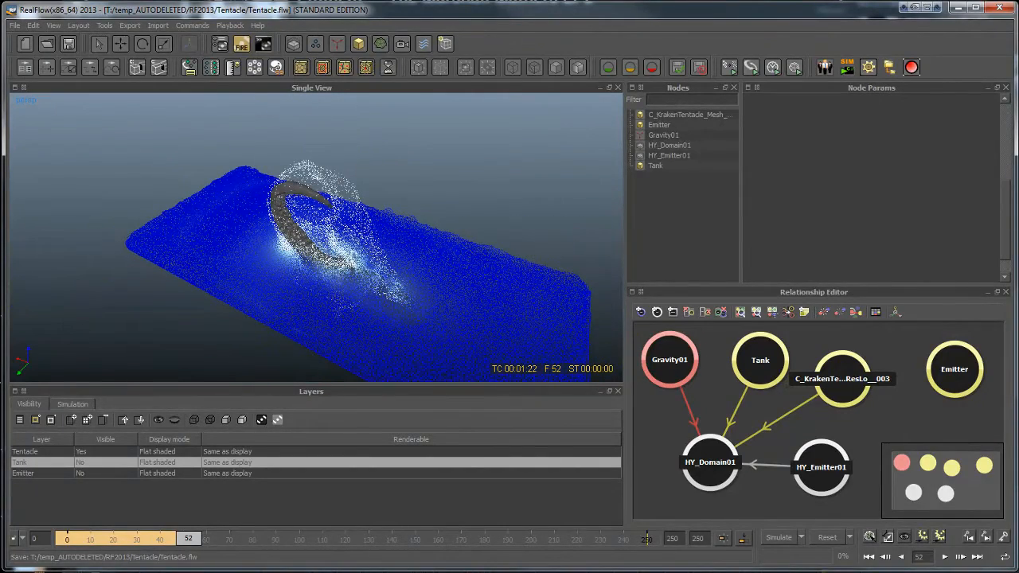
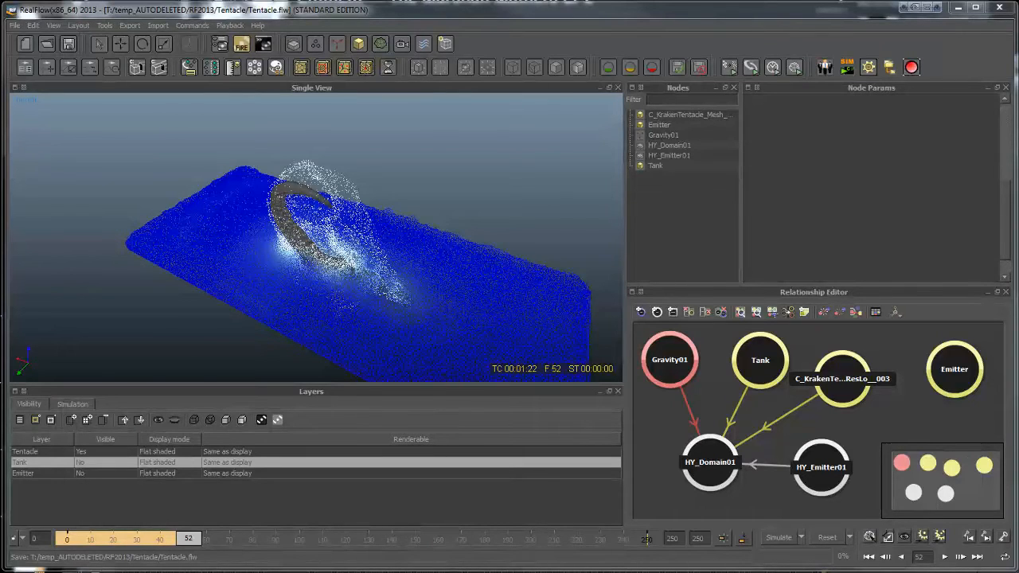
alt+drag(318, 255, 378, 191)
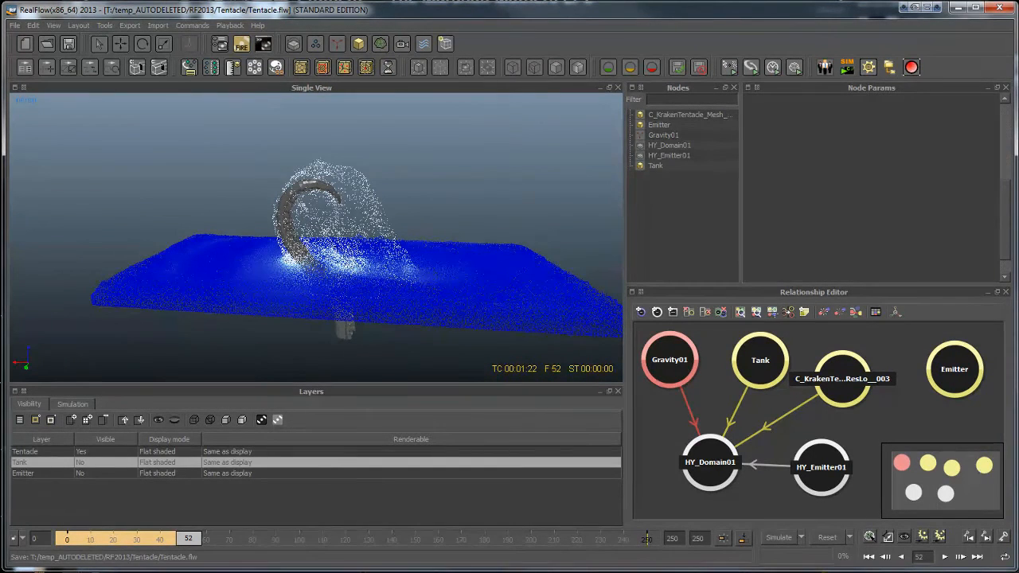
Add a Drag Force daemon to the scene and place its node below HY_Domain01, linked to the domain
click(337, 44)
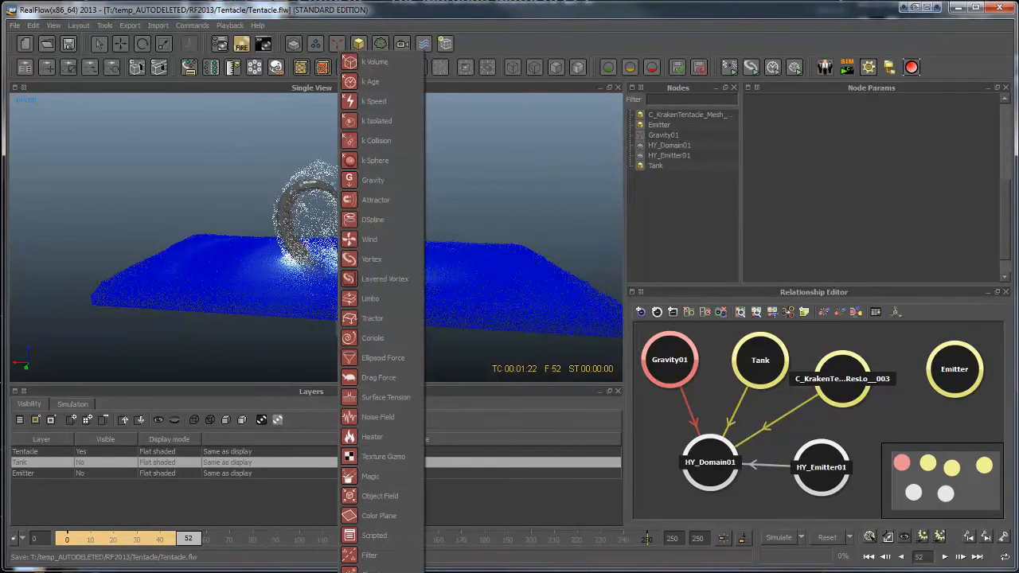
click(378, 377)
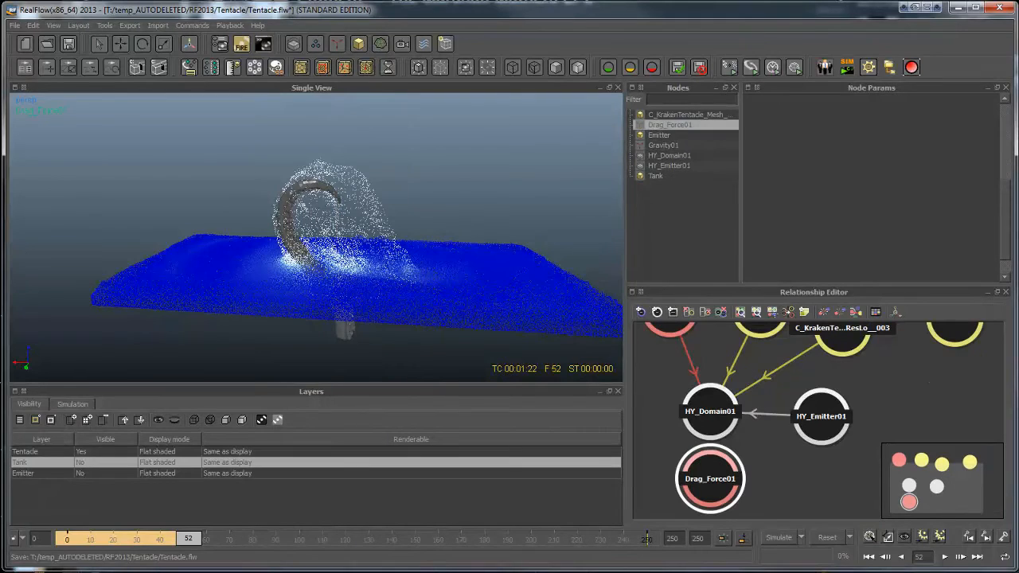
drag(711, 458, 716, 416)
drag(710, 480, 664, 489)
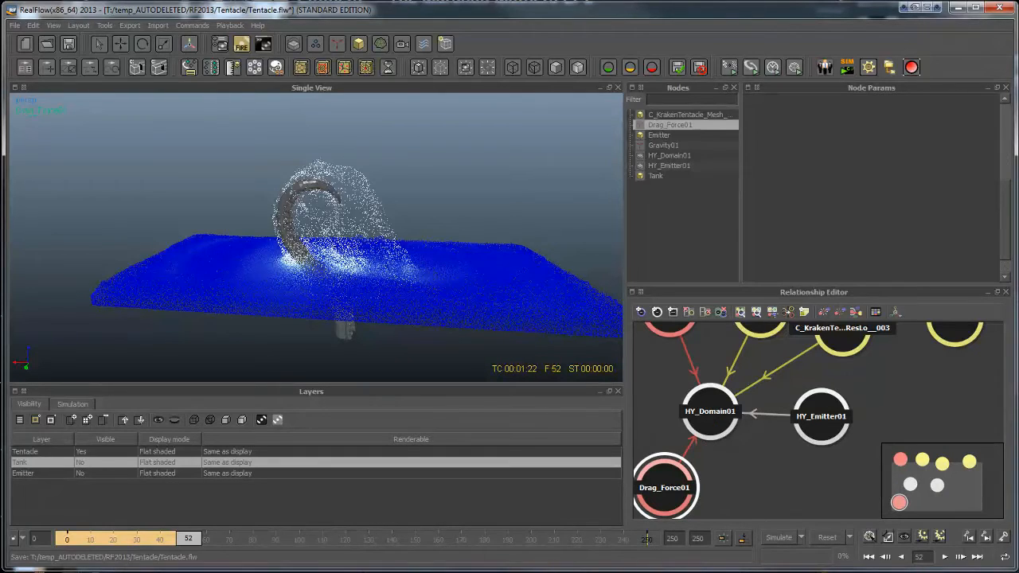
drag(666, 487, 707, 506)
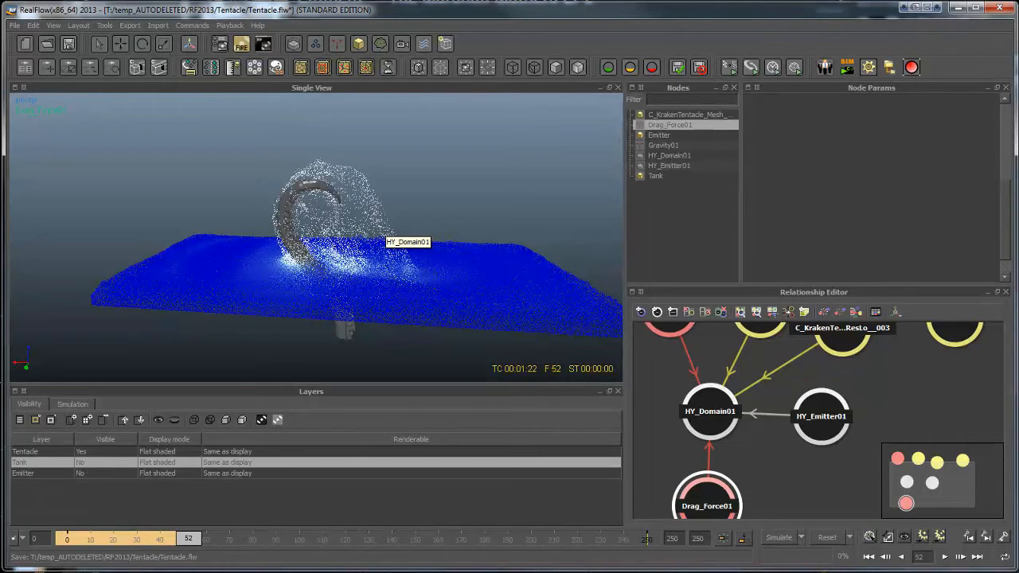
Add a k Volume daemon and fit its box to the scene
alt+drag(384, 223, 255, 224)
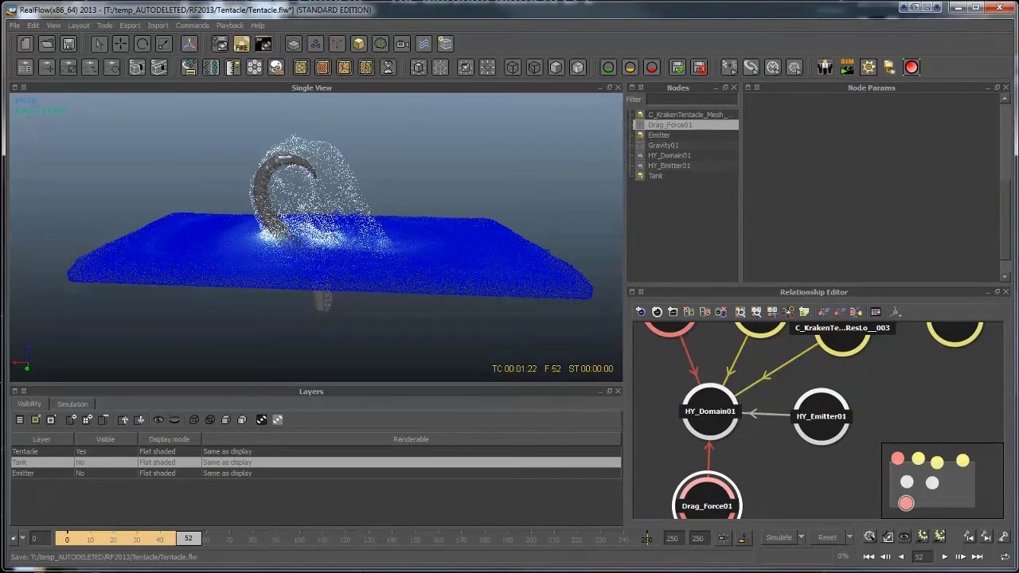
alt+drag(255, 225, 237, 237)
alt+drag(321, 298, 324, 303)
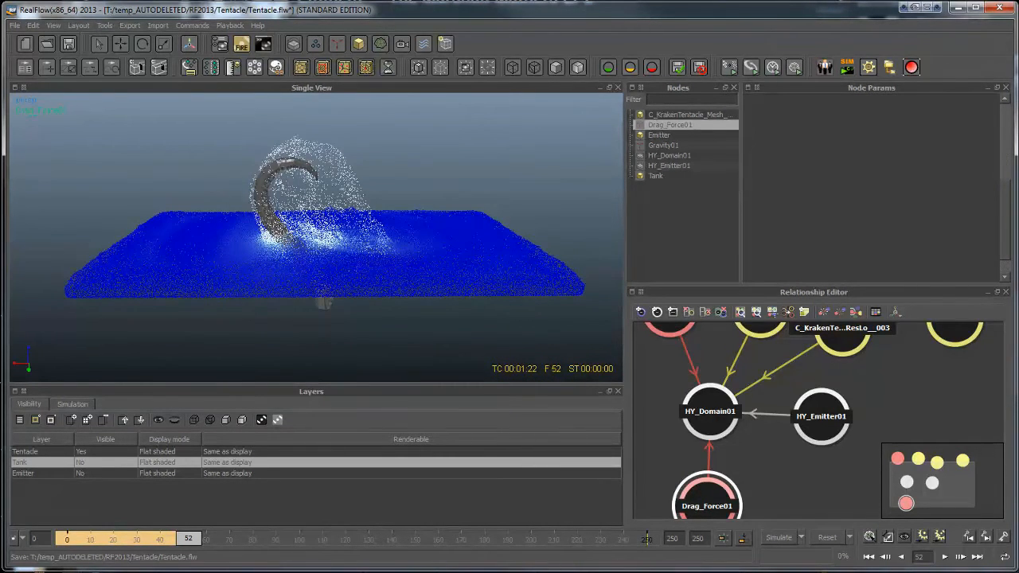
click(337, 45)
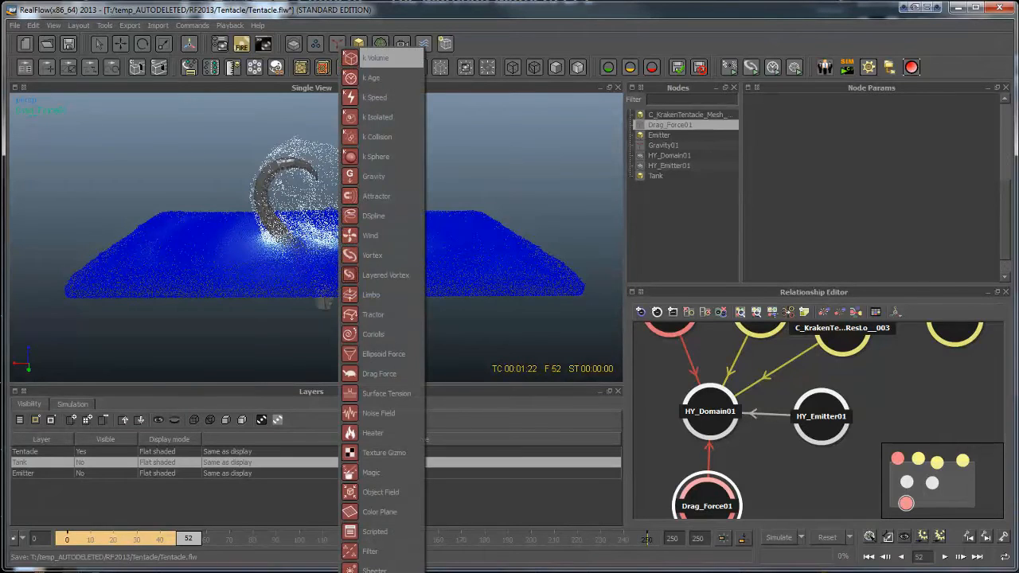
click(382, 57)
alt+drag(350, 227, 314, 243)
scroll(318, 239, down, 3)
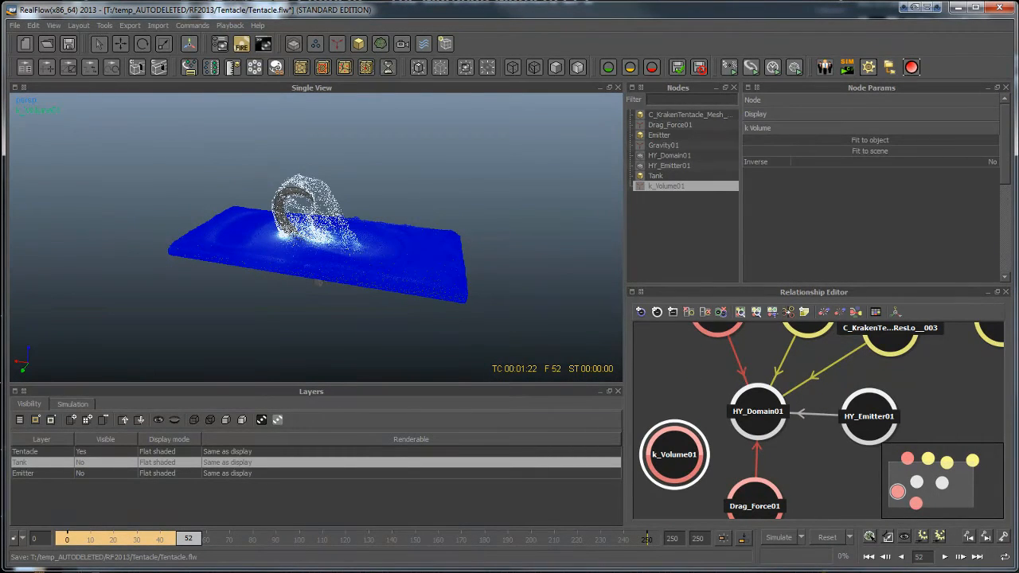
click(871, 151)
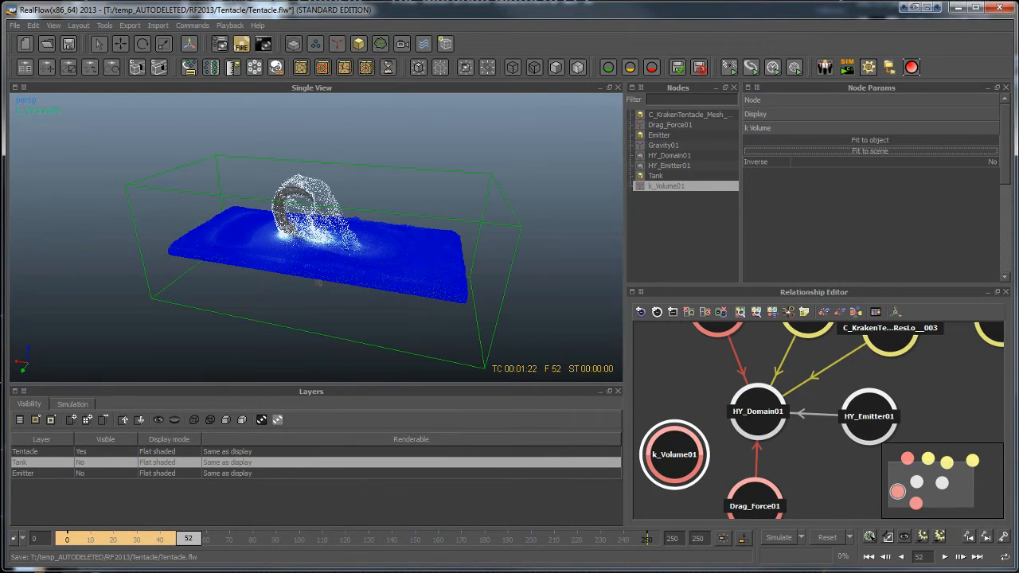
Raise the k Volume box along its vertical axis and increase its height around the tank and splash
alt+drag(335, 255, 369, 217)
key(w)
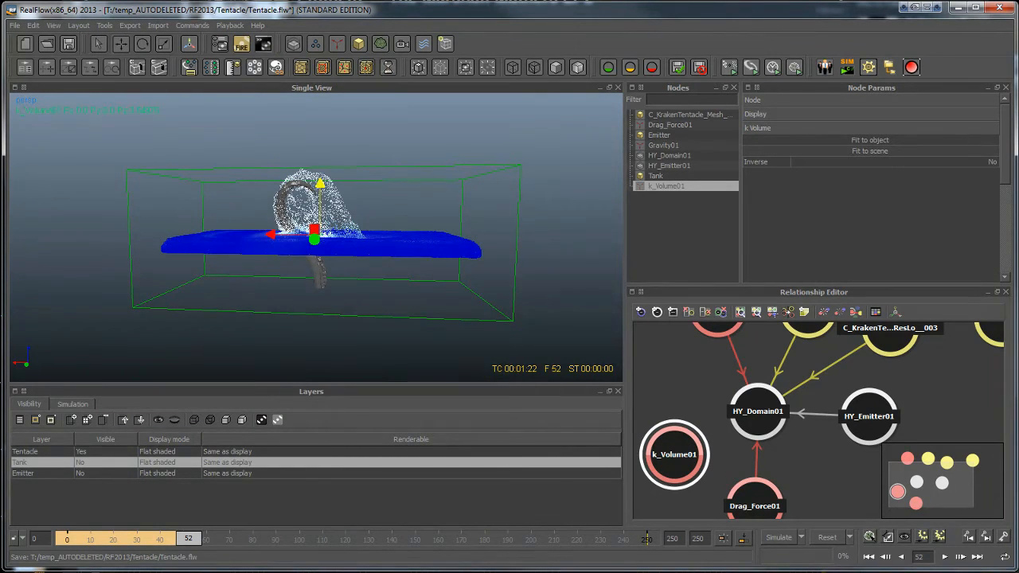
drag(320, 183, 320, 145)
drag(289, 184, 379, 253)
click(405, 193)
drag(401, 206, 451, 132)
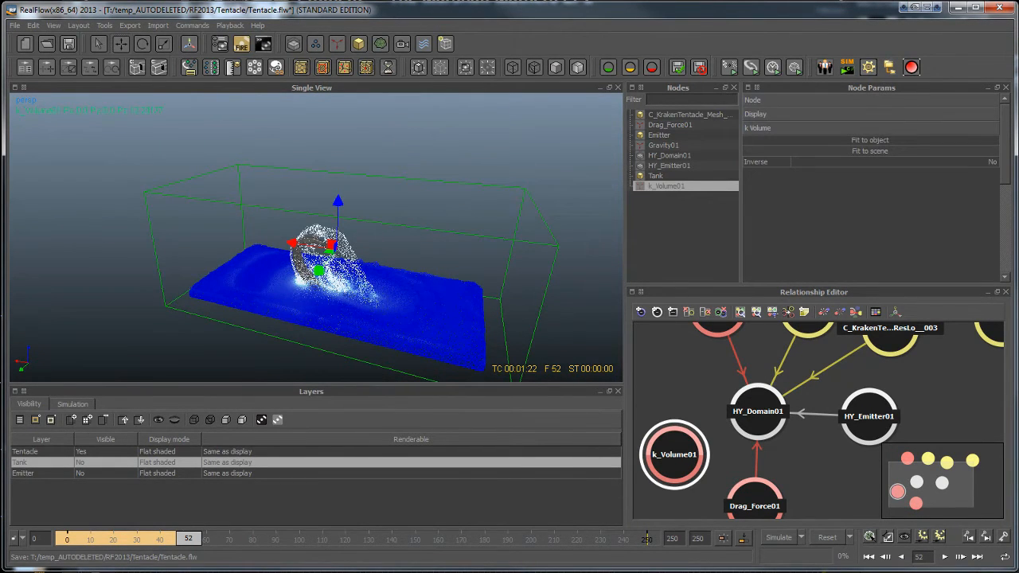
key(r)
drag(337, 202, 360, 212)
key(w)
key(r)
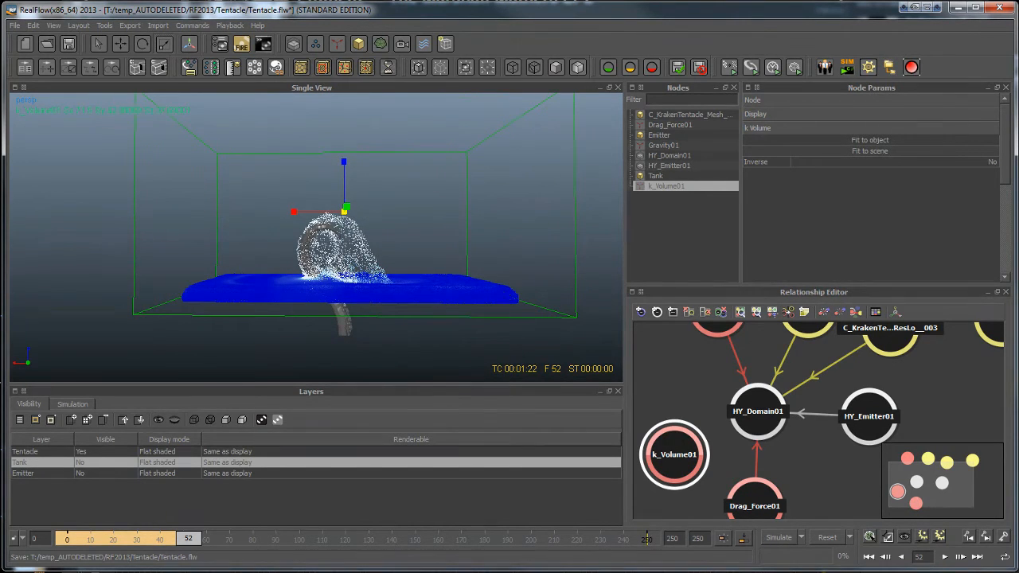
mouse_move(359, 212)
alt+mouse_down()
mouse_move(279, 279)
mouse_move(370, 209)
mouse_move(342, 242)
mouse_move(430, 203)
mouse_move(354, 195)
mouse_move(351, 227)
alt+mouse_up()
scroll(350, 231, up, 3)
scroll(351, 227, down, 5)
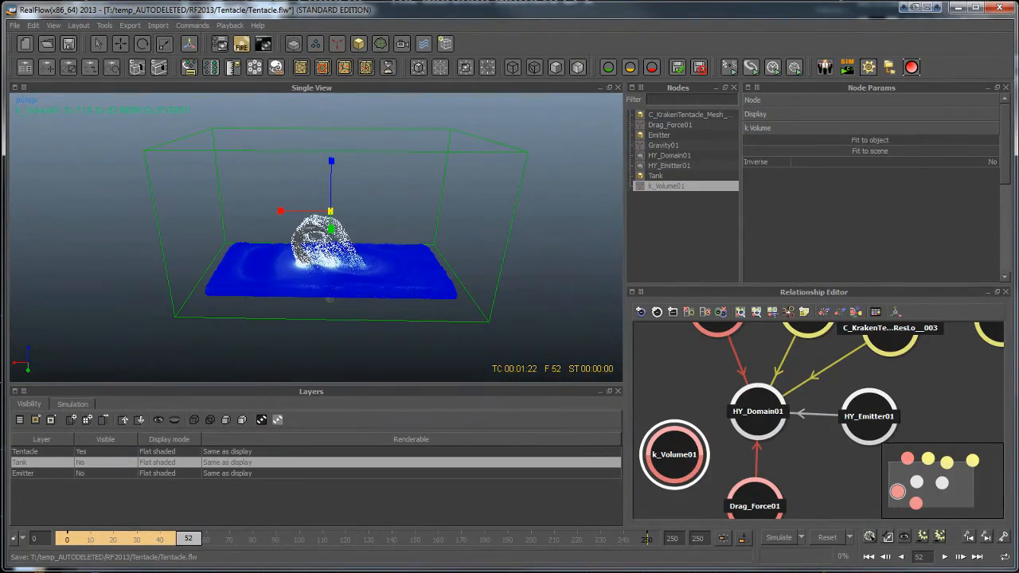
Arrange the Gravity01, k_Volume01 and Drag_Force01 nodes in a column beside HY_Domain01, each linked to the domain
scroll(818, 421, down, 2)
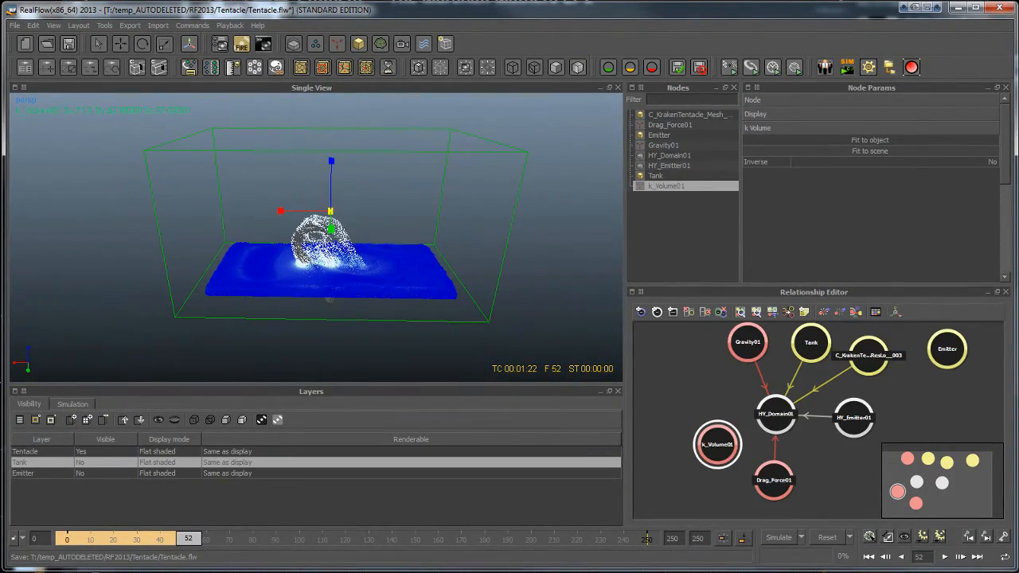
drag(811, 343, 807, 348)
drag(776, 414, 759, 441)
mouse_move(807, 347)
mouse_down()
mouse_move(804, 377)
mouse_move(807, 355)
mouse_up()
click(900, 399)
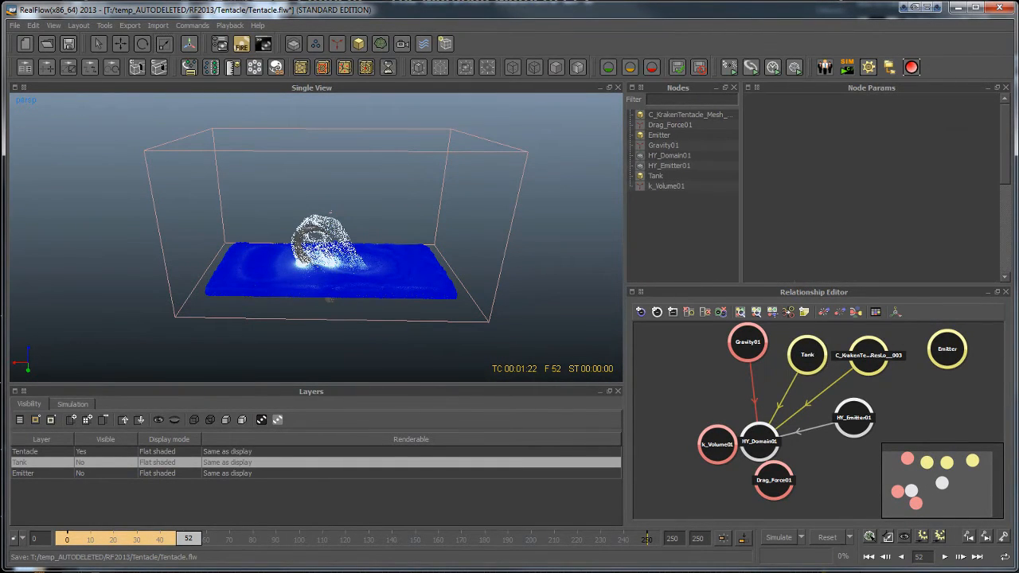
drag(747, 343, 679, 405)
drag(716, 444, 679, 457)
drag(774, 480, 674, 501)
drag(694, 454, 675, 447)
drag(678, 406, 669, 399)
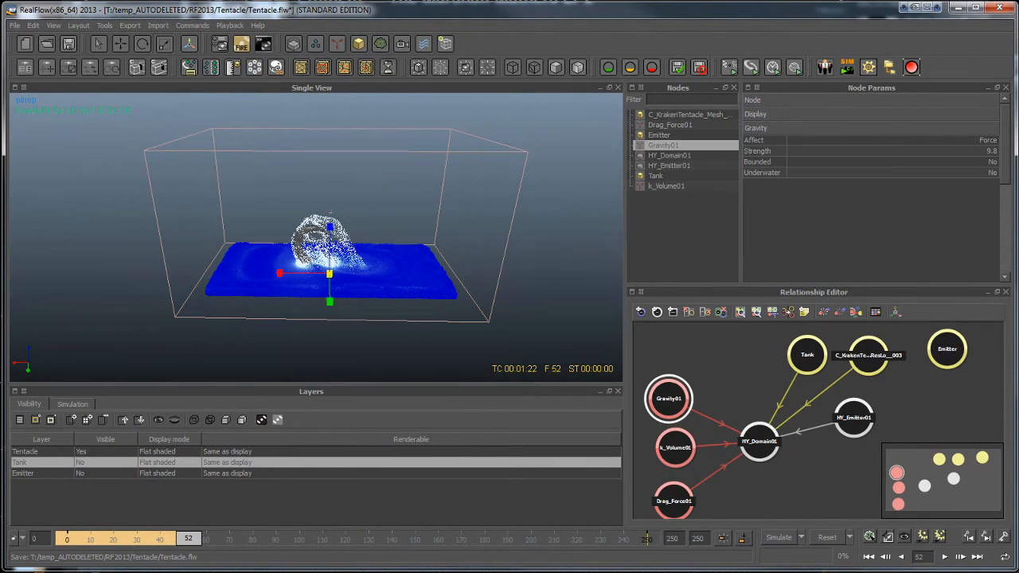
drag(675, 447, 671, 451)
Group the gravity, k Volume and drag force nodes and rename the group as Forces
drag(642, 364, 702, 512)
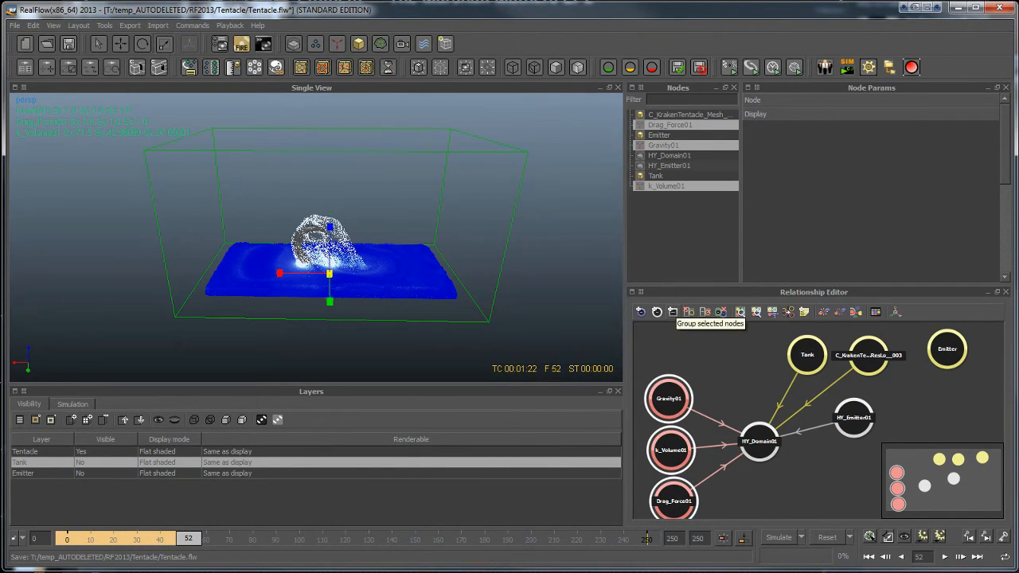
click(673, 312)
drag(778, 364, 680, 408)
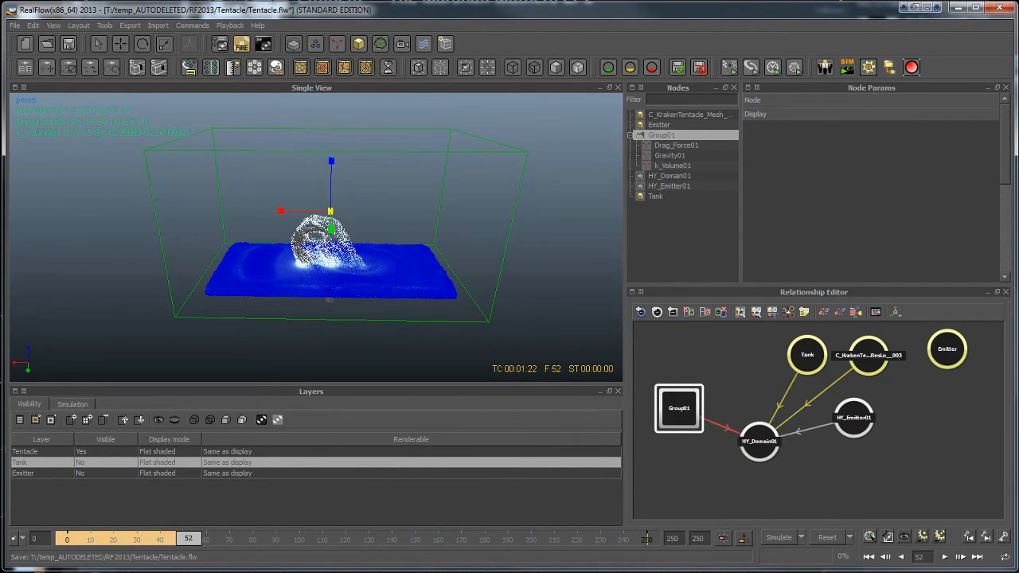
right_click(661, 135)
click(686, 144)
key(BackSpace)
key(BackSpace)
key(BackSpace)
key(BackSpace)
key(BackSpace)
key(BackSpace)
key(BackSpace)
text(Forces)
key(Return)
Look through the daemons in the Forces group, expand the group in the node graph to inspect its contents, and collapse it again
key(Down)
key(Down)
key(Down)
key(Up)
key(Up)
key(Up)
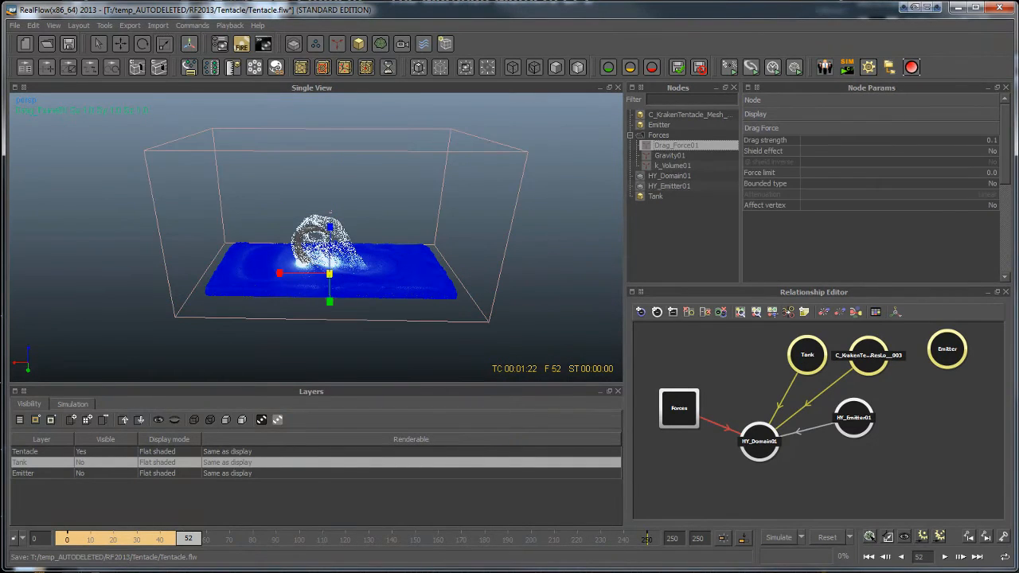
double_click(679, 409)
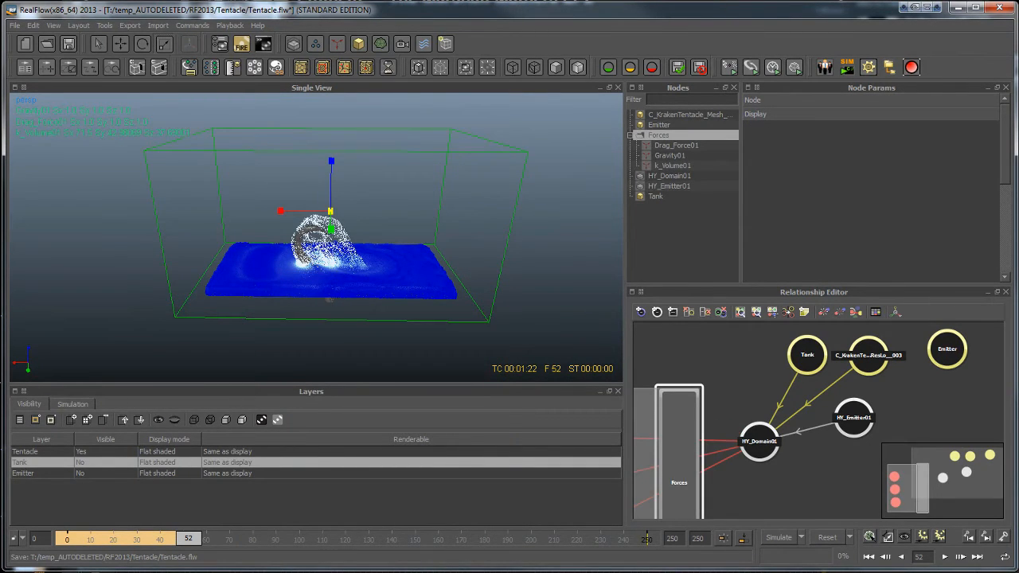
middle_drag(685, 446, 901, 394)
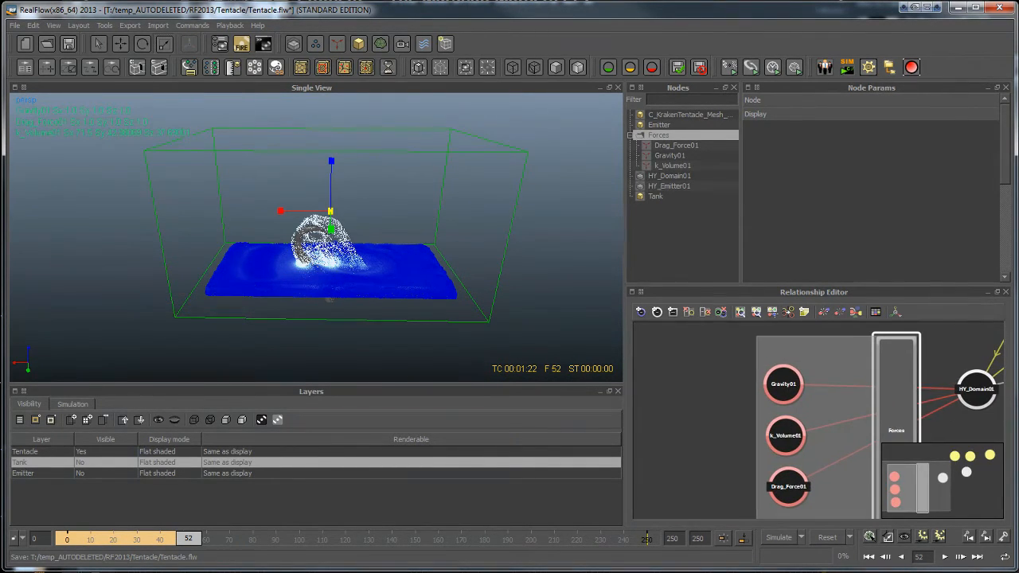
click(783, 384)
click(786, 435)
click(788, 487)
middle_drag(836, 466, 668, 501)
double_click(729, 403)
Position Forces beside HY_Domain01 and line up the Tank, Kraken tentacle and Emitter nodes in a row above the domain
drag(729, 396, 737, 436)
drag(809, 425, 814, 436)
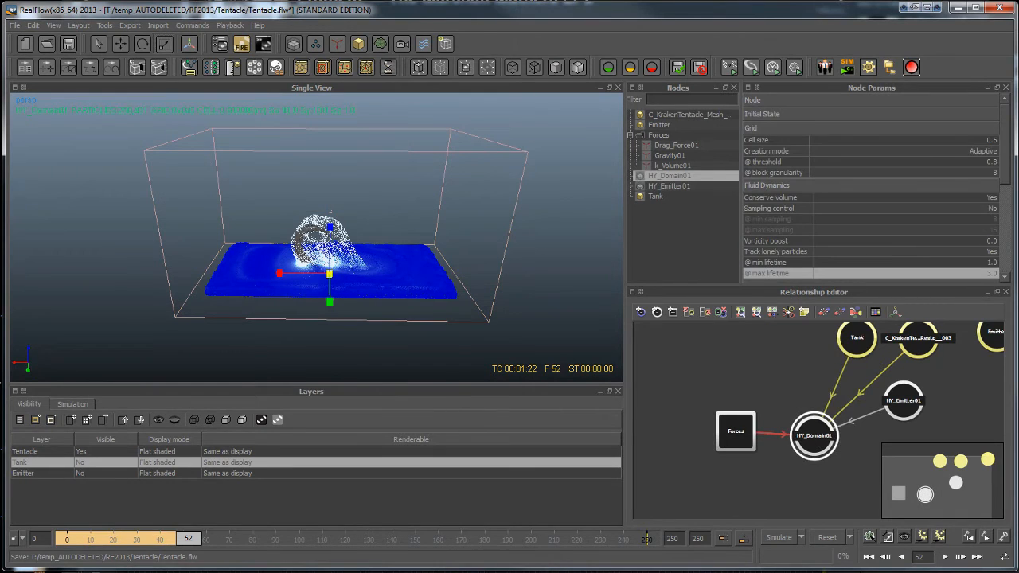
drag(856, 339, 799, 356)
drag(918, 339, 864, 347)
drag(995, 333, 761, 355)
click(910, 348)
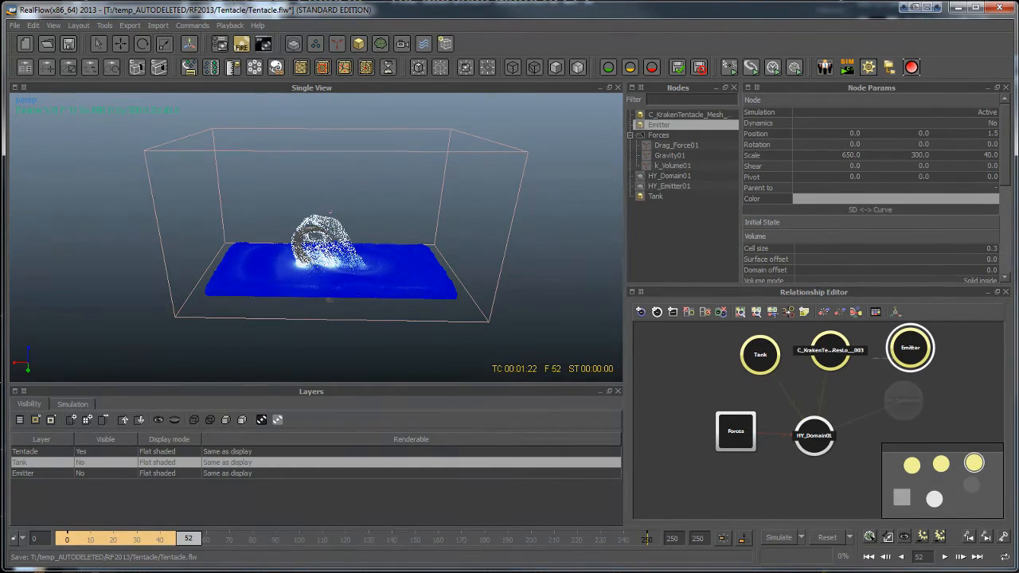
drag(910, 348, 817, 350)
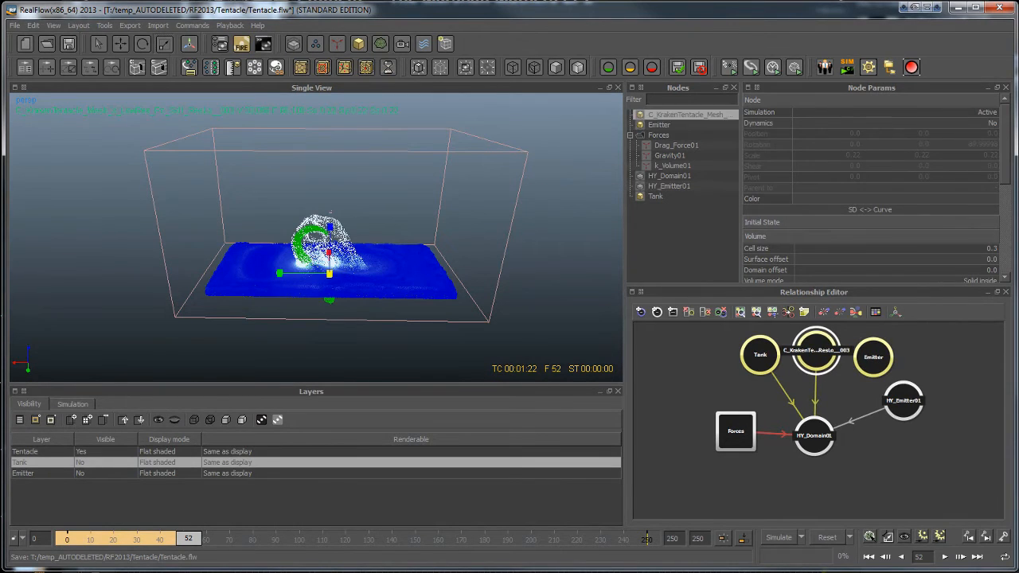
Group the Tank, Kraken tentacle and Emitter nodes and rename the group as Geo
drag(712, 324, 922, 360)
click(673, 312)
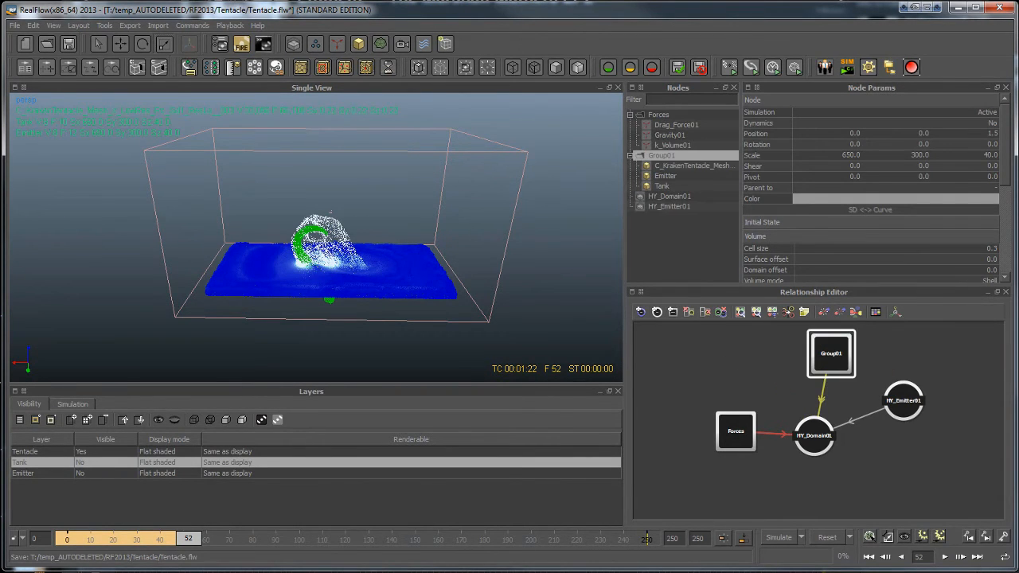
right_click(695, 155)
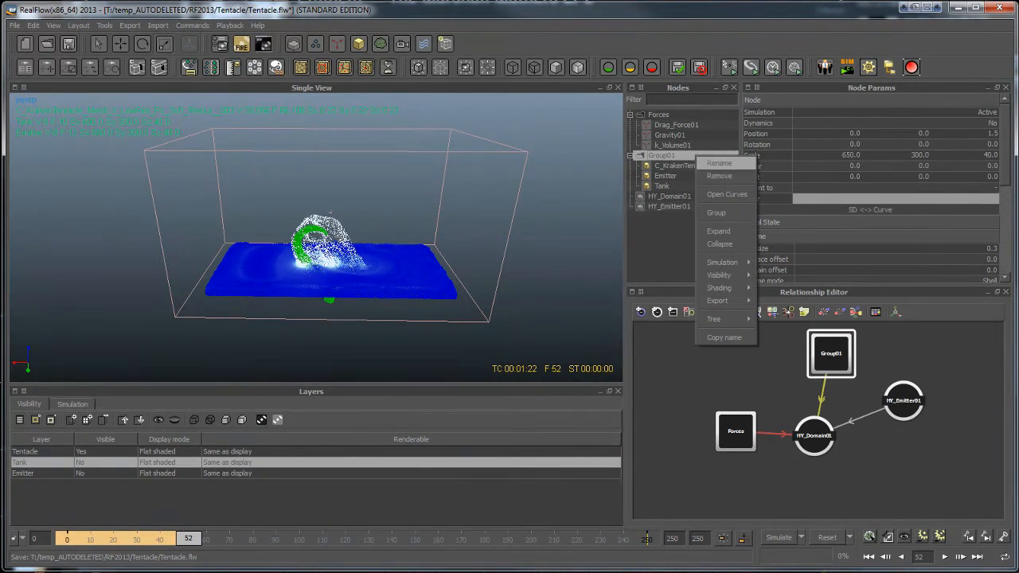
click(719, 164)
key(BackSpace)
key(BackSpace)
key(BackSpace)
key(BackSpace)
key(BackSpace)
key(BackSpace)
key(BackSpace)
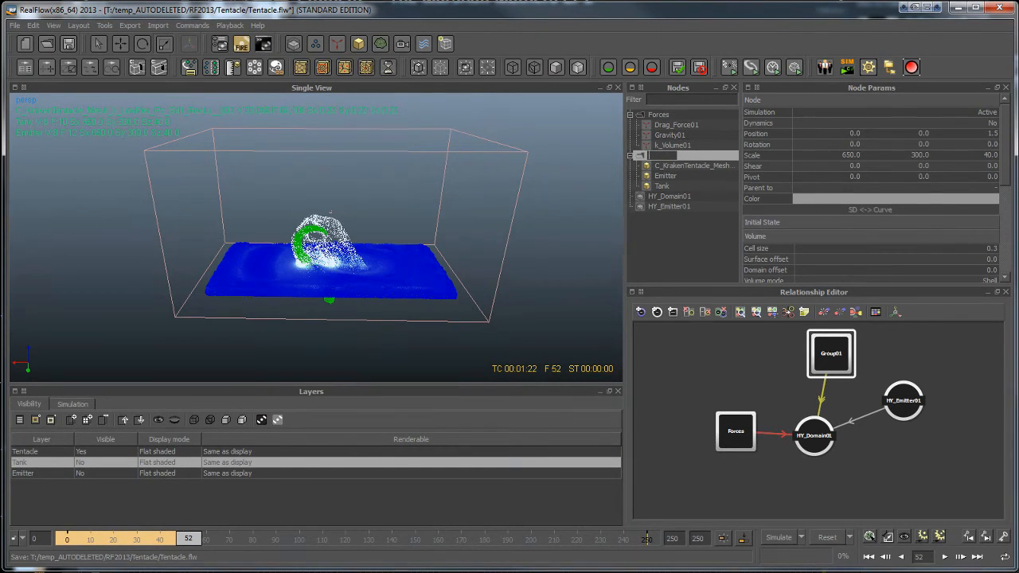
text(Geo)
key(Return)
Align the Geo group above HY_Domain01 and level Forces and HY_Emitter01 on either side of it, leaving no node selected
drag(832, 354, 817, 353)
drag(904, 400, 906, 429)
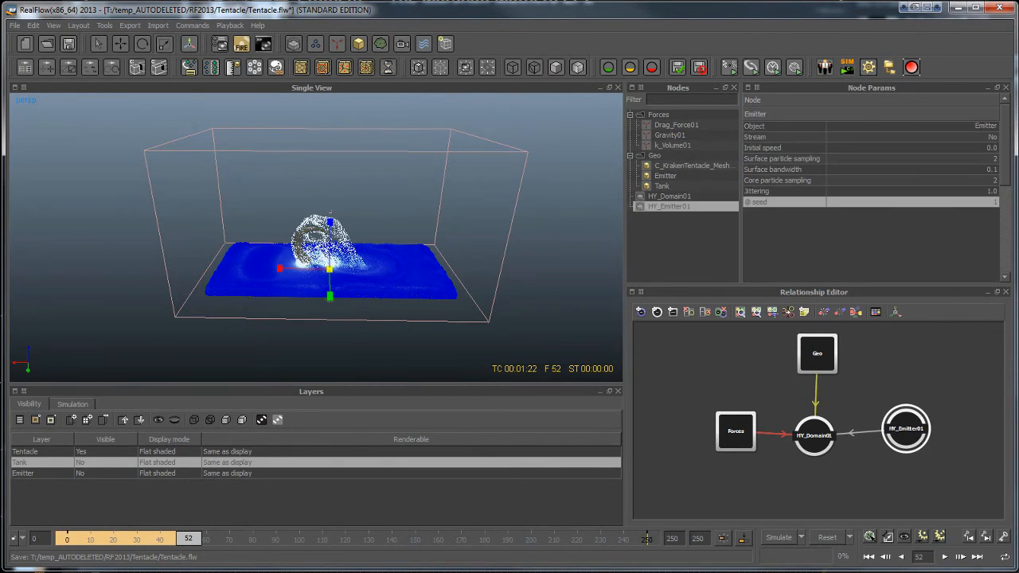
drag(735, 432, 728, 434)
drag(906, 428, 908, 434)
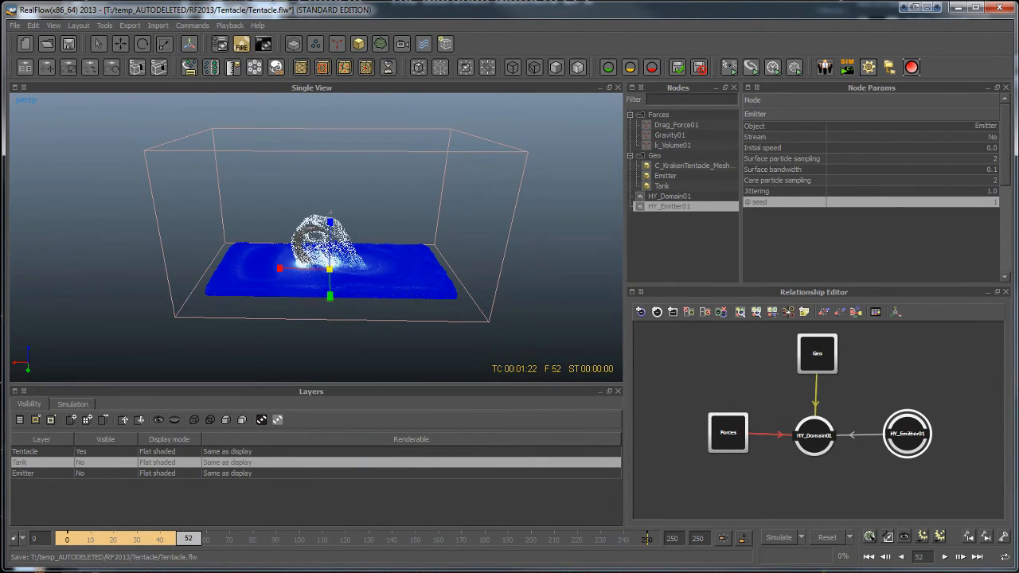
click(641, 312)
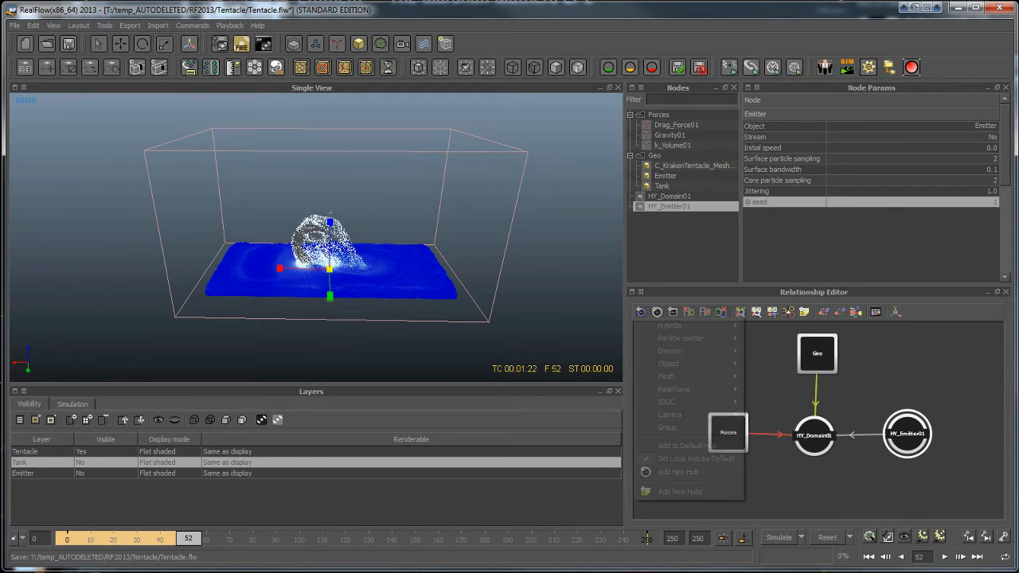
click(769, 374)
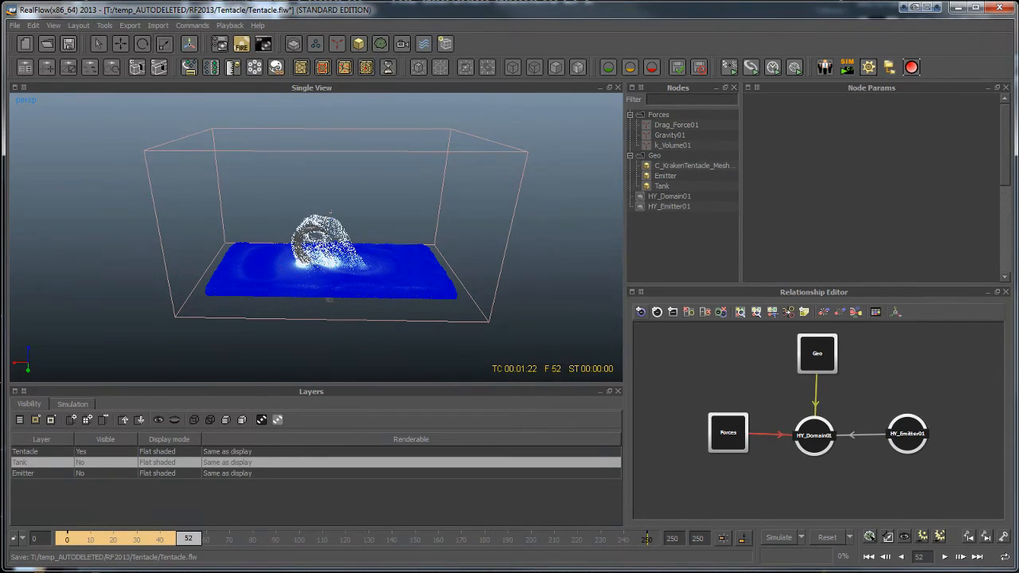
right_click(906, 372)
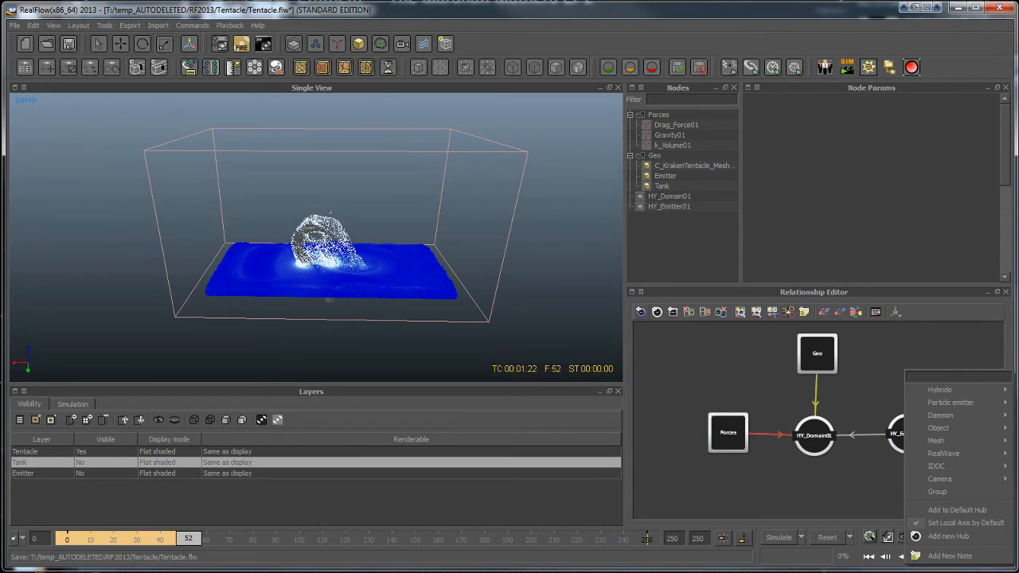
text(ob)
key(Escape)
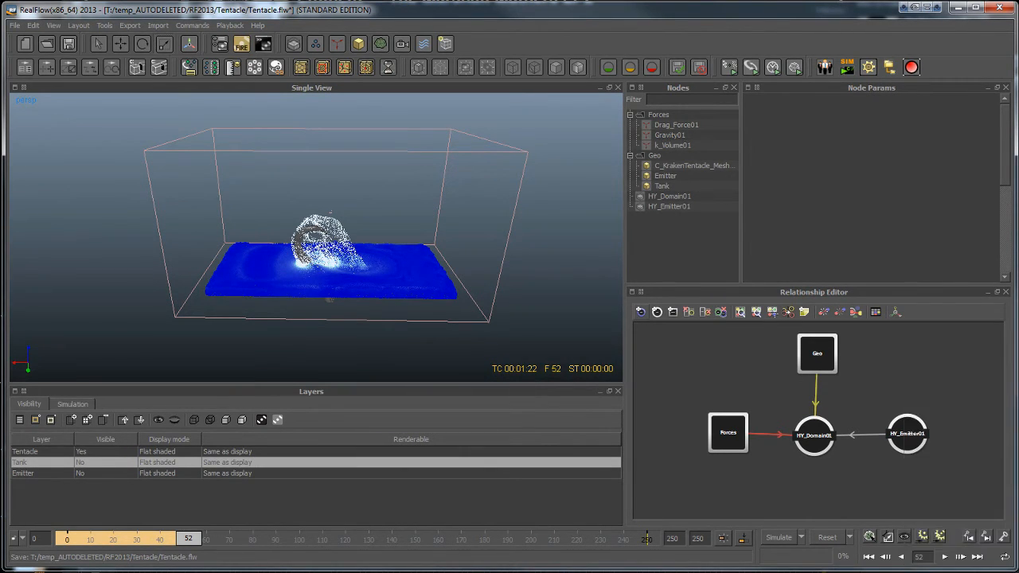
Nudge the HY_Emitter01 and Forces nodes slightly so they sit more evenly on either side of HY_Domain01
drag(908, 435, 903, 435)
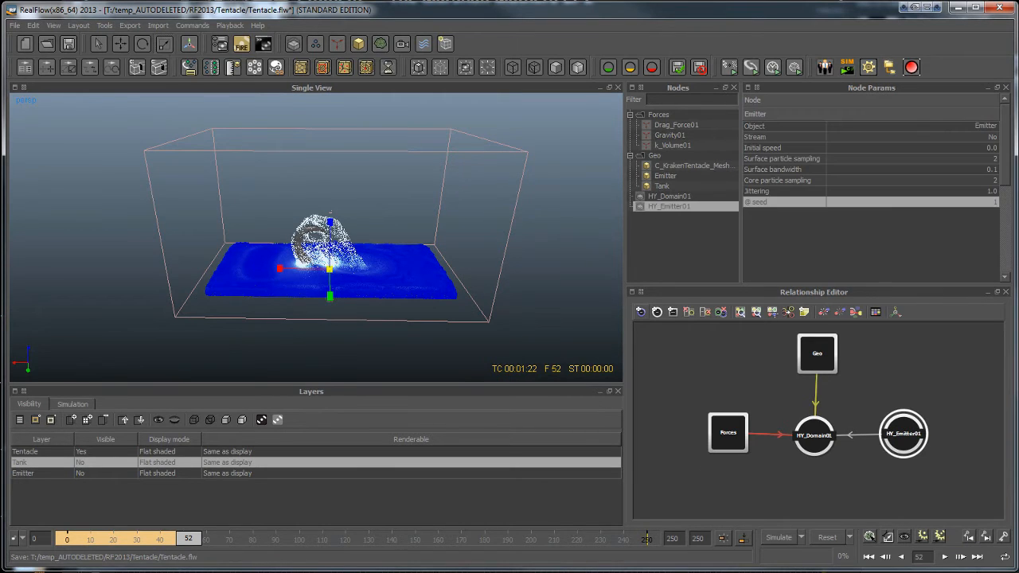
drag(728, 434, 727, 441)
Examine the fluid surface and the splash around the tentacle from different distances and angles
alt+drag(350, 247, 331, 226)
scroll(316, 237, down, 3)
scroll(316, 237, up, 5)
scroll(316, 237, up, 2)
scroll(316, 237, down, 3)
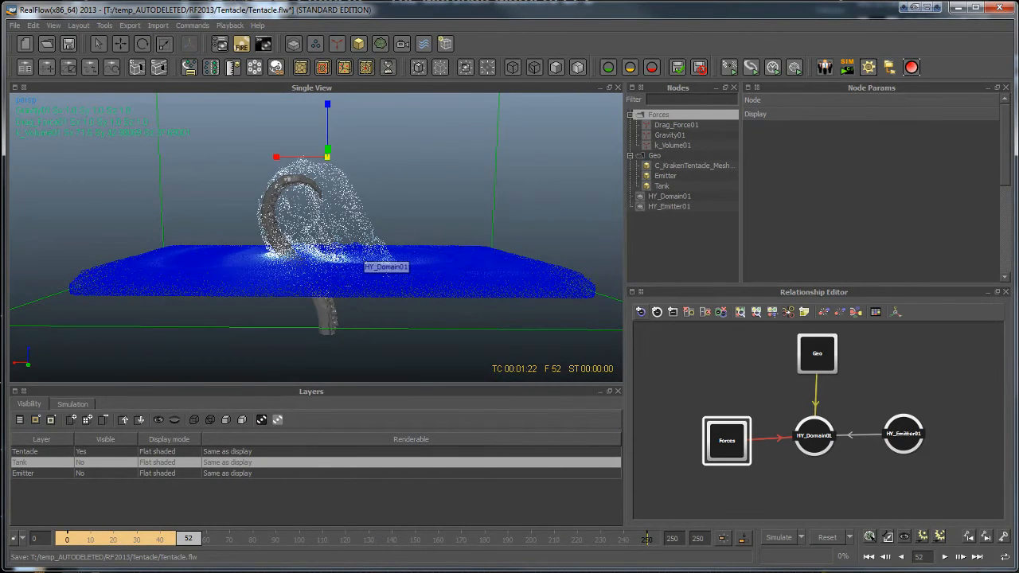
alt+drag(362, 246, 282, 250)
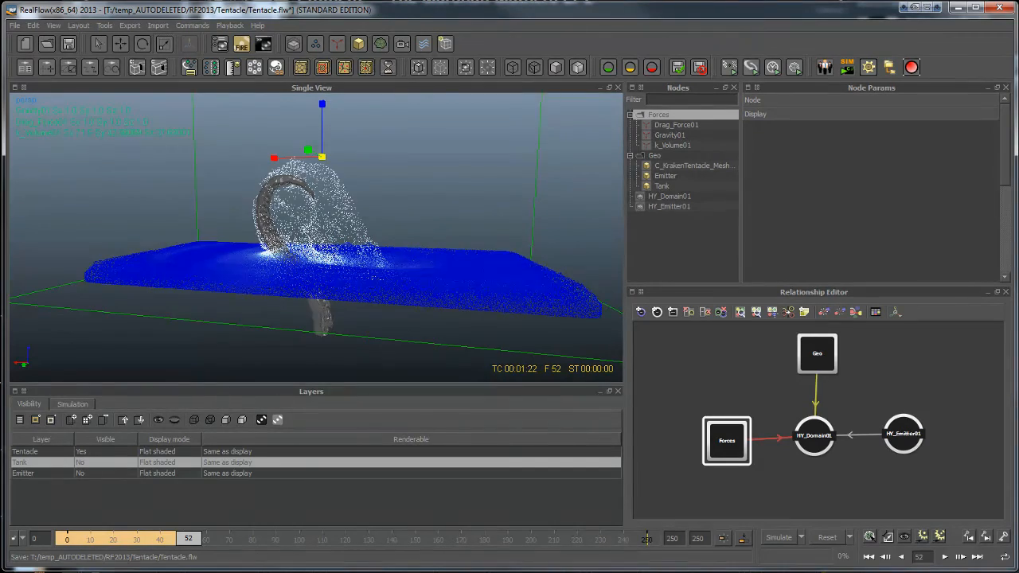
mouse_move(283, 250)
alt+mouse_down()
mouse_move(358, 269)
mouse_move(304, 250)
mouse_move(301, 272)
mouse_move(303, 252)
alt+mouse_up()
Start the simulation and abort it by closing its console window
click(780, 537)
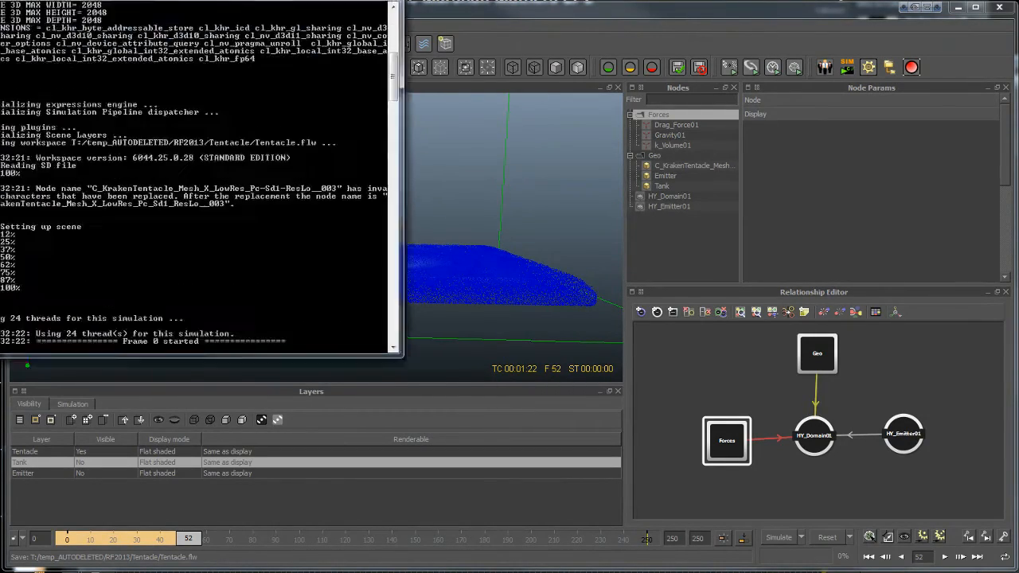
click(424, 25)
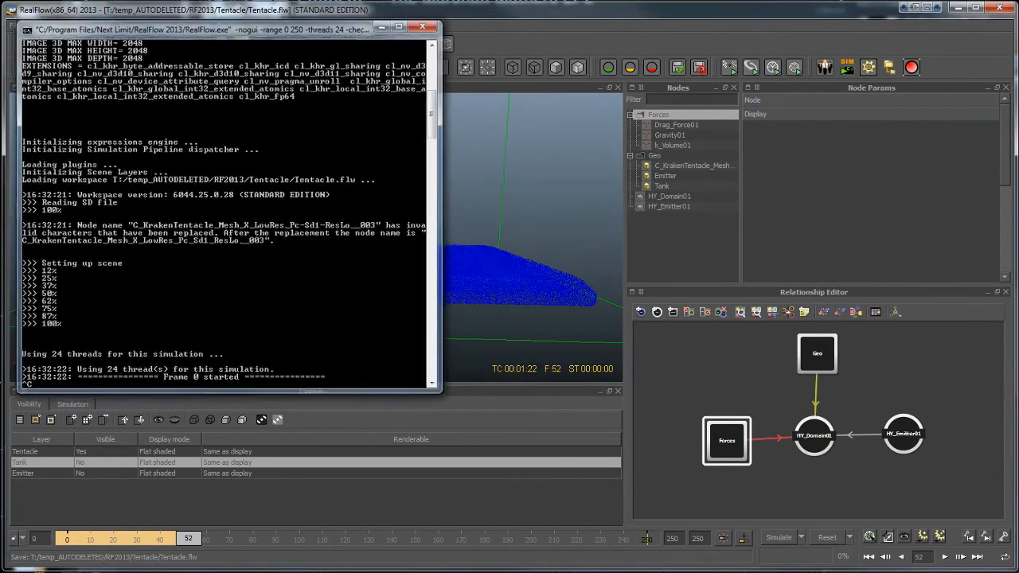
Set HY_Domain01's grid Cell size to 0.4 and its Creation mode to Dense
click(670, 197)
click(984, 140)
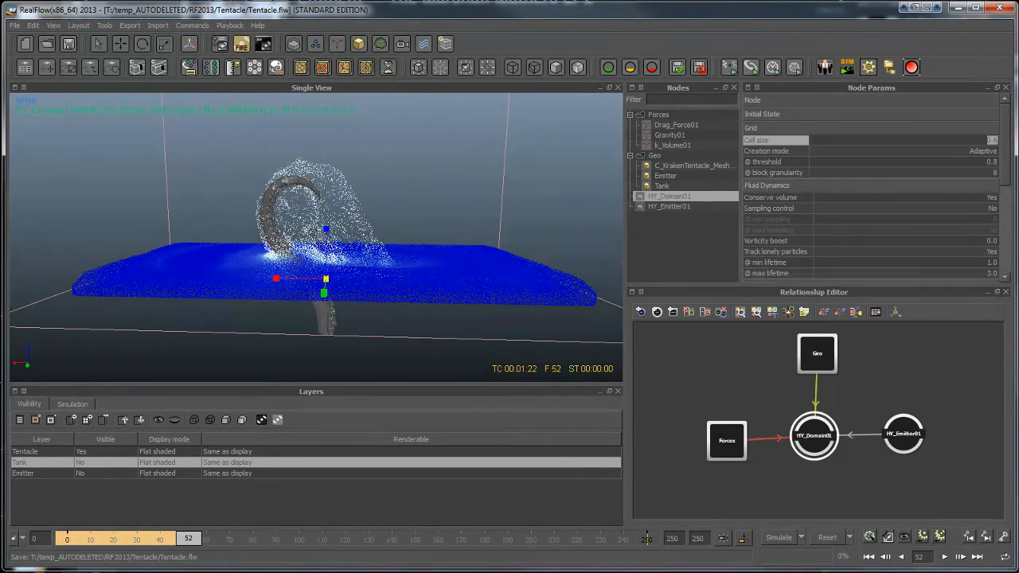
key(BackSpace)
text(0.4)
key(Return)
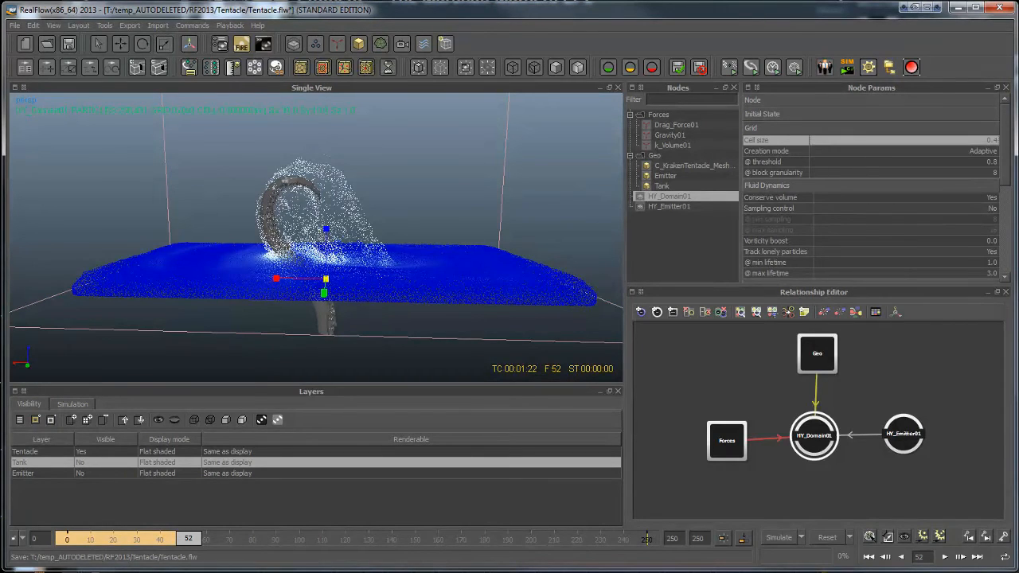
click(984, 152)
click(984, 152)
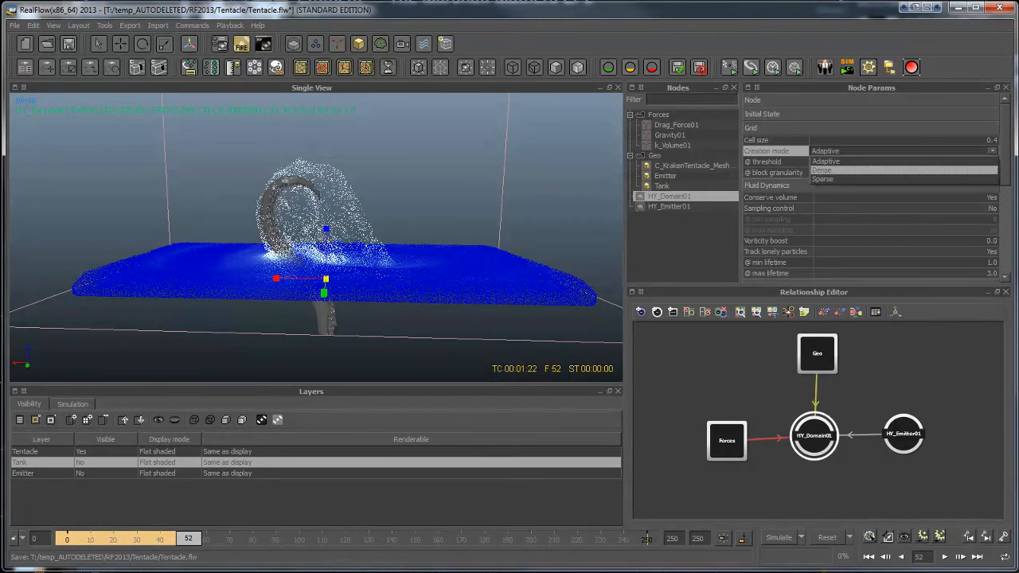
click(903, 171)
click(988, 139)
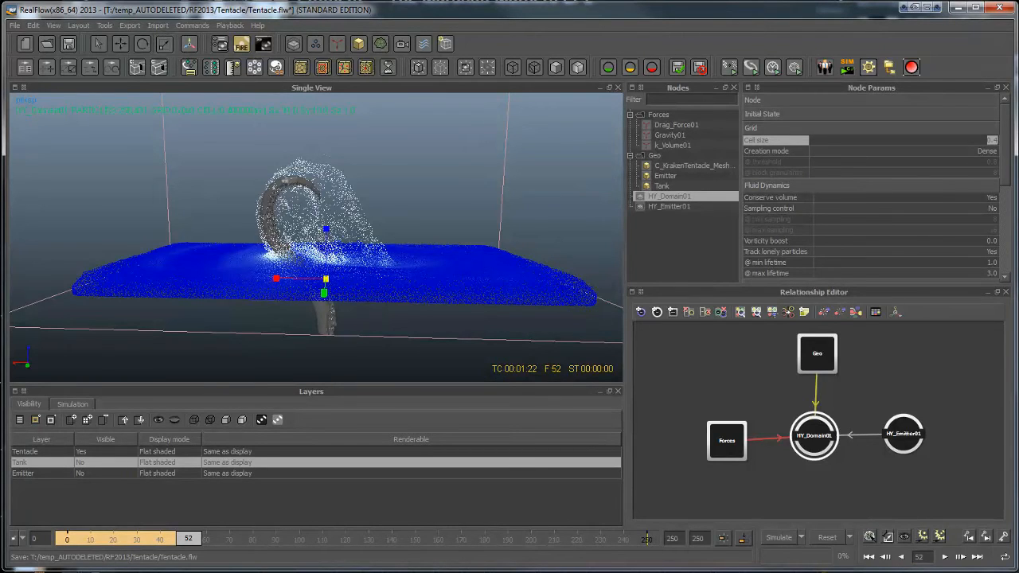
key(Return)
key(Return)
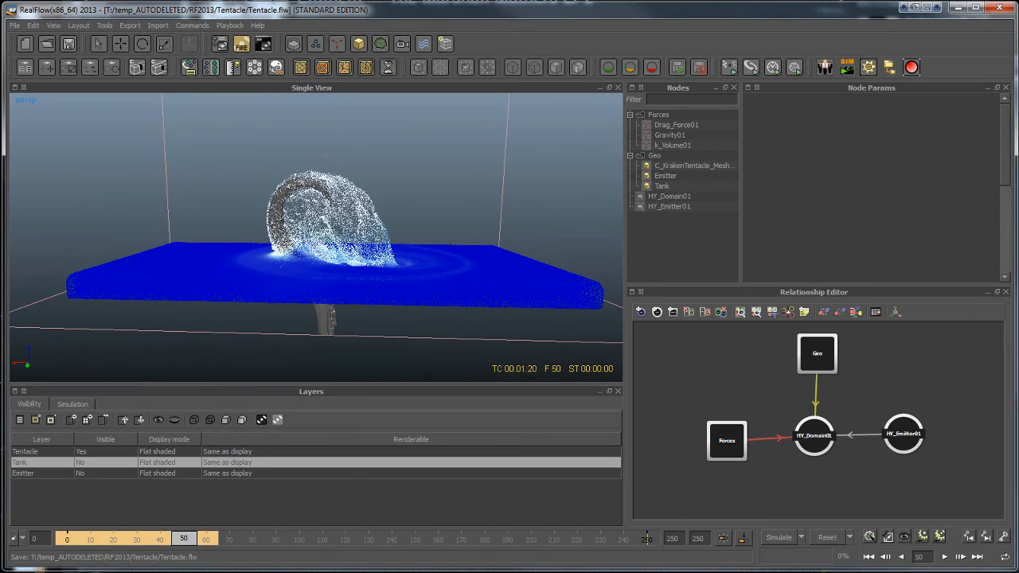
Examine the resimulated splash around the tentacle up to frame 60 from close up and from other angles
alt+drag(262, 318, 328, 117)
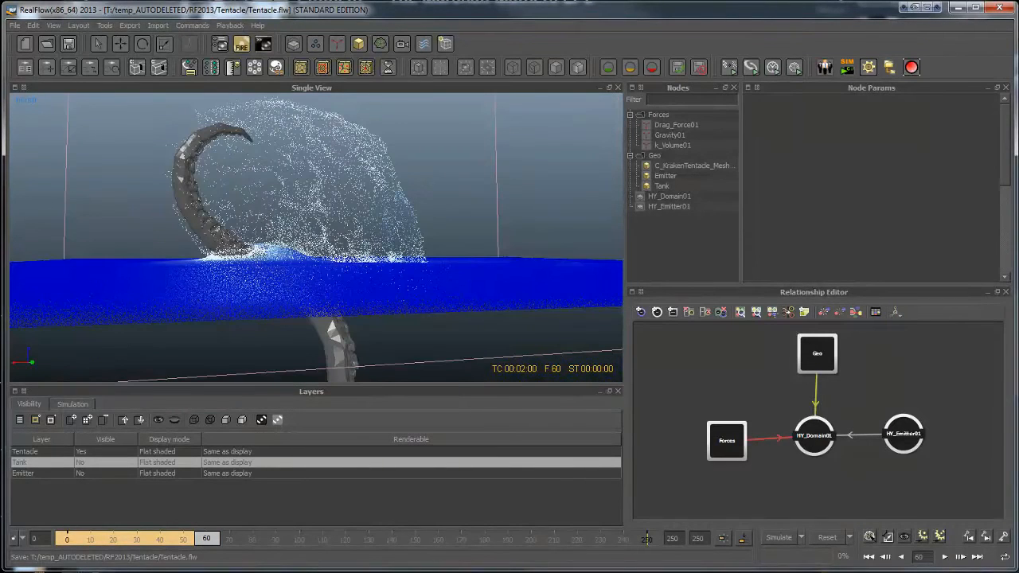
mouse_move(315, 239)
alt+mouse_down()
mouse_move(334, 278)
mouse_move(187, 287)
mouse_move(358, 279)
mouse_move(295, 272)
mouse_move(259, 217)
mouse_move(243, 218)
mouse_move(319, 243)
mouse_move(302, 239)
alt+mouse_up()
click(243, 219)
click(362, 335)
alt+drag(363, 334, 335, 331)
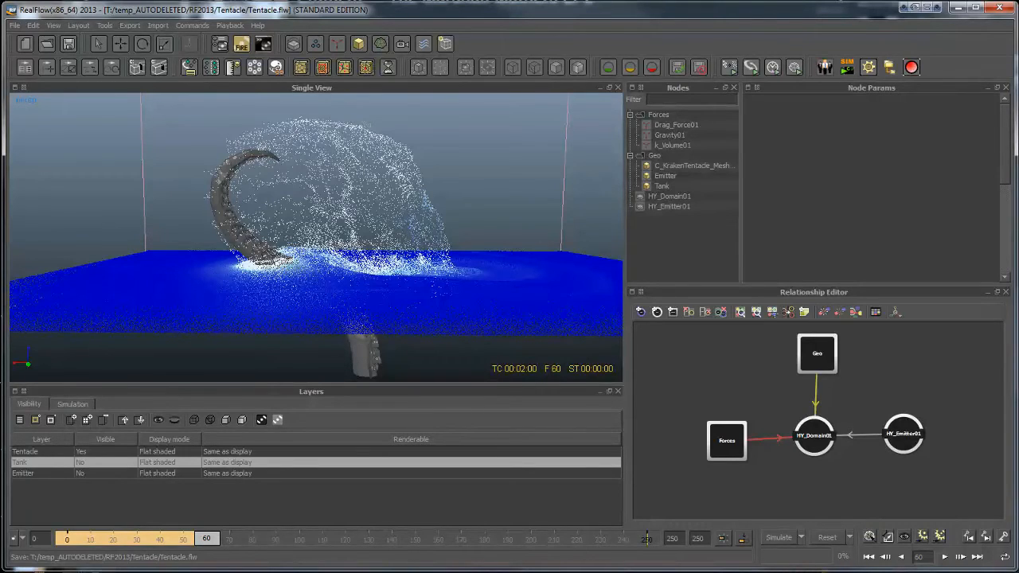
Try to switch the particle Display type of HY_Domain01 to Arrow in its Display parameters
click(669, 196)
scroll(872, 191, down, 3)
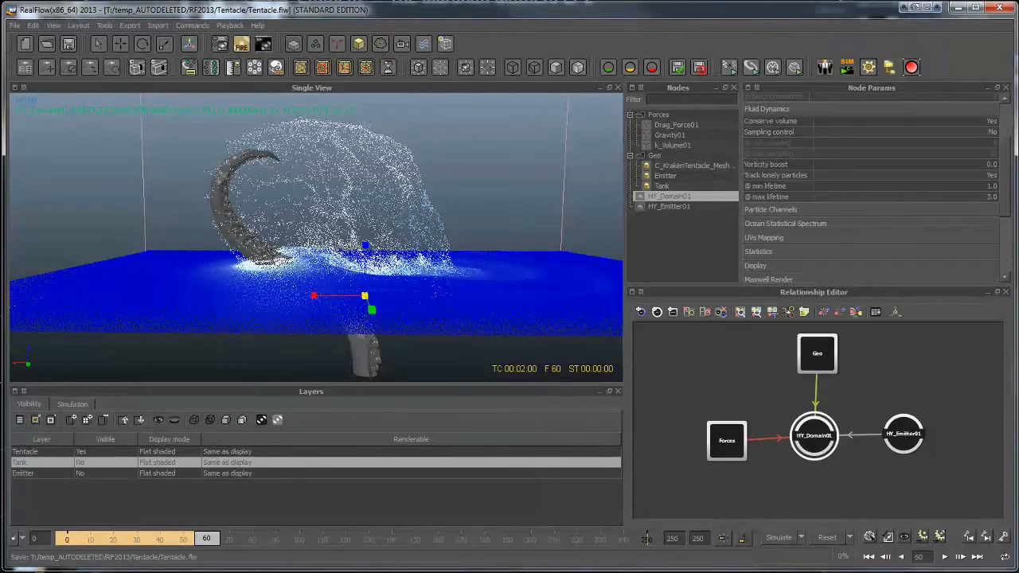
scroll(796, 191, down, 3)
click(756, 151)
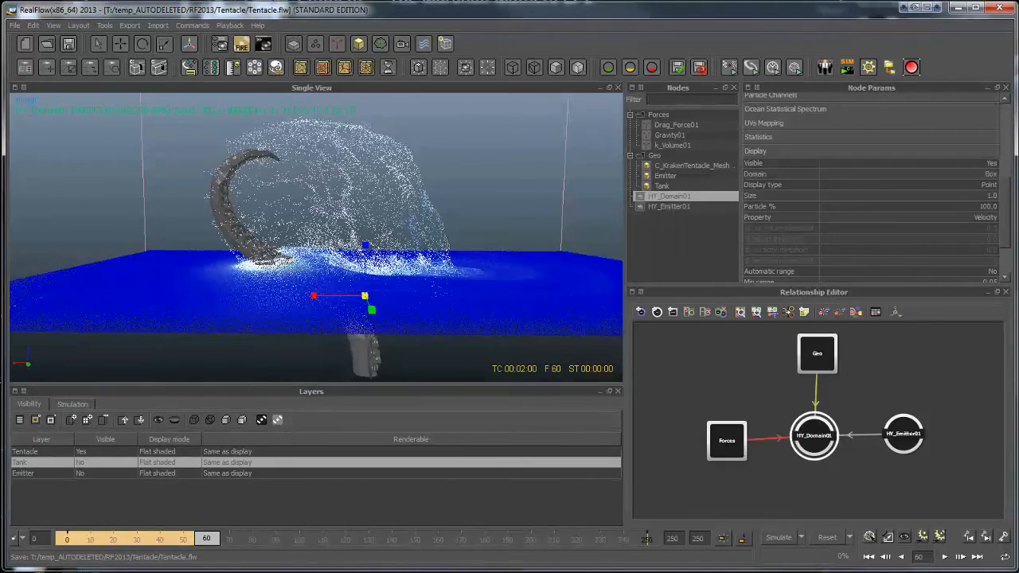
click(989, 184)
click(989, 185)
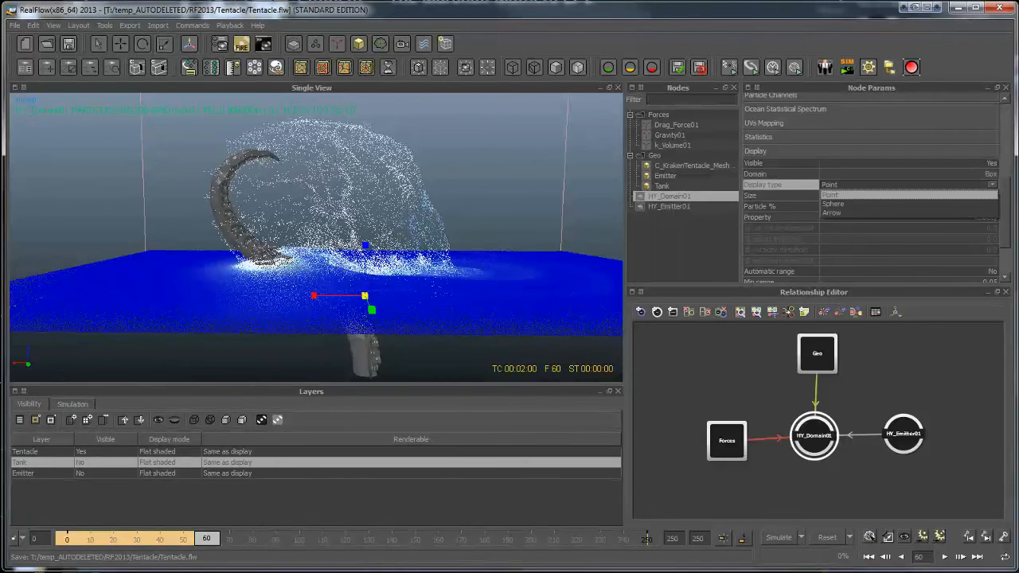
click(907, 213)
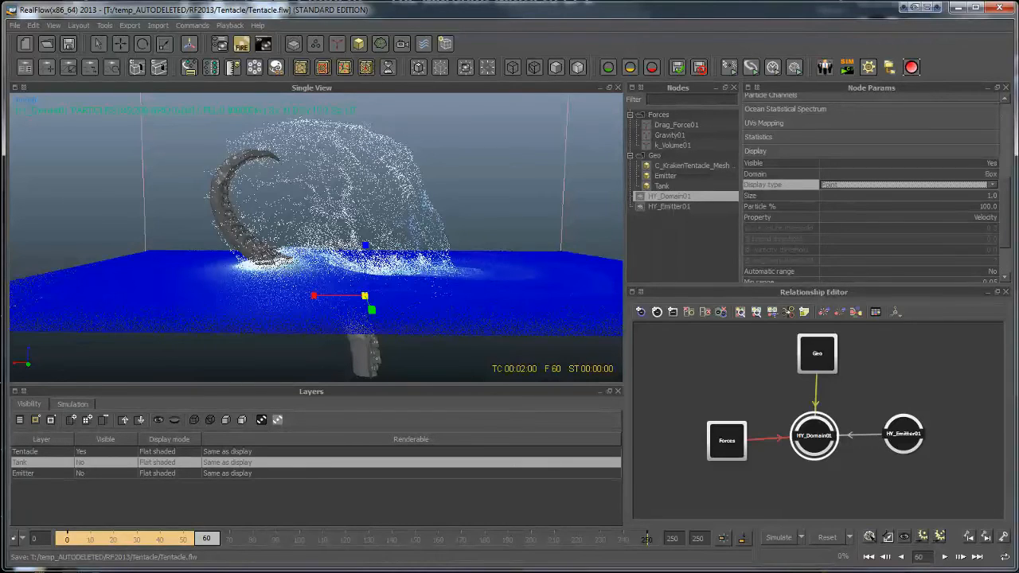
click(683, 245)
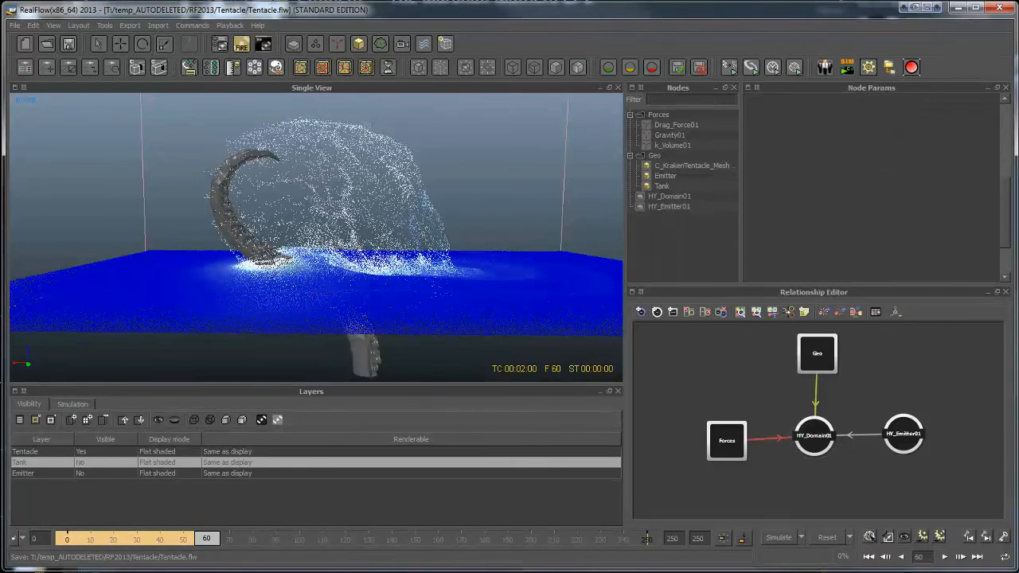
Reselect HY_Domain01, change its particle Display type to Arrow and inspect the arrows across the whole domain
click(670, 197)
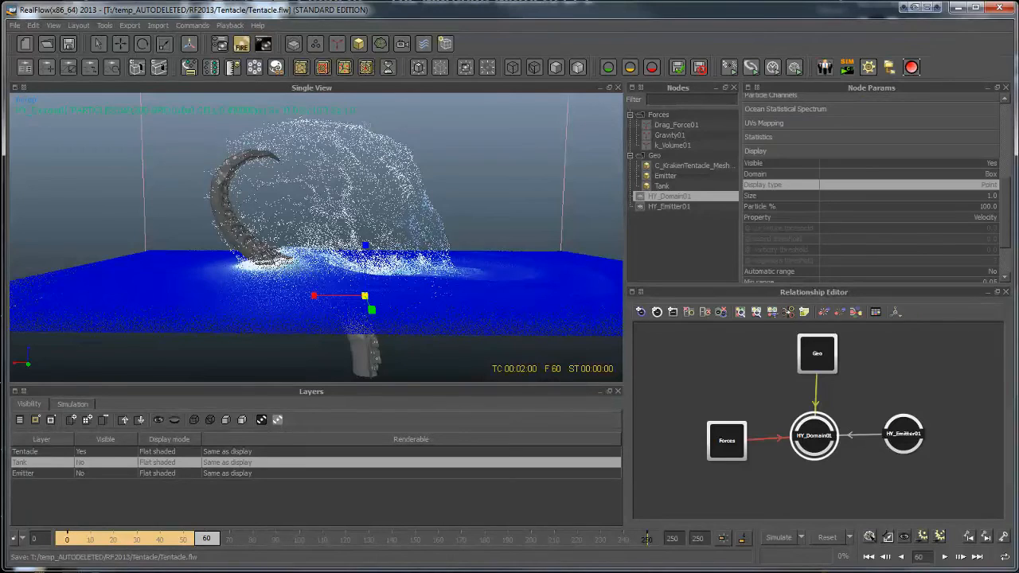
click(908, 184)
click(907, 194)
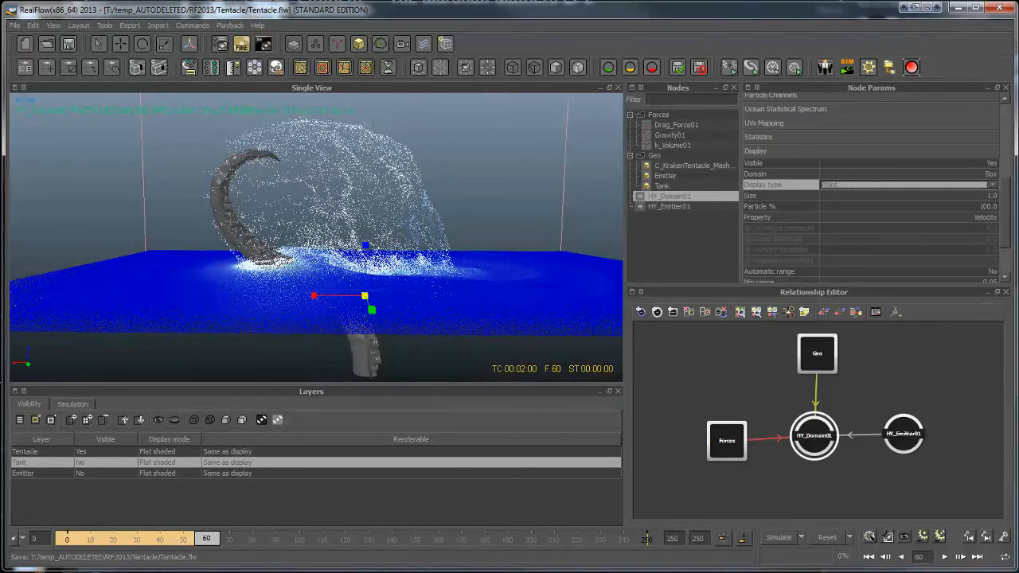
click(908, 185)
click(908, 212)
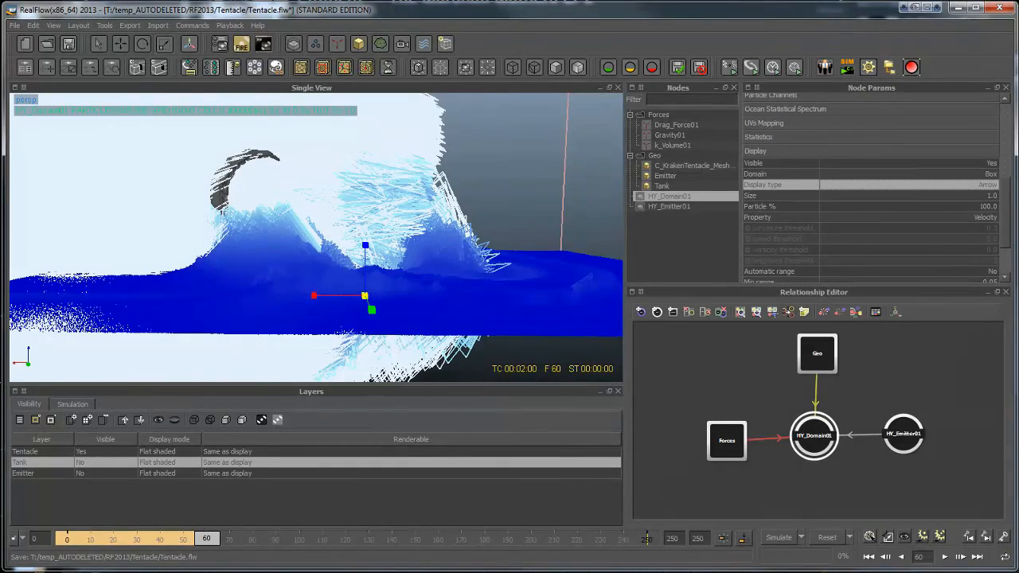
mouse_move(351, 231)
alt+mouse_down()
mouse_move(307, 259)
mouse_move(350, 227)
alt+mouse_up()
scroll(316, 237, down, 5)
scroll(316, 237, up, 2)
scroll(316, 237, up, 2)
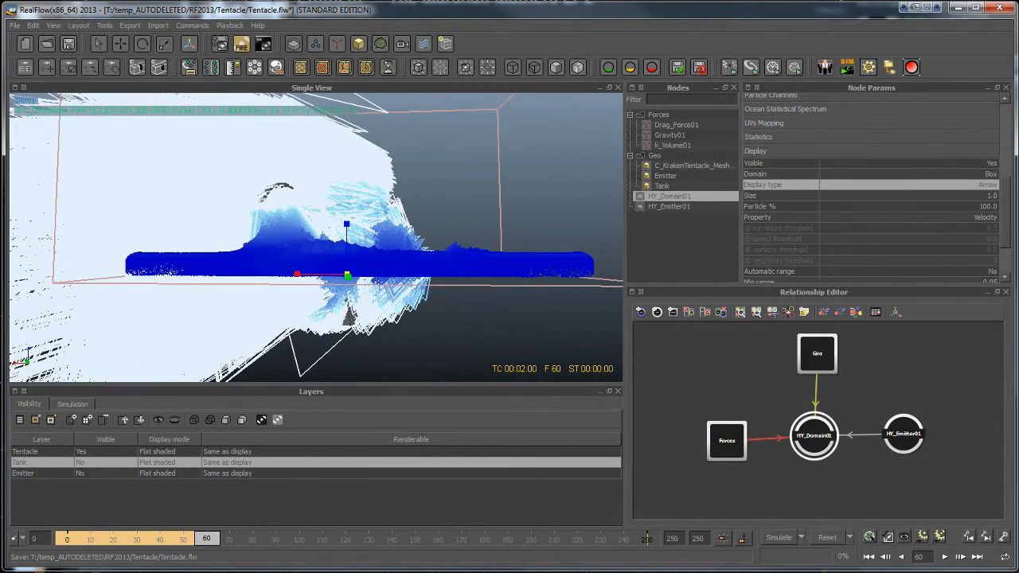
Reduce HY_Domain01's arrow display Size to 0.1 and further to 0.01, and inspect the arrows around the tentacle
click(988, 196)
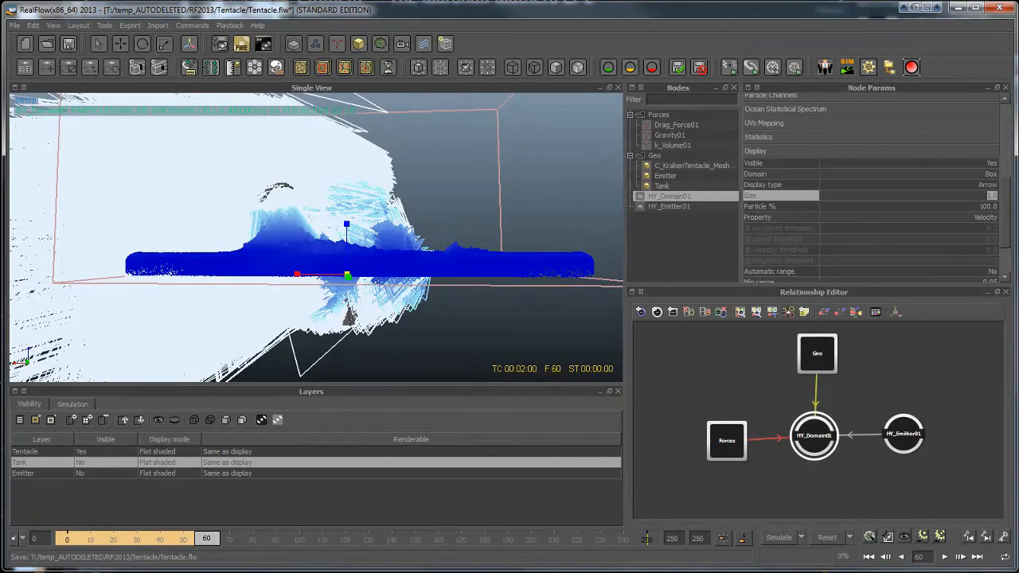
text(0.1)
key(Return)
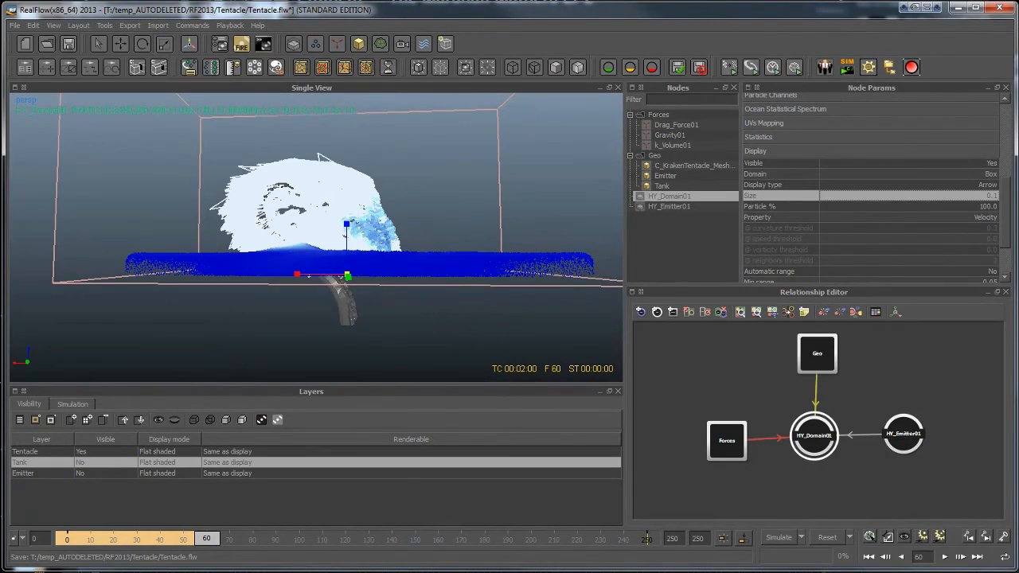
click(988, 196)
text(0.01)
key(Return)
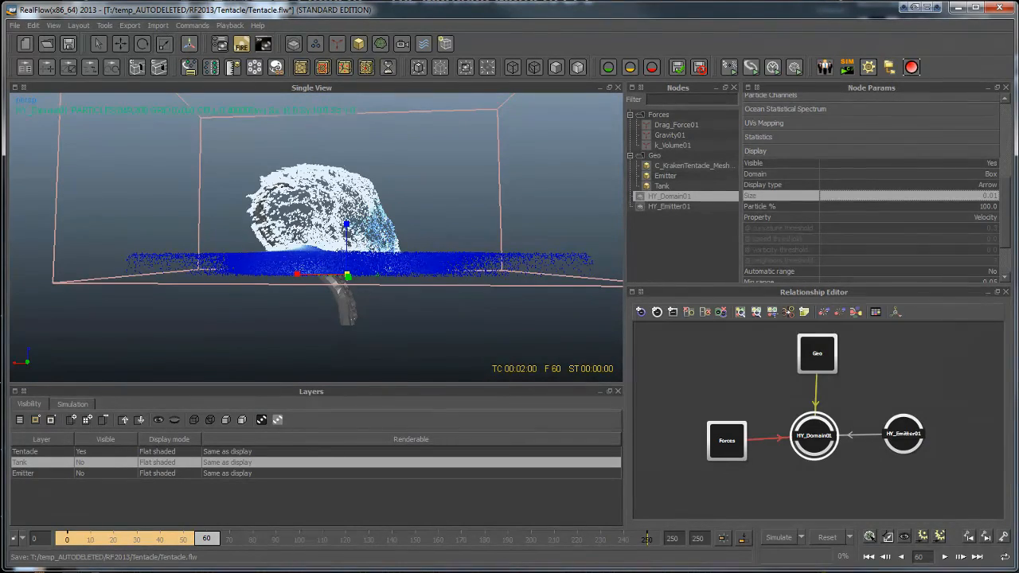
mouse_move(319, 231)
alt+mouse_down()
mouse_move(343, 267)
mouse_move(315, 239)
mouse_move(315, 223)
alt+mouse_up()
scroll(343, 267, up, 5)
alt+drag(377, 111, 374, 110)
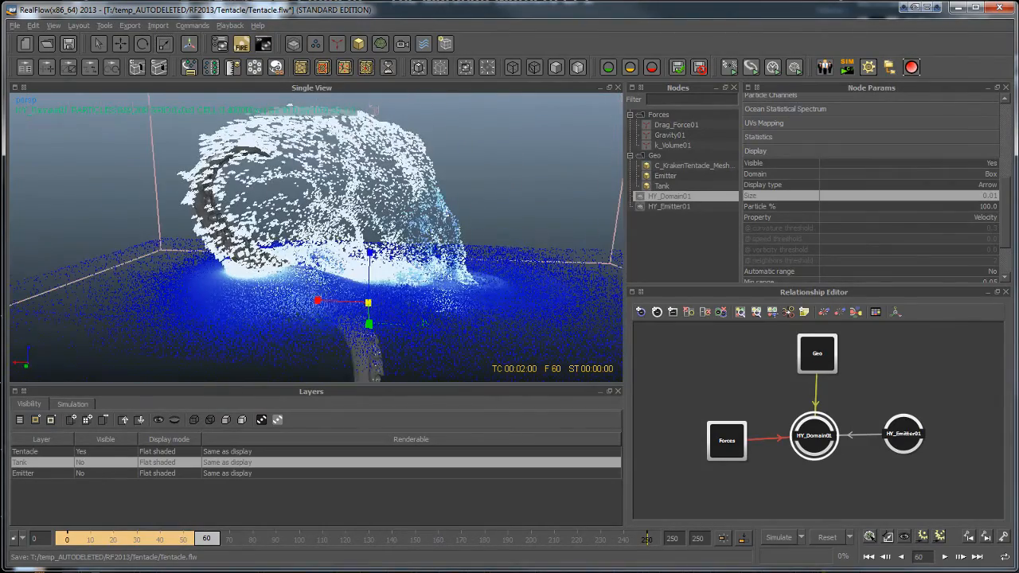
Return HY_Domain01's Display type to Point and set the display Size to 1
click(908, 185)
click(908, 185)
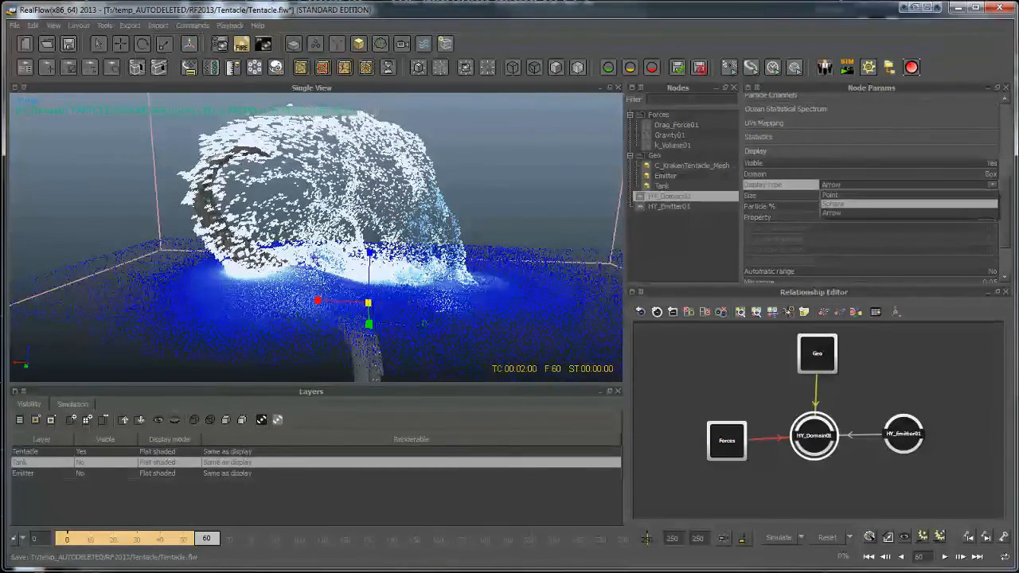
click(908, 204)
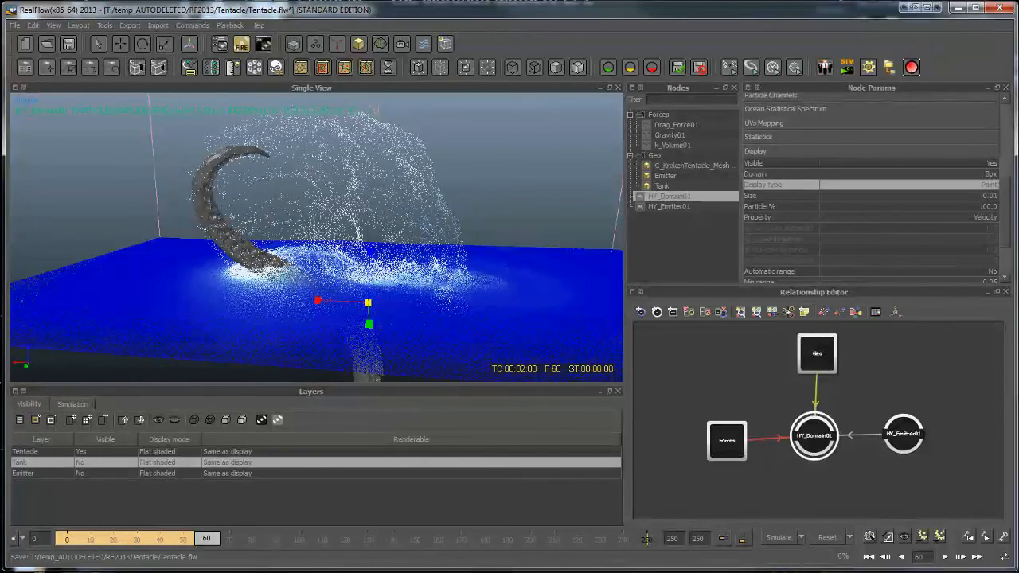
mouse_move(374, 110)
alt+mouse_down()
mouse_move(381, 151)
mouse_move(365, 101)
alt+mouse_up()
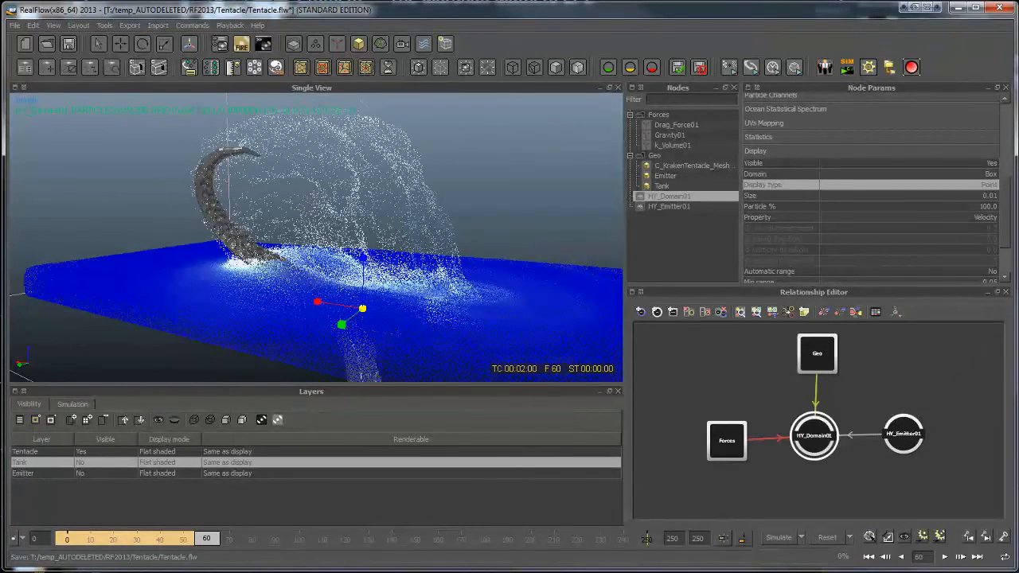
click(988, 206)
click(989, 196)
text(1)
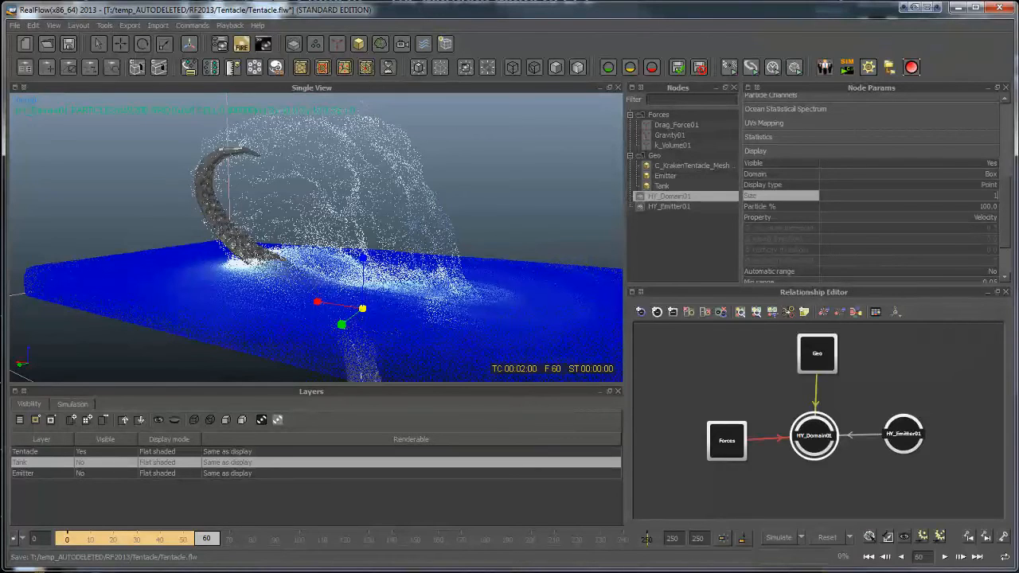
key(Return)
Try a point display Size of 2 on HY_Domain01, compare the look, and return it to 1
click(989, 196)
text(2)
key(Return)
alt+drag(318, 239, 406, 233)
click(989, 196)
text(1)
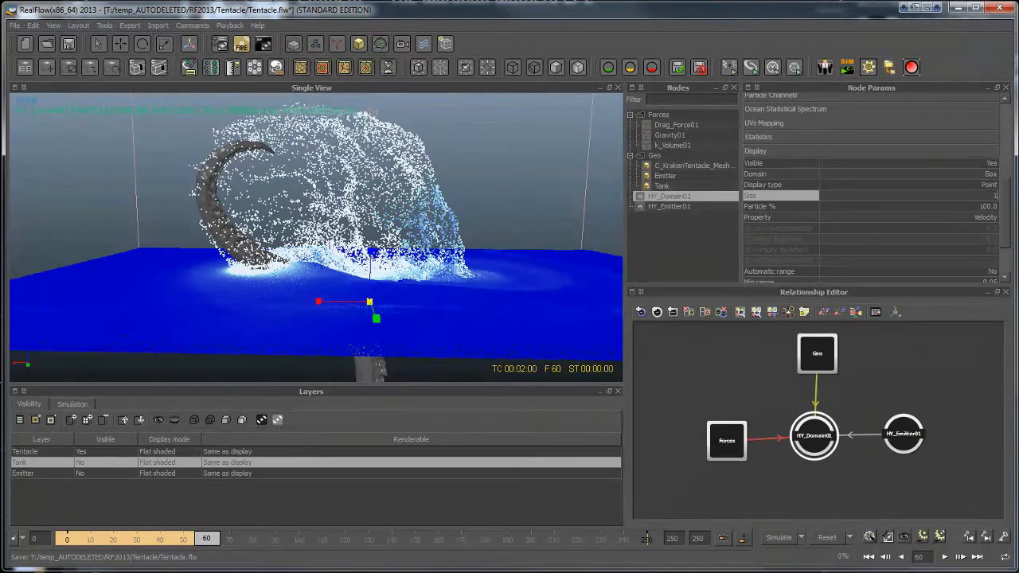
key(Return)
Set HY_Domain01's displayed Particle % to 50, check the thinned fluid, and lower it to 10
click(989, 206)
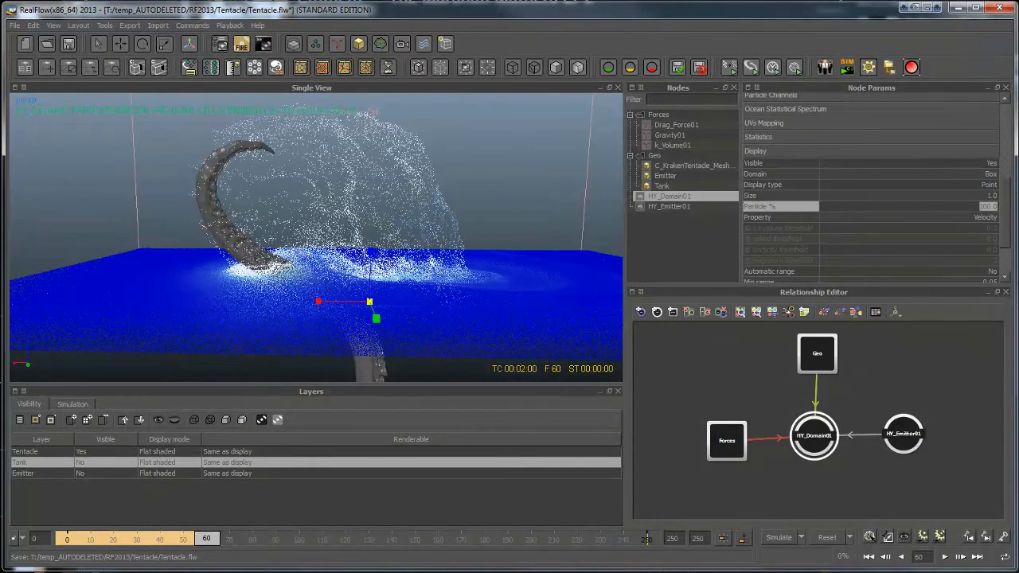
text(50)
key(Return)
alt+drag(374, 111, 394, 143)
click(989, 207)
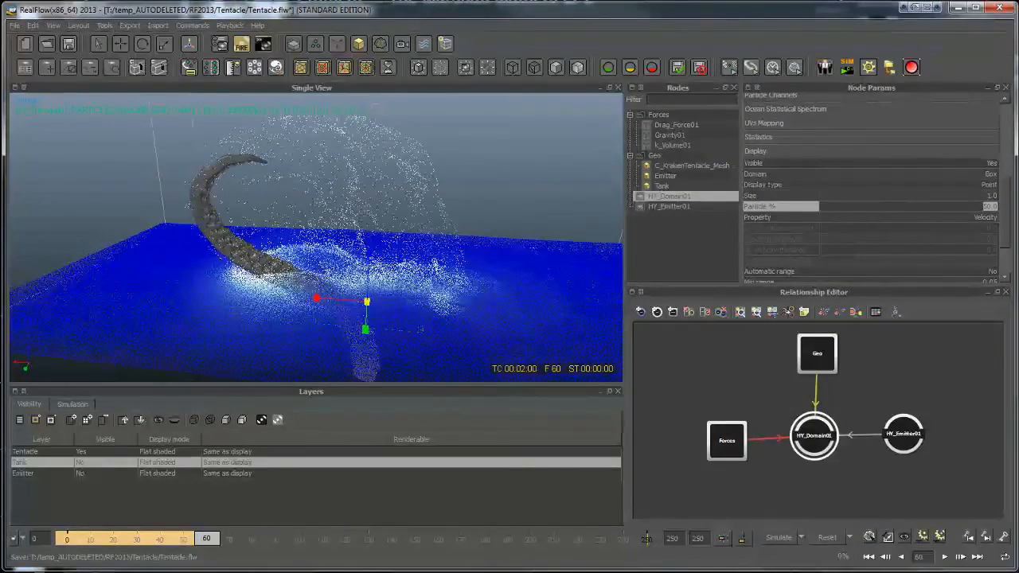
text(10)
key(Return)
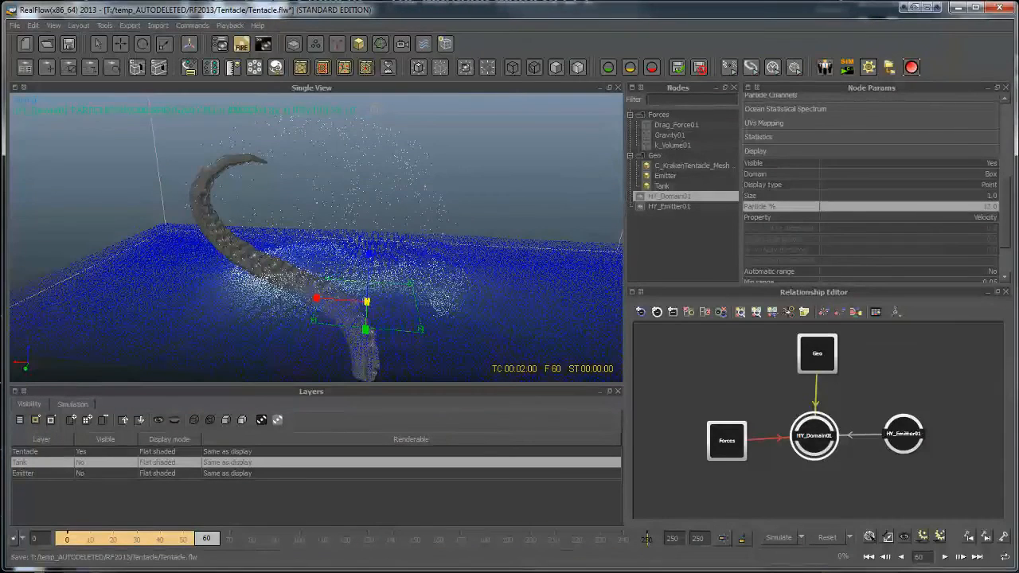
Lower HY_Domain01's displayed Particle % to 1 and inspect the fluid around the tentacle
click(989, 207)
text(1)
key(Return)
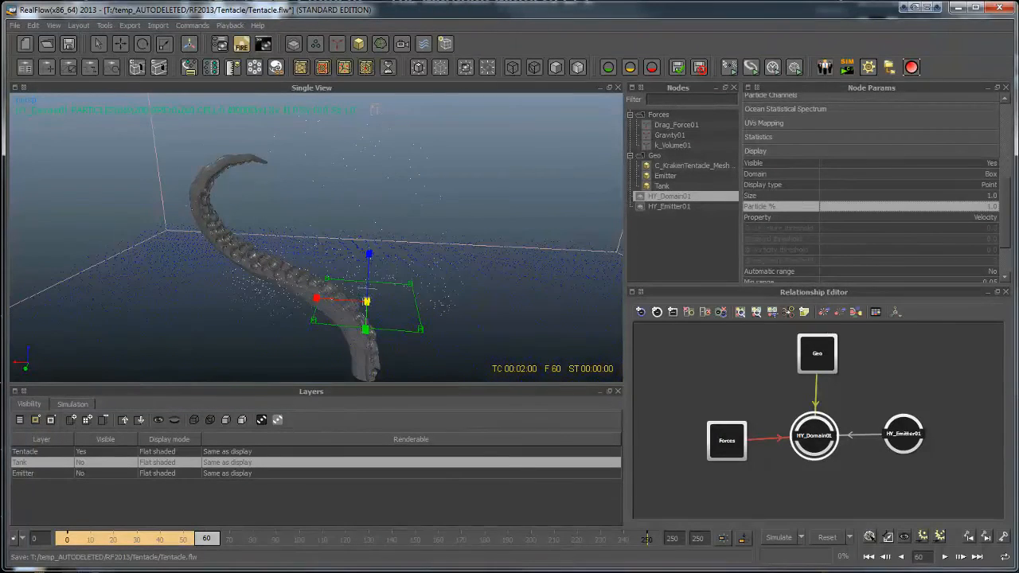
alt+drag(334, 238, 362, 215)
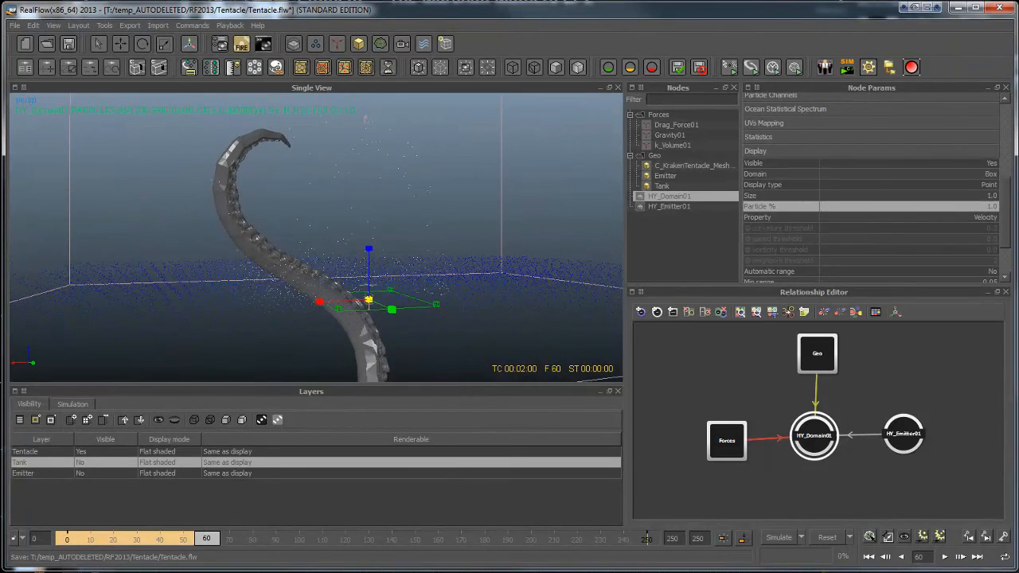
Set HY_Domain01's displayed Particle % to 100 and inspect the full splash around the tentacle
double_click(989, 206)
text(100)
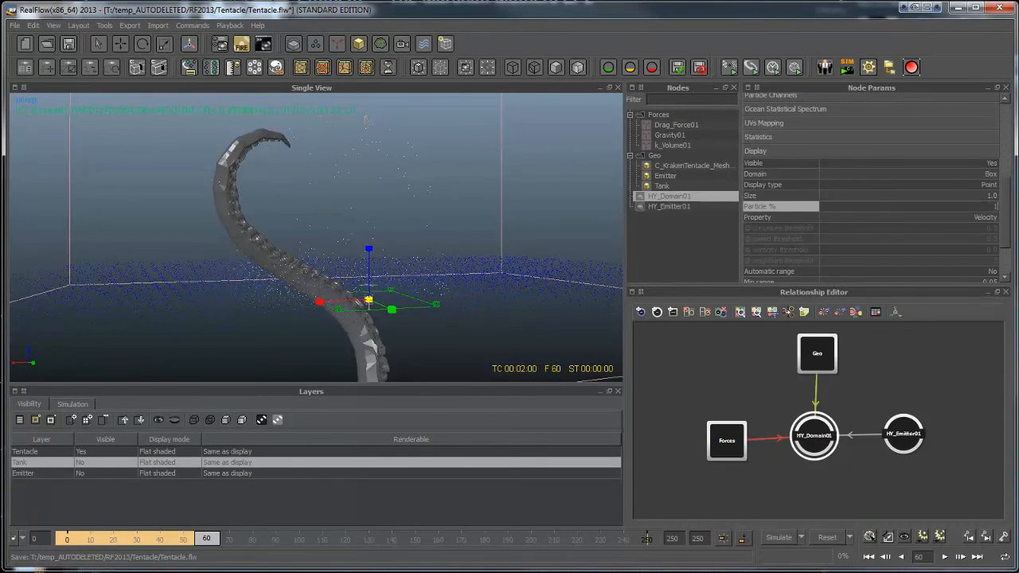
key(Return)
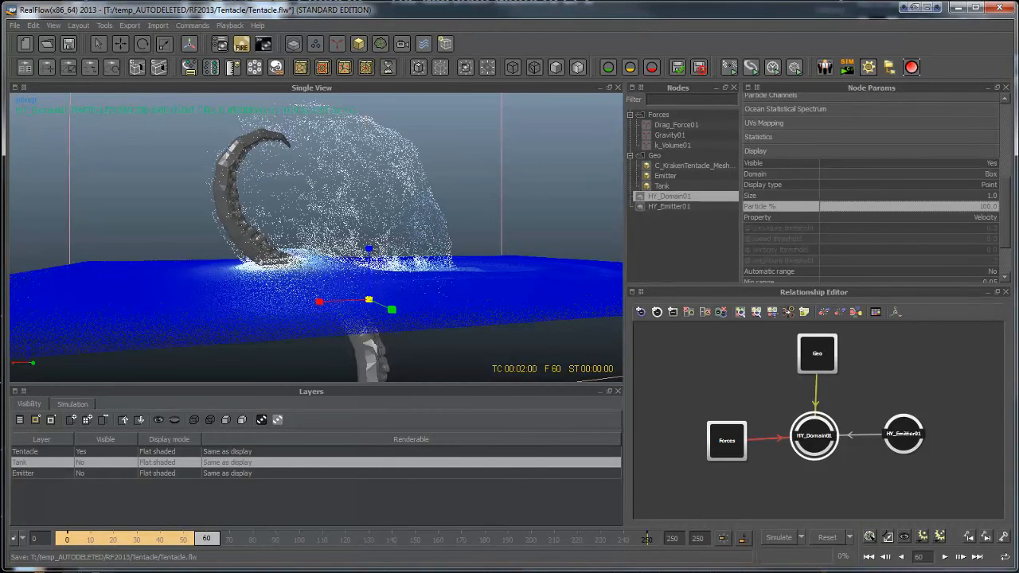
alt+drag(358, 219, 322, 235)
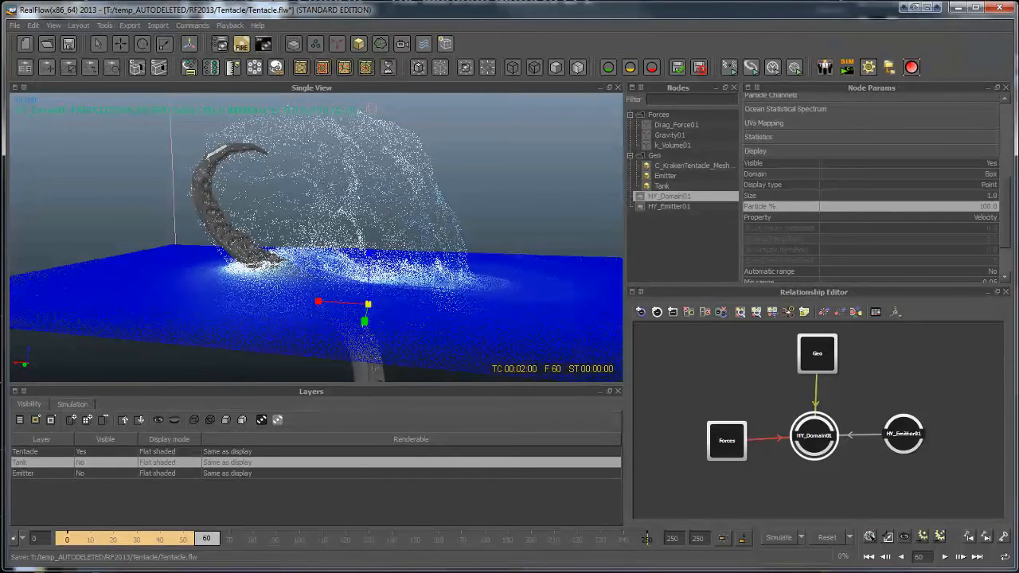
Try Automatic range for HY_Domain01's particle coloring, inspect the splash, and turn it off again
scroll(872, 187, down, 3)
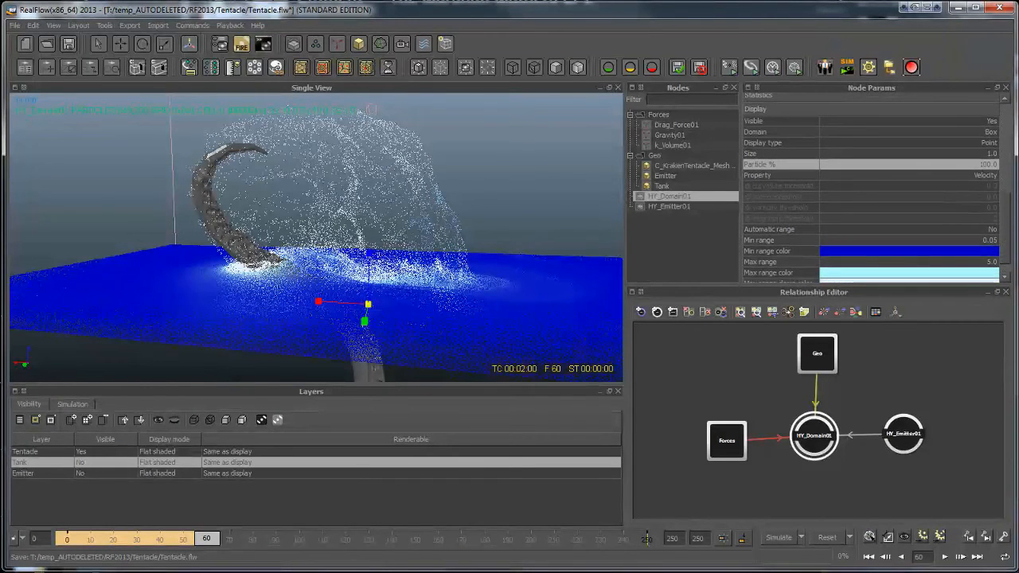
click(828, 229)
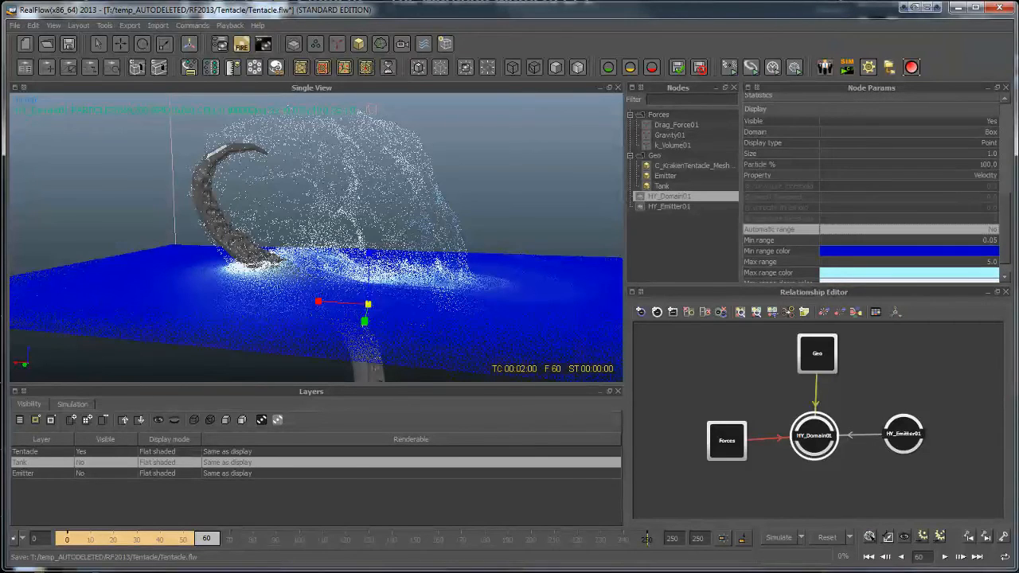
click(908, 230)
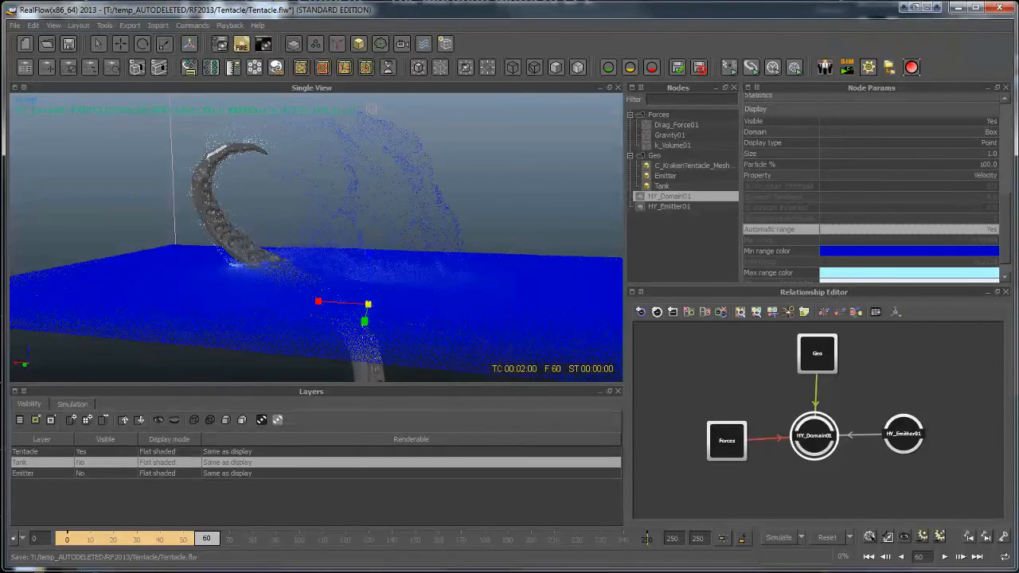
mouse_move(371, 109)
alt+mouse_down()
mouse_move(254, 187)
mouse_move(258, 132)
mouse_move(410, 116)
mouse_move(375, 111)
alt+mouse_up()
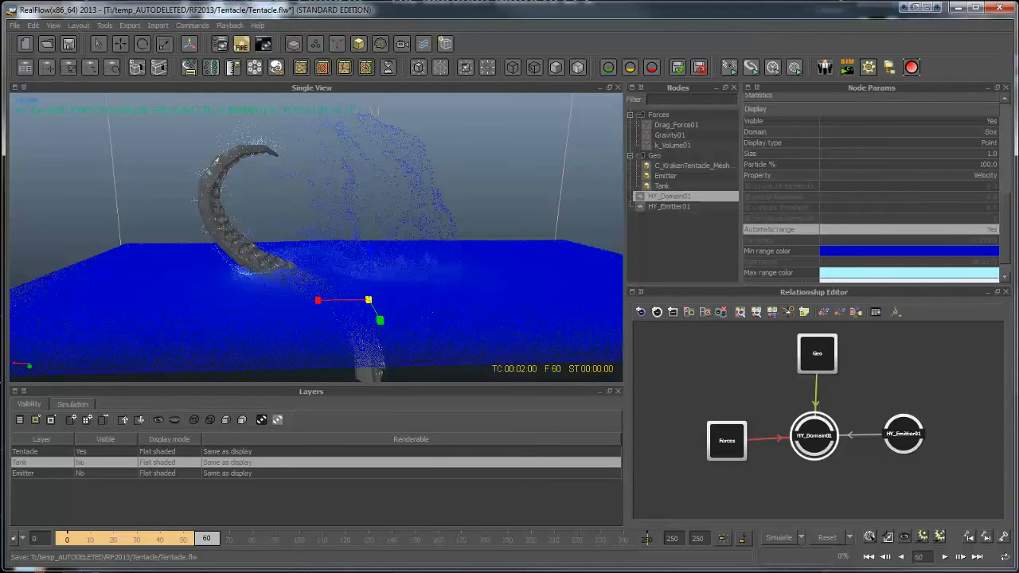
click(991, 230)
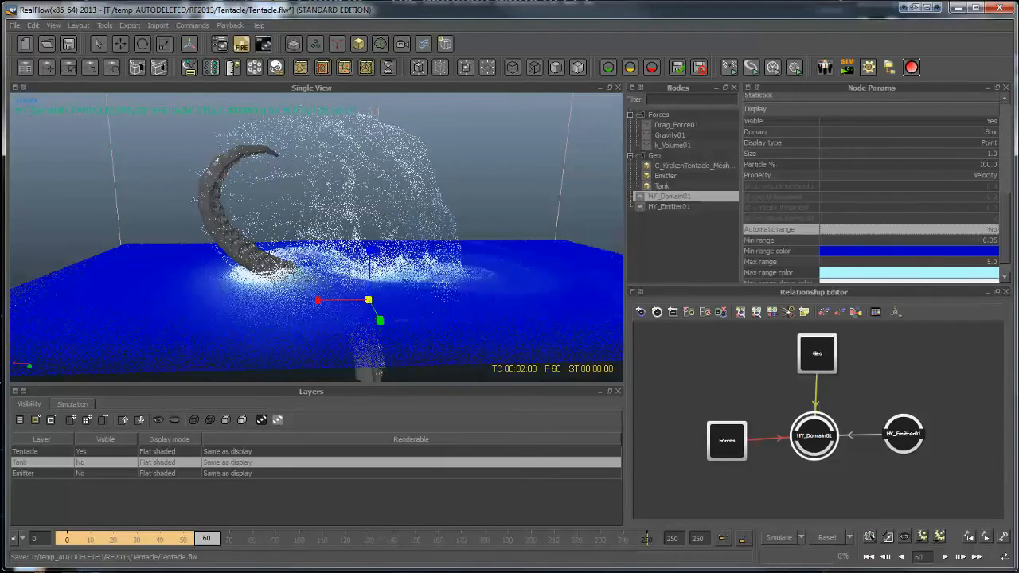
Darken HY_Domain01's Min range color to a blue with Val 118
click(910, 251)
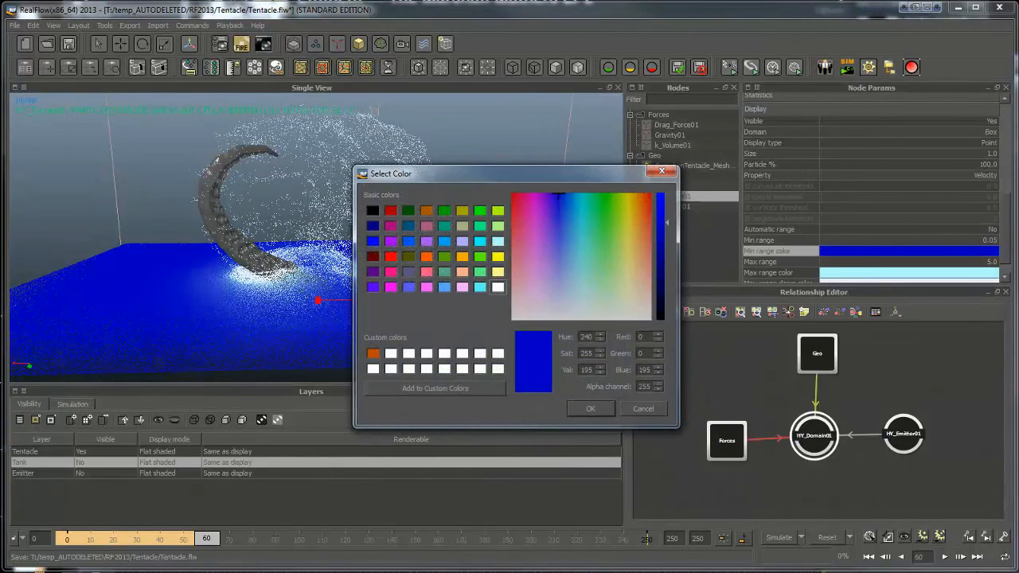
drag(661, 223, 661, 250)
click(590, 409)
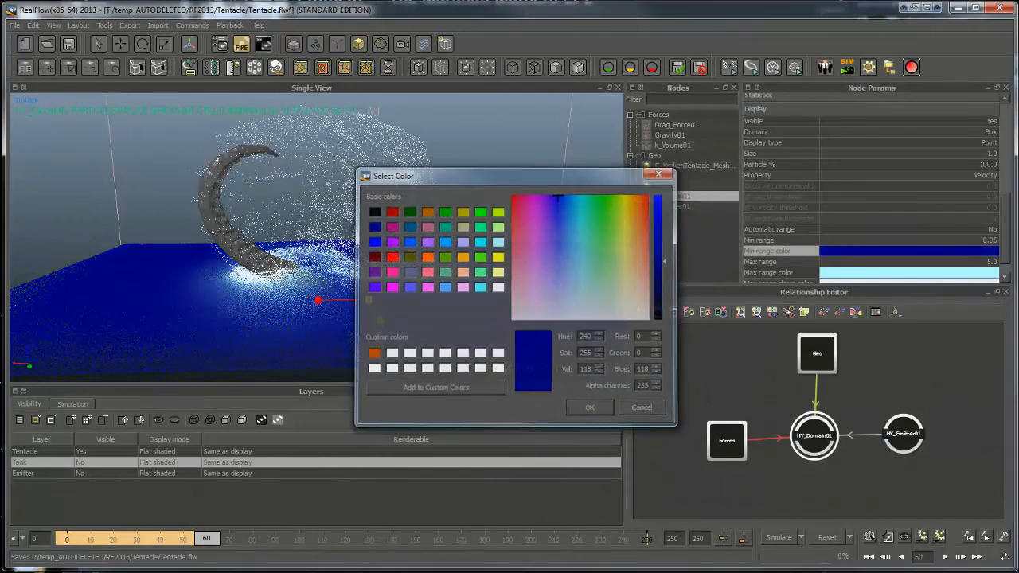
Set HY_Domain01's display Max range to 10 and inspect the particle coloring
click(990, 241)
click(990, 262)
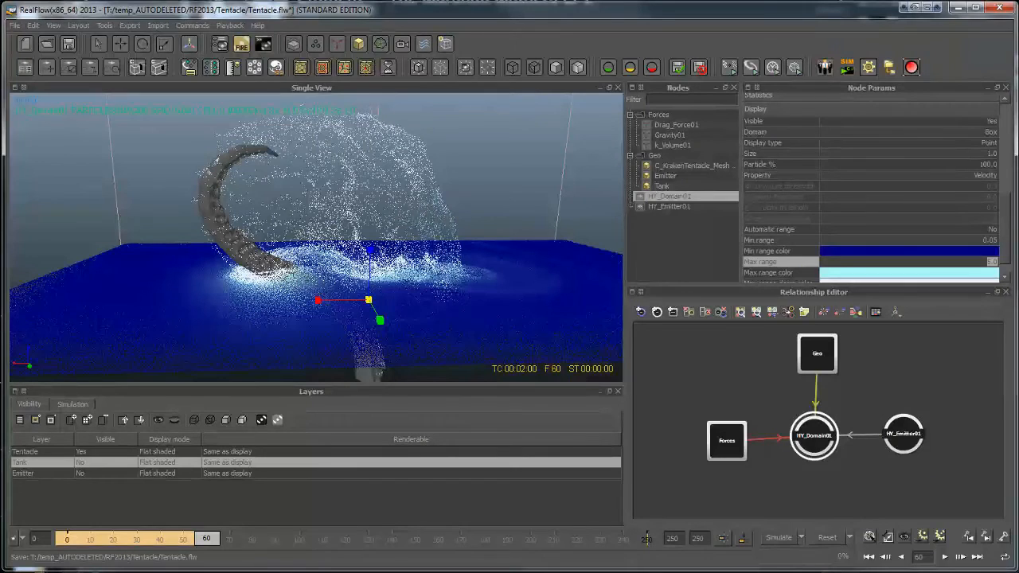
text(10)
key(Return)
alt+drag(342, 230, 309, 247)
click(990, 262)
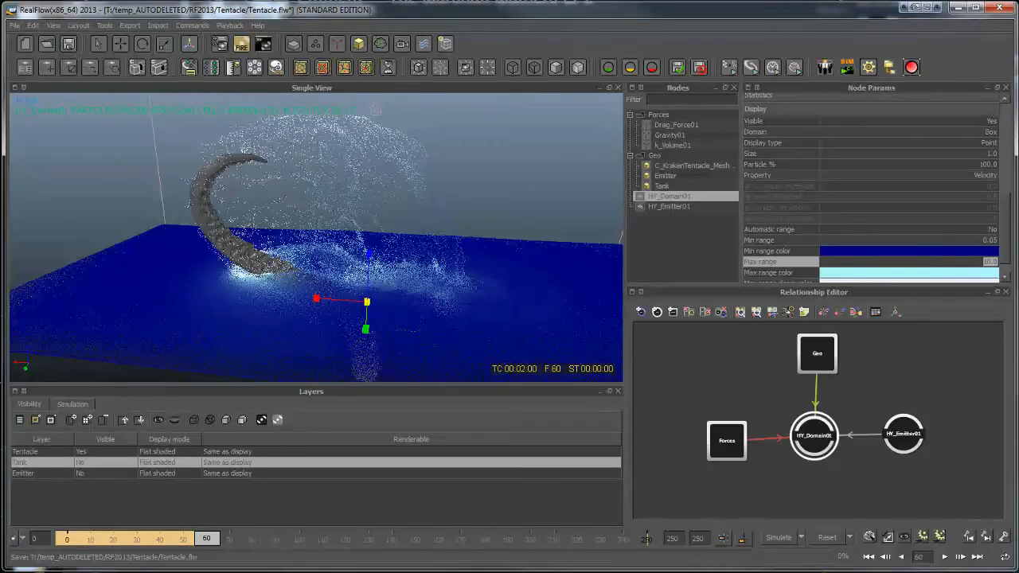
Lighten HY_Domain01's Max range color to near-white with Red 229, Green 254 and Blue 255
click(909, 273)
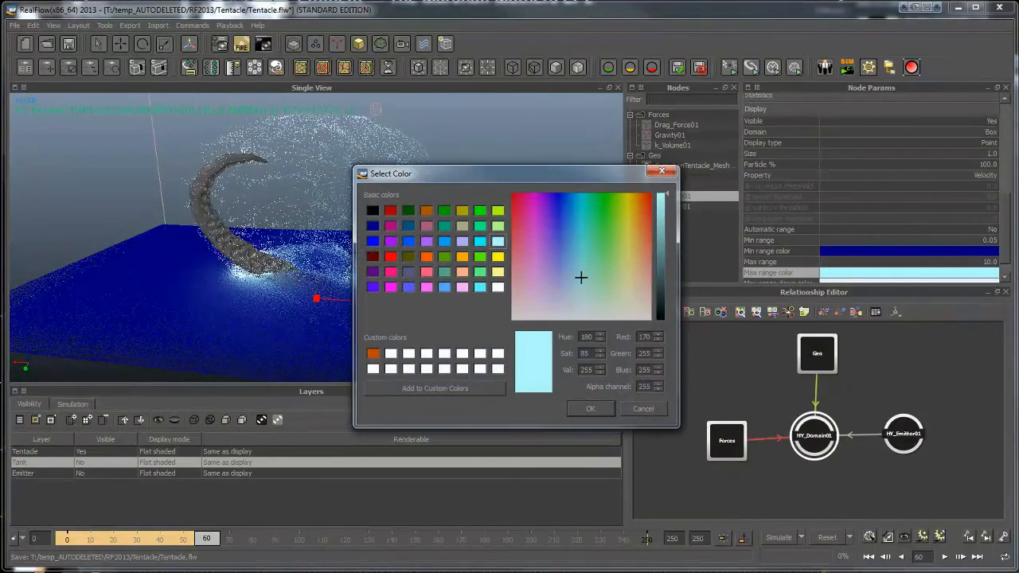
drag(580, 278, 579, 306)
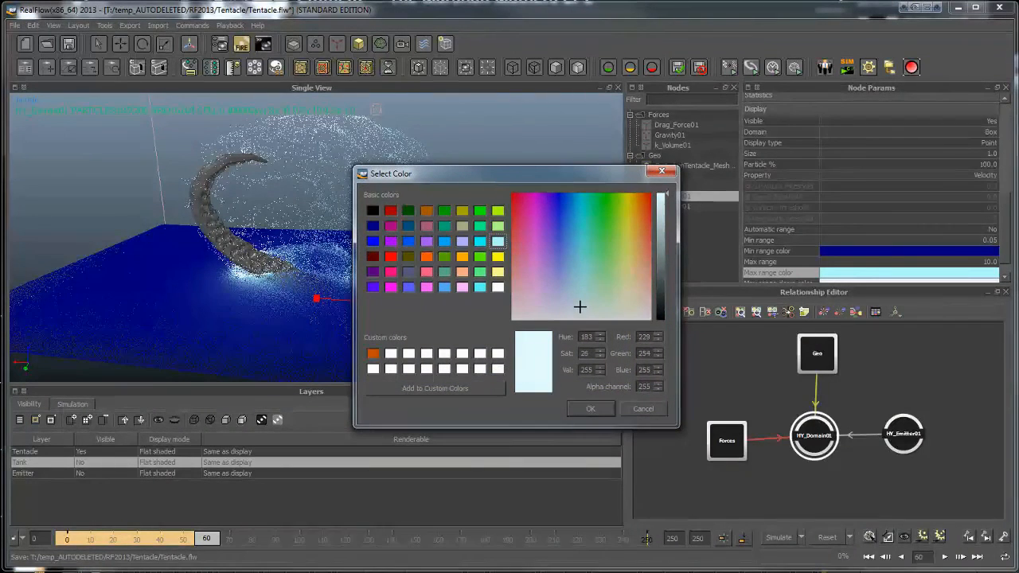
click(591, 408)
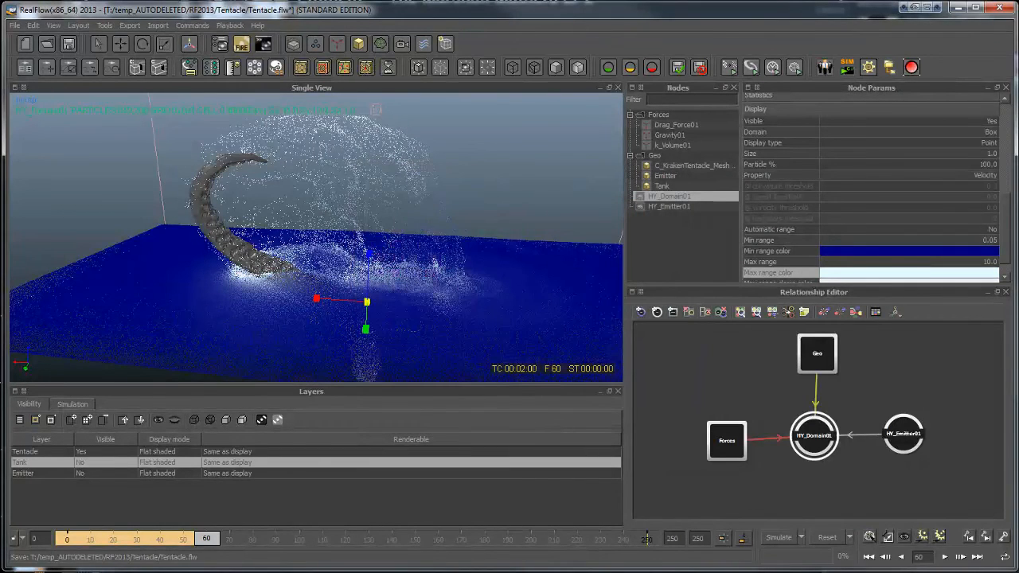
Change HY_Domain01's Min range color to a dark ocean blue with Red 0, Green 40 and Blue 86, and inspect the splash
click(910, 251)
mouse_move(562, 199)
mouse_down()
mouse_move(587, 199)
mouse_move(571, 198)
mouse_up()
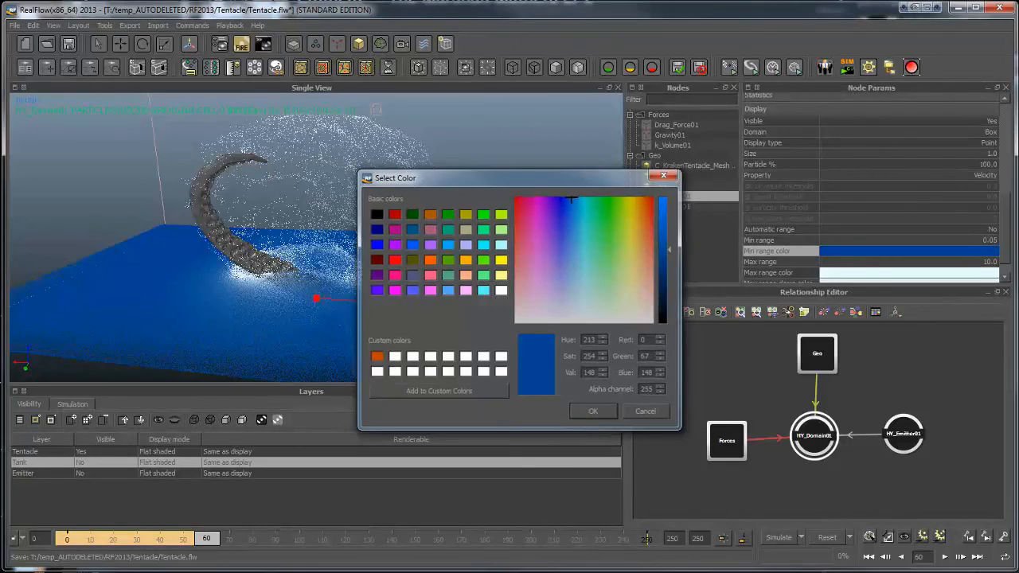
click(593, 412)
click(910, 240)
click(910, 251)
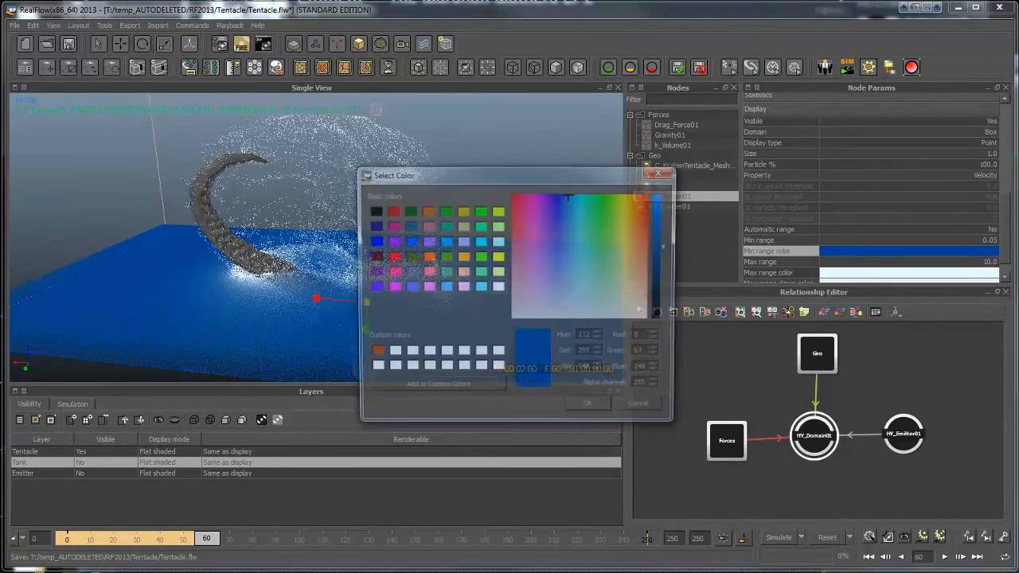
drag(665, 246, 665, 277)
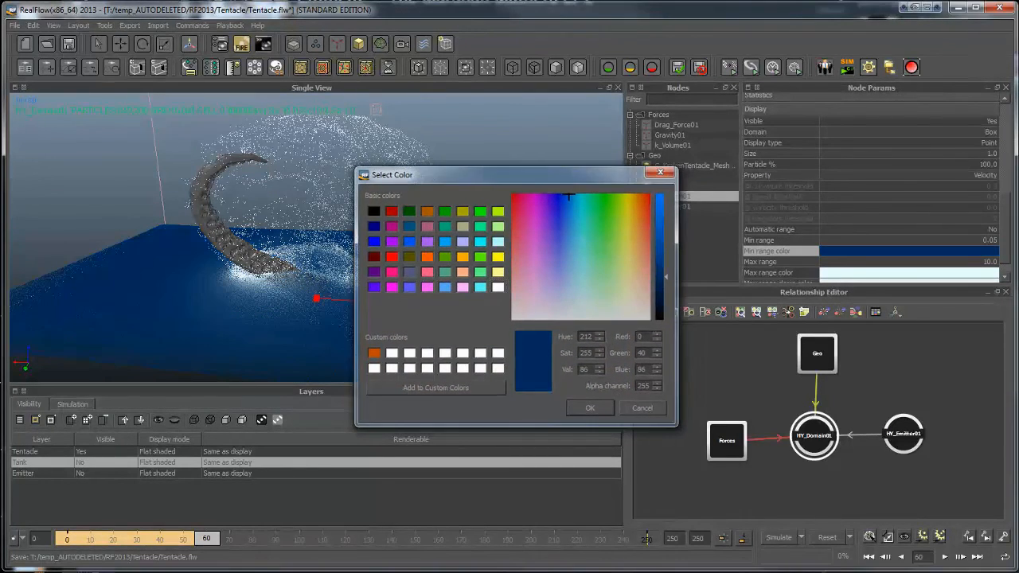
click(591, 408)
alt+drag(343, 231, 391, 121)
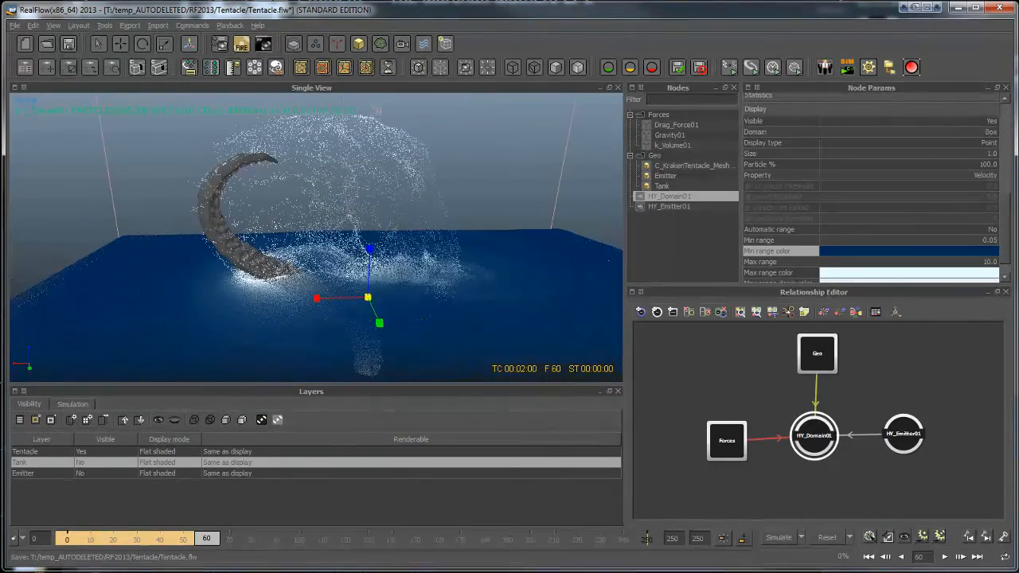
Try a display Max range of 2 on HY_Domain01
scroll(909, 242, down, 1)
click(989, 241)
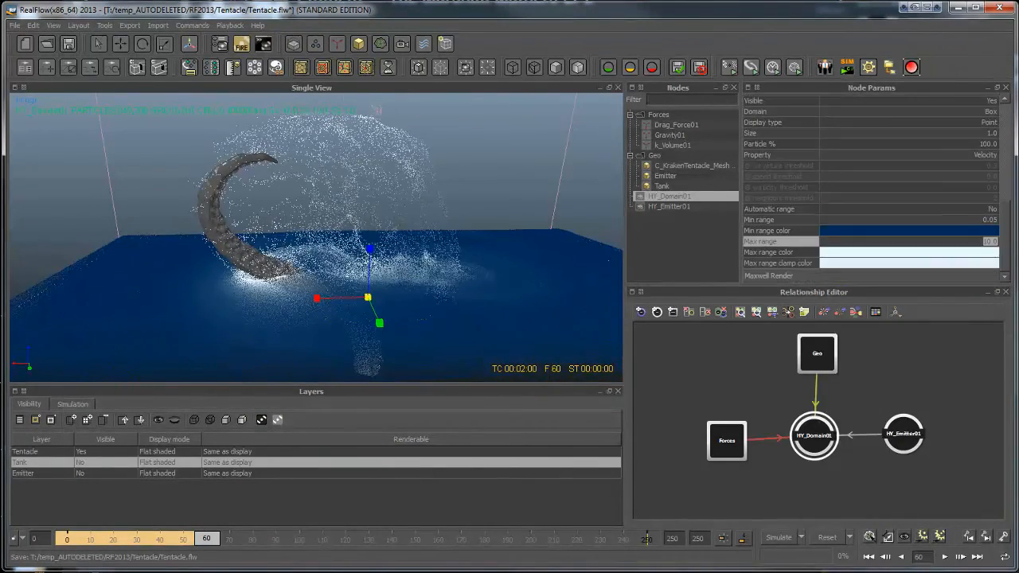
text(2)
key(Return)
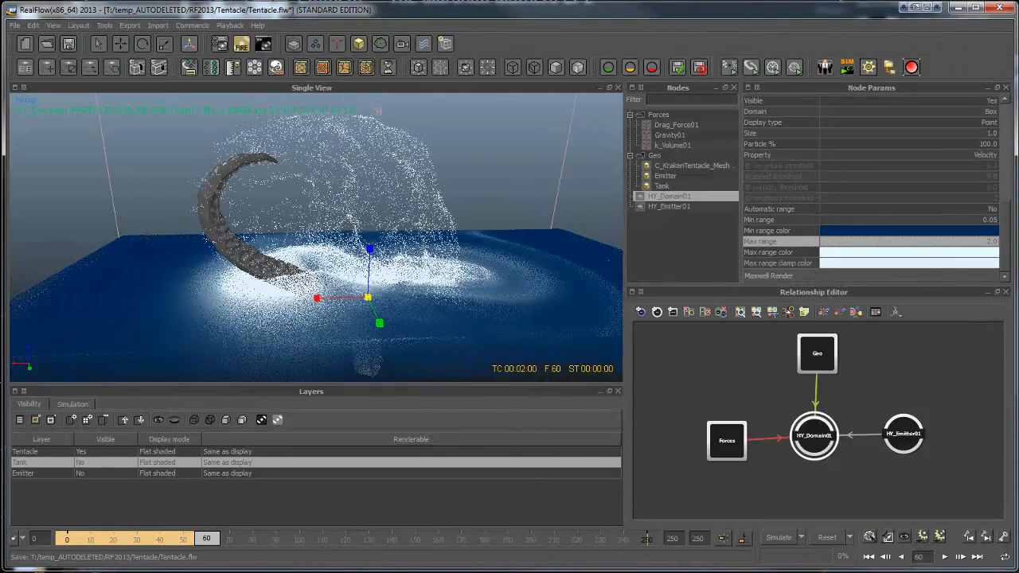
click(910, 231)
key(Escape)
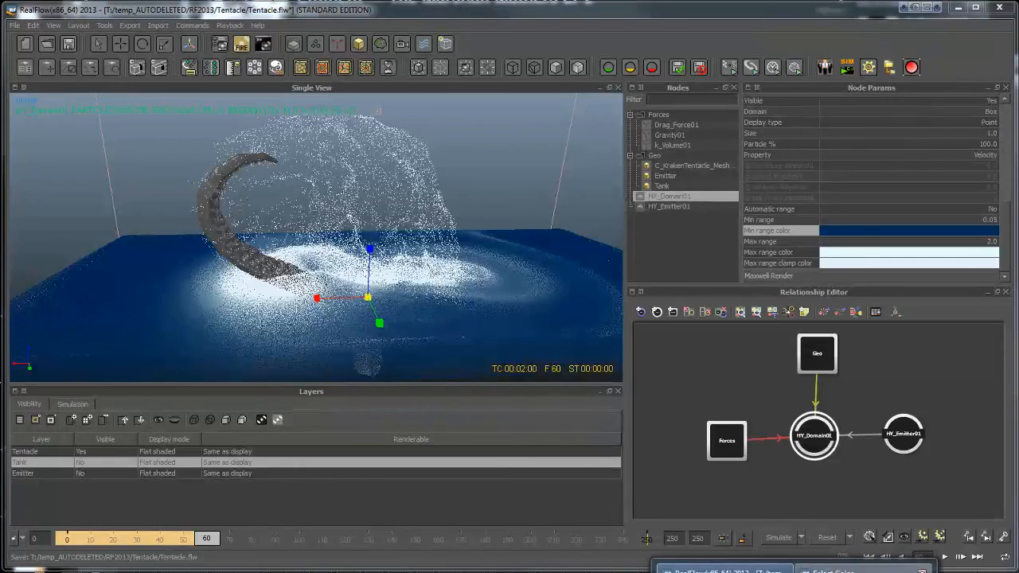
click(863, 568)
click(590, 407)
Set HY_Domain01's display Max range to 5 and inspect the splash from a higher angle
click(909, 242)
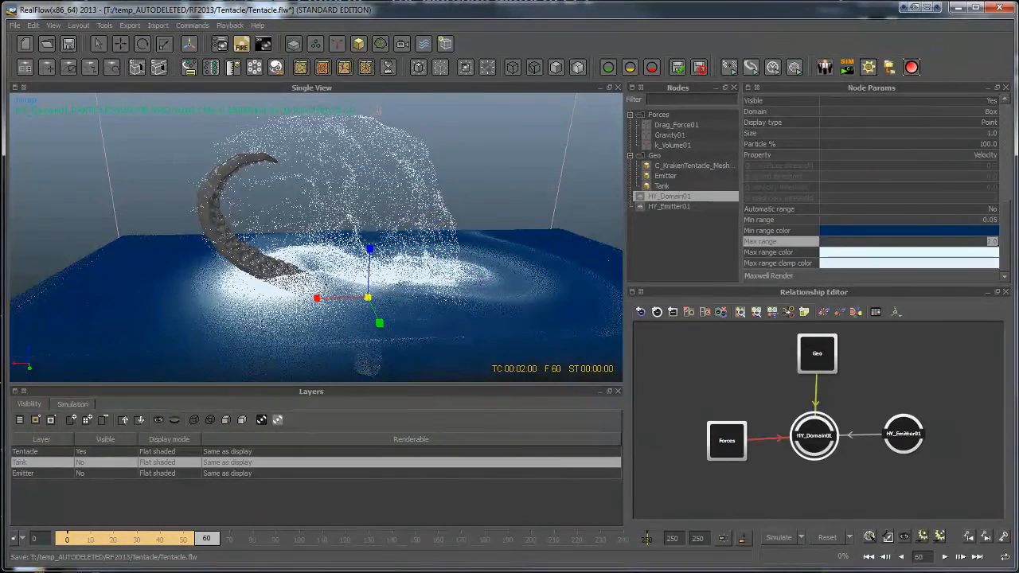
text(5)
key(Return)
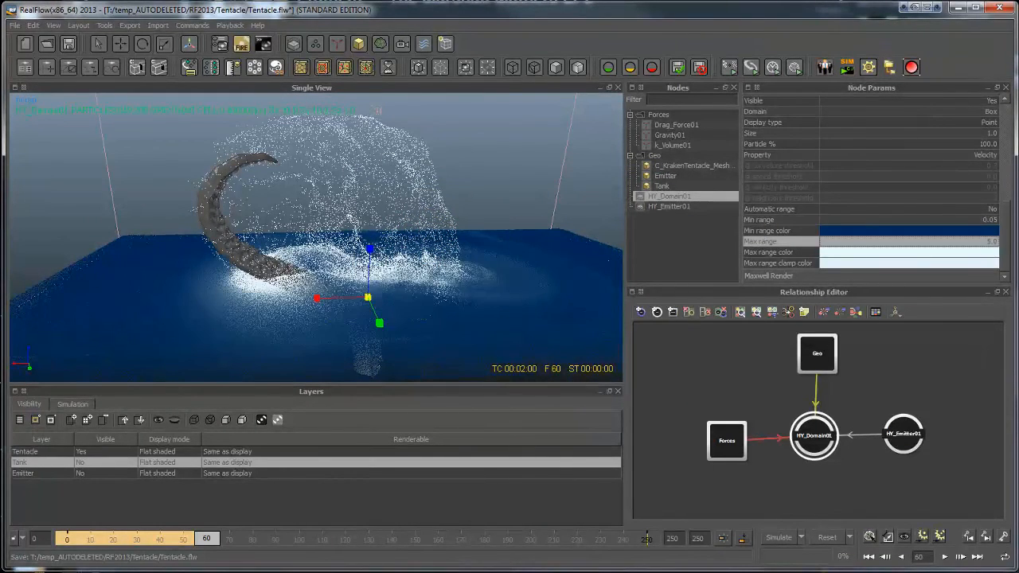
alt+drag(366, 239, 352, 259)
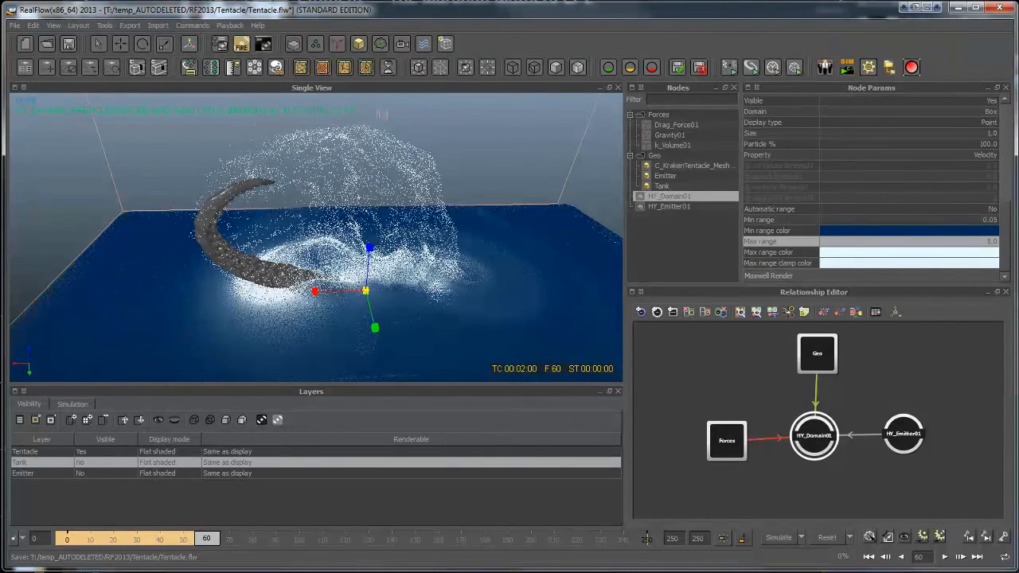
Color HY_Domain01's particles by the Velocity.Z property and by Velocity.Y to compare the two
double_click(908, 156)
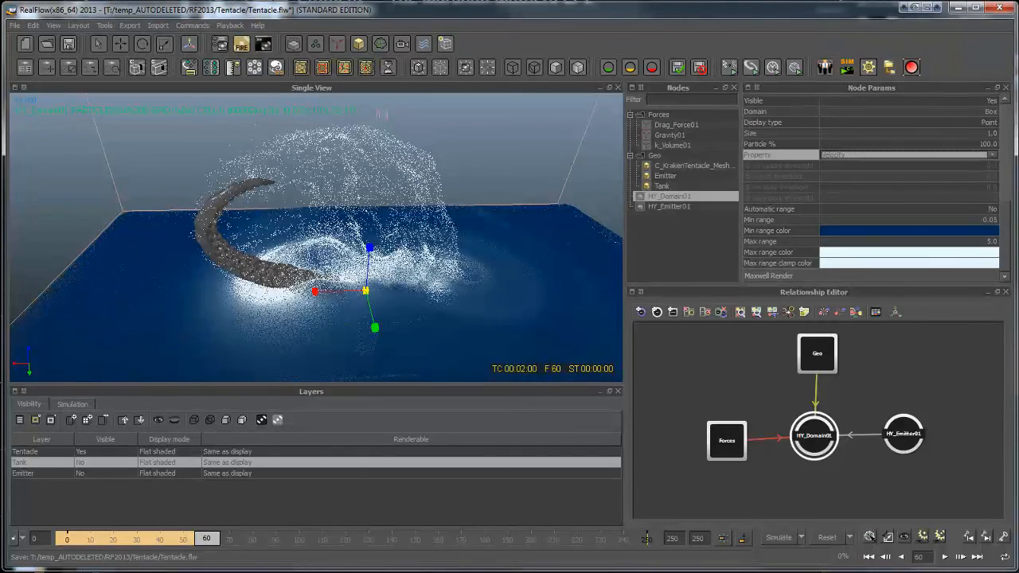
click(864, 192)
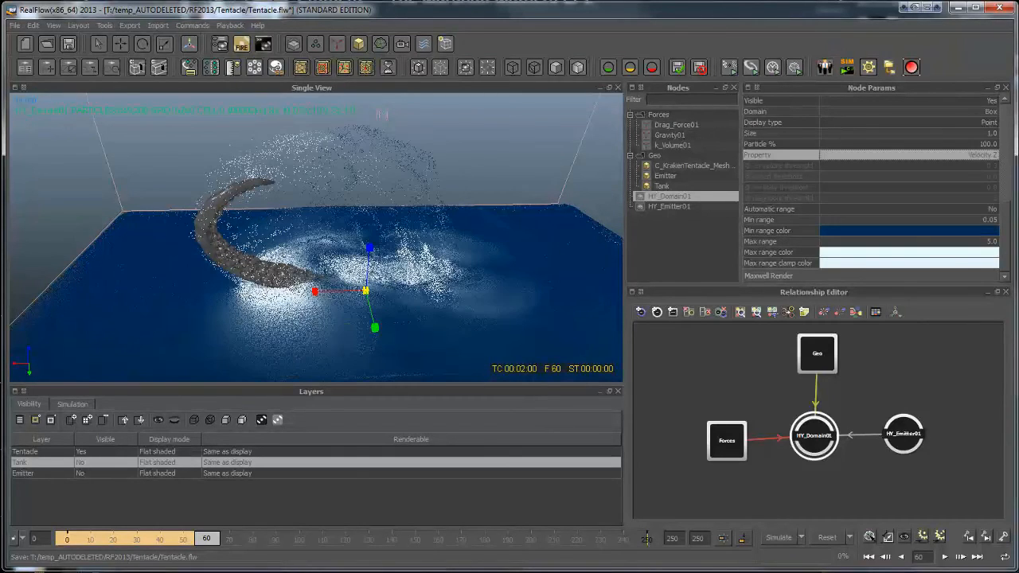
double_click(908, 155)
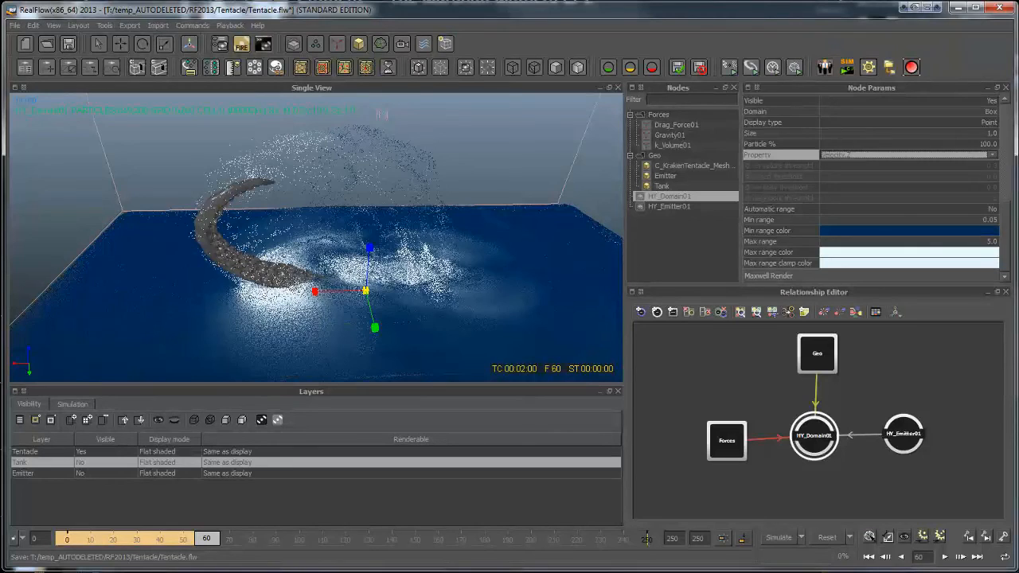
click(907, 156)
click(864, 184)
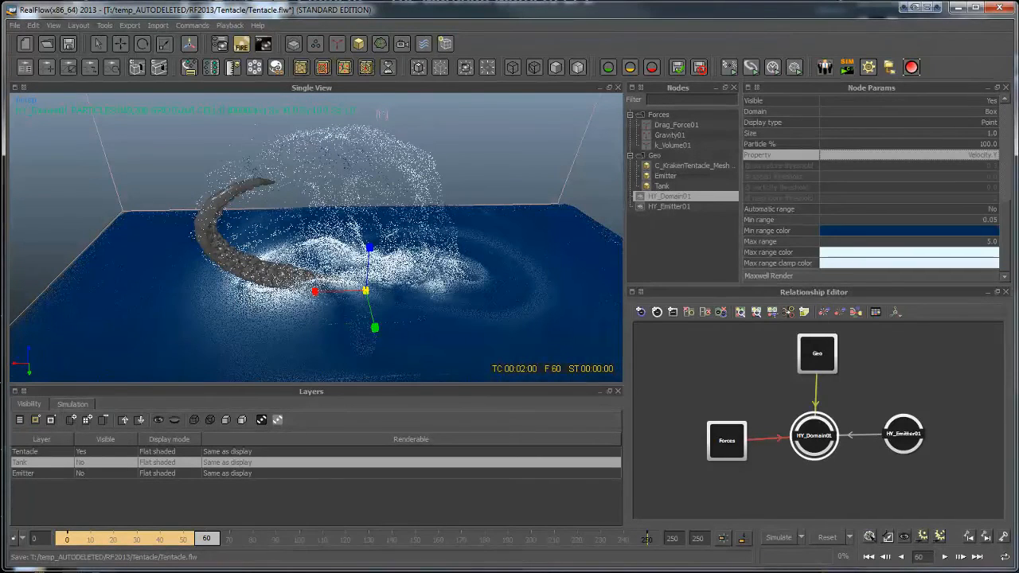
Try Velocity.X as HY_Domain01's display Property and return it to Velocity
double_click(908, 156)
click(908, 155)
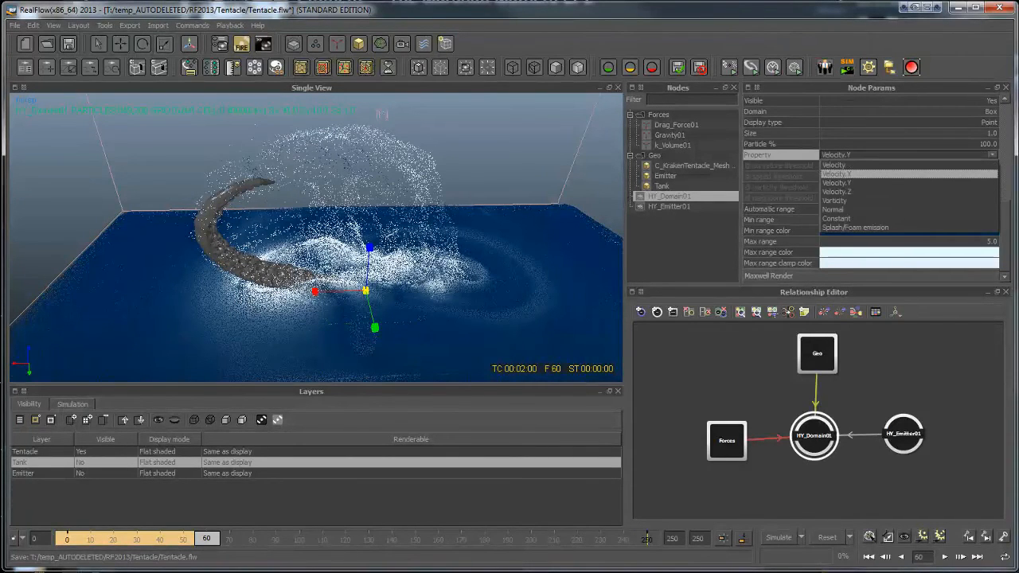
click(864, 173)
double_click(908, 155)
click(907, 155)
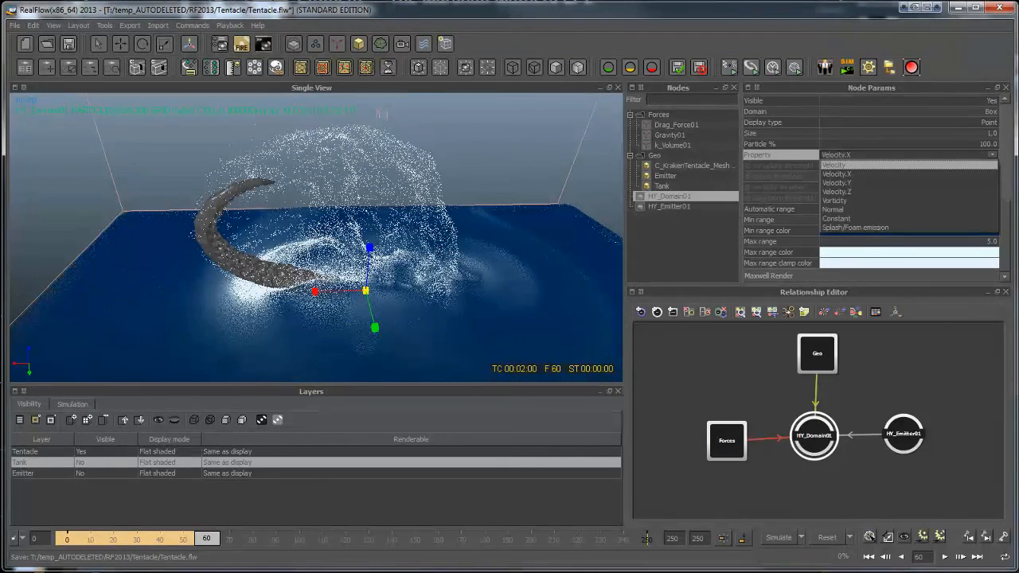
click(864, 164)
Switch HY_Domain01's display Property to Vorticity
double_click(908, 155)
click(907, 155)
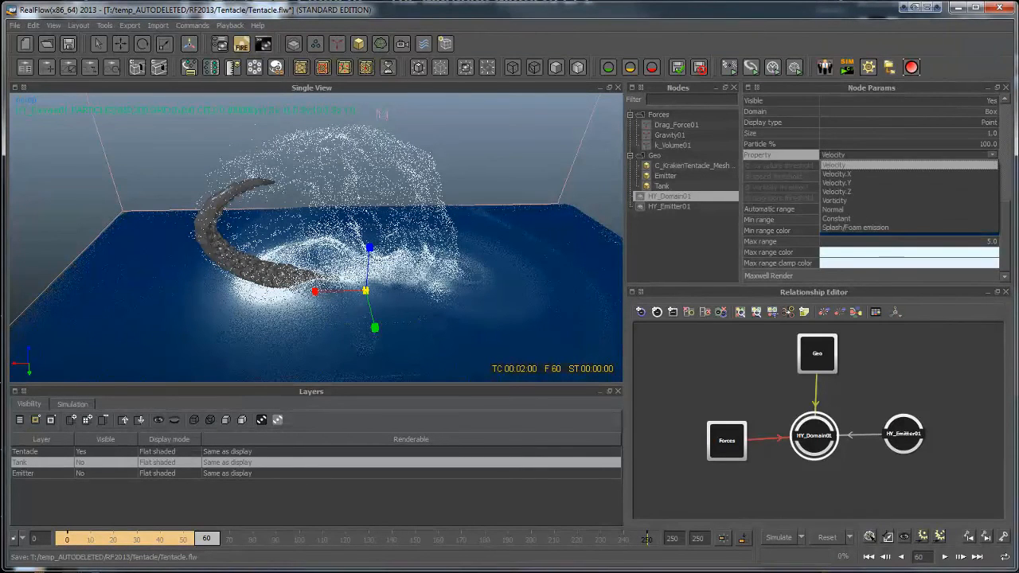
click(864, 200)
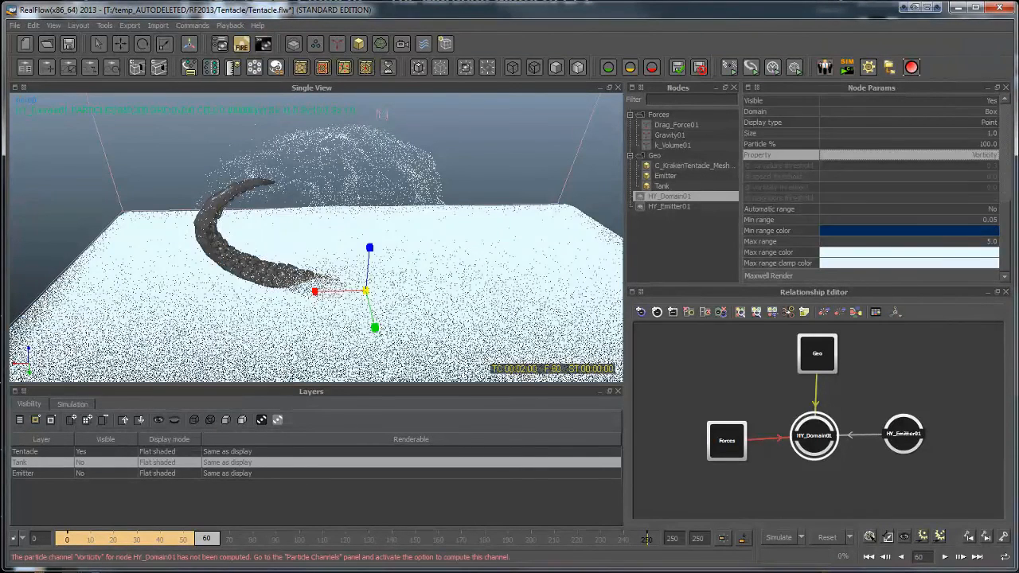
Try Constant as HY_Domain01's display Property and switch it to Splash/Foam emission
double_click(907, 155)
click(908, 155)
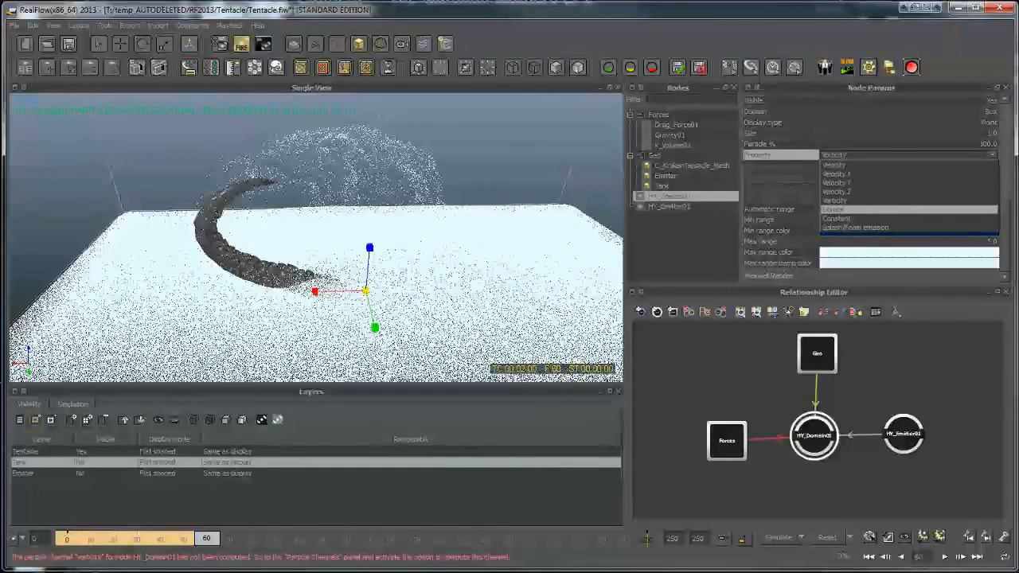
click(836, 218)
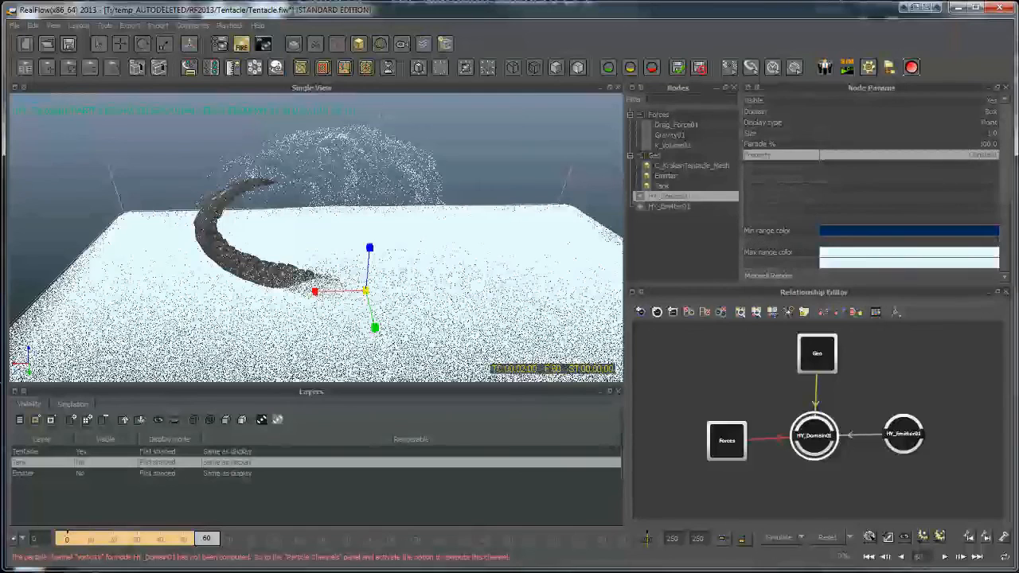
double_click(907, 156)
click(908, 156)
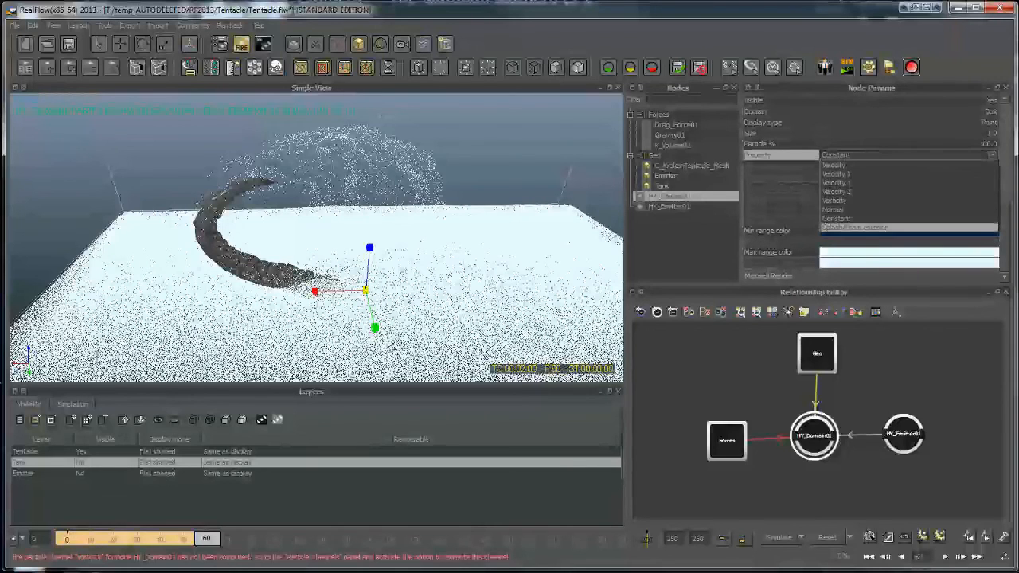
click(868, 229)
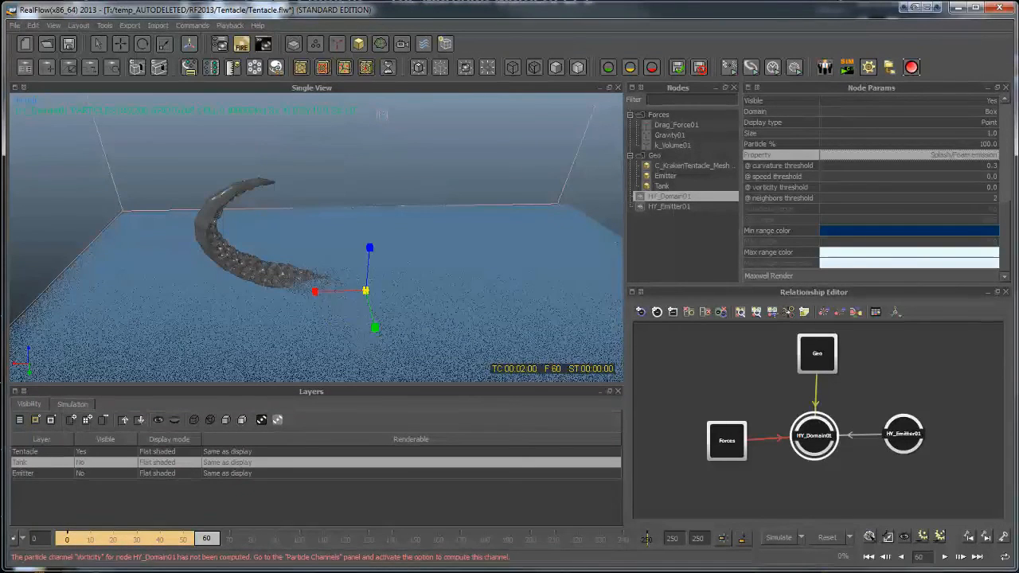
Try curvature thresholds of 0.1 and 0.2 for HY_Domain01's Splash/Foam emission display and return the threshold to 0.3
double_click(908, 177)
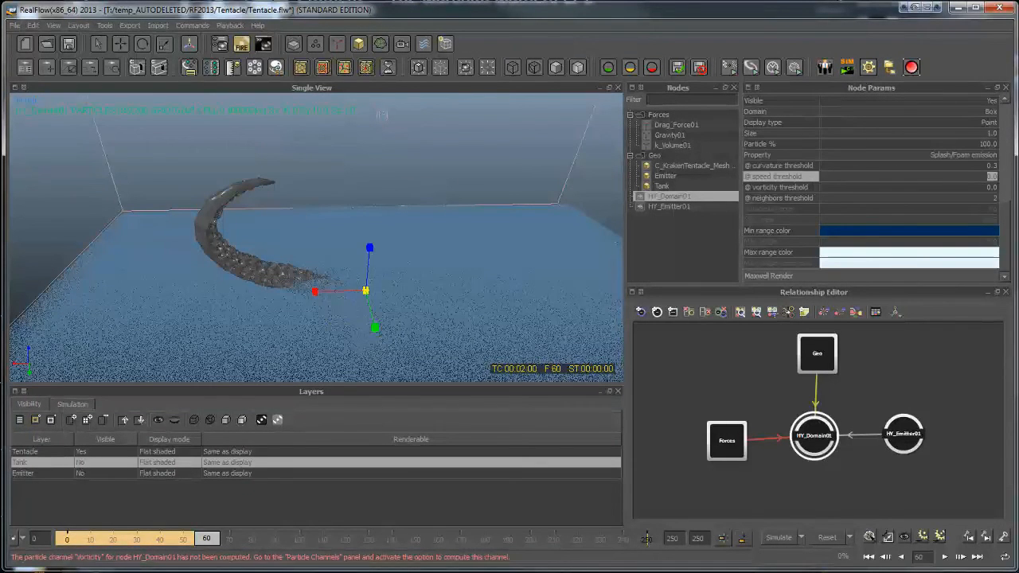
alt+drag(382, 116, 374, 111)
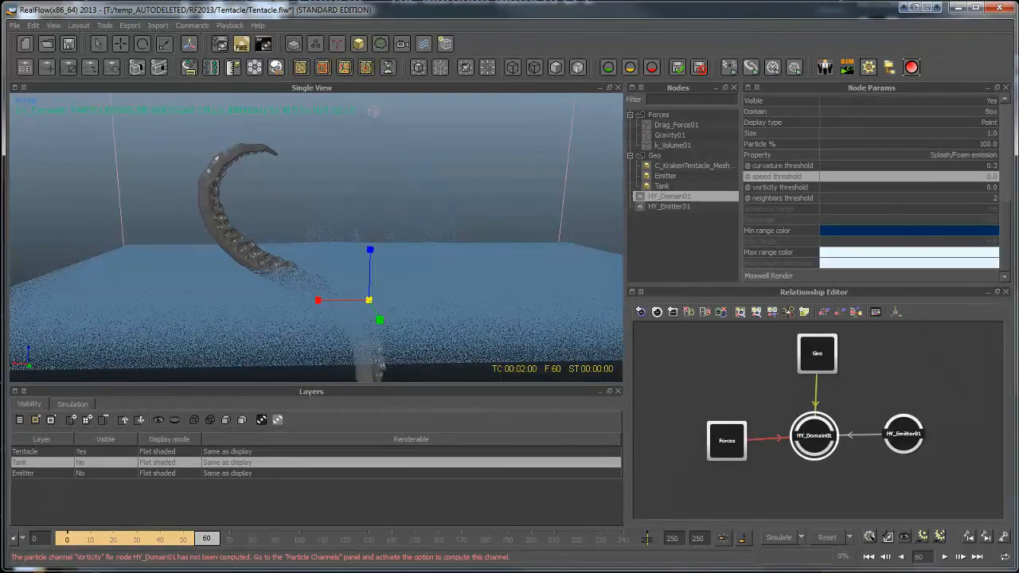
click(908, 166)
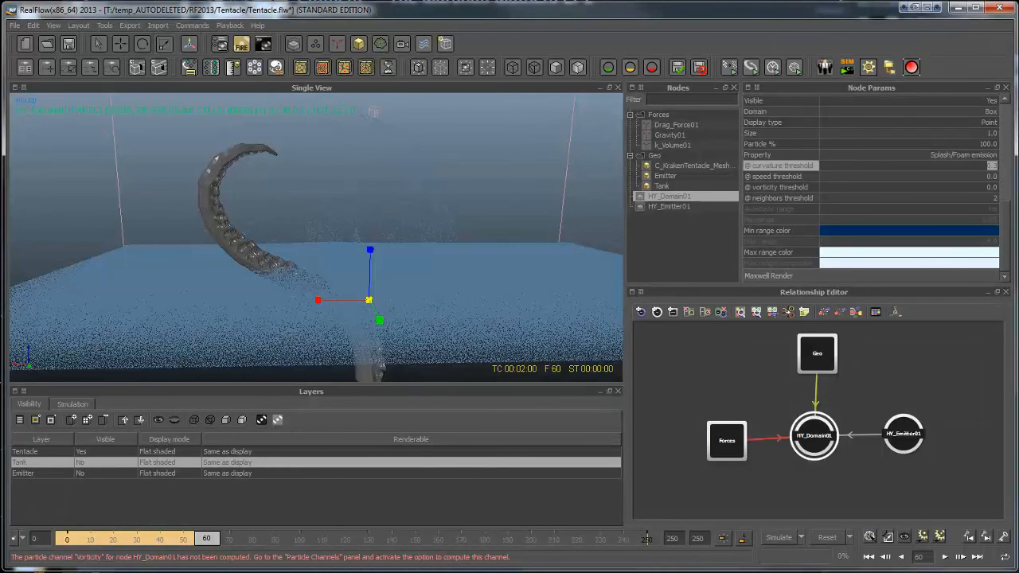
text(0.1)
key(Return)
key(Return)
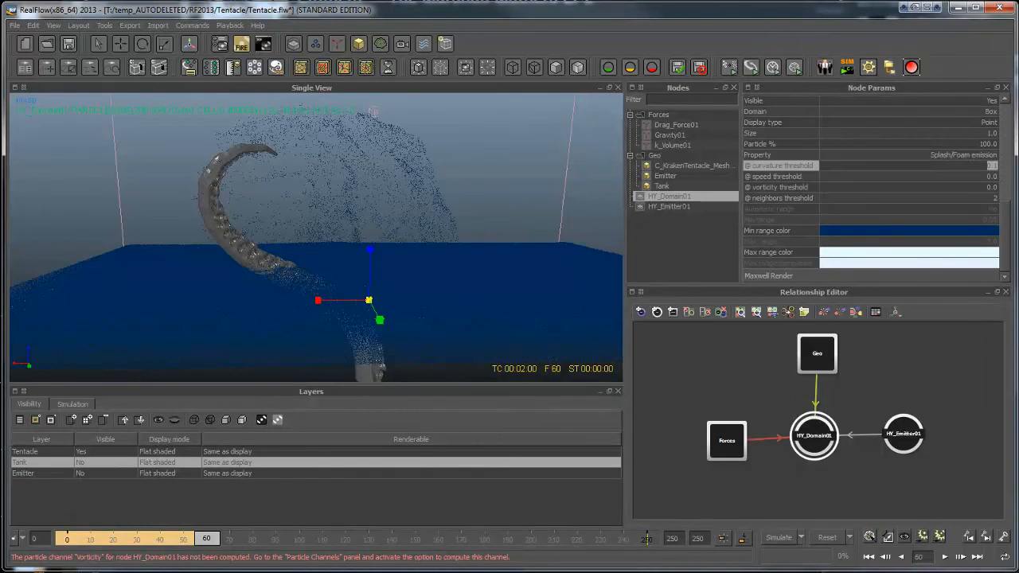
text(0.2)
key(Return)
key(Return)
text(0.3)
key(Return)
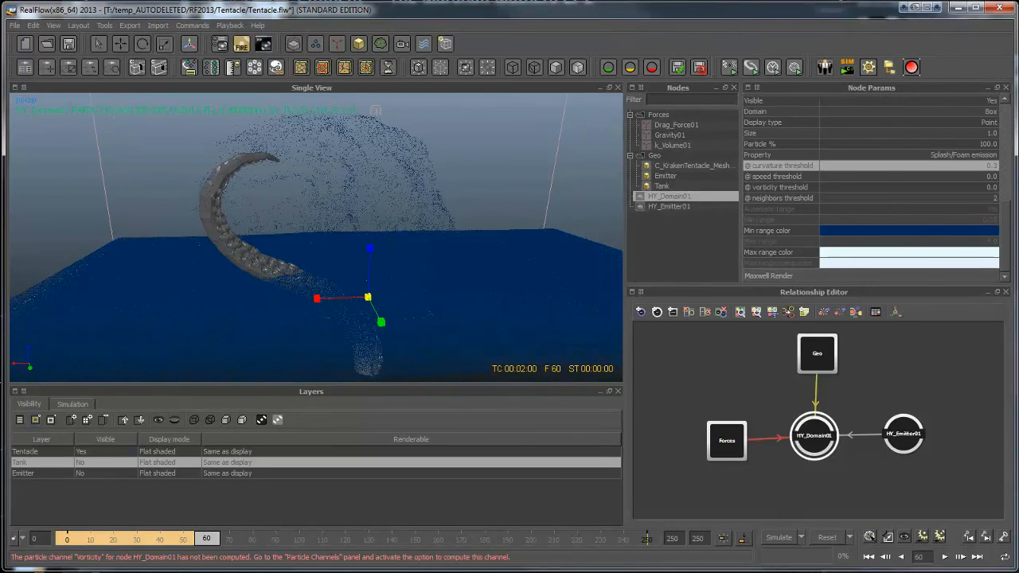
alt+drag(376, 111, 373, 111)
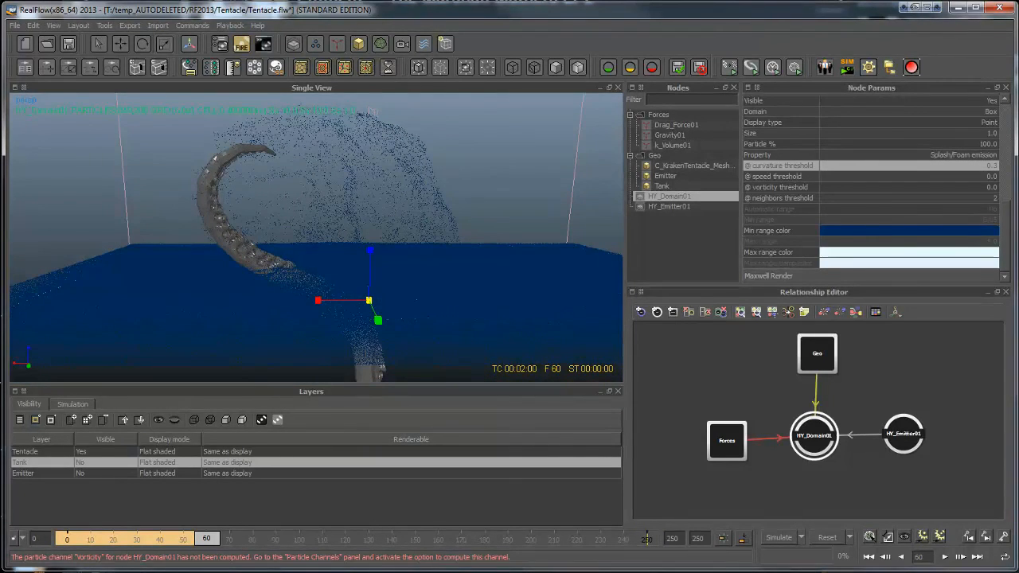
Set HY_Domain01's display Property to Velocity and inspect the splash from a side angle
click(907, 155)
click(907, 154)
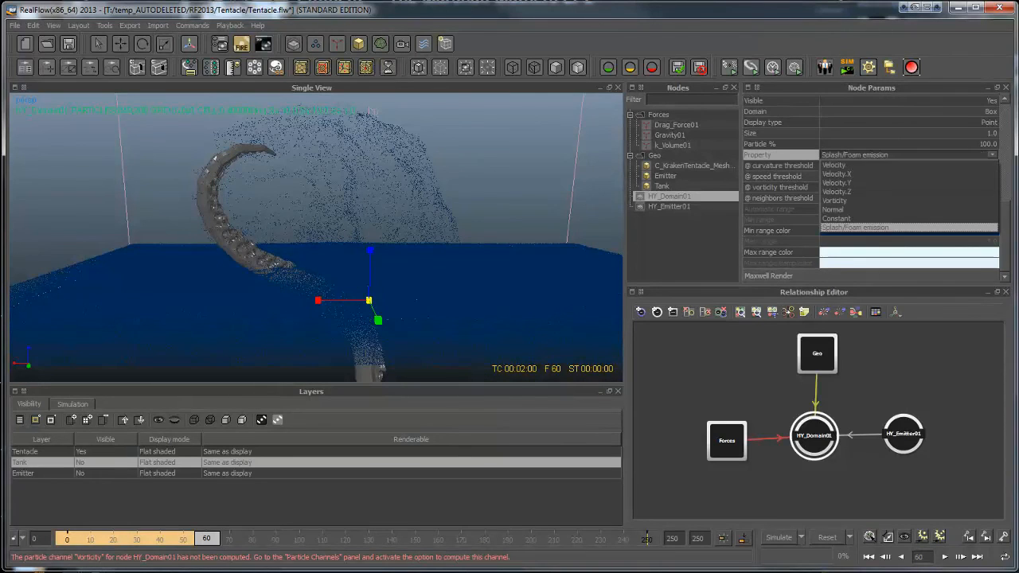
click(835, 165)
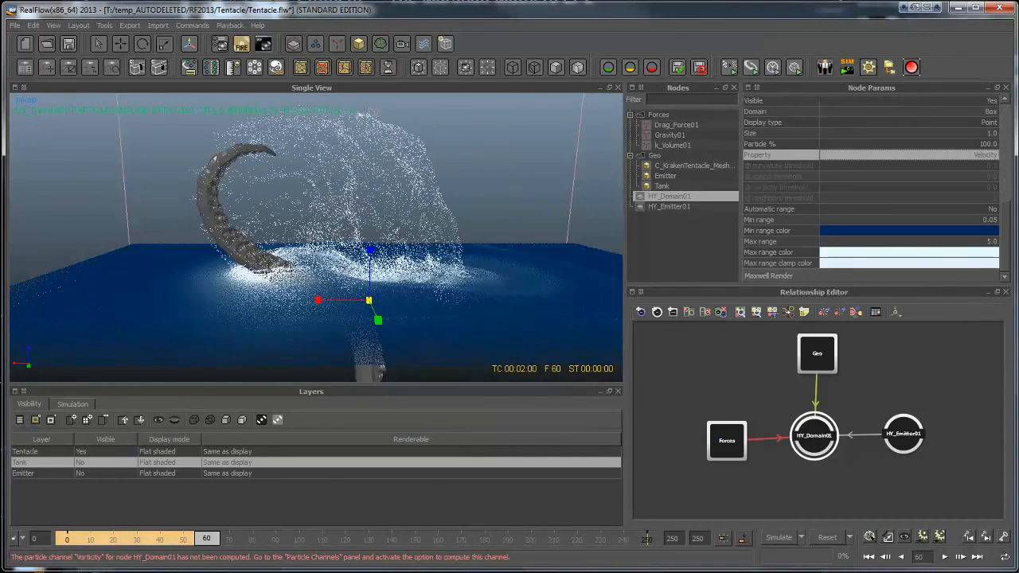
alt+drag(382, 215, 307, 207)
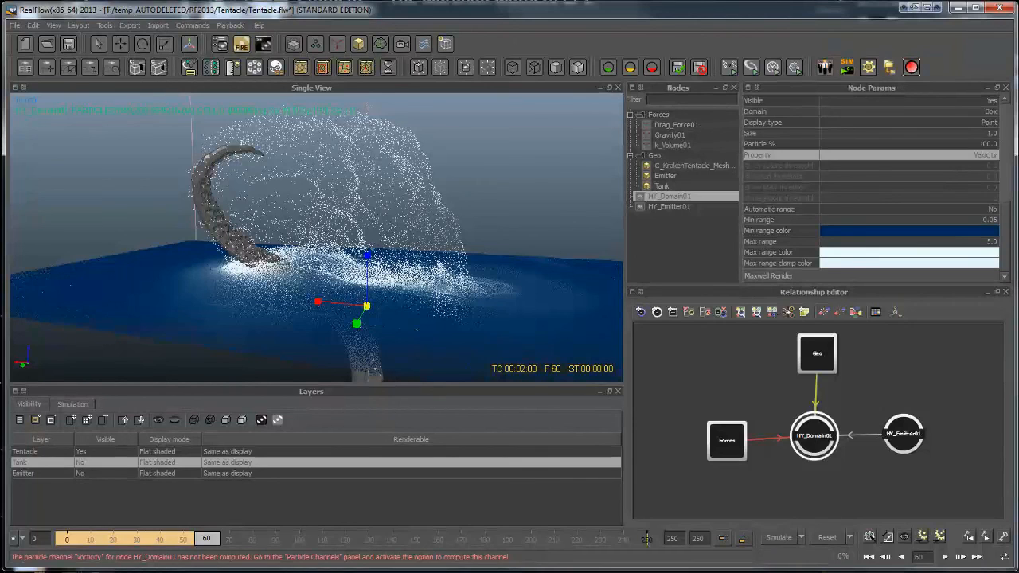
Select HY_Emitter01 and open its Surface particle sampling value for editing
scroll(876, 187, up, 5)
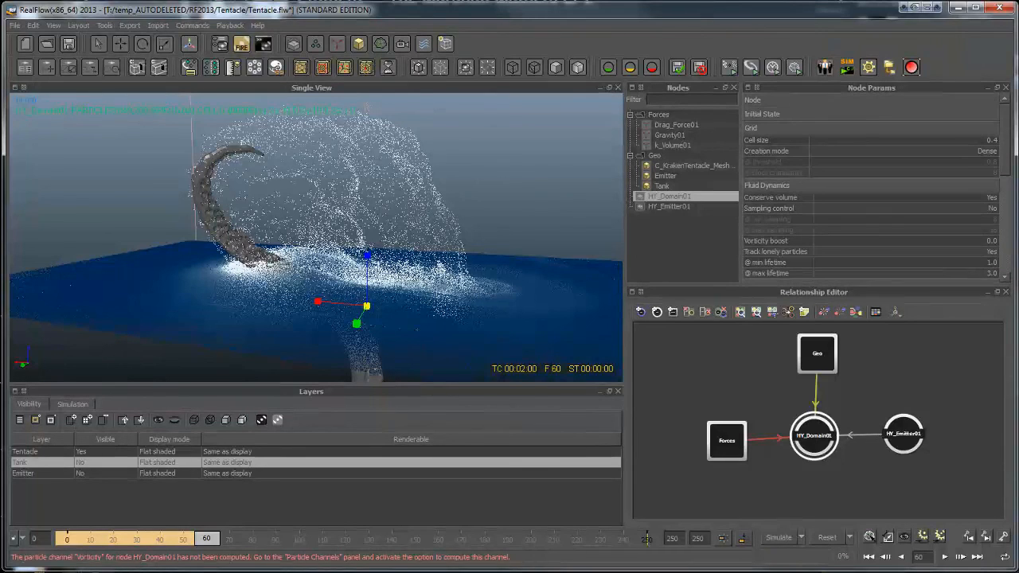
click(670, 207)
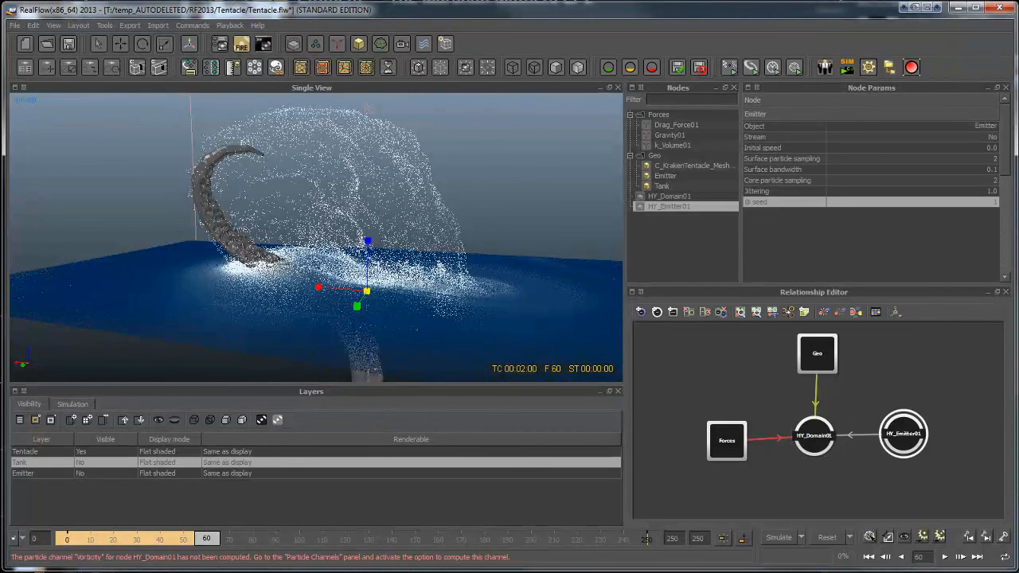
click(912, 149)
click(911, 159)
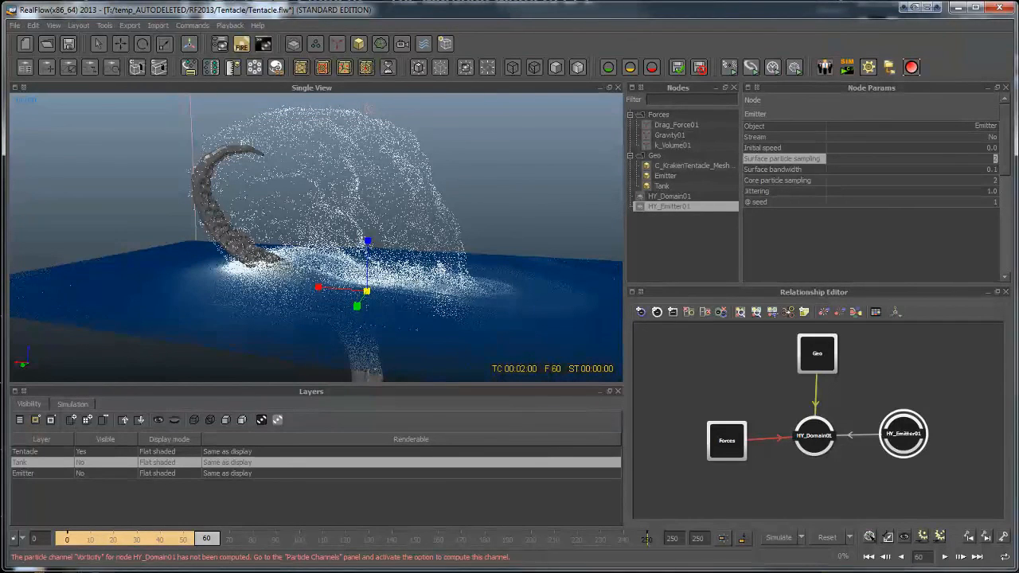